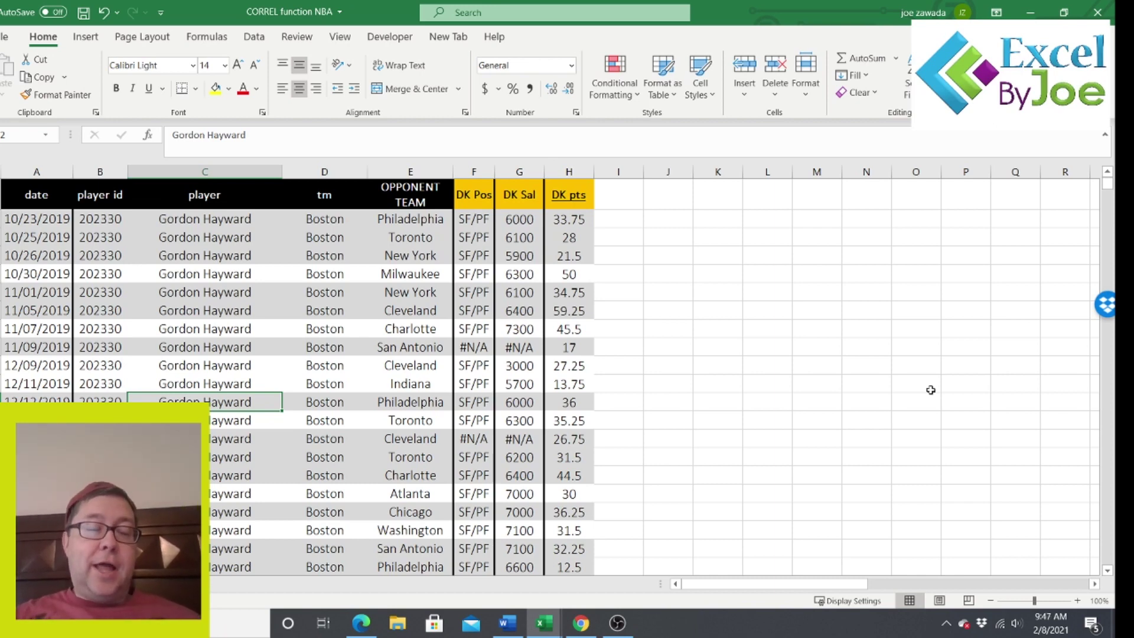
Step: Review the player names and the team entries in column D of the game log
click(204, 323)
click(179, 270)
click(200, 324)
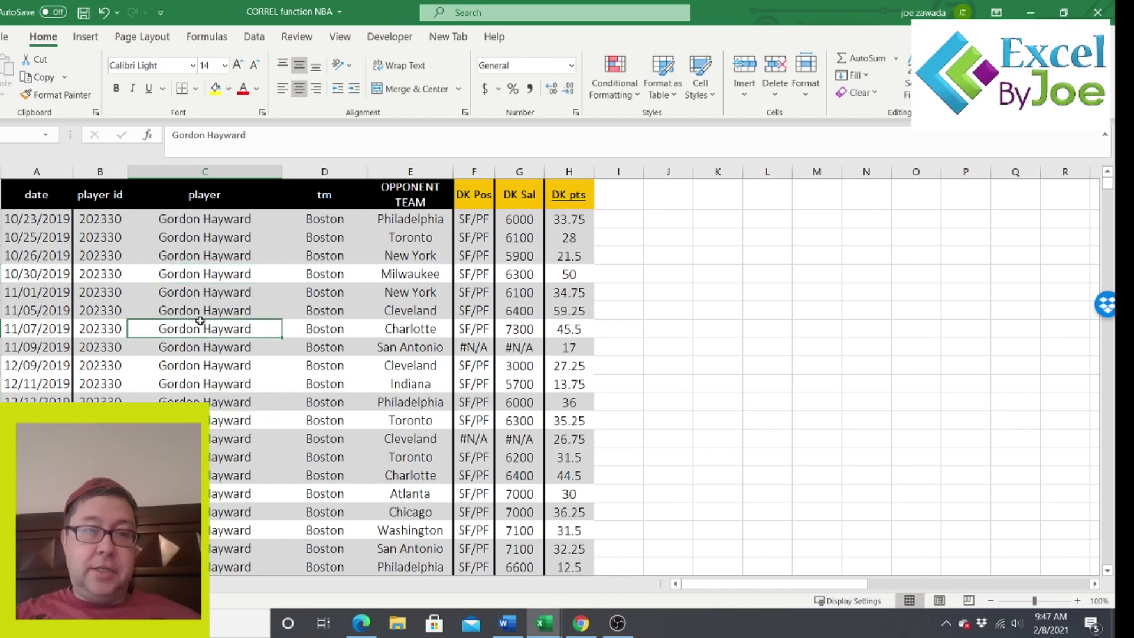
click(196, 366)
click(308, 253)
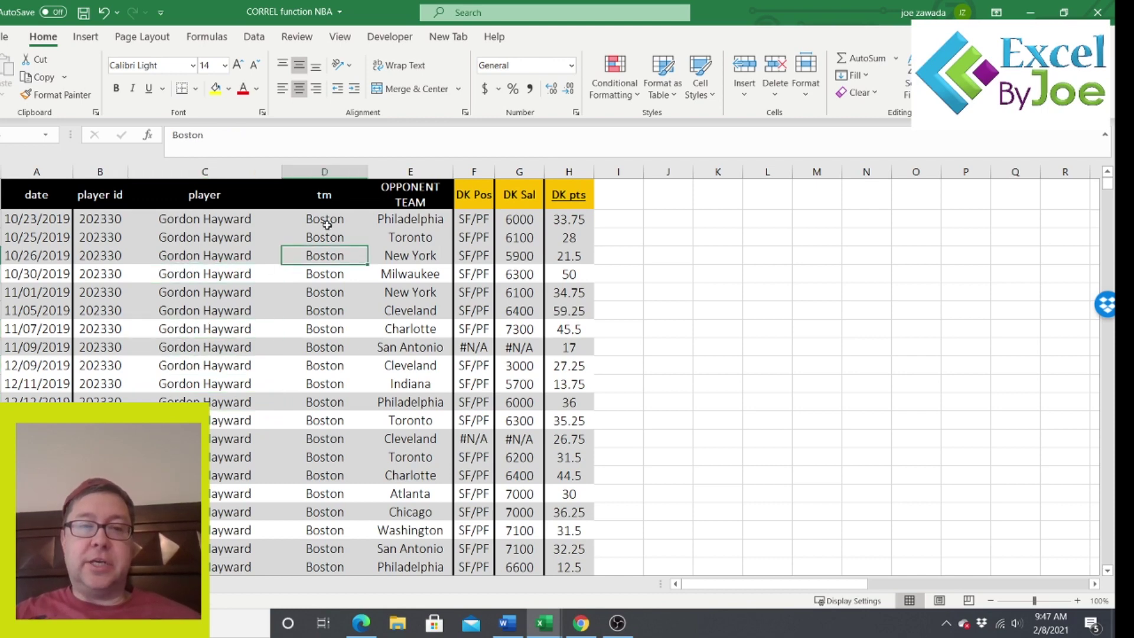
click(323, 239)
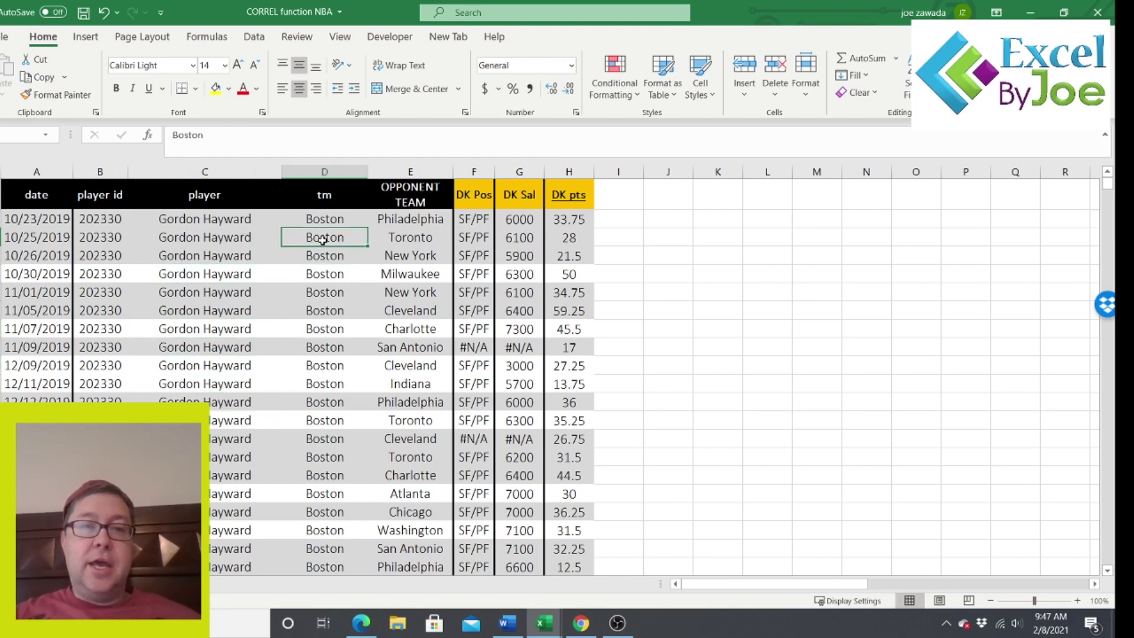
click(318, 329)
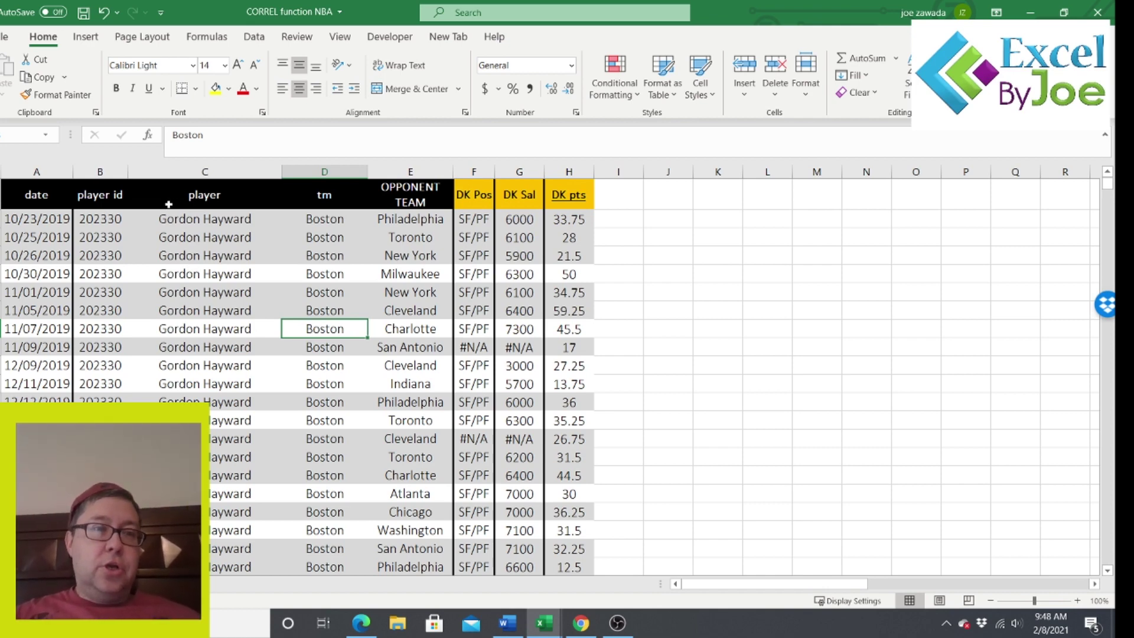
Step: Look over the date, player id, player, tm and OPPONENT TEAM column headers
click(193, 201)
click(43, 199)
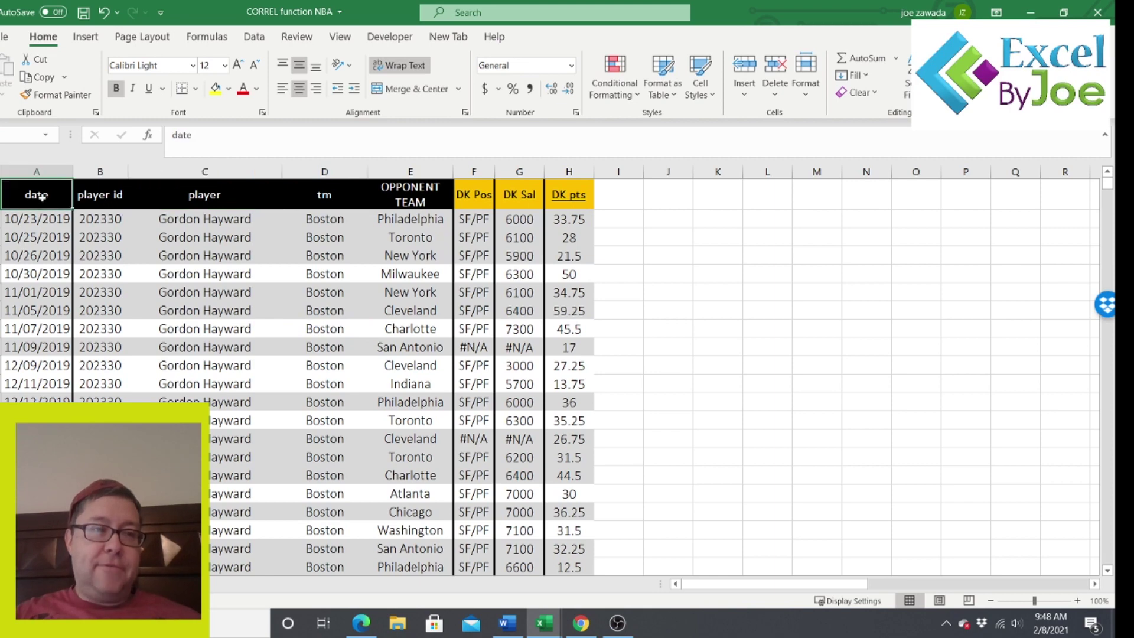
click(358, 190)
click(419, 190)
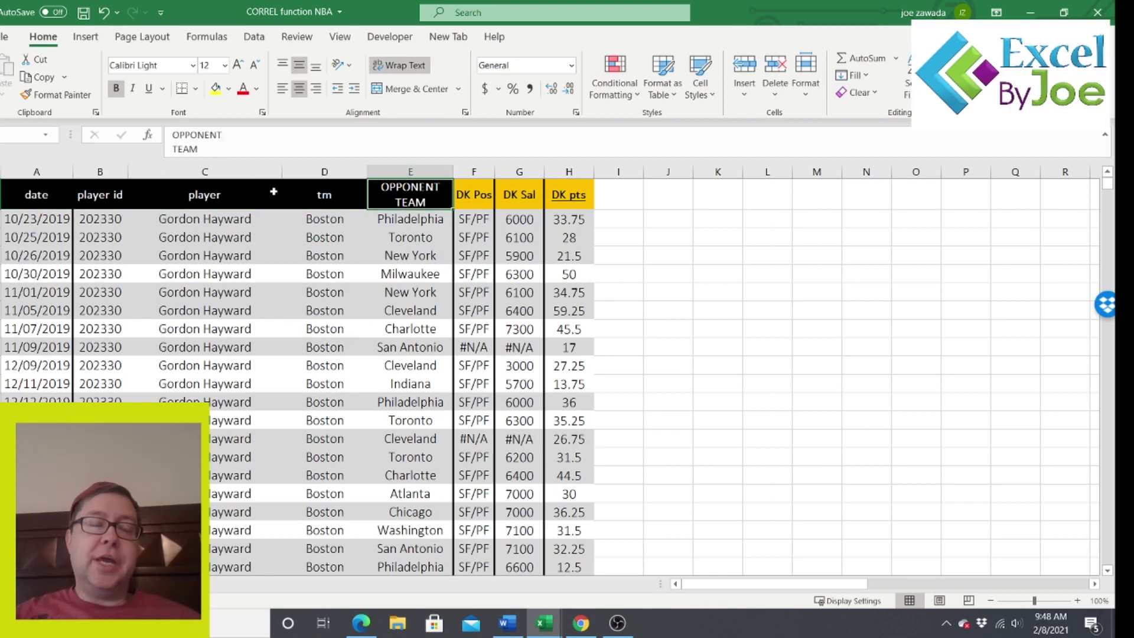
click(214, 193)
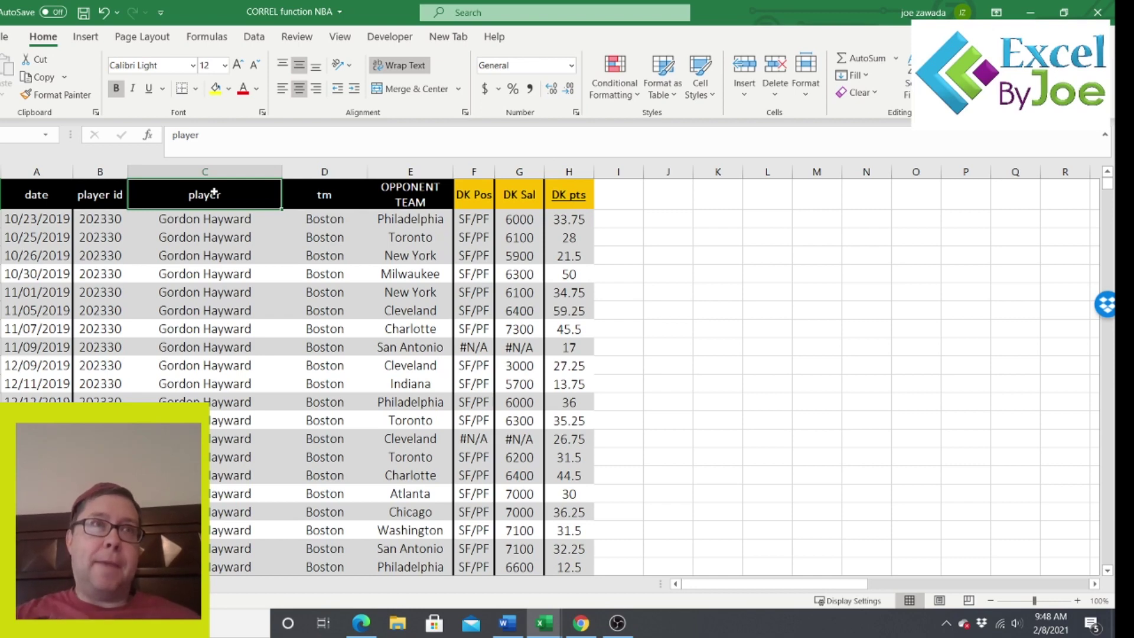
click(318, 192)
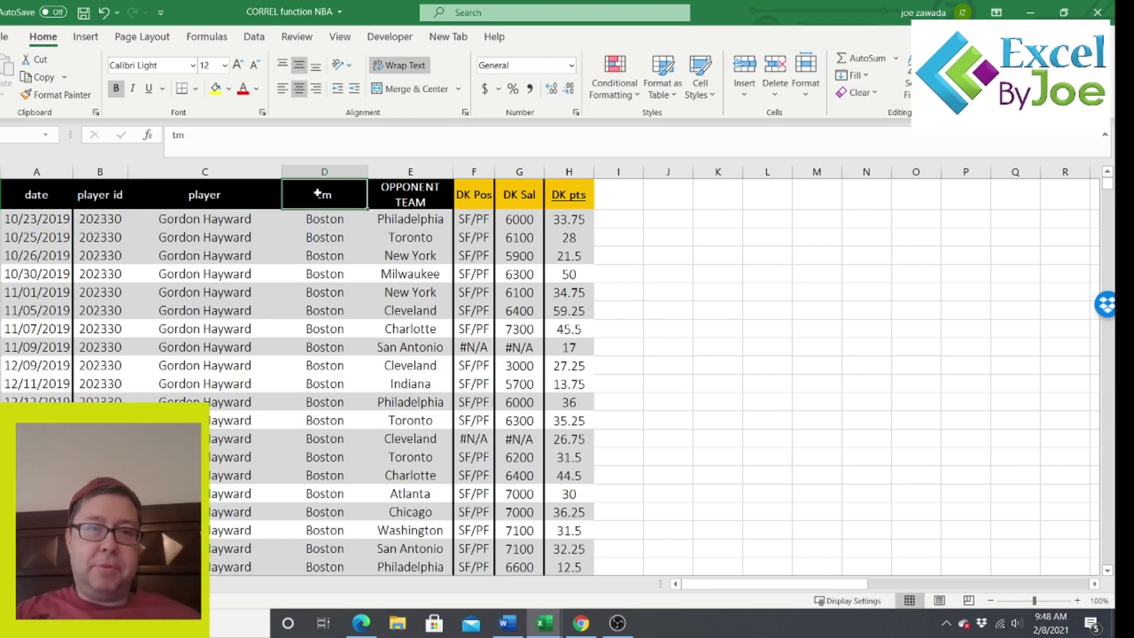
click(240, 203)
click(97, 198)
click(38, 193)
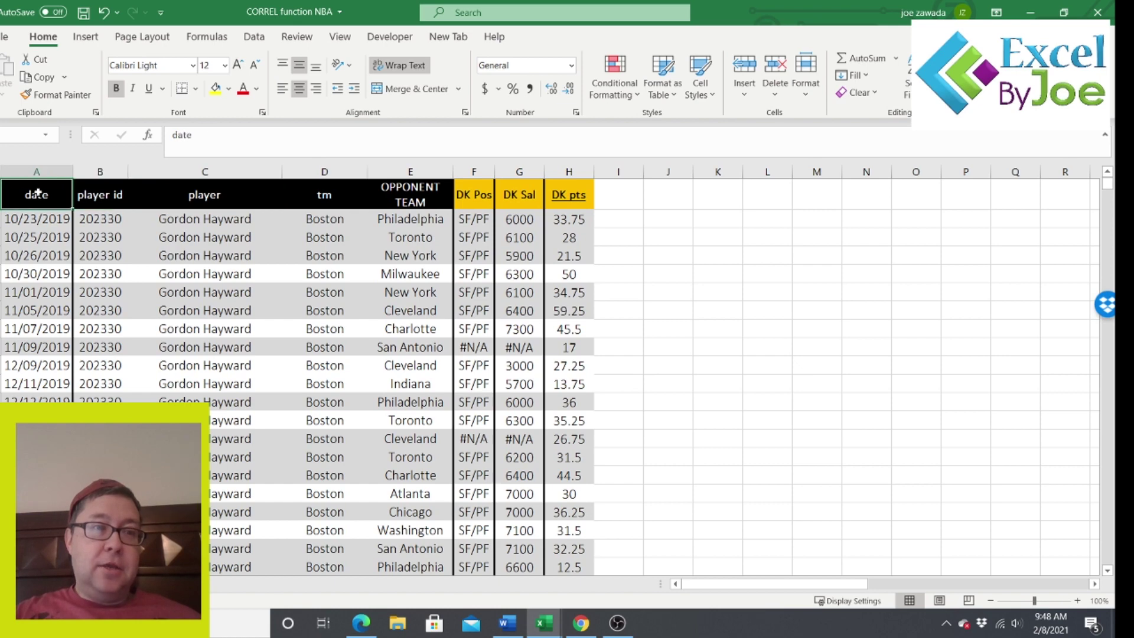
click(224, 193)
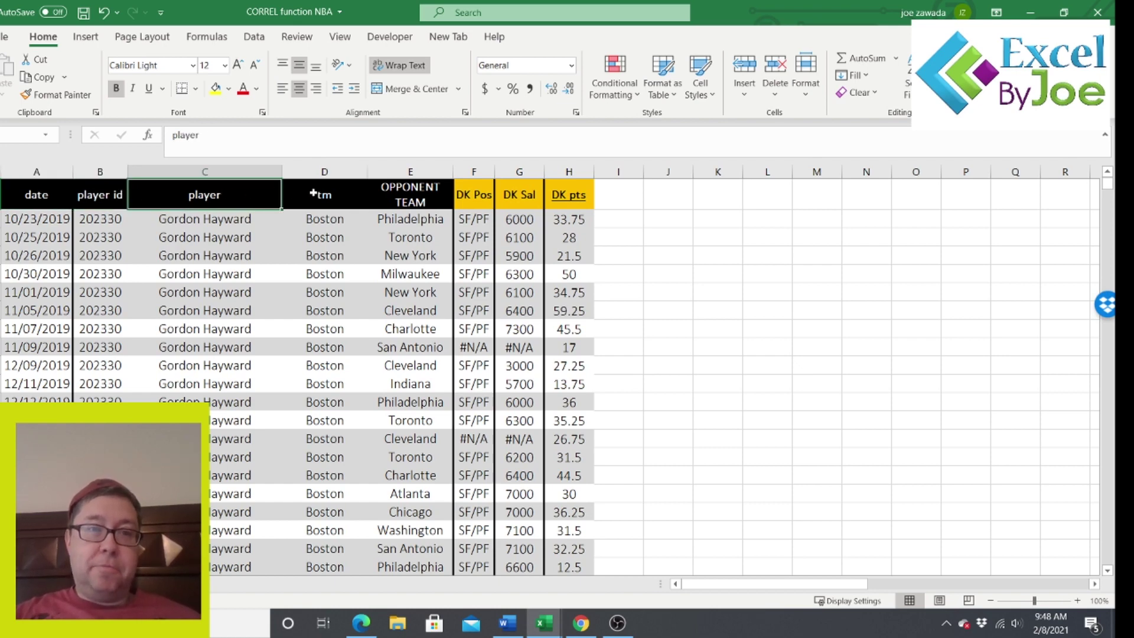
click(340, 193)
click(240, 198)
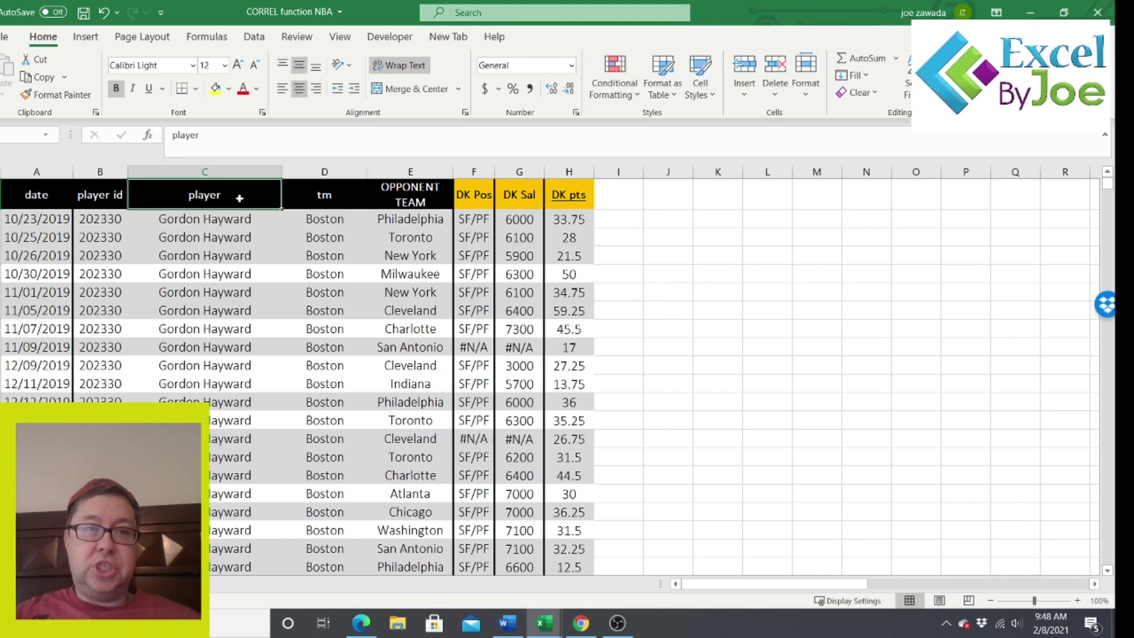
Step: Turn on Data > Filter for the game log headers and check the game dates in column A
click(246, 37)
click(587, 80)
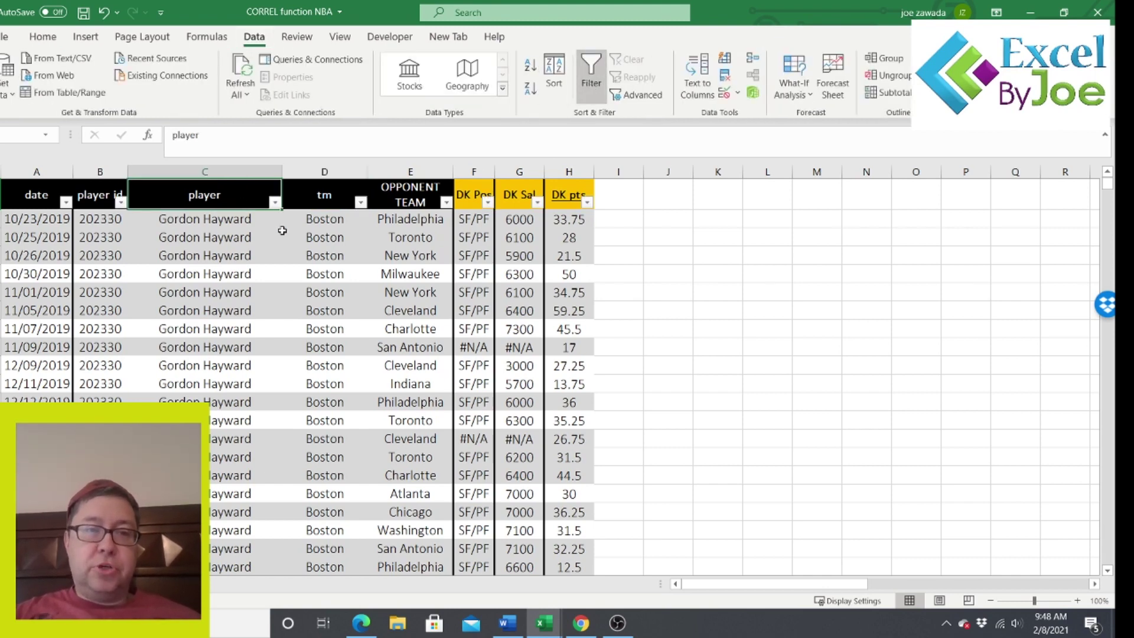
click(202, 224)
click(29, 241)
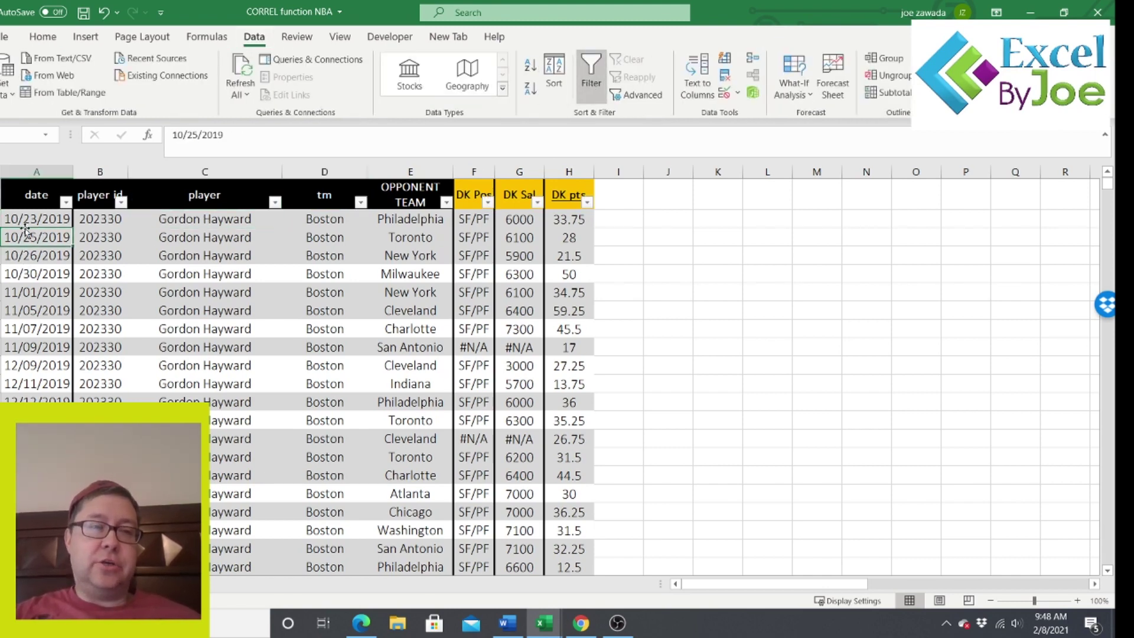
click(26, 220)
Step: Open the tm, player and date filter lists and close each without changes
click(361, 202)
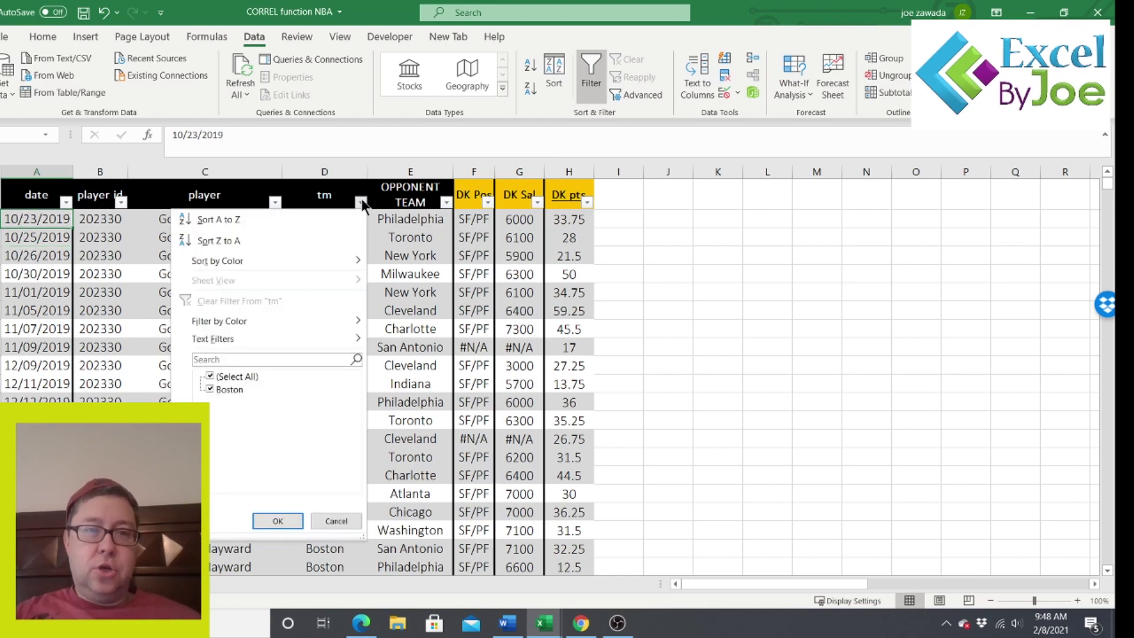
click(278, 521)
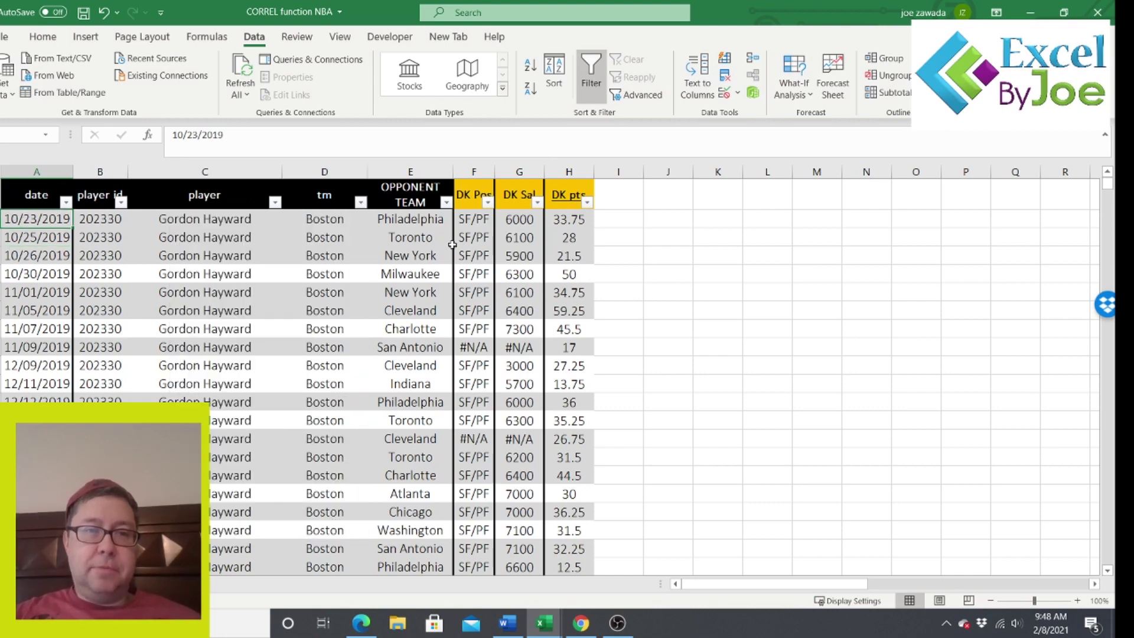
click(276, 204)
key(Escape)
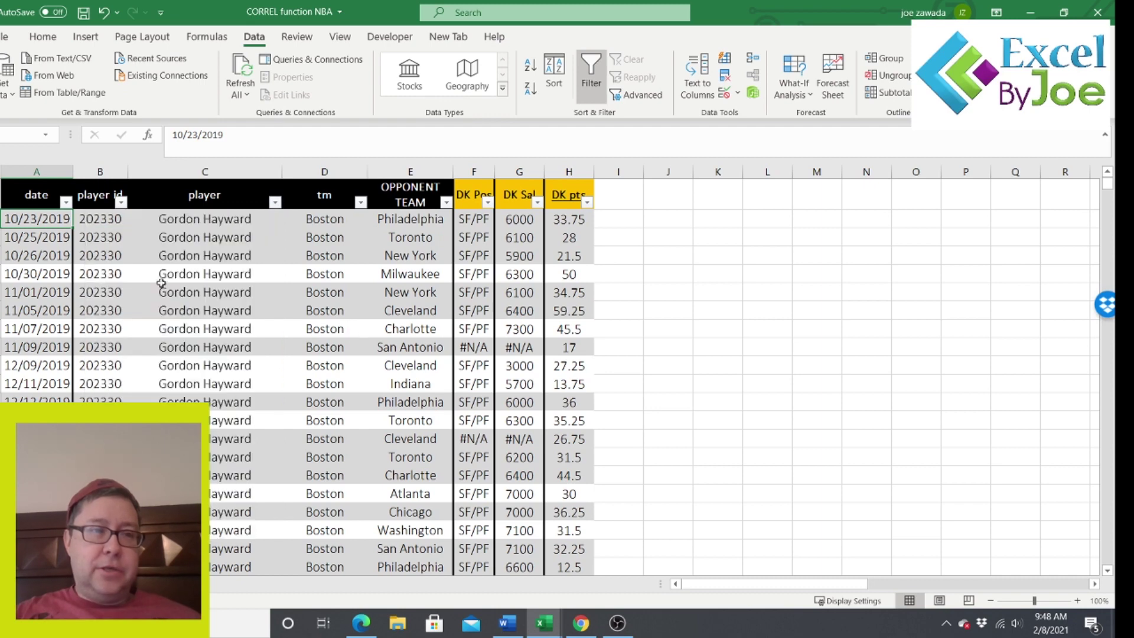
click(66, 202)
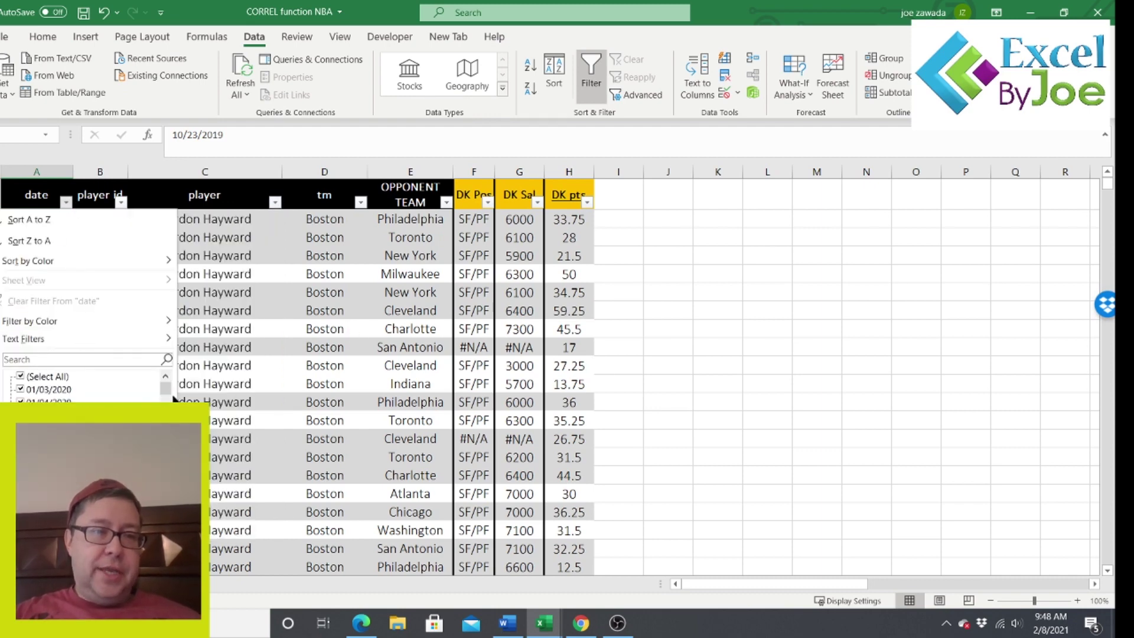
drag(166, 390, 166, 472)
click(234, 343)
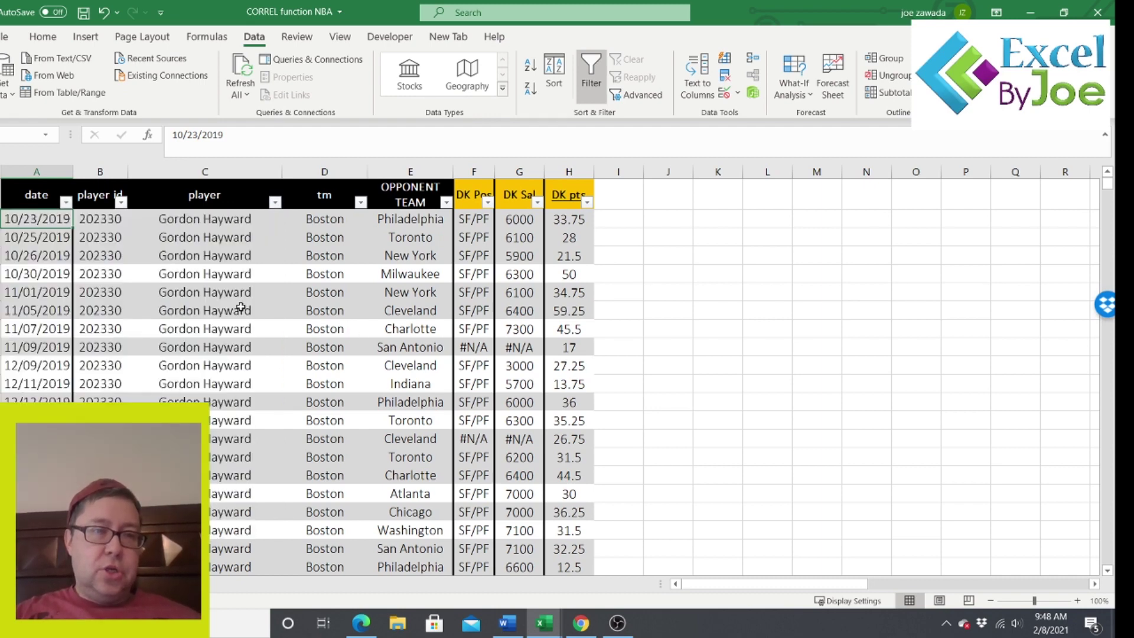
Step: Review player names and DK pts values such as 28, 50, 45.5, 13.75 and 34.75
click(186, 270)
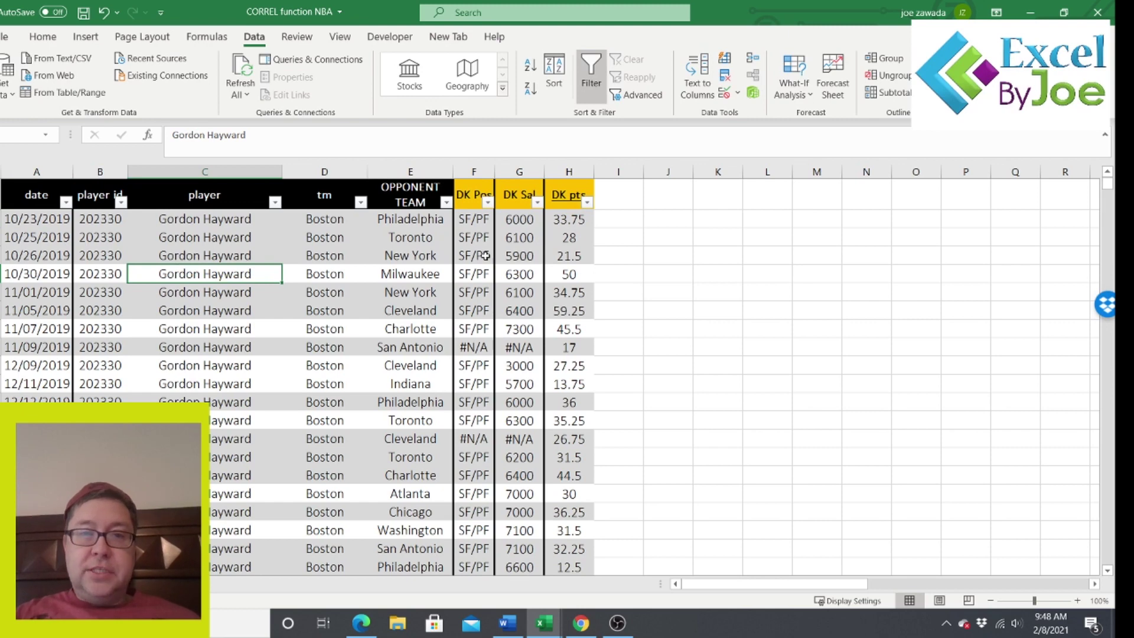
click(574, 237)
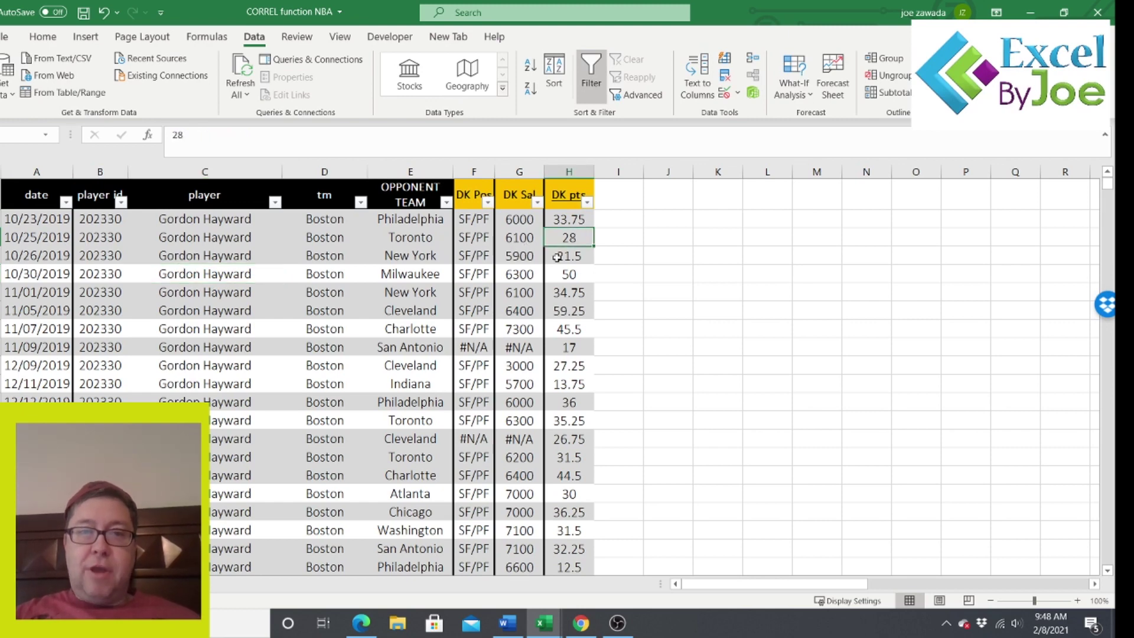
click(560, 279)
click(570, 329)
click(568, 382)
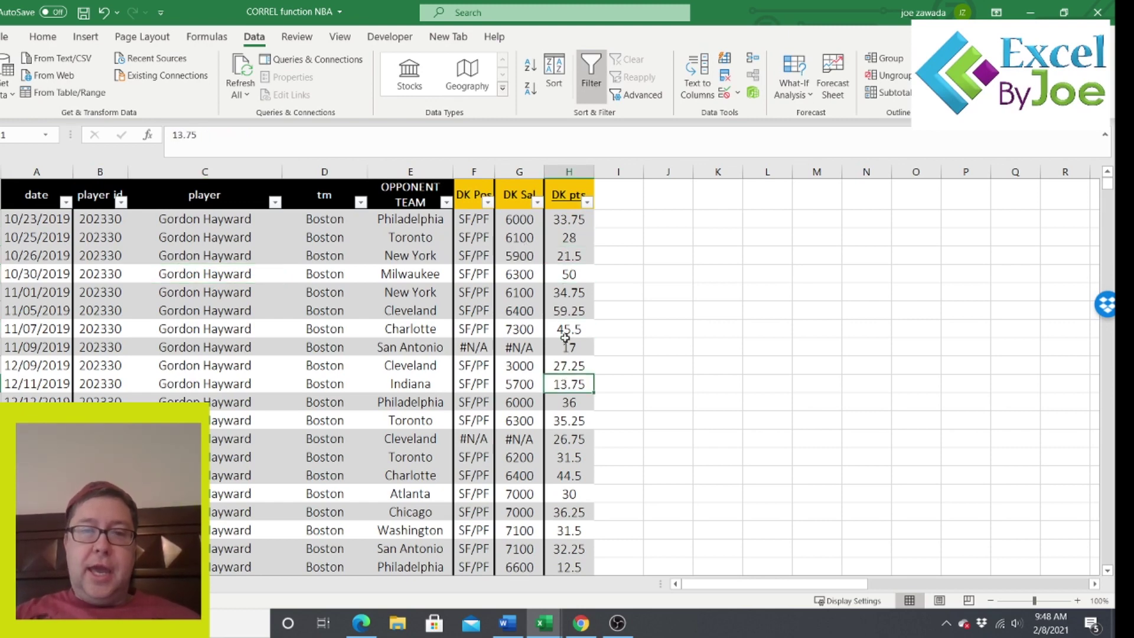
click(568, 292)
click(204, 286)
click(190, 332)
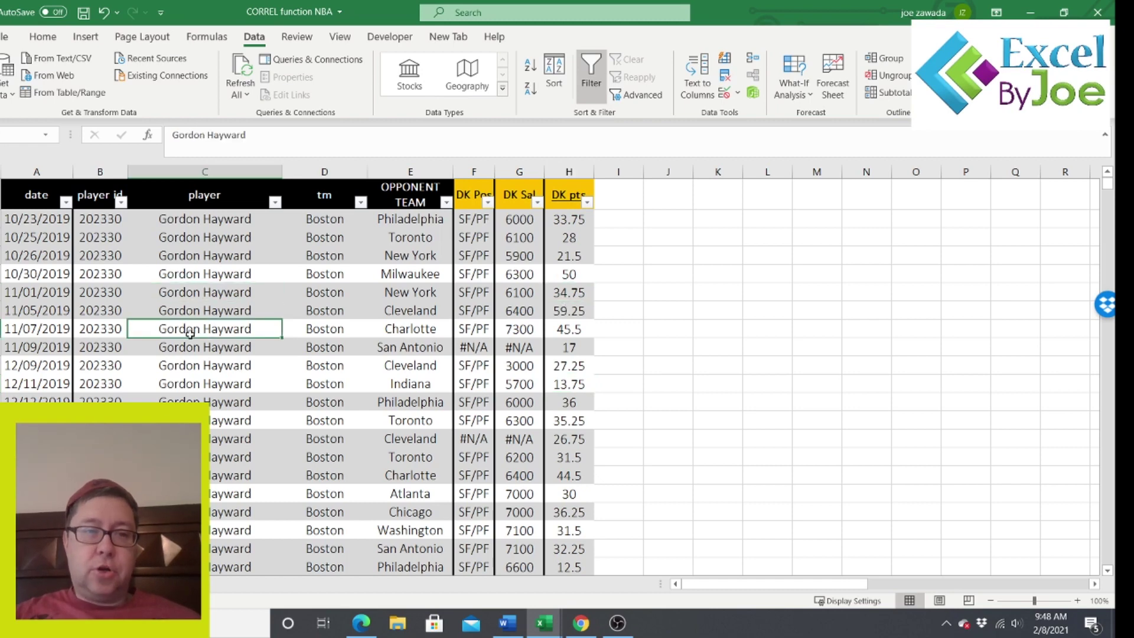
click(198, 274)
click(204, 325)
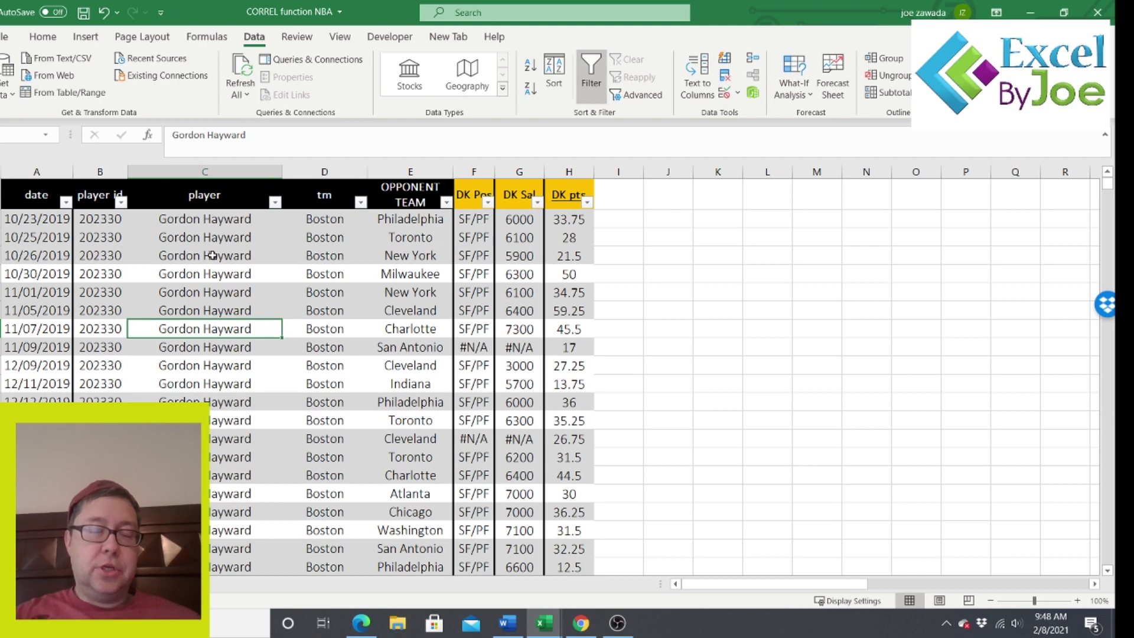
click(776, 240)
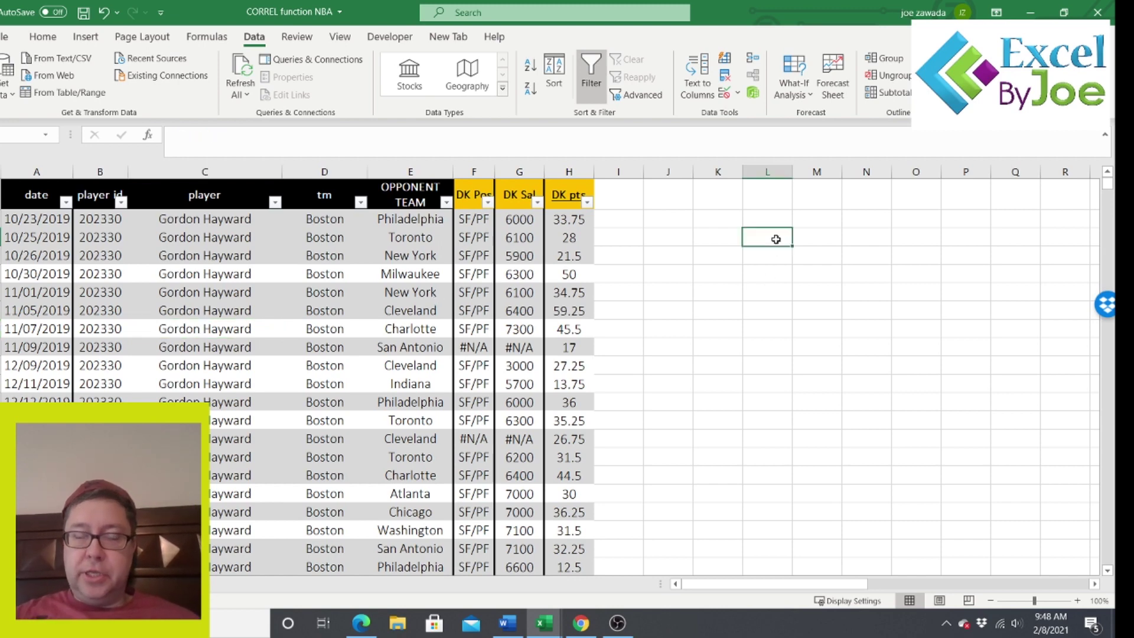
Step: Mark out the planned grid area: a row for player headings and a column for dates
click(207, 171)
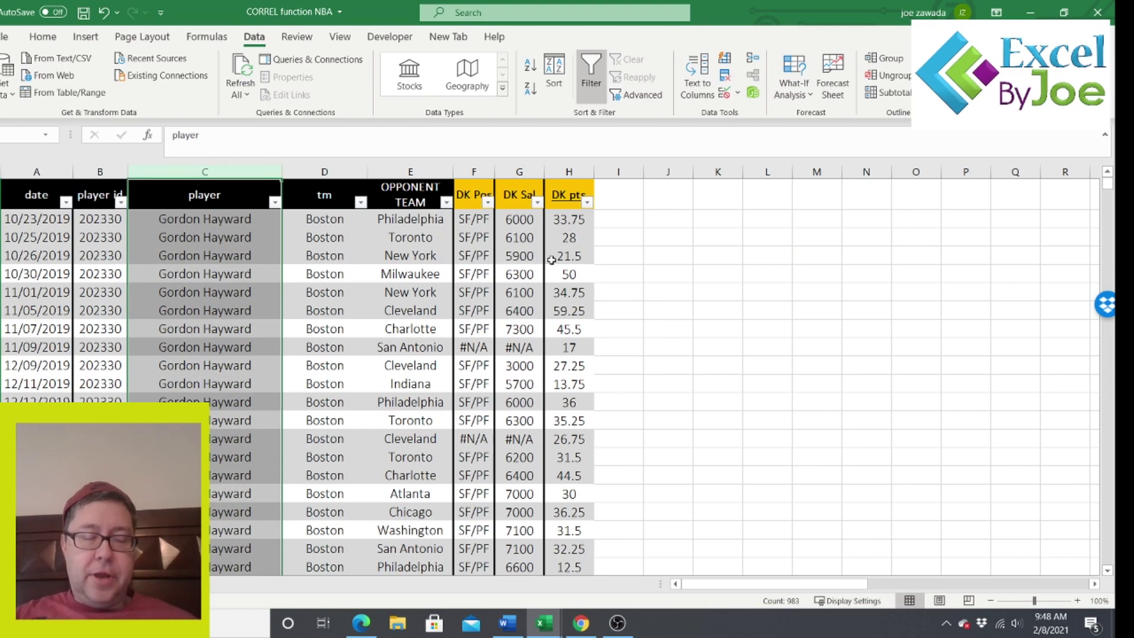
drag(763, 233, 974, 241)
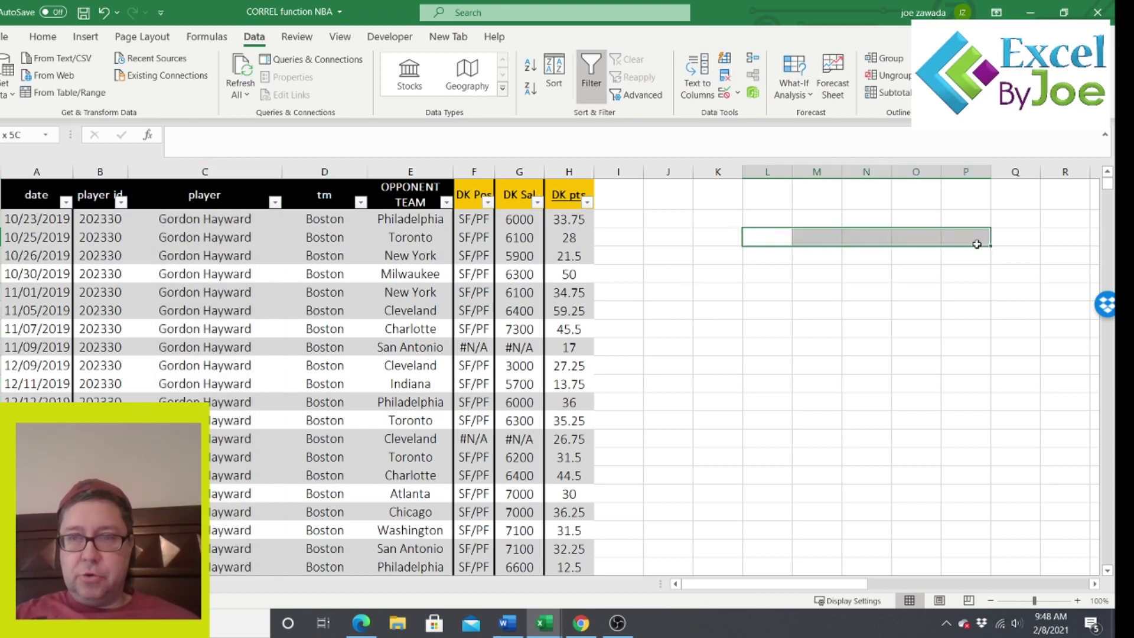
drag(717, 255, 716, 393)
click(777, 308)
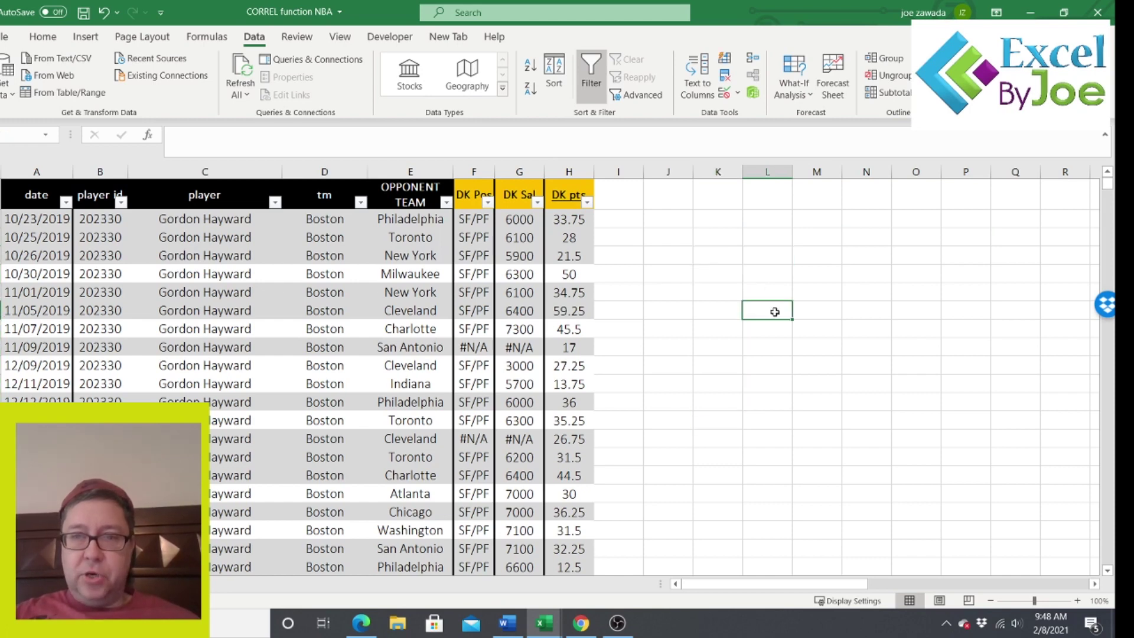
click(769, 347)
click(835, 347)
click(810, 258)
click(771, 231)
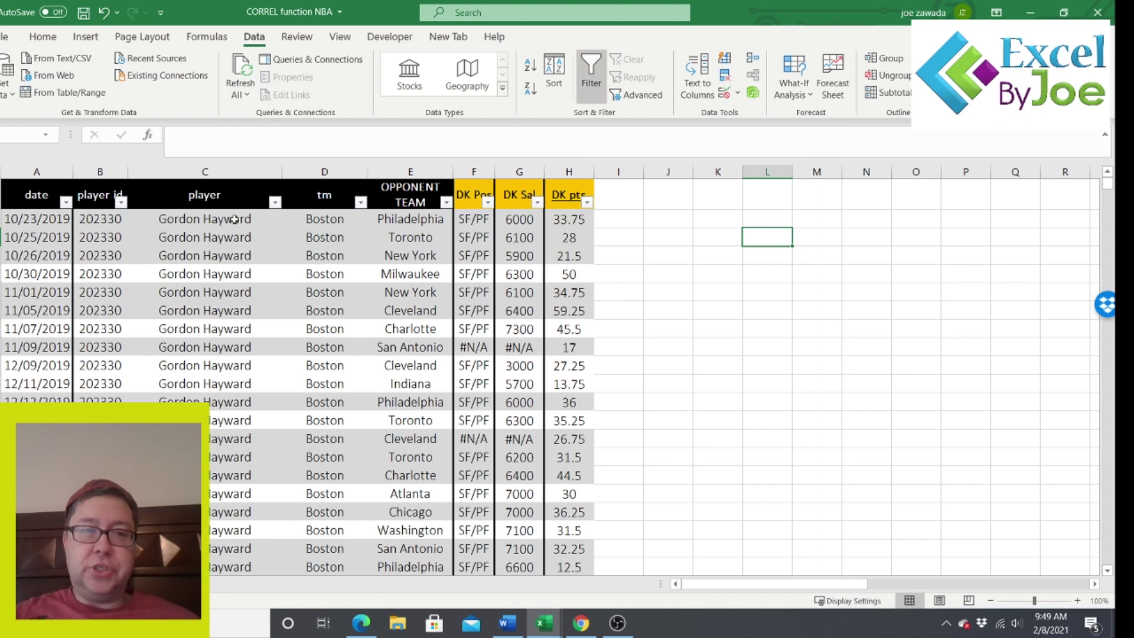
Step: Copy the entire player column C and paste it starting at L1
click(205, 171)
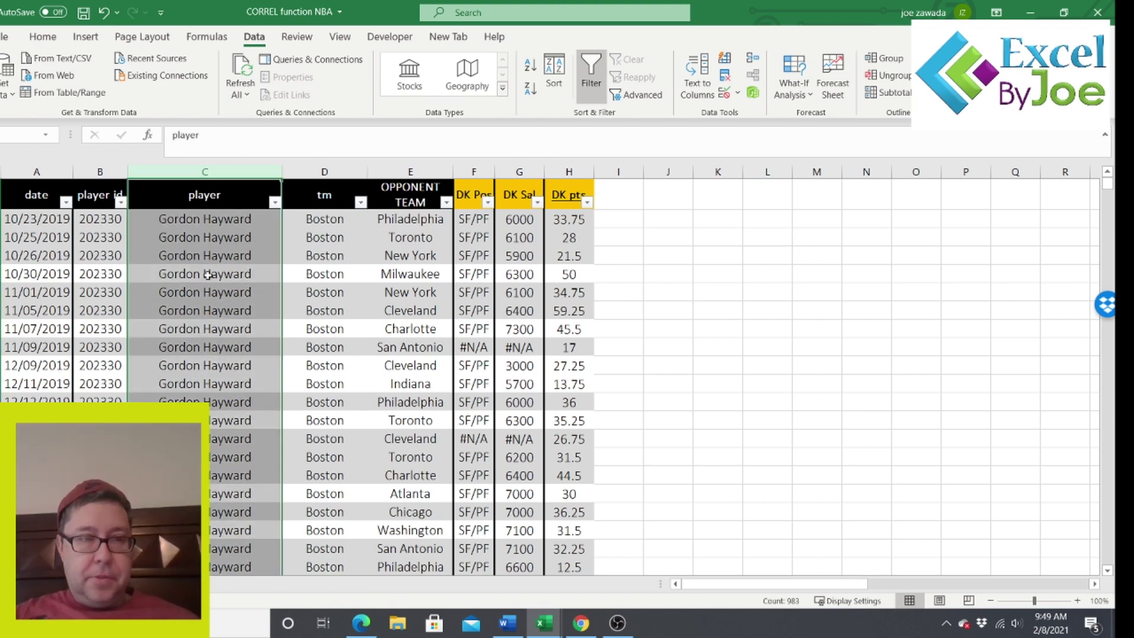
key(ctrl+c)
click(772, 199)
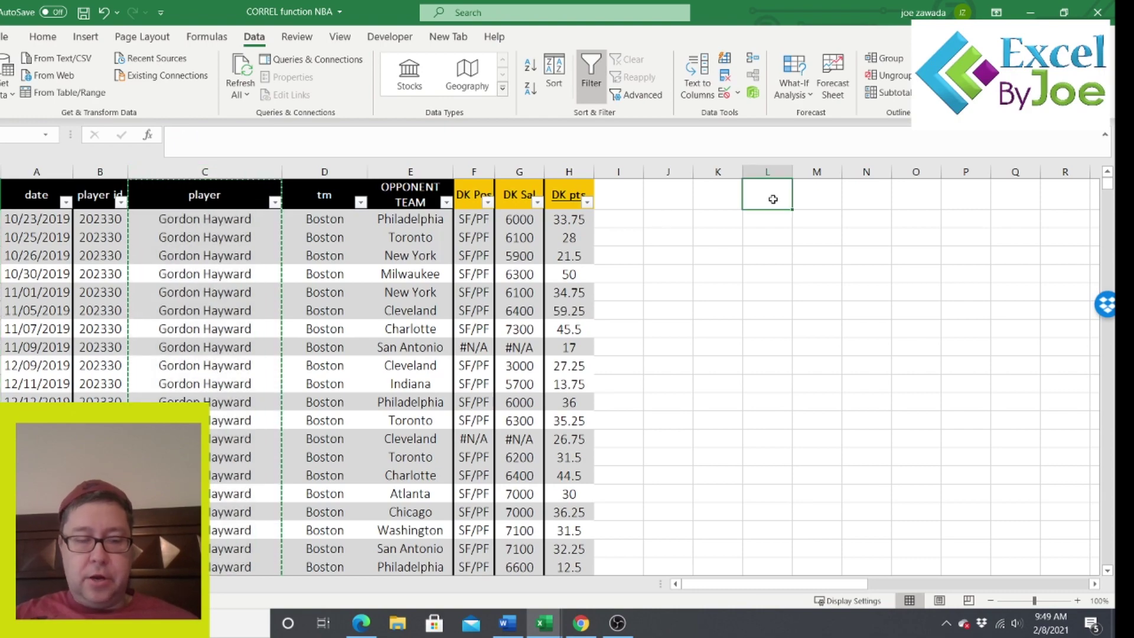
key(ctrl+v)
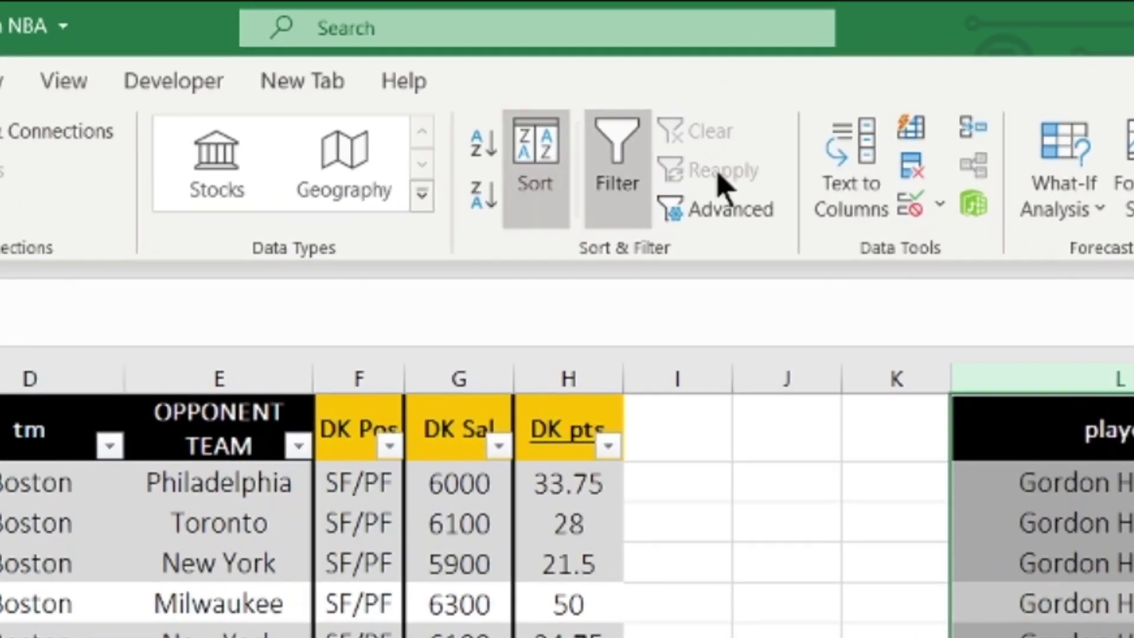
Step: Run Remove Duplicates on column L with headers, then select the 17 remaining names
click(912, 168)
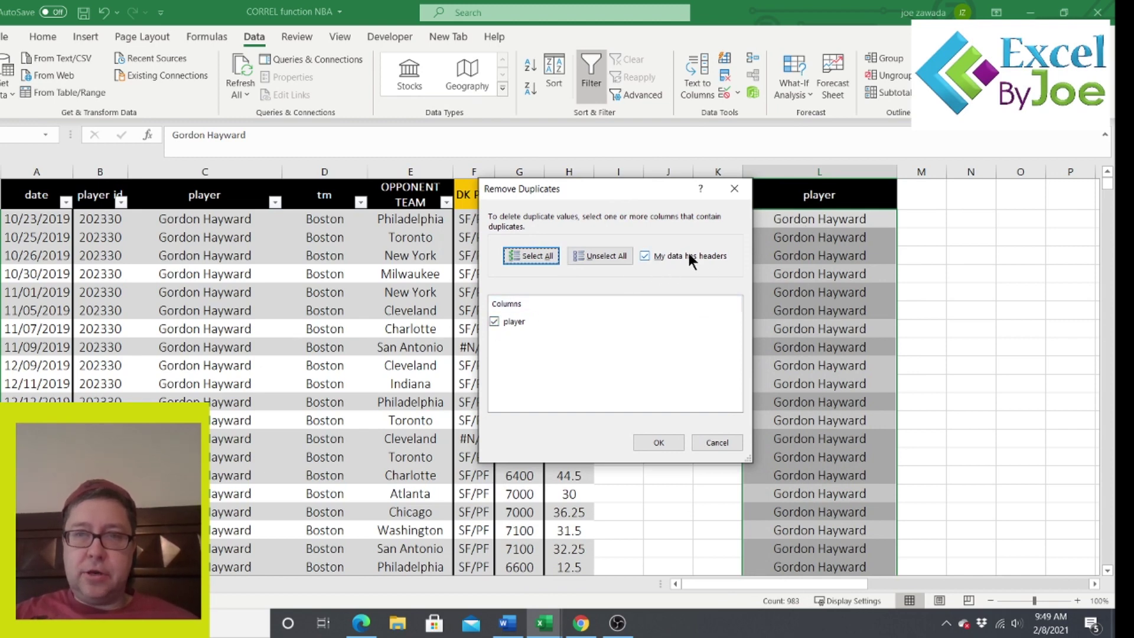
click(658, 441)
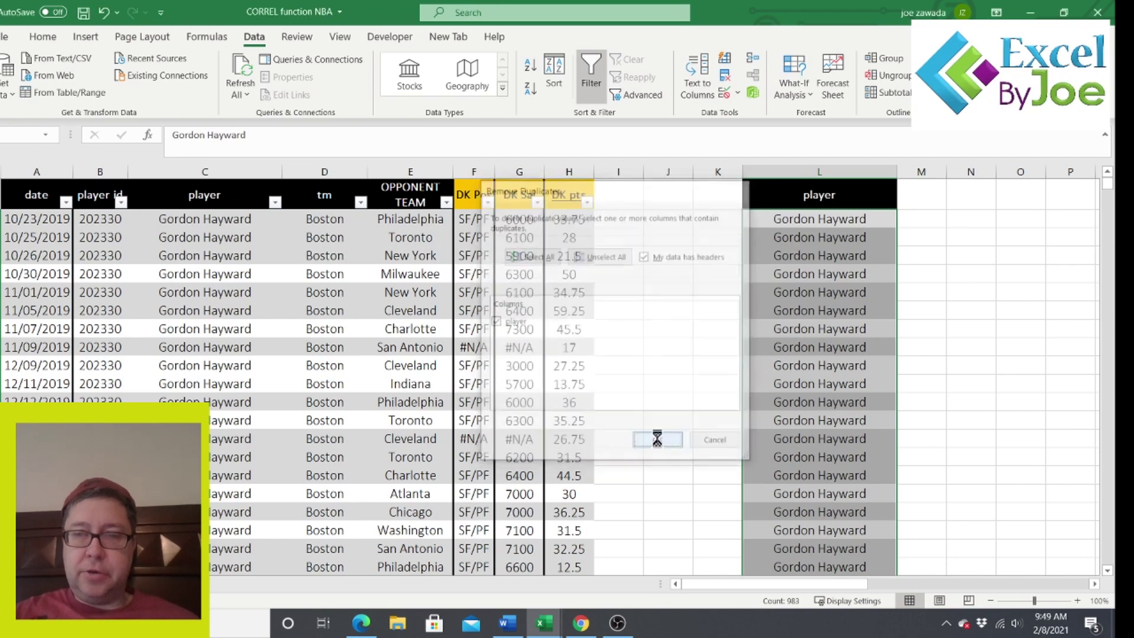
click(562, 355)
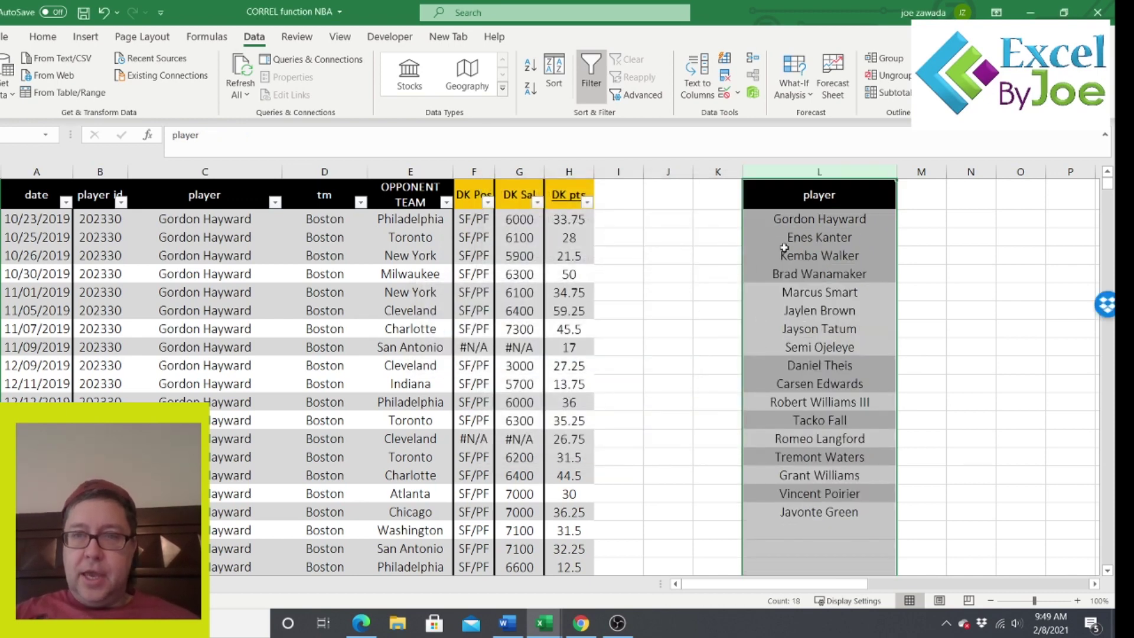
drag(818, 220, 814, 511)
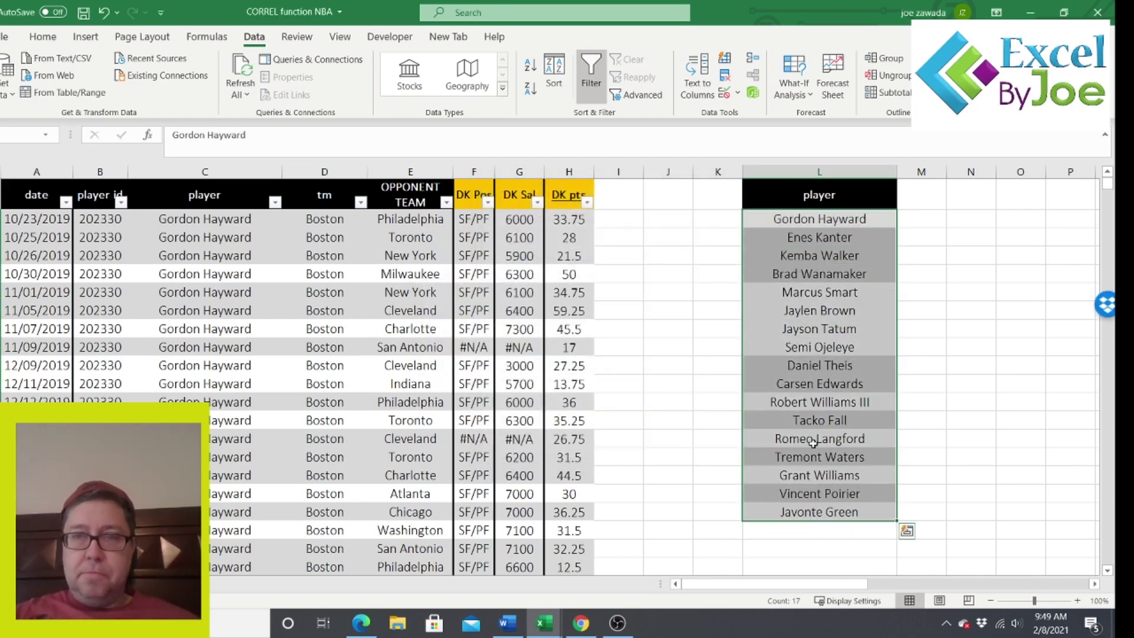
Step: Copy the 17 unique names and Paste Special them with Transpose across one row
key(ctrl+c)
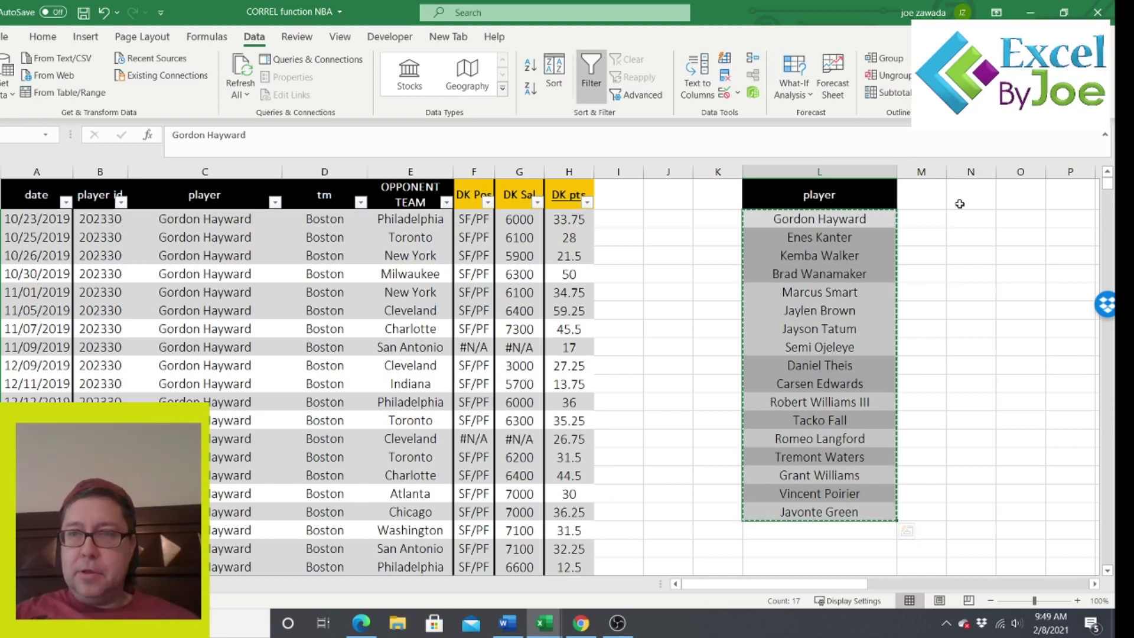
click(957, 220)
right_click(956, 220)
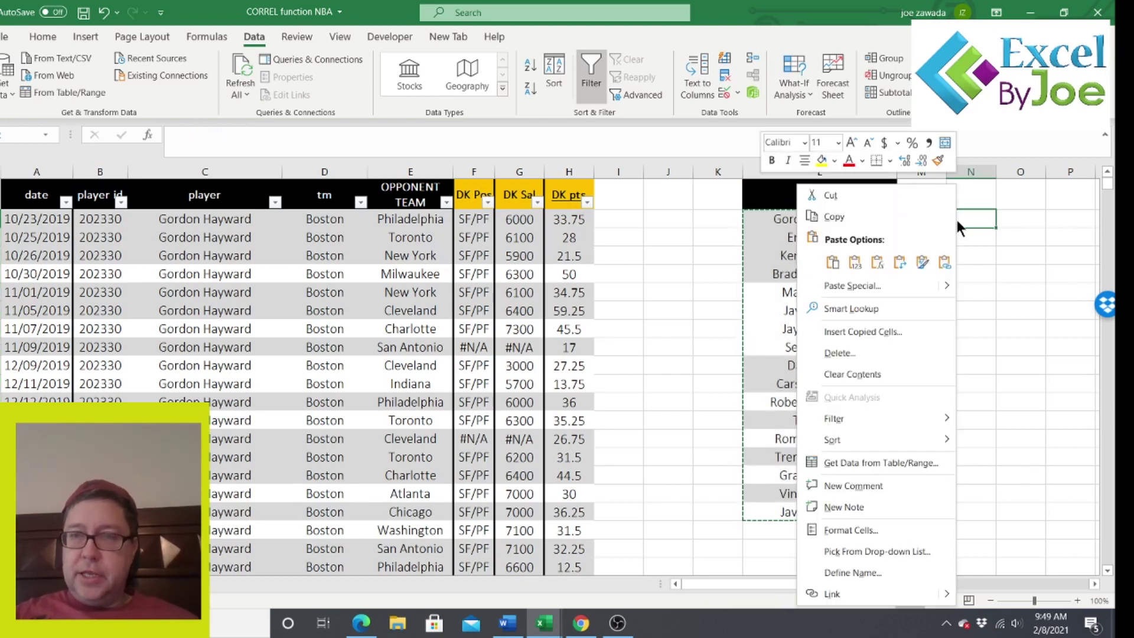
click(872, 281)
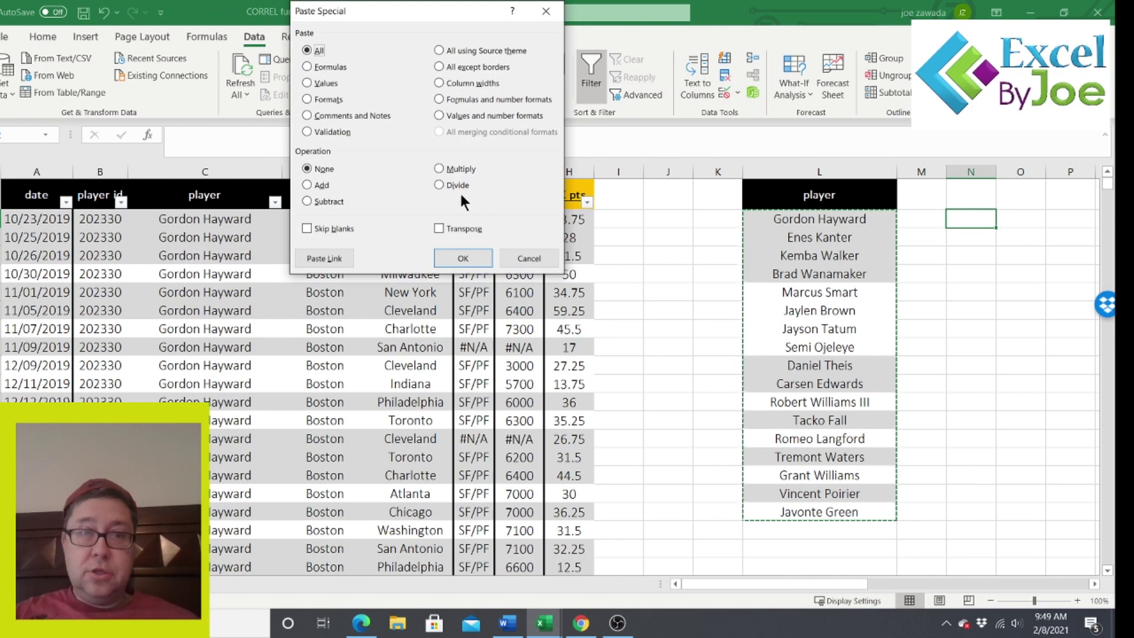
click(453, 229)
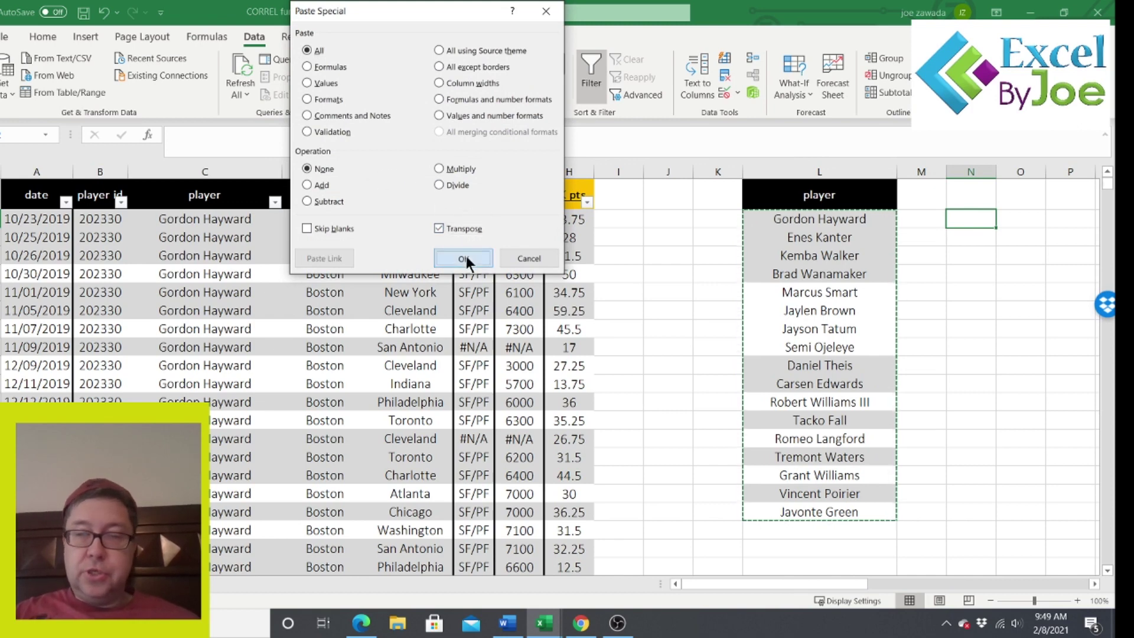
click(464, 258)
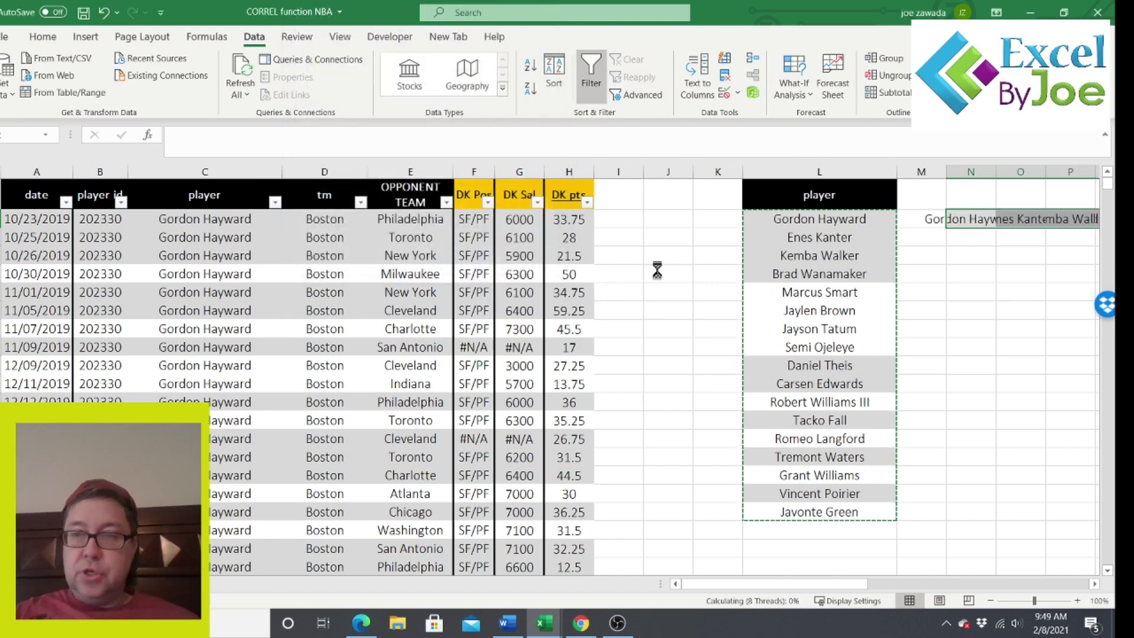
Step: Delete the vertical player list in column L and select the name columns
click(835, 172)
right_click(834, 172)
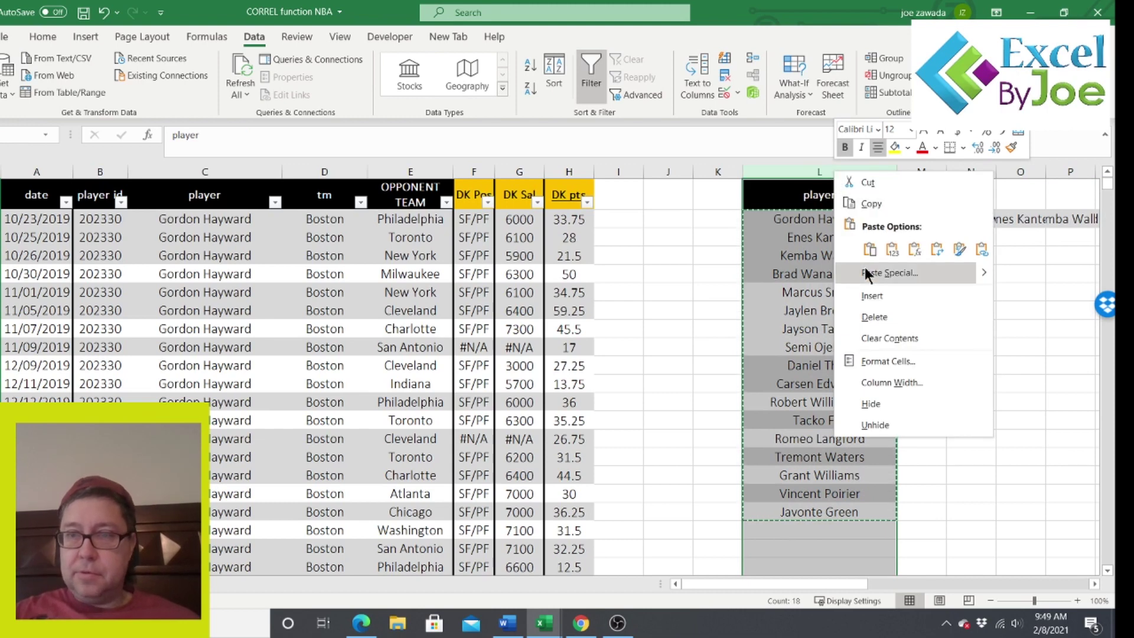
click(873, 316)
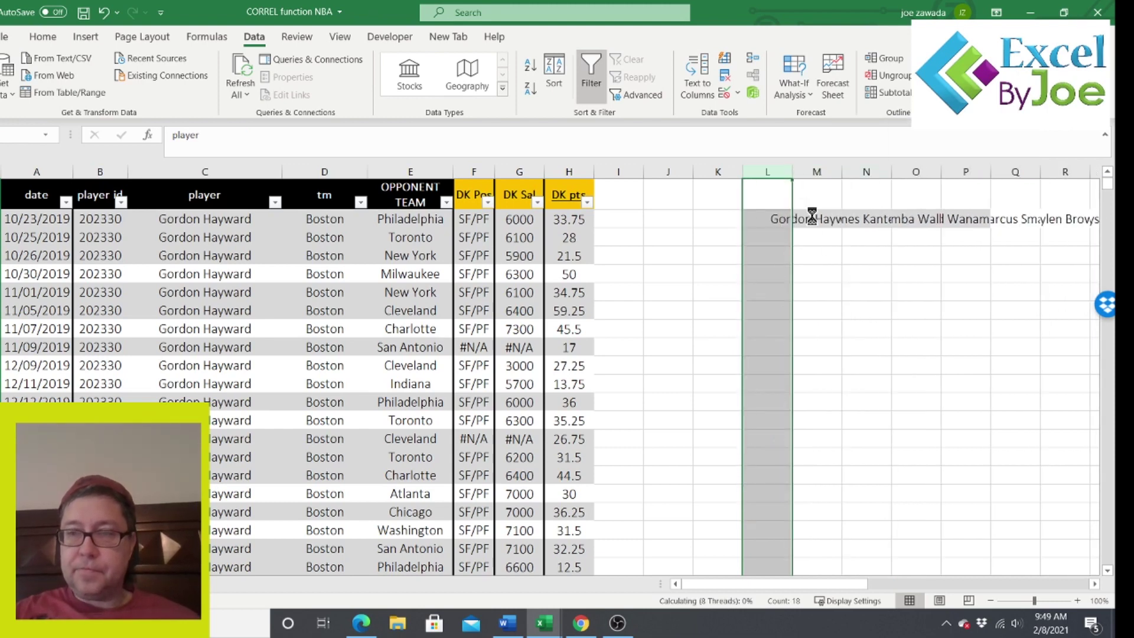
drag(798, 172, 1112, 181)
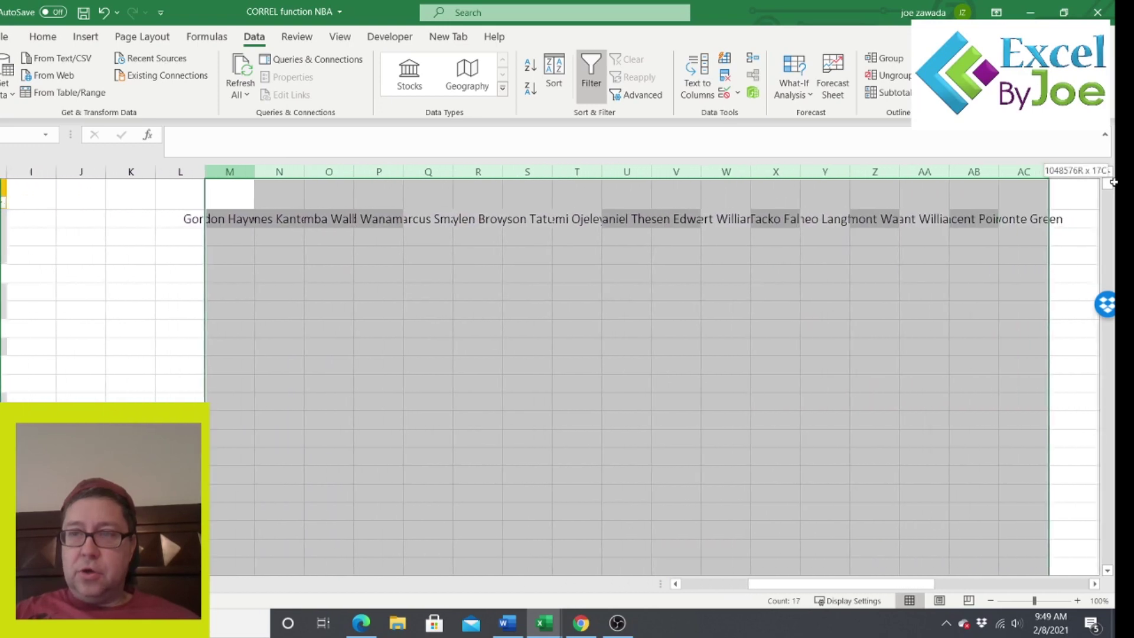
Step: AutoFit columns M through AC to the full player names and scroll back left
double_click(999, 172)
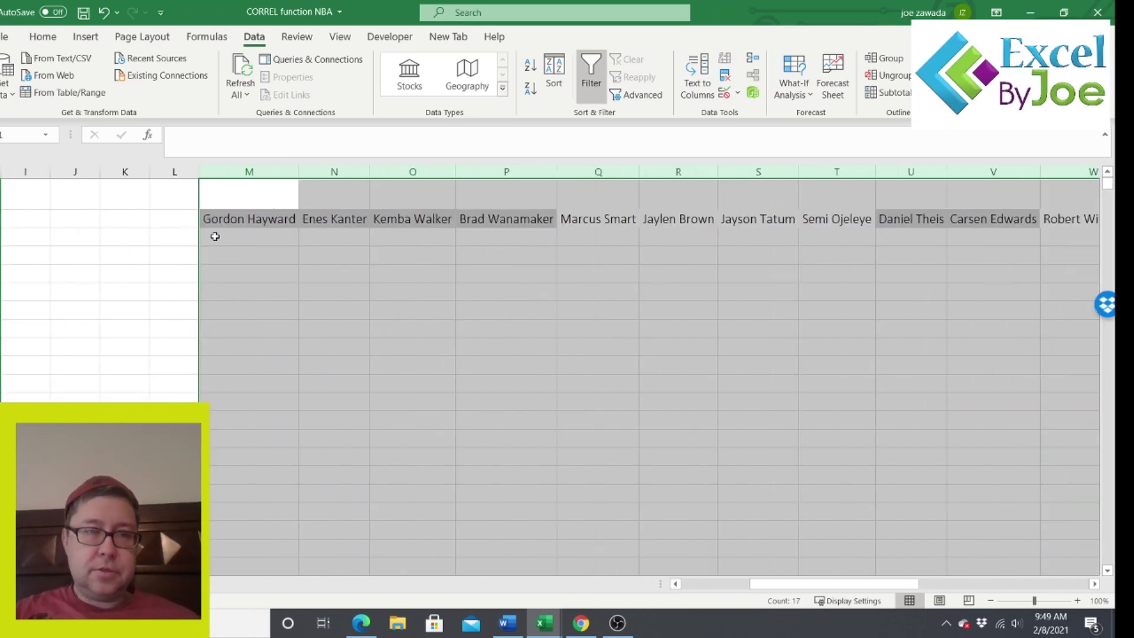
click(177, 237)
drag(772, 587, 684, 587)
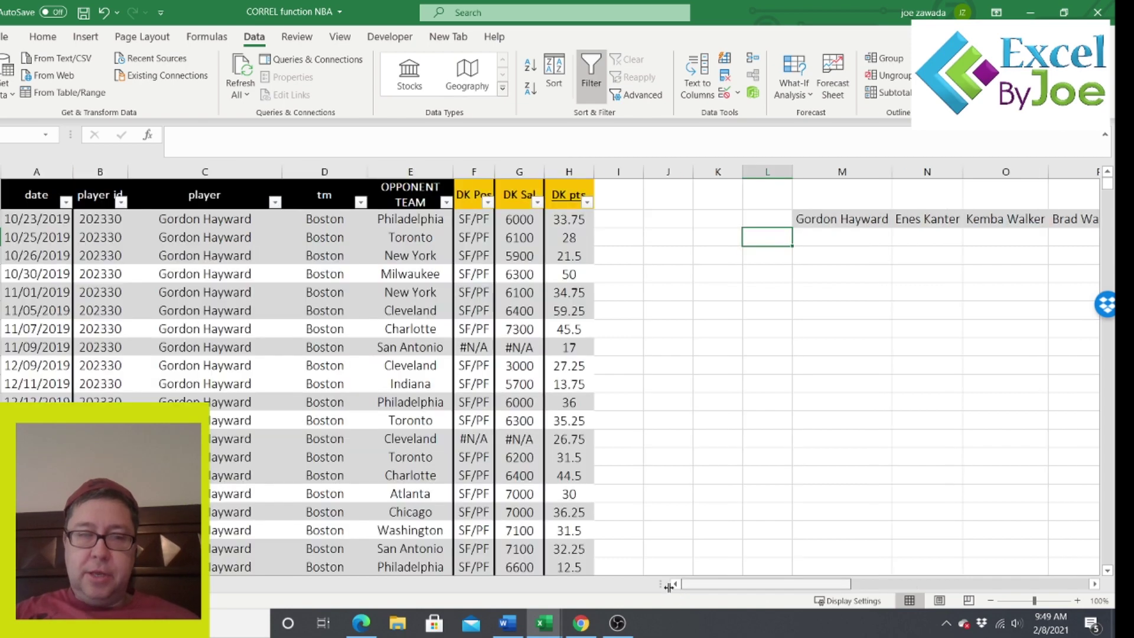
click(36, 171)
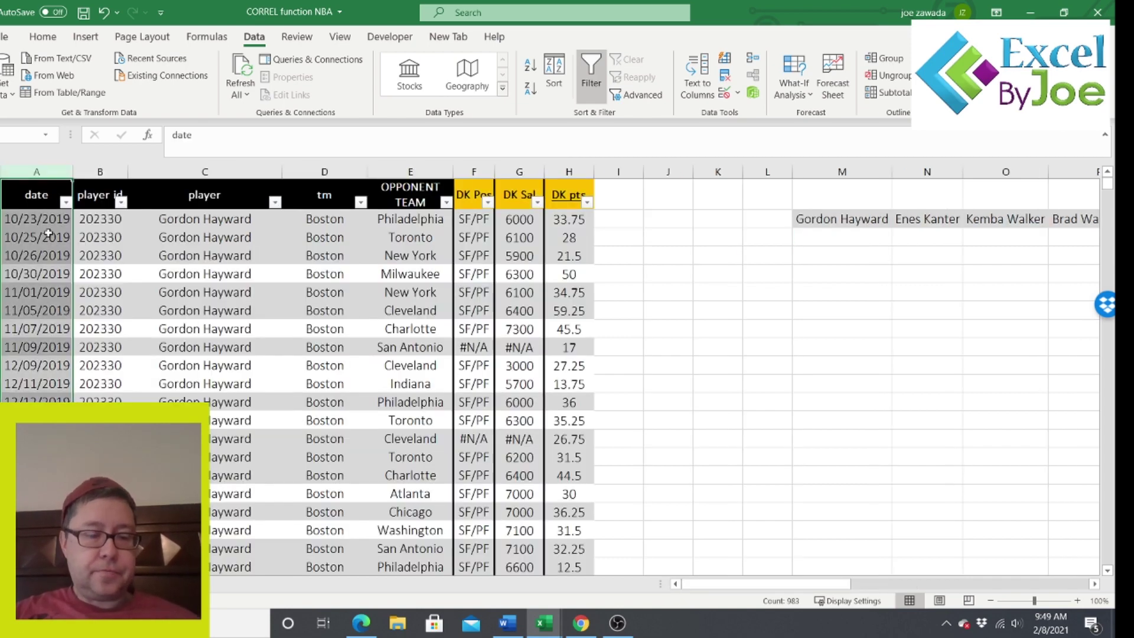
Step: Copy the date column into column J and remove duplicates, leaving 89 unique dates
key(ctrl+c)
click(671, 195)
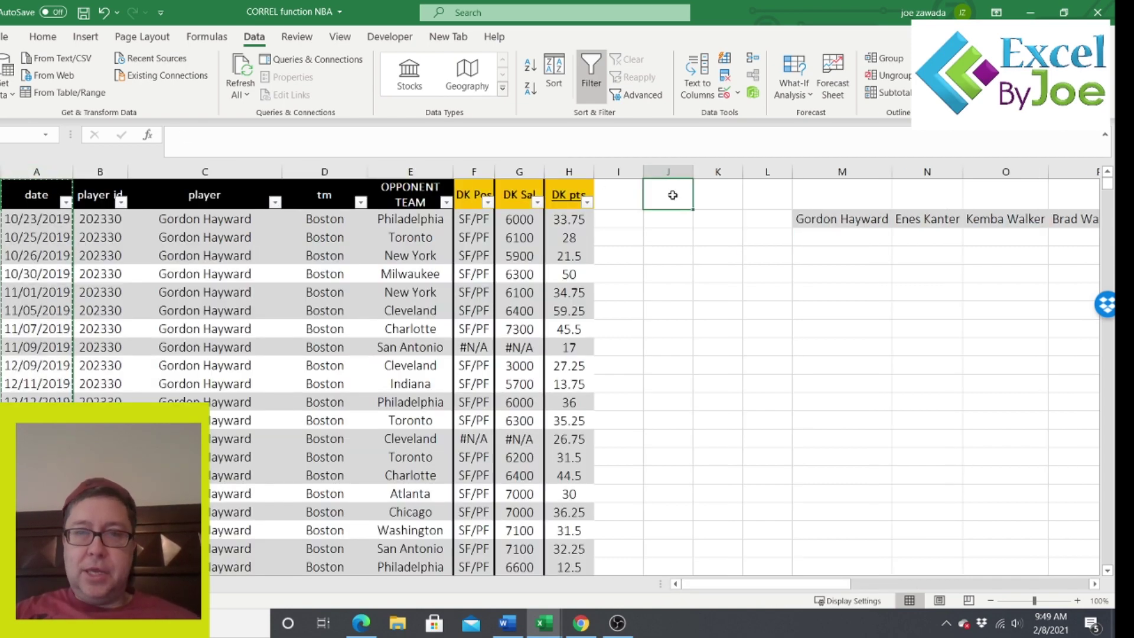
key(ctrl+v)
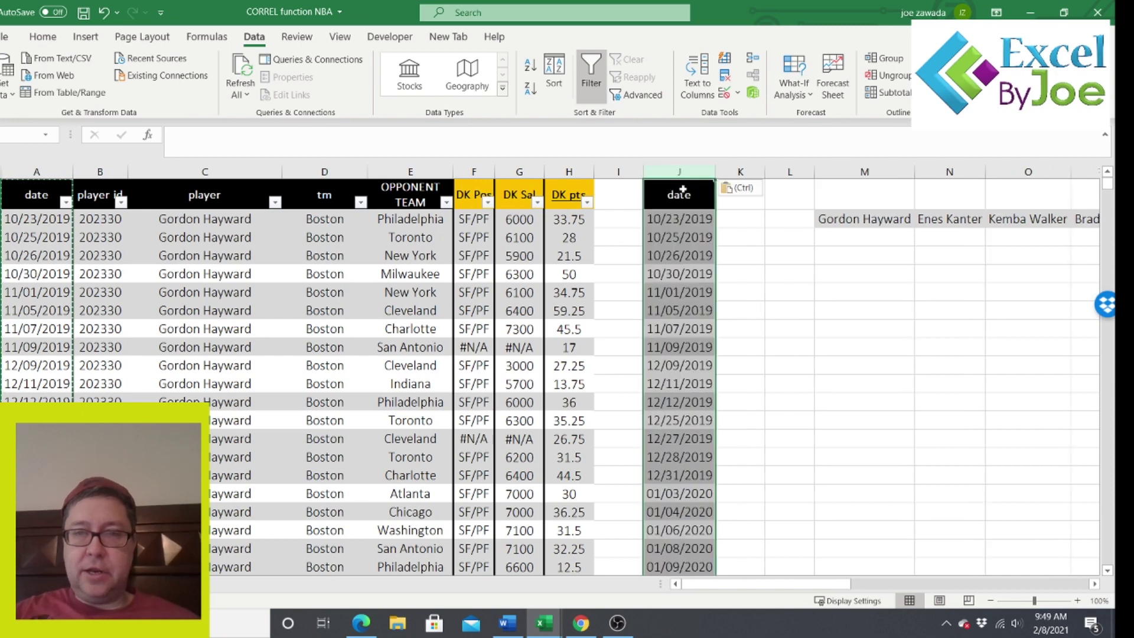
click(725, 76)
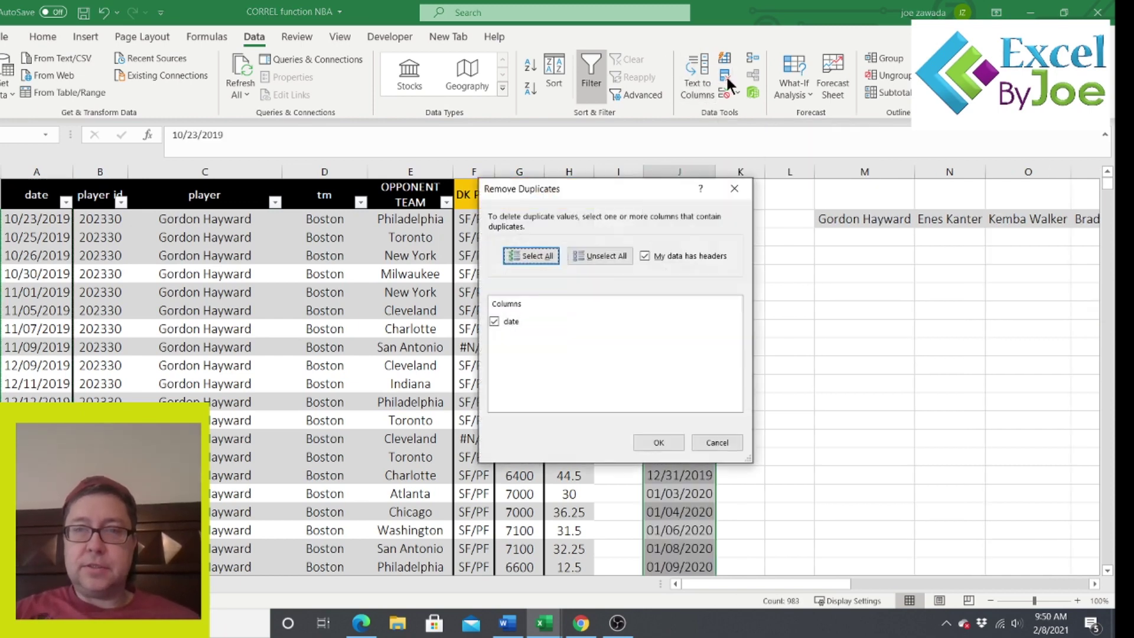
click(655, 443)
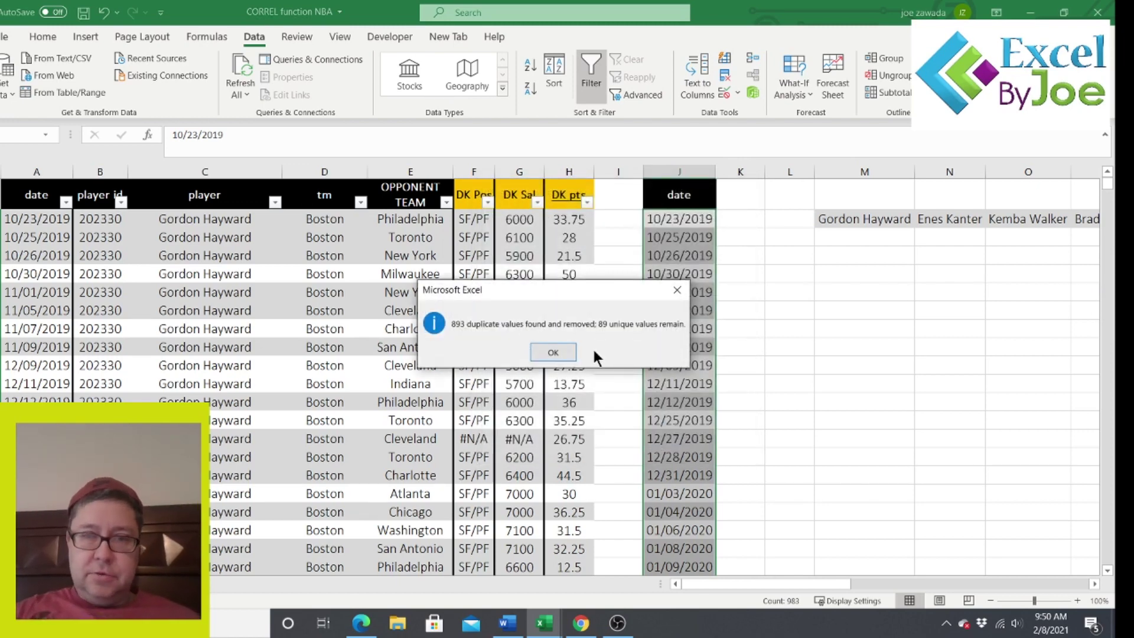
click(561, 352)
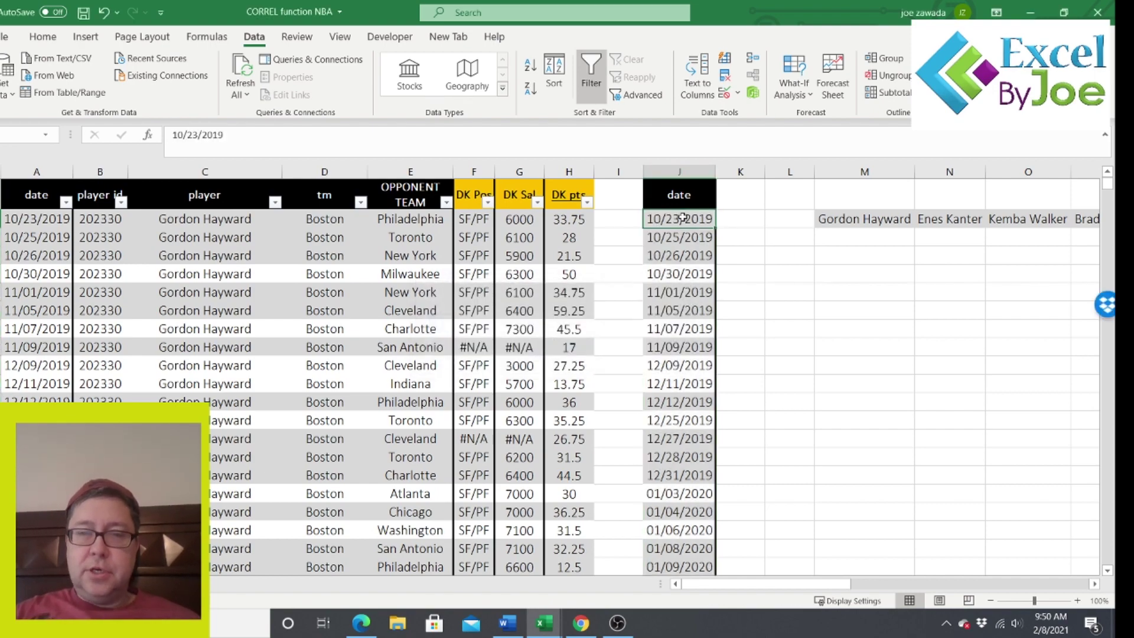
Step: Copy the unique dates without the header and paste them down column L
drag(682, 217, 671, 633)
key(ctrl+c)
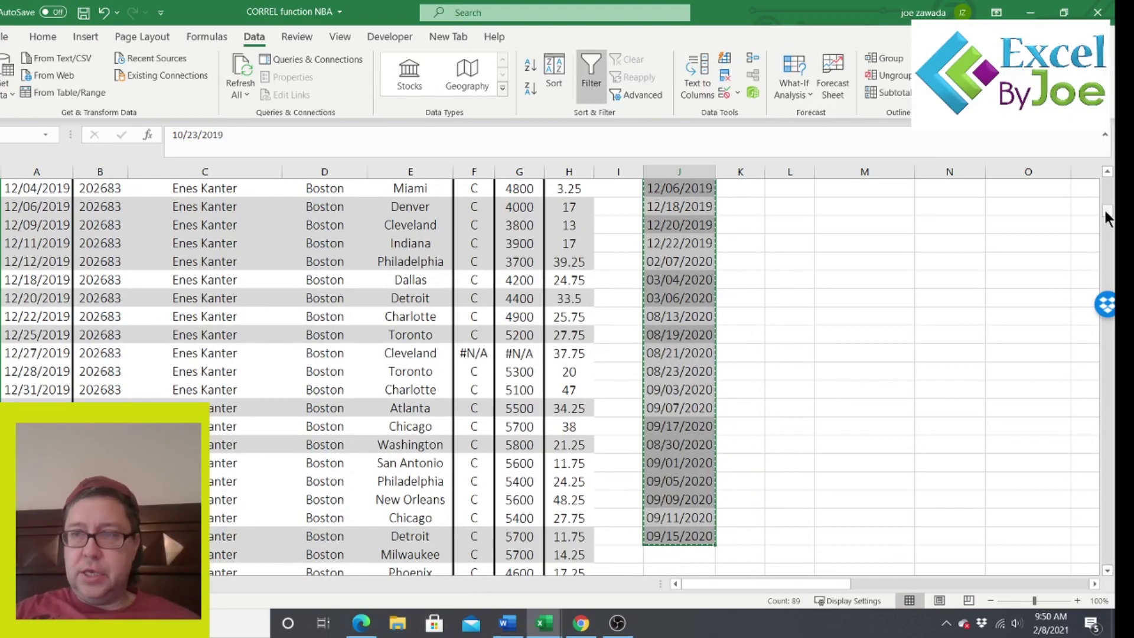
drag(1107, 211, 1076, 170)
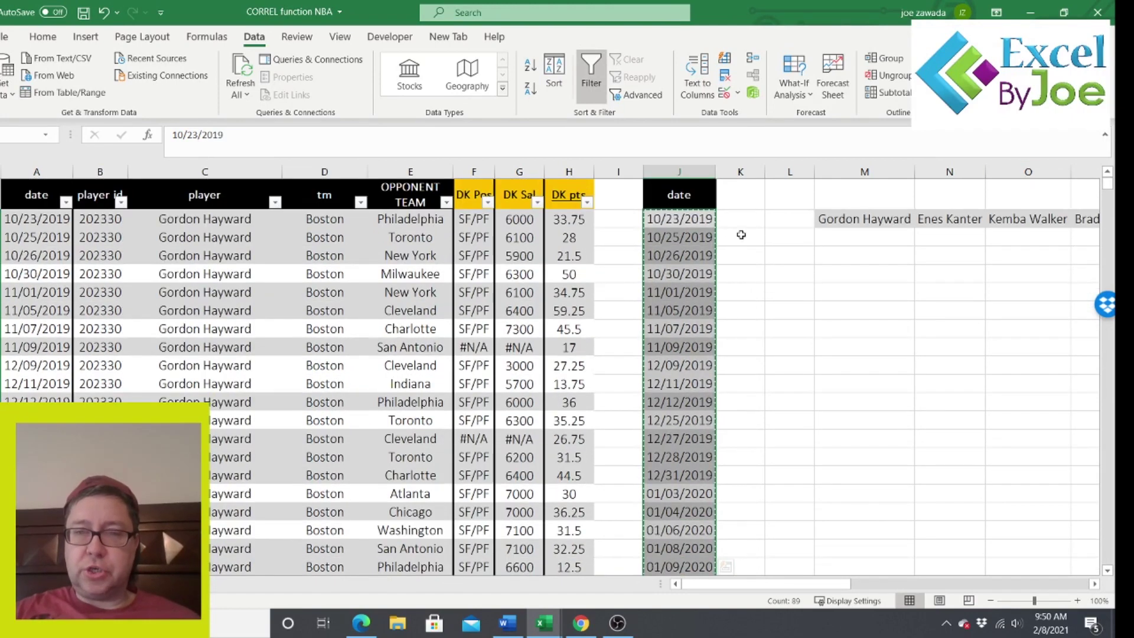
click(793, 239)
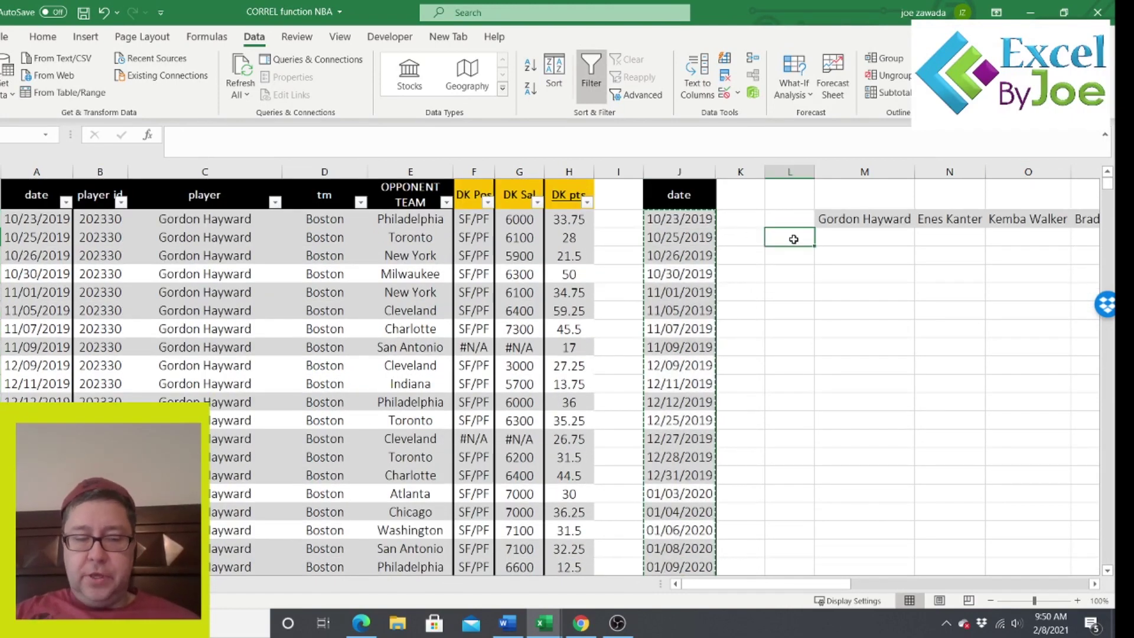
key(ctrl+v)
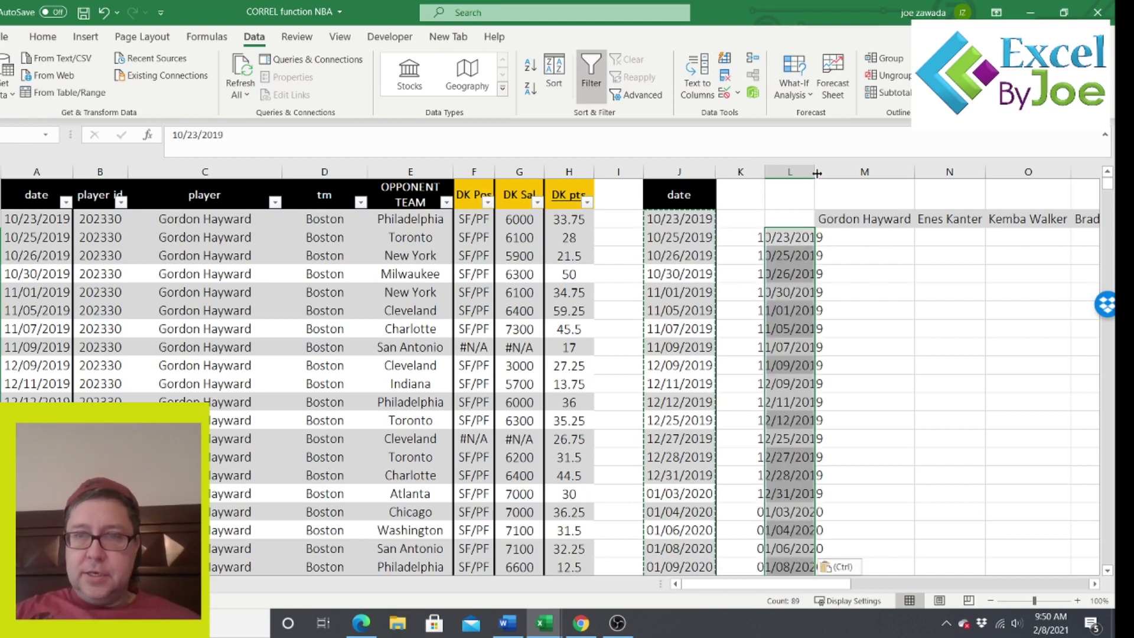
Step: Delete the helper date column J
click(680, 172)
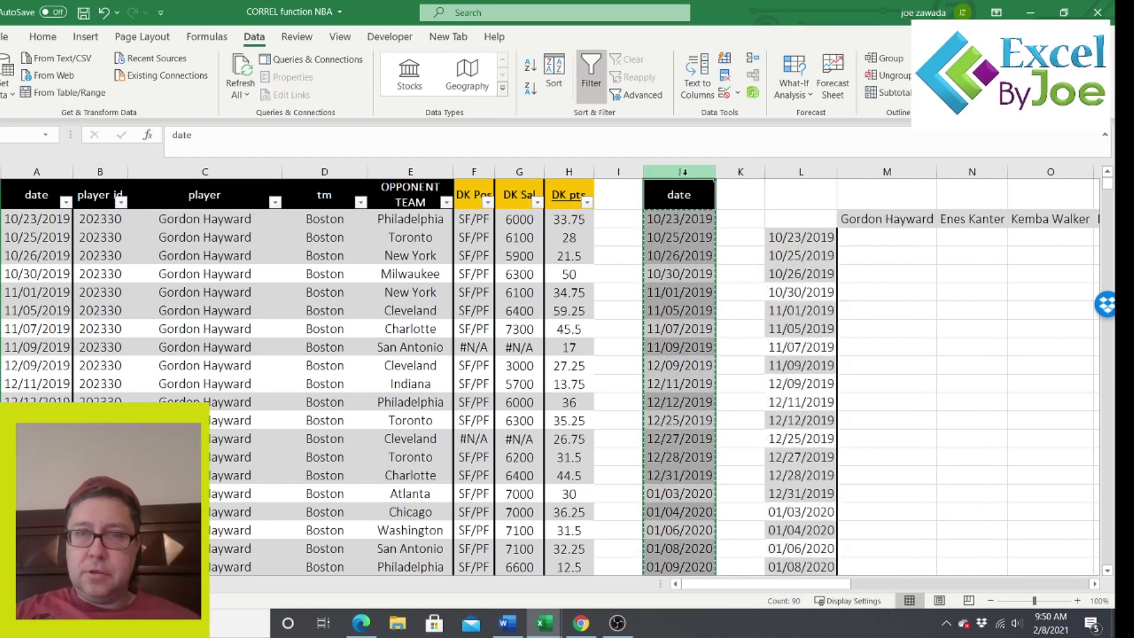
right_click(684, 174)
click(724, 319)
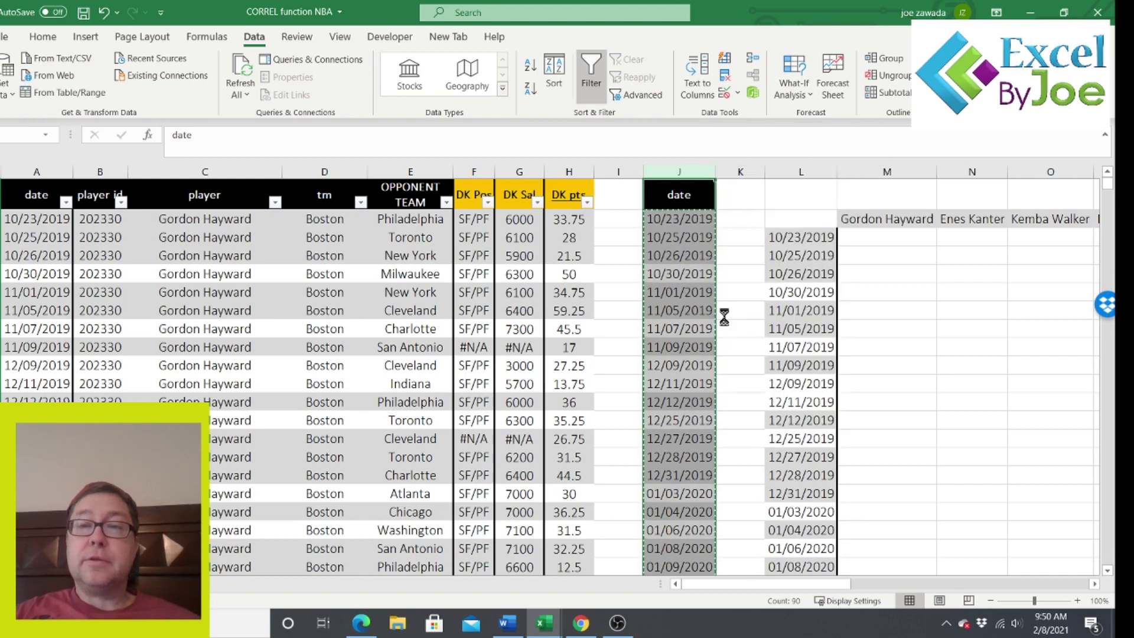
Step: Check the grid's dates and first player heading, then select cell L3
click(789, 270)
click(748, 239)
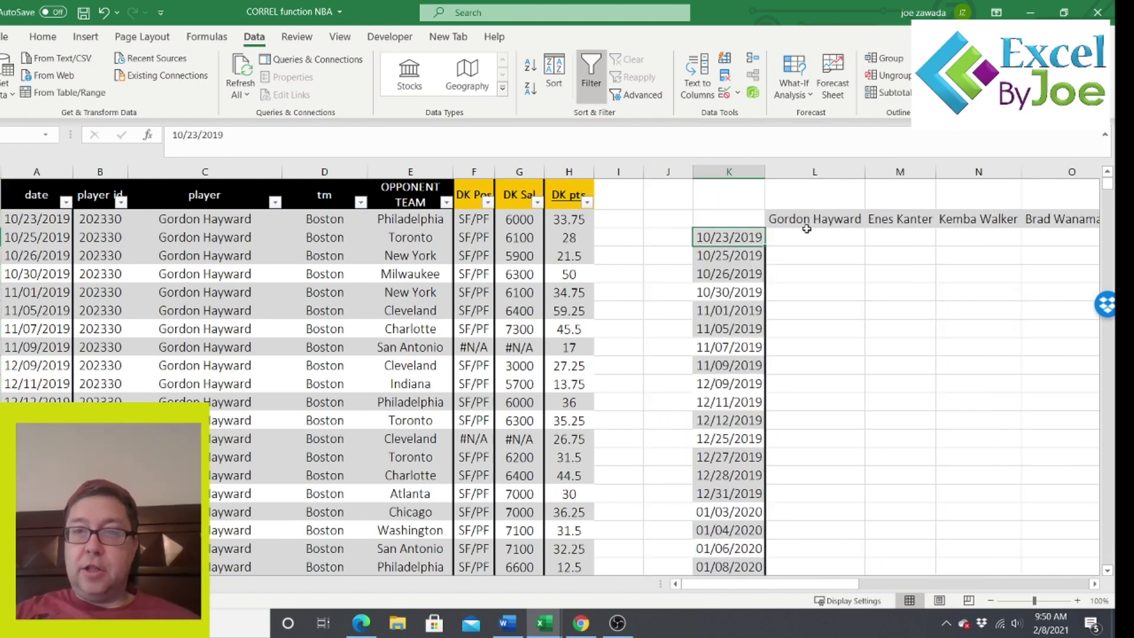
click(804, 225)
click(728, 239)
click(728, 255)
click(728, 313)
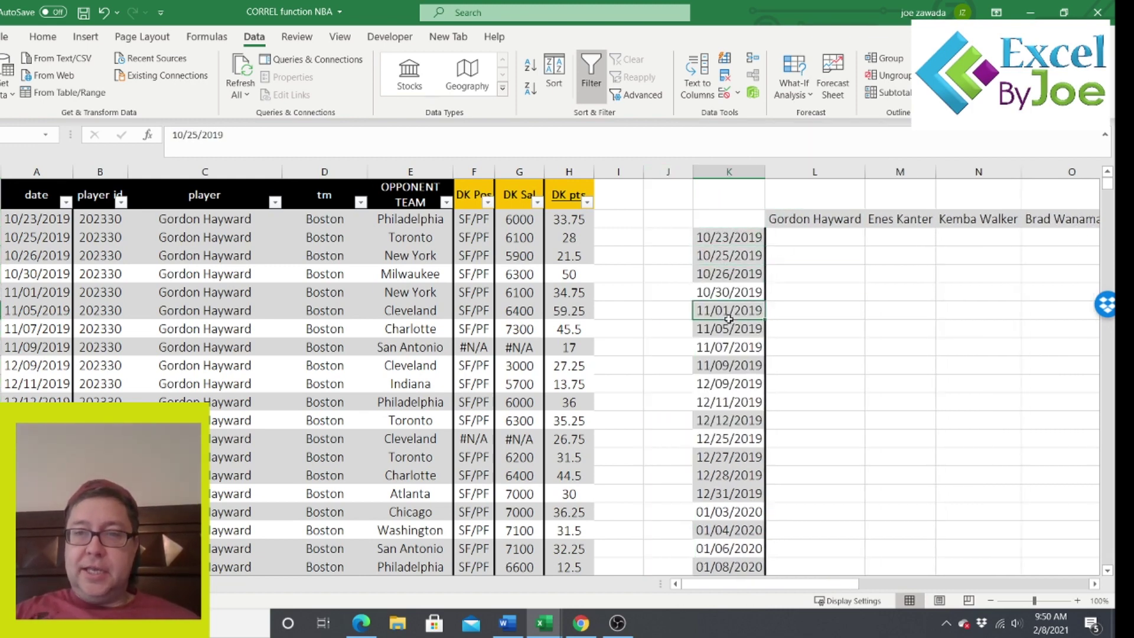
click(804, 237)
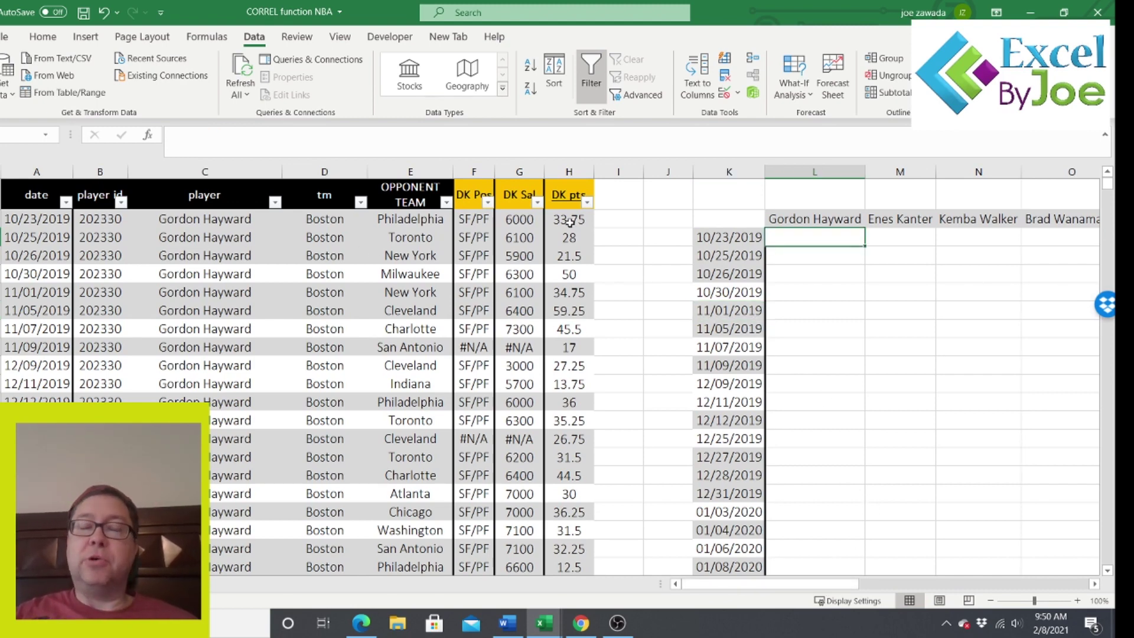
Step: Enter =SUMIFS(H:H,A:A,K3,C:C,L2) in L3, returning 33.75 for Gordon Hayward
text(=)
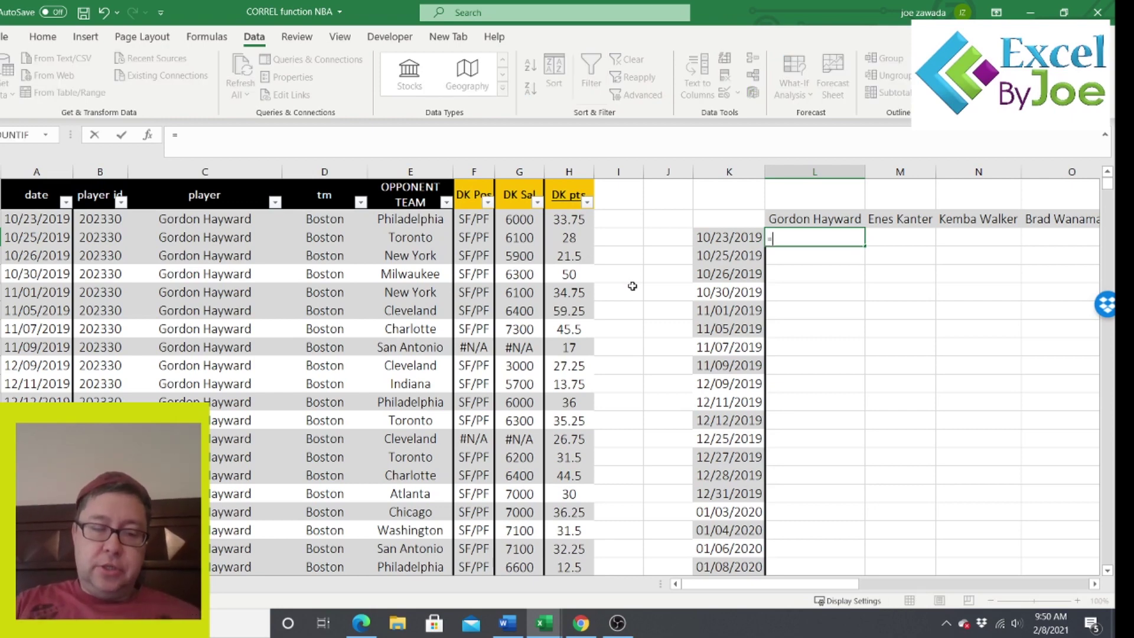
text(sumifs)
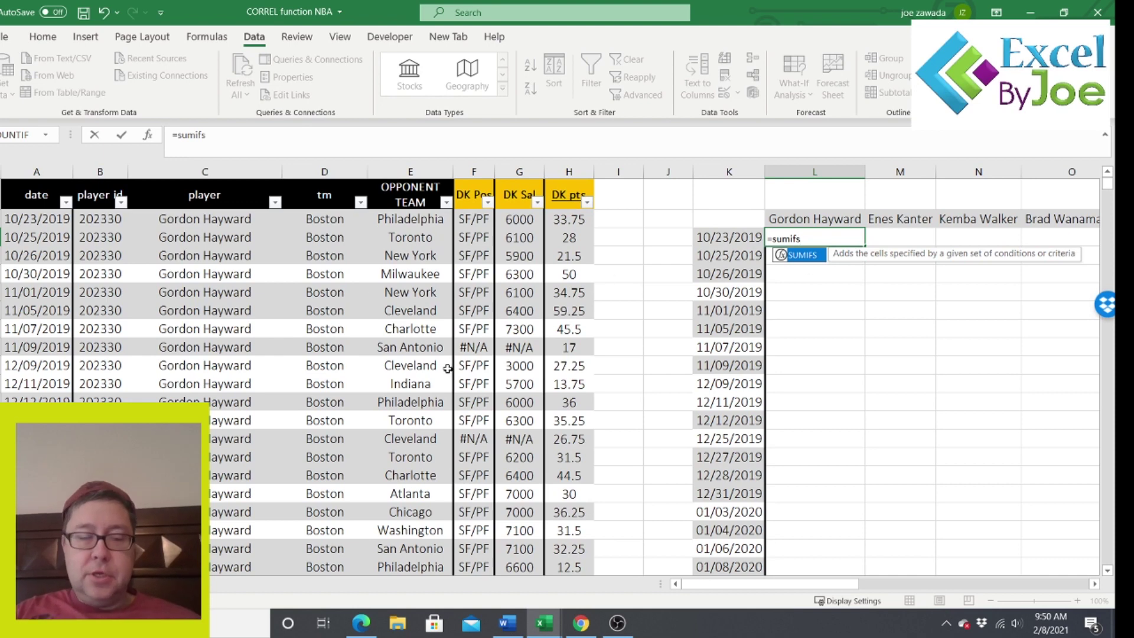
text(()
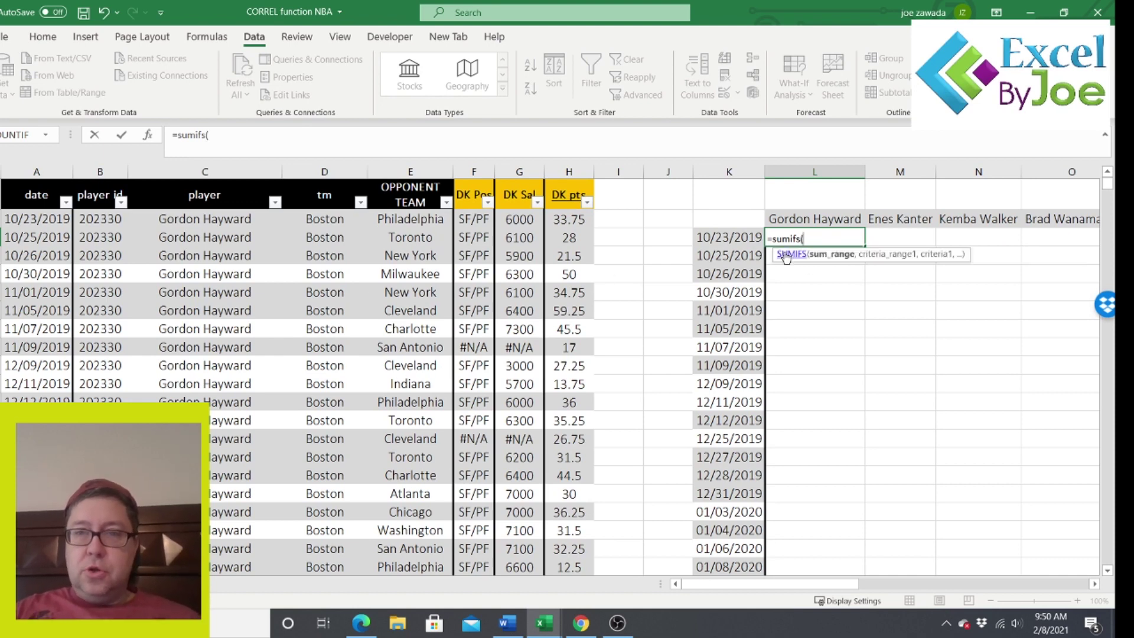
click(568, 170)
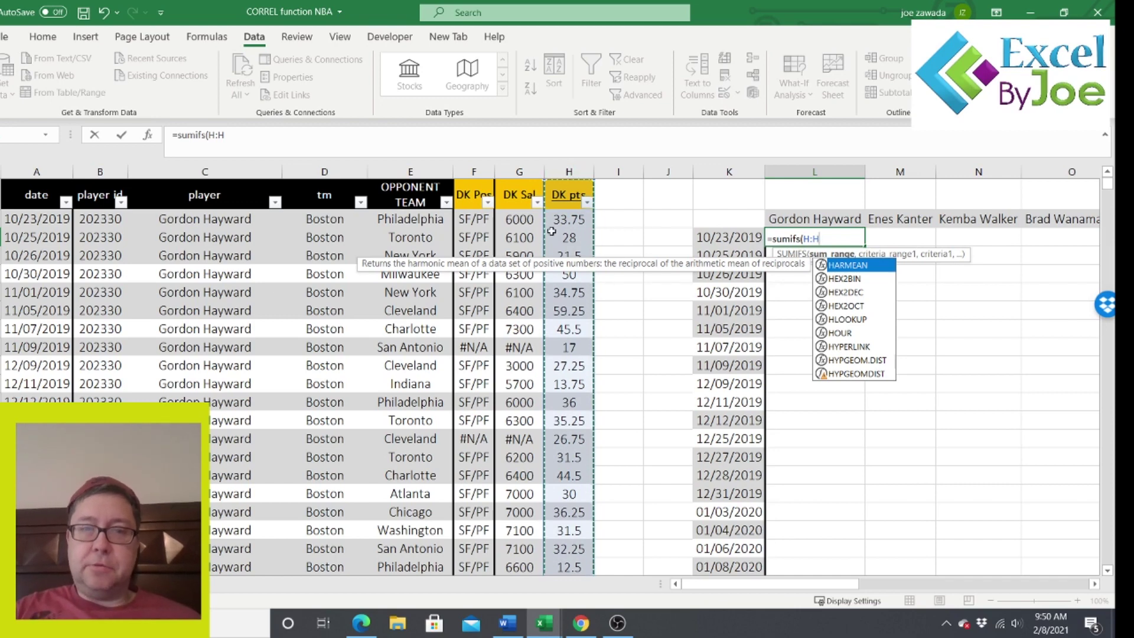
text(,)
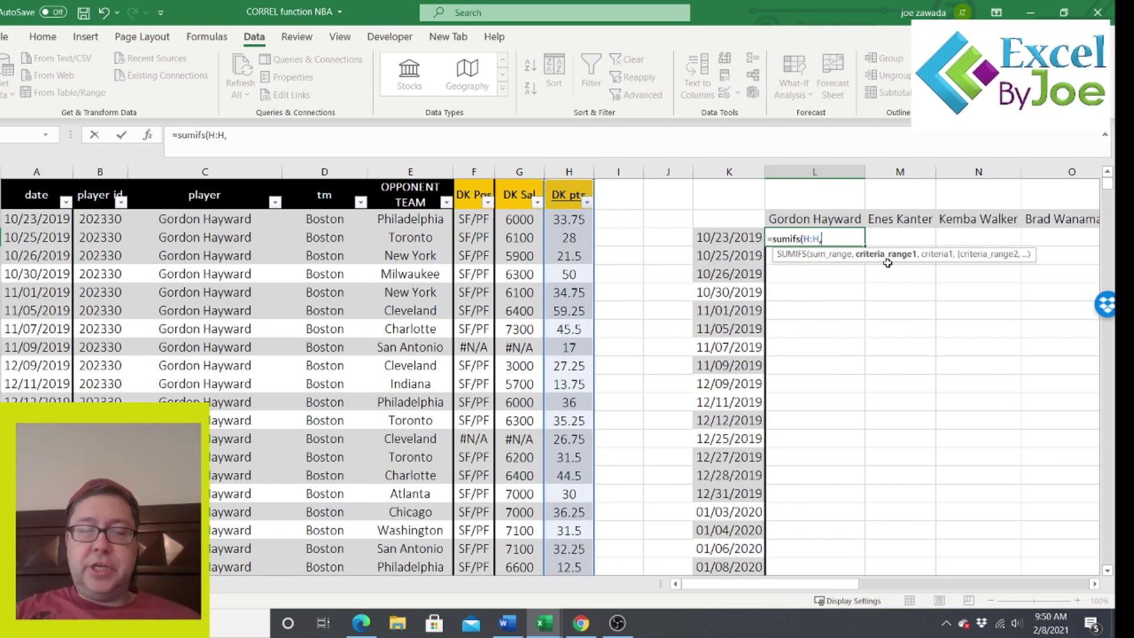
click(23, 167)
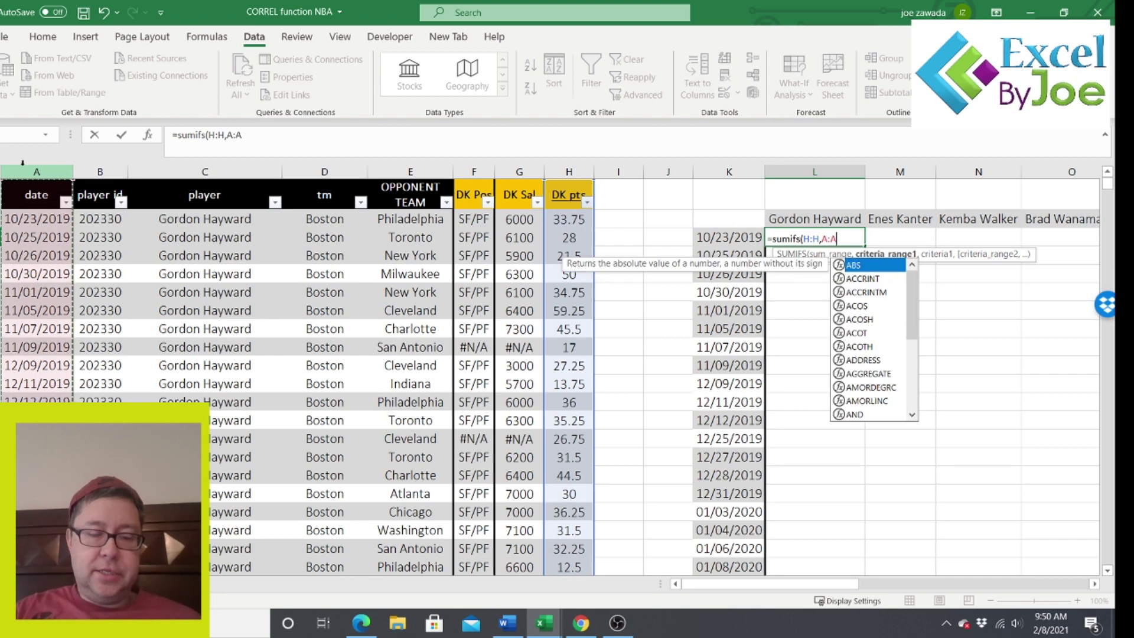
text(,)
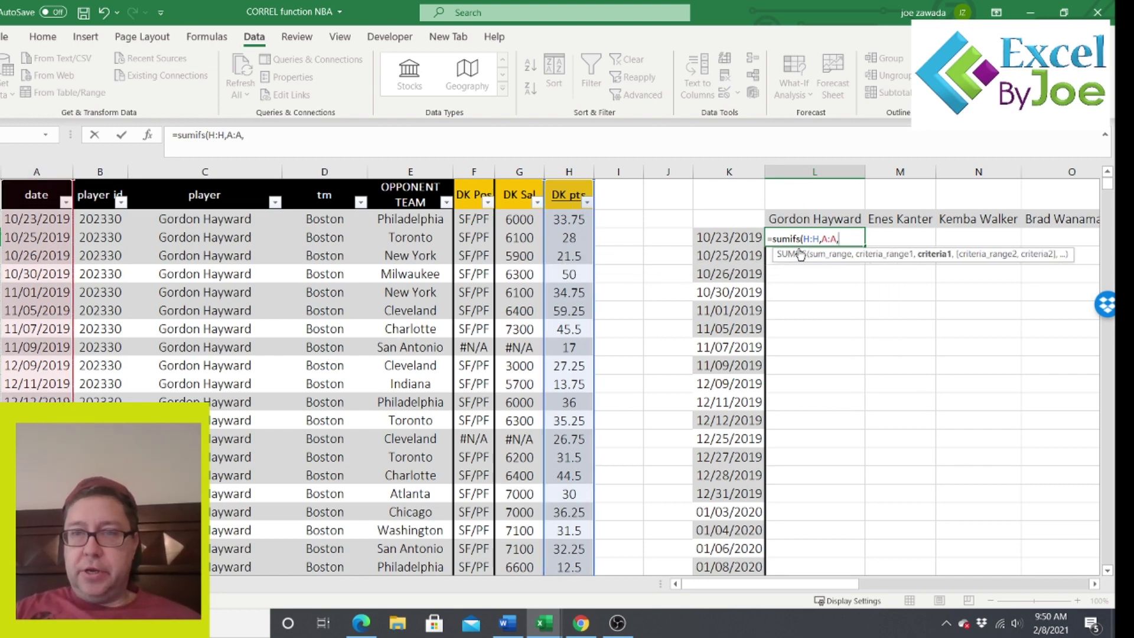
click(726, 232)
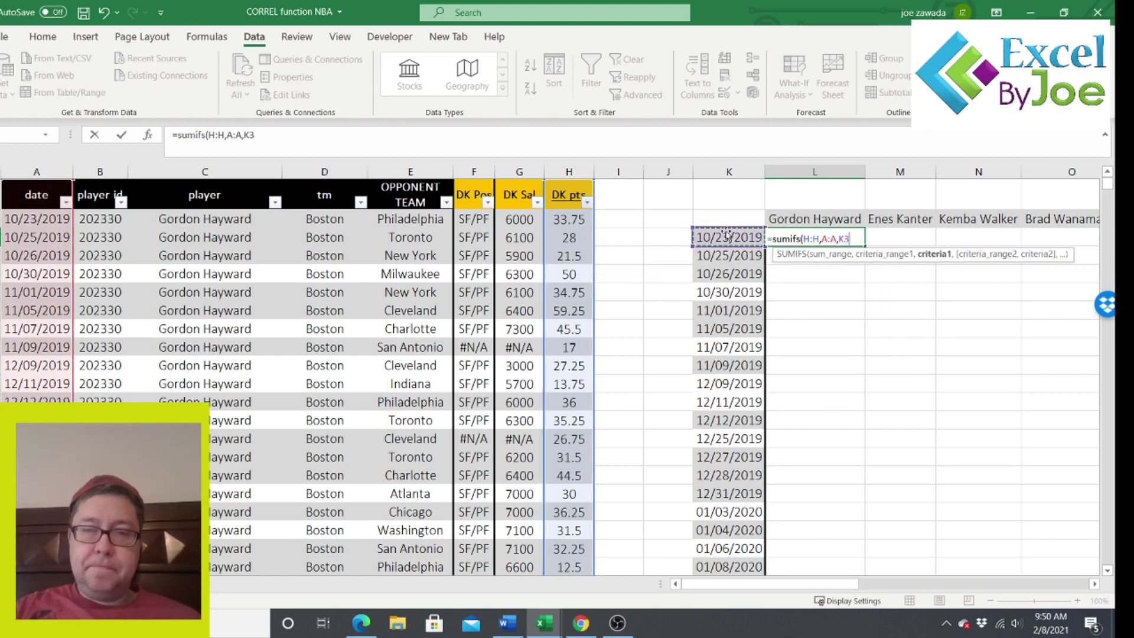
text(,)
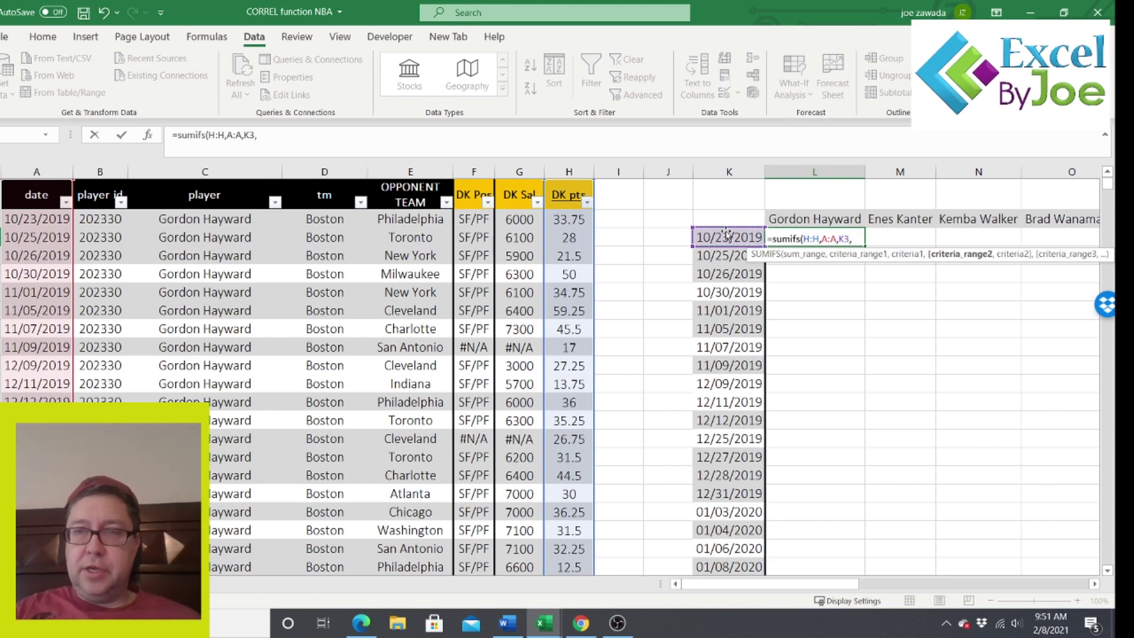
click(195, 170)
text(,)
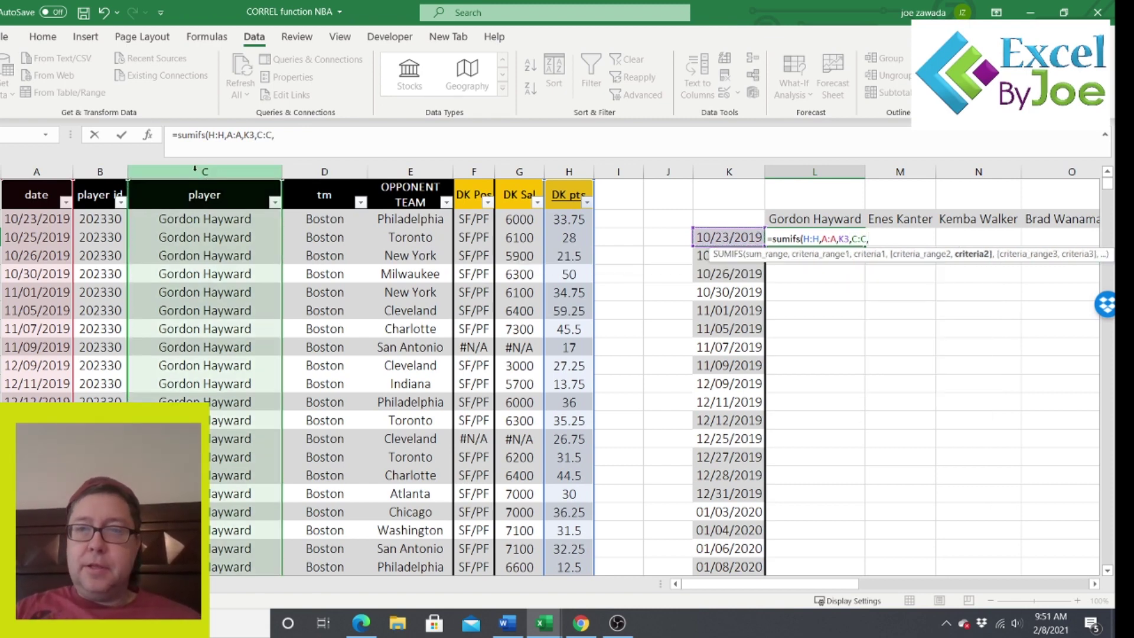
click(829, 219)
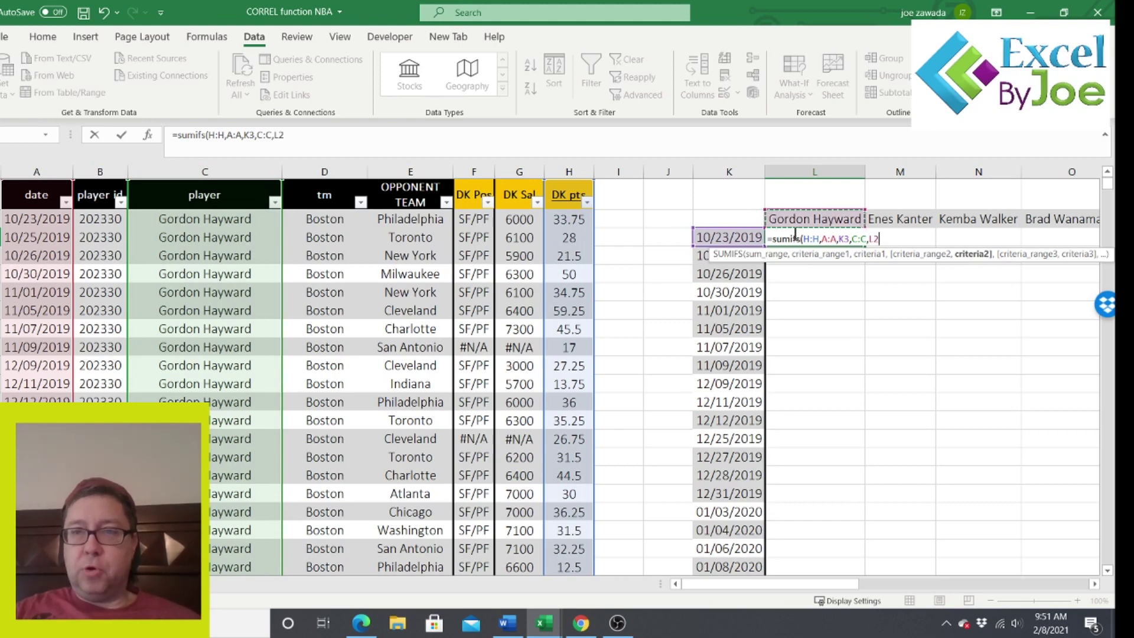
text())
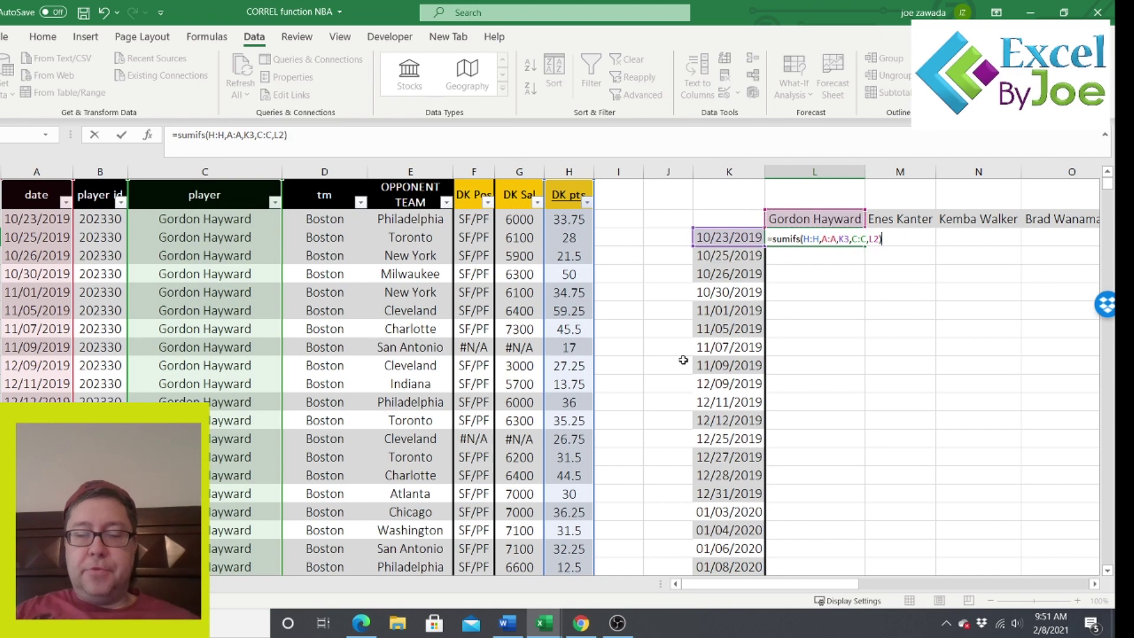
key(Return)
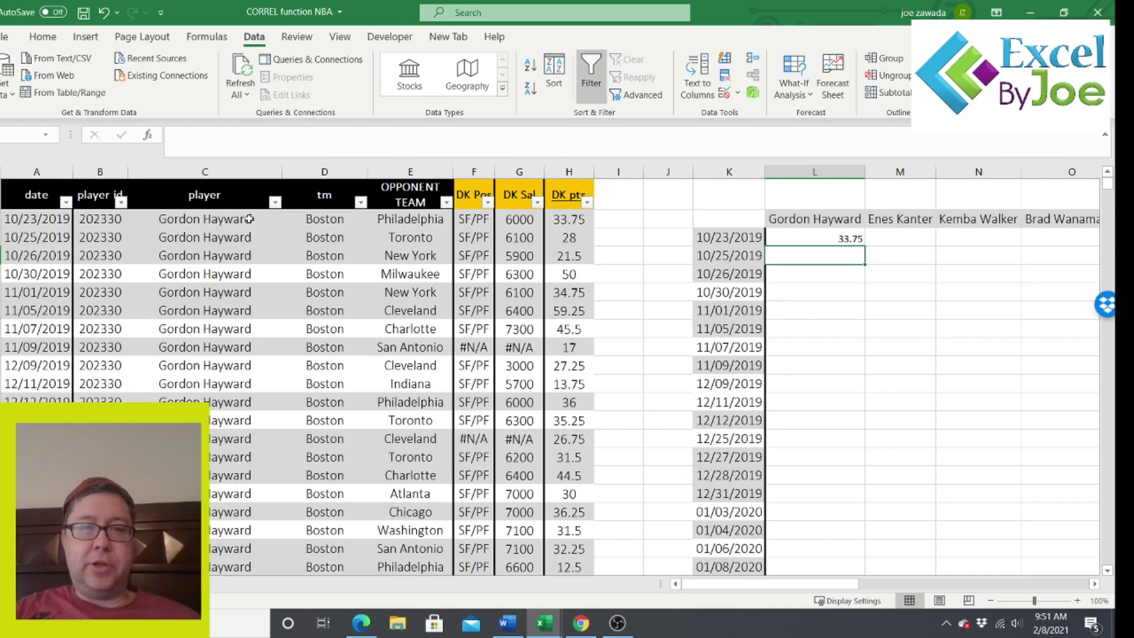
Step: Confirm the source value 33.75, then anchor $H:$H, $A:$A and $K3 in the formula
click(575, 221)
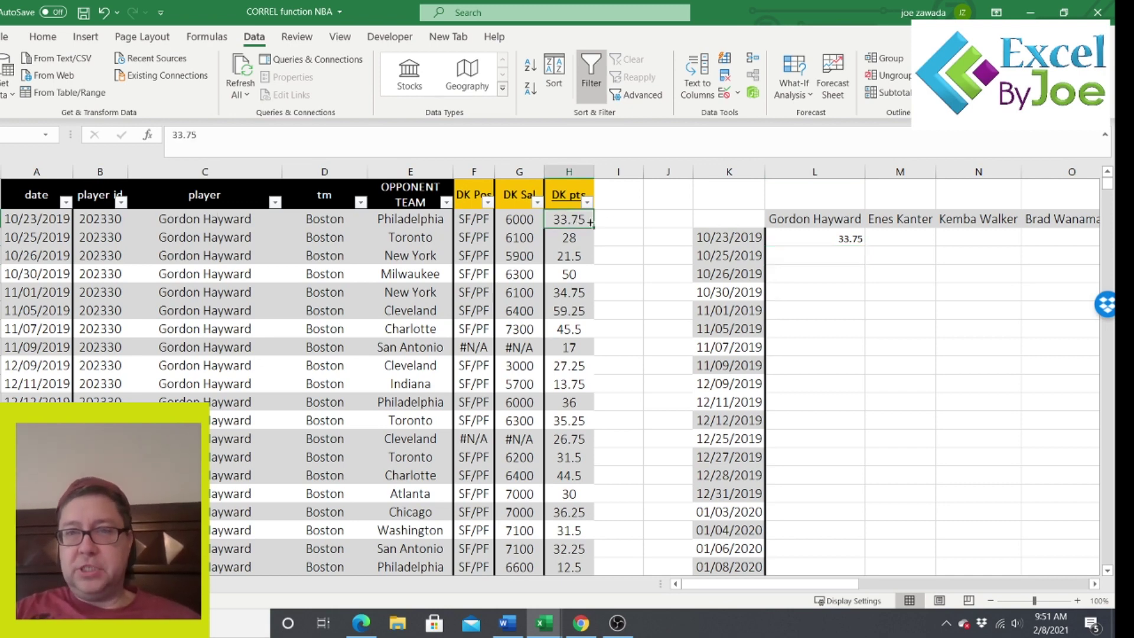
click(819, 239)
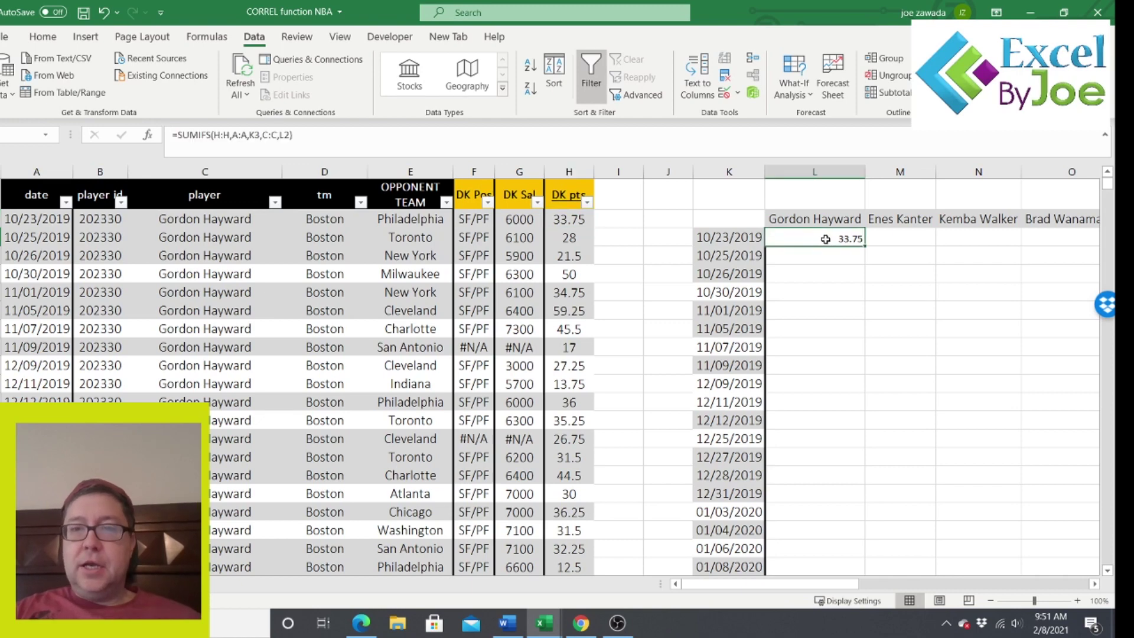
click(212, 135)
text($)
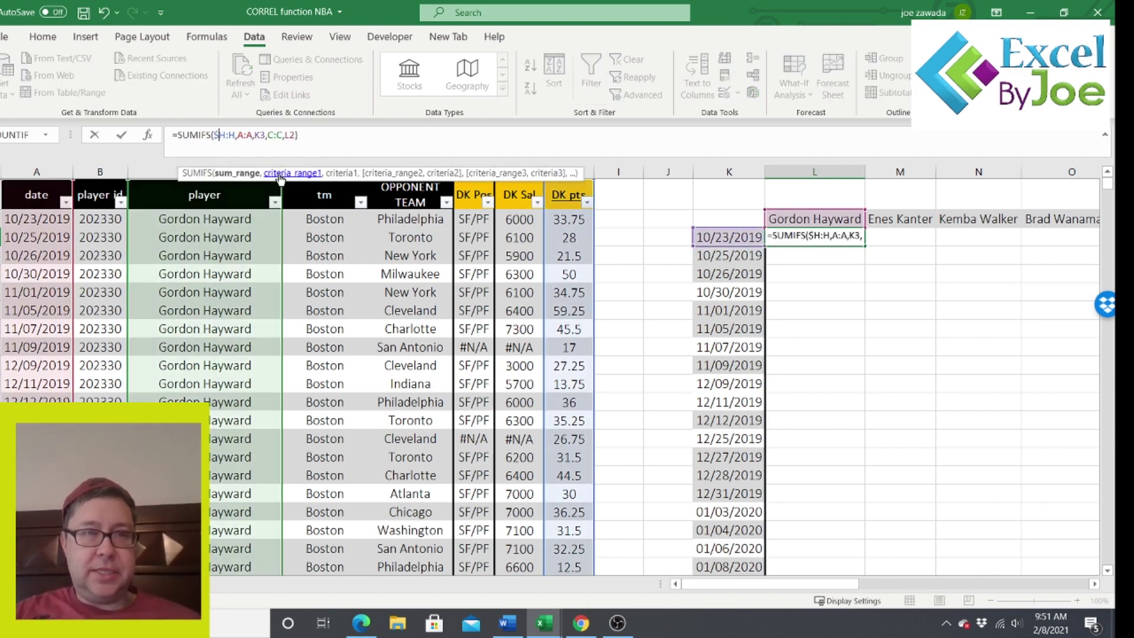
key(Right)
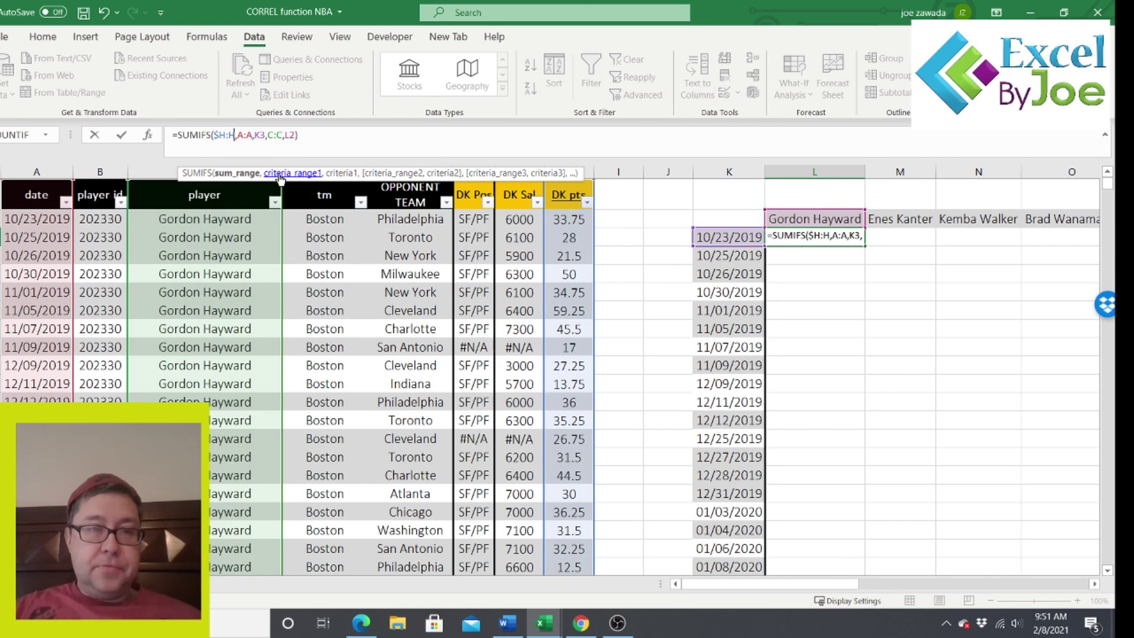
key(Left)
text($)
key(Right)
key(Right)
text($)
key(Right)
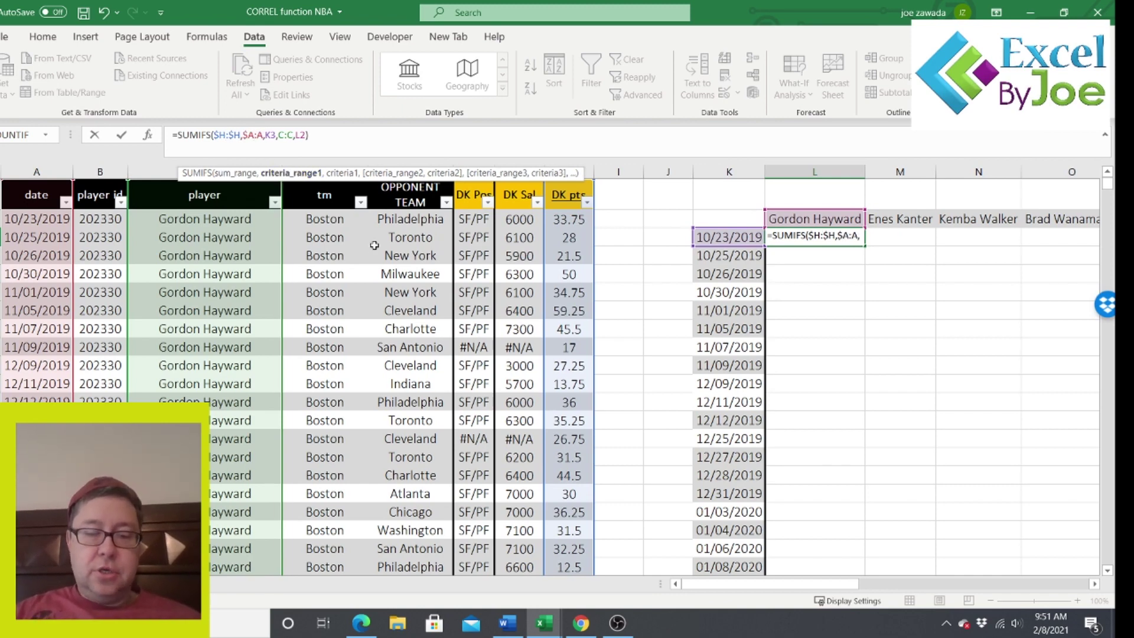
text($)
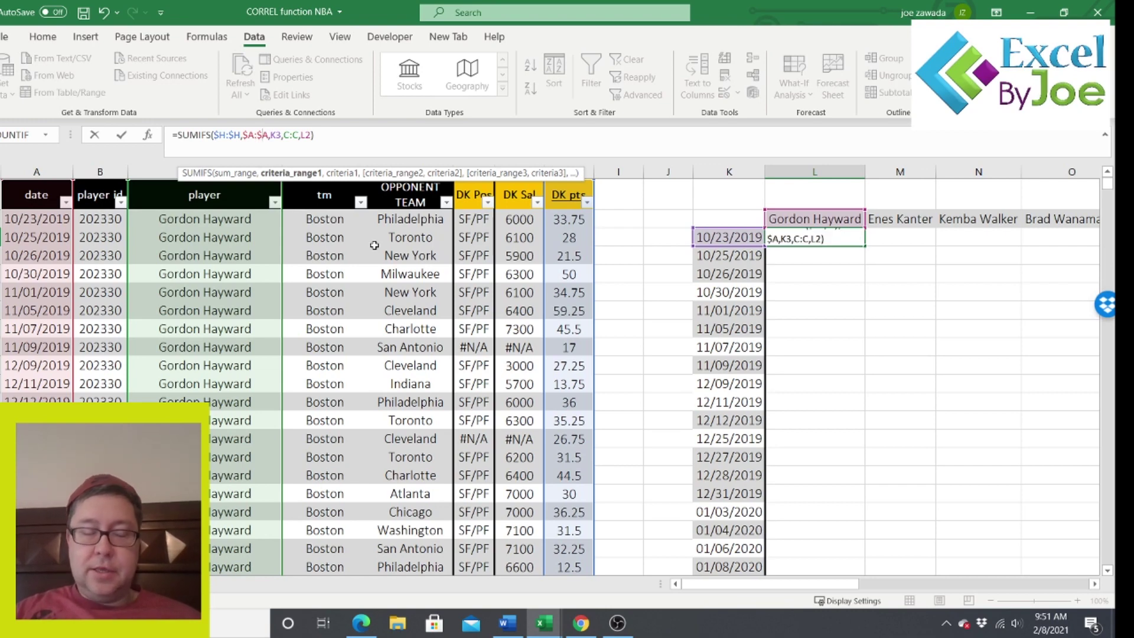
key(Right)
key(Right)
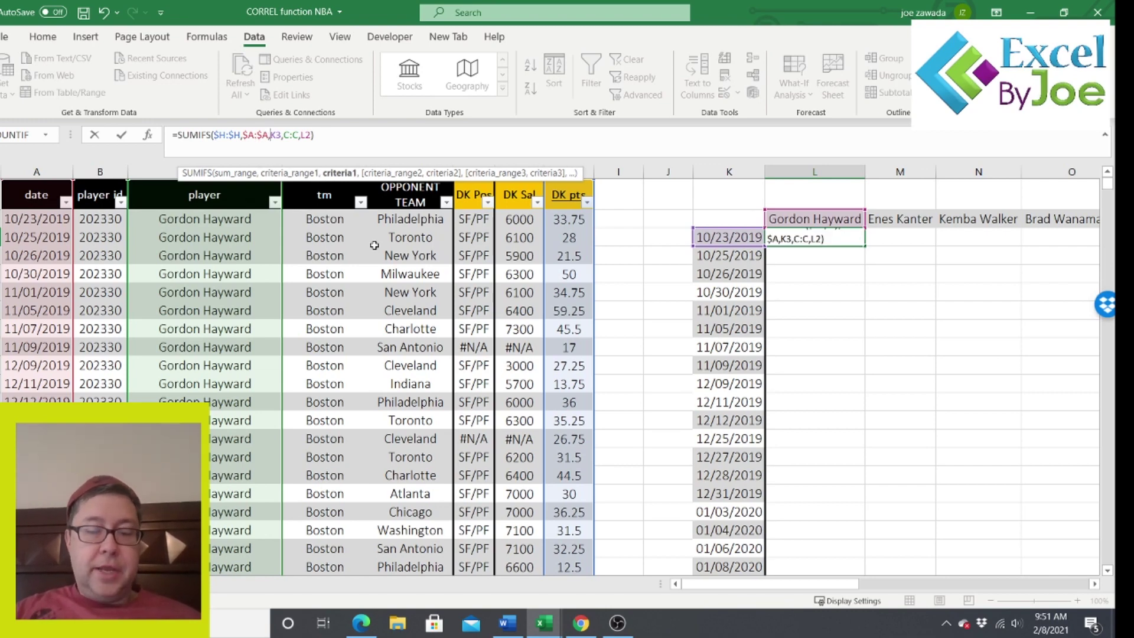
text($)
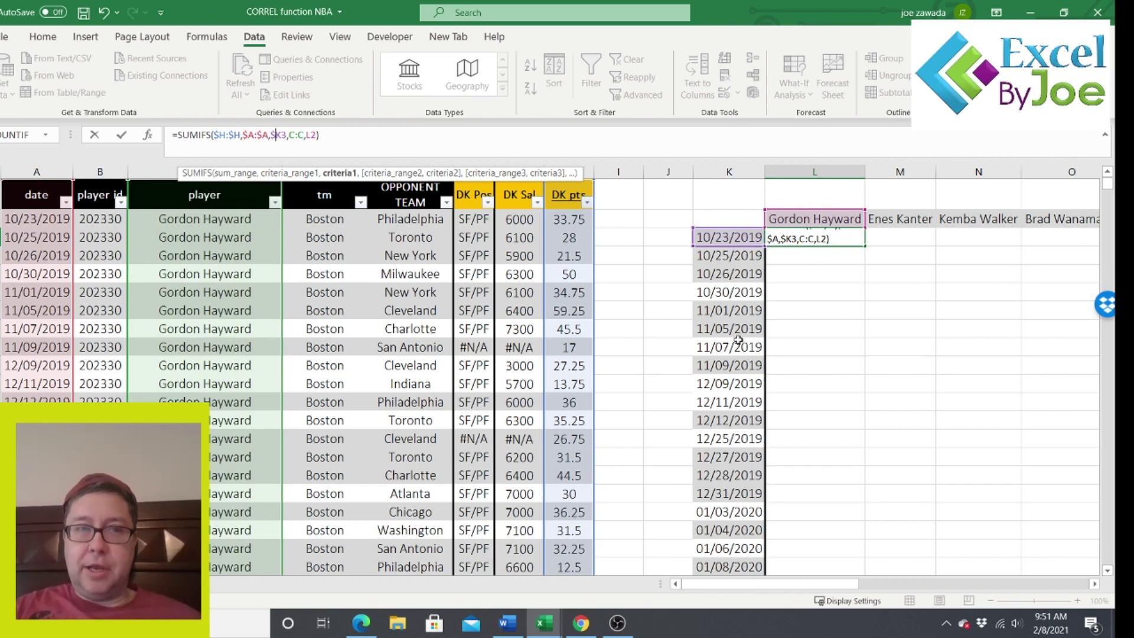
Step: Anchor $C:$C and L$2 and commit the formula, still returning 33.75
click(288, 134)
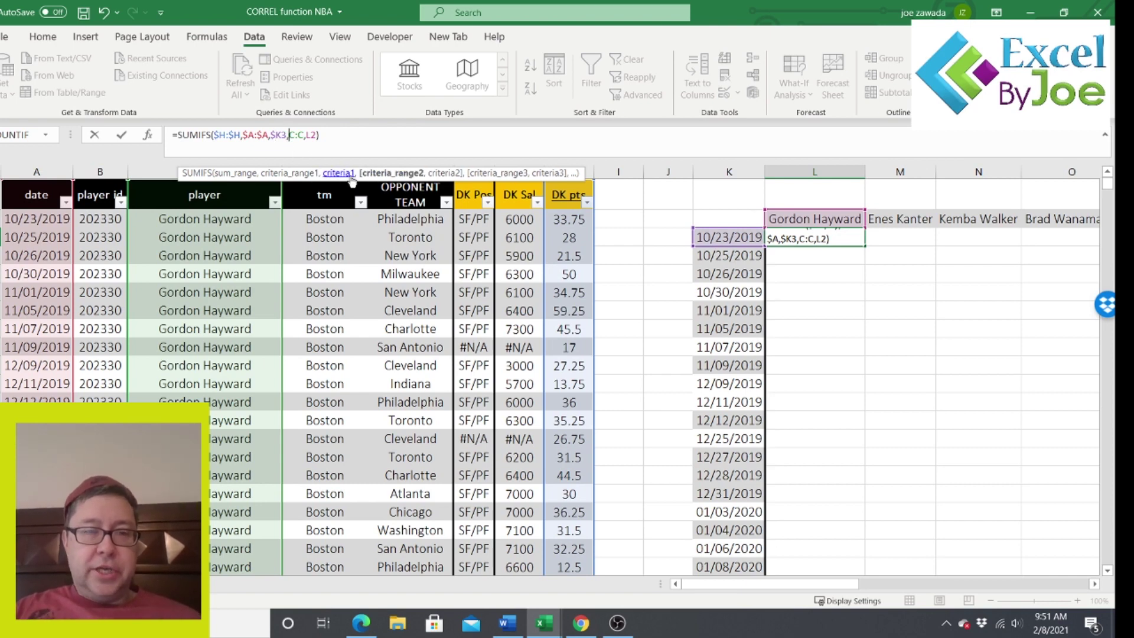
text($)
key(Right)
key(Right)
text($)
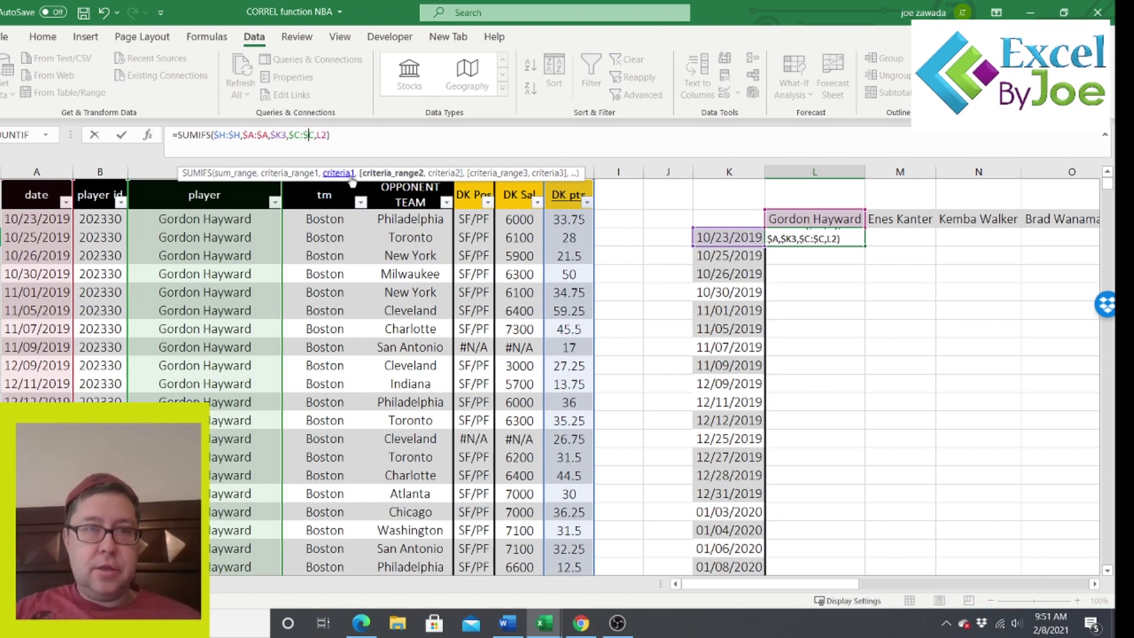
click(322, 135)
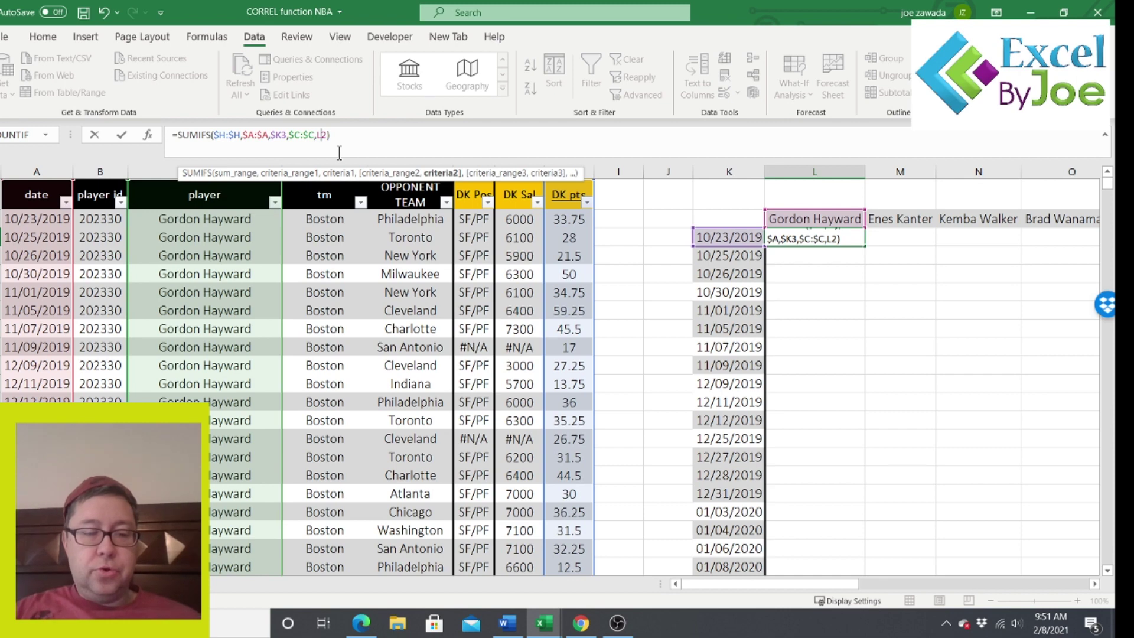
text($)
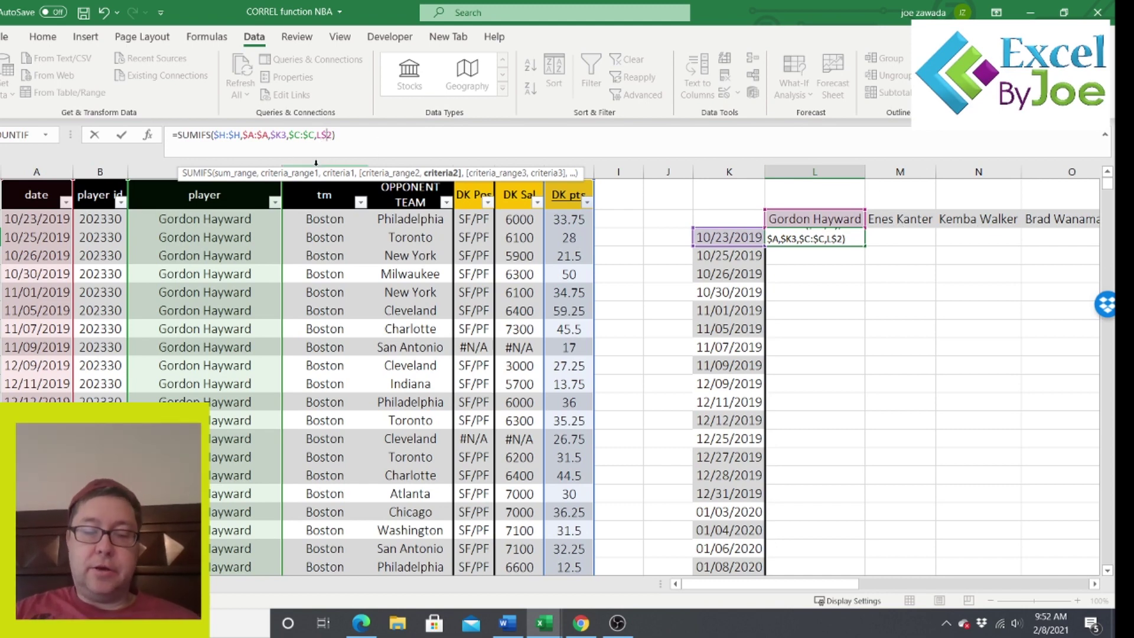
key(Return)
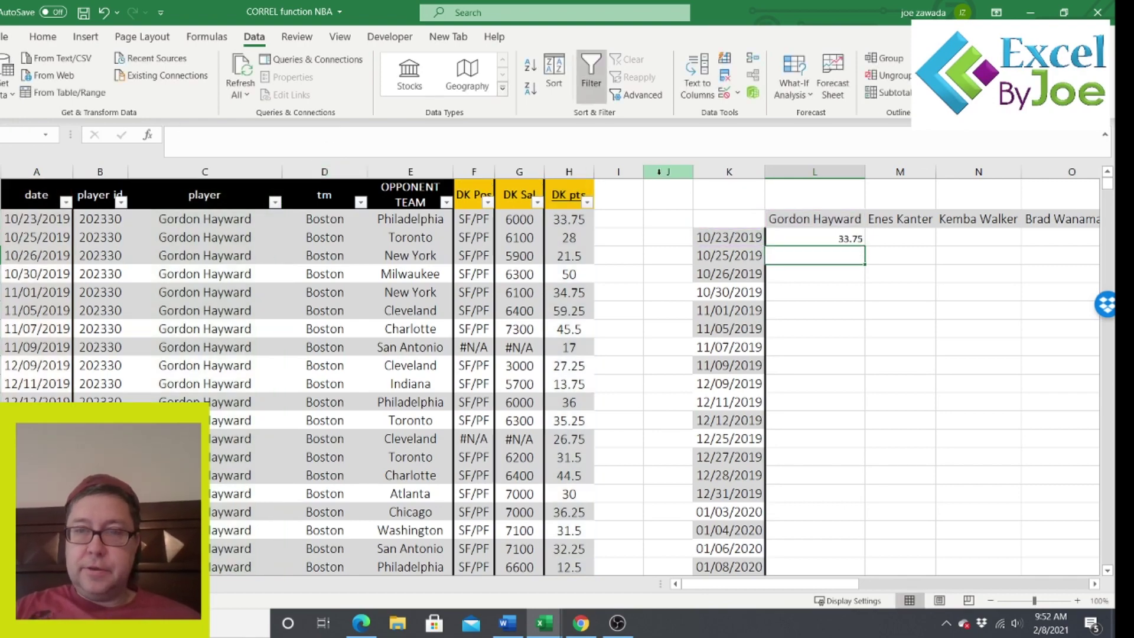
click(832, 238)
drag(868, 247, 1087, 264)
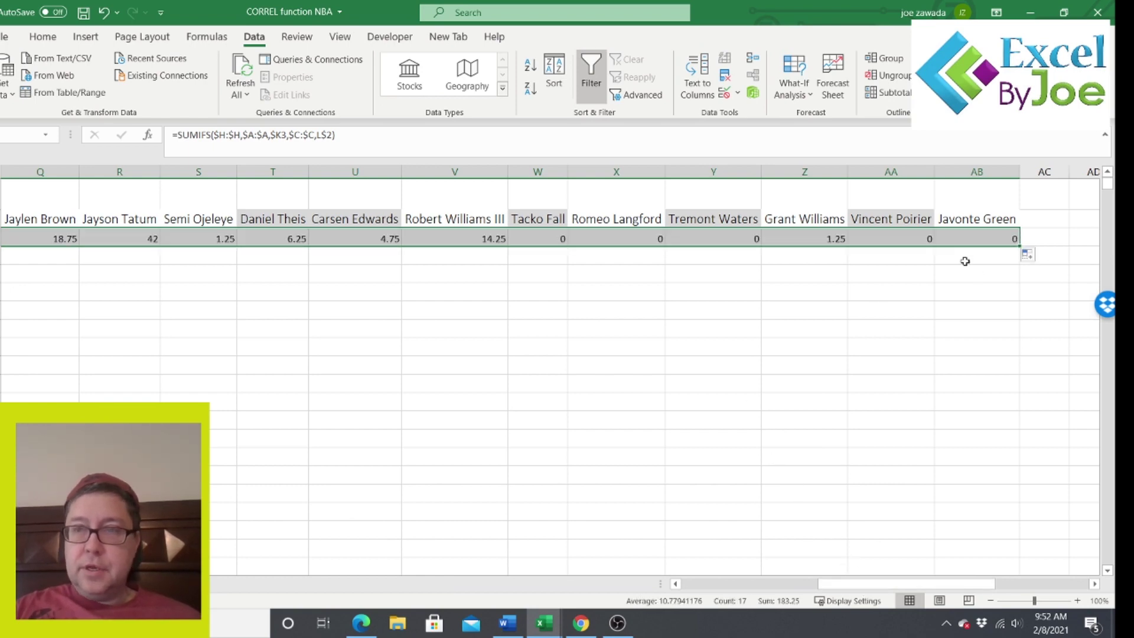
drag(1019, 245, 1019, 547)
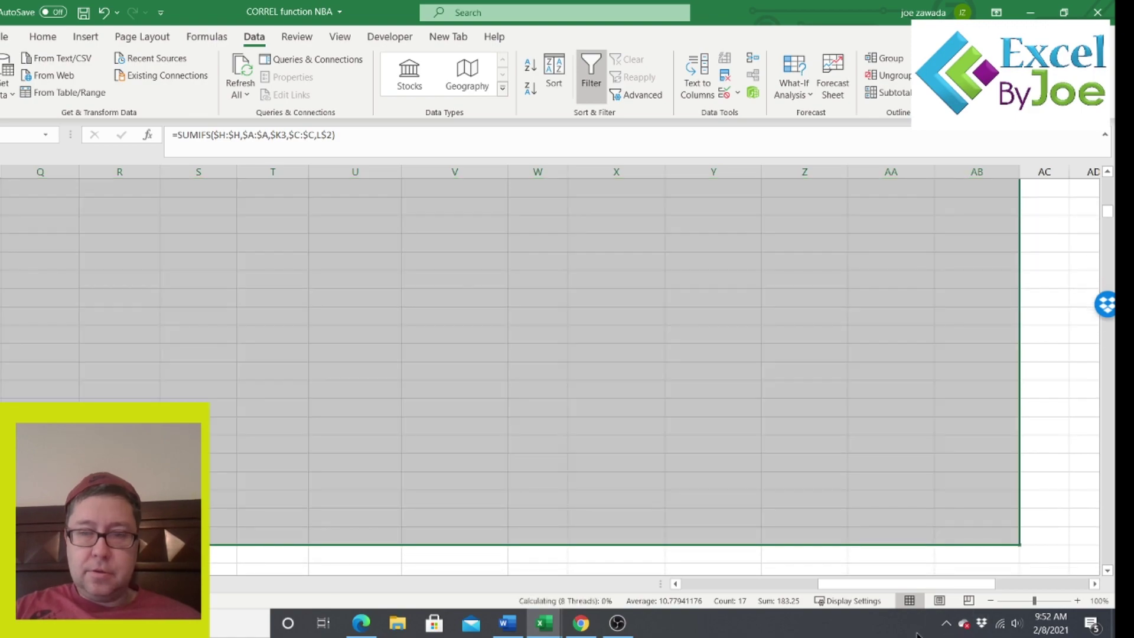
drag(869, 582, 754, 602)
drag(1107, 212, 1109, 181)
click(561, 244)
click(543, 324)
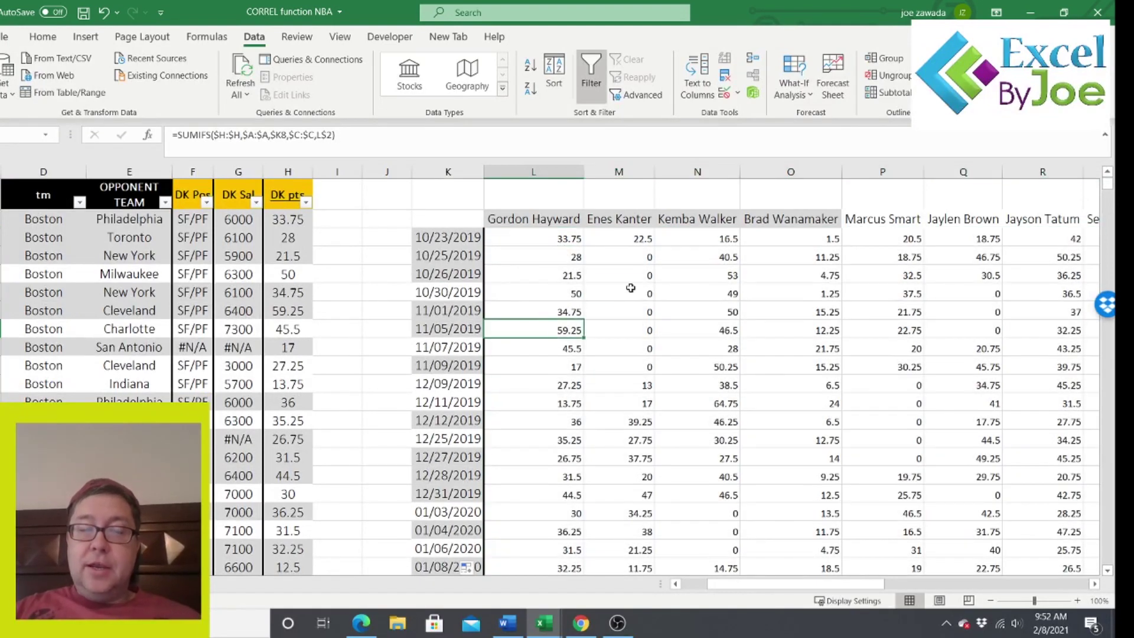
click(631, 289)
click(684, 244)
click(706, 310)
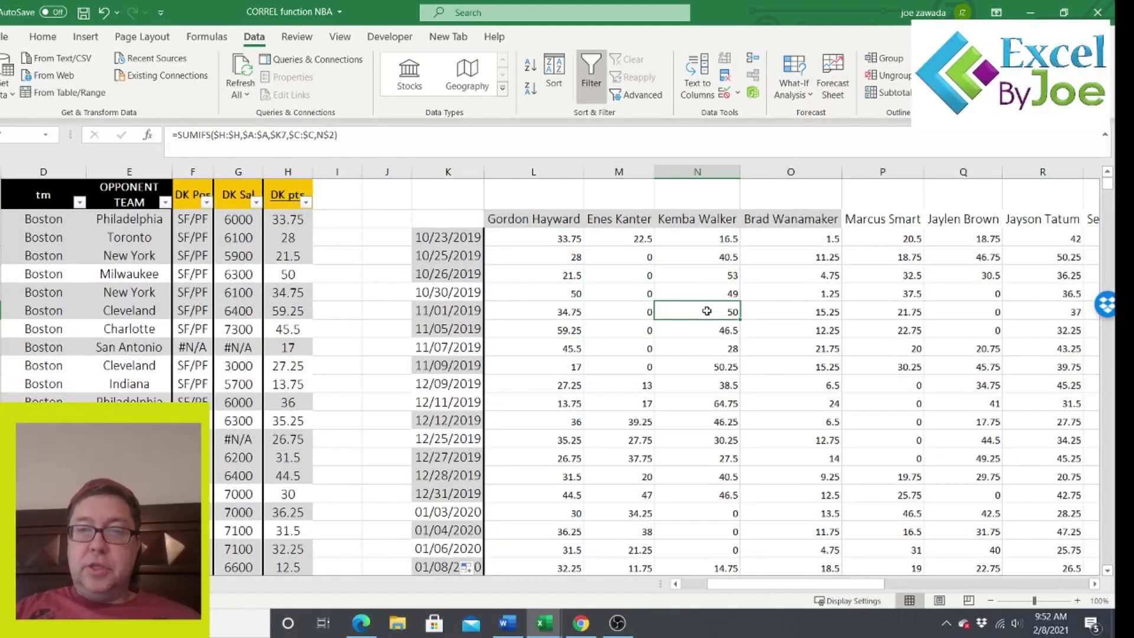
click(552, 272)
click(645, 272)
click(576, 369)
click(619, 400)
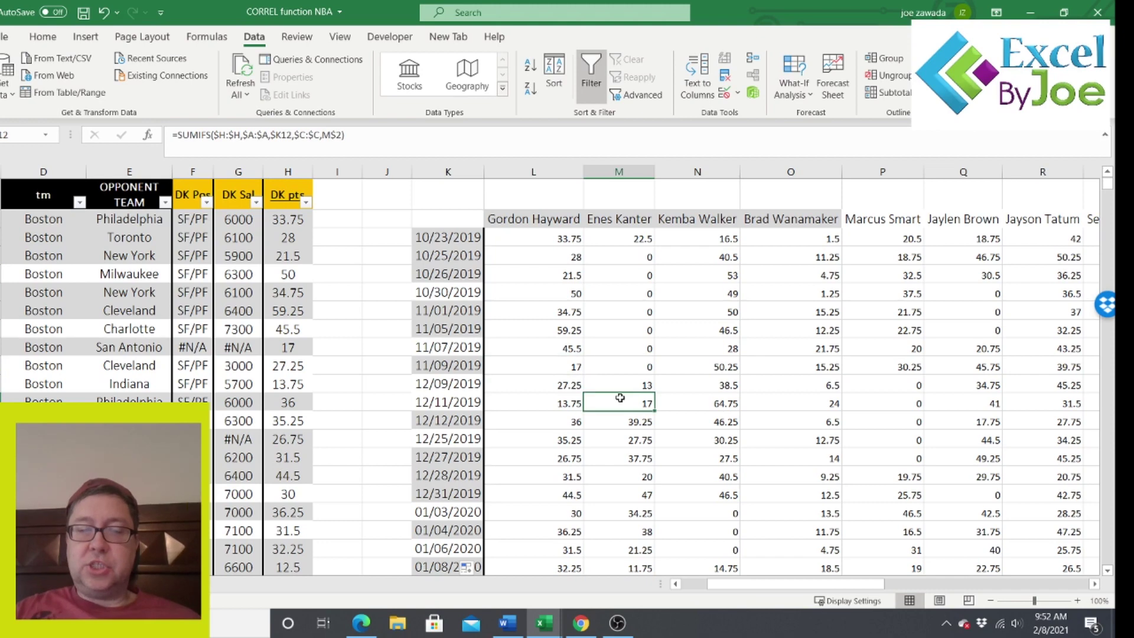
click(717, 399)
click(556, 421)
click(820, 403)
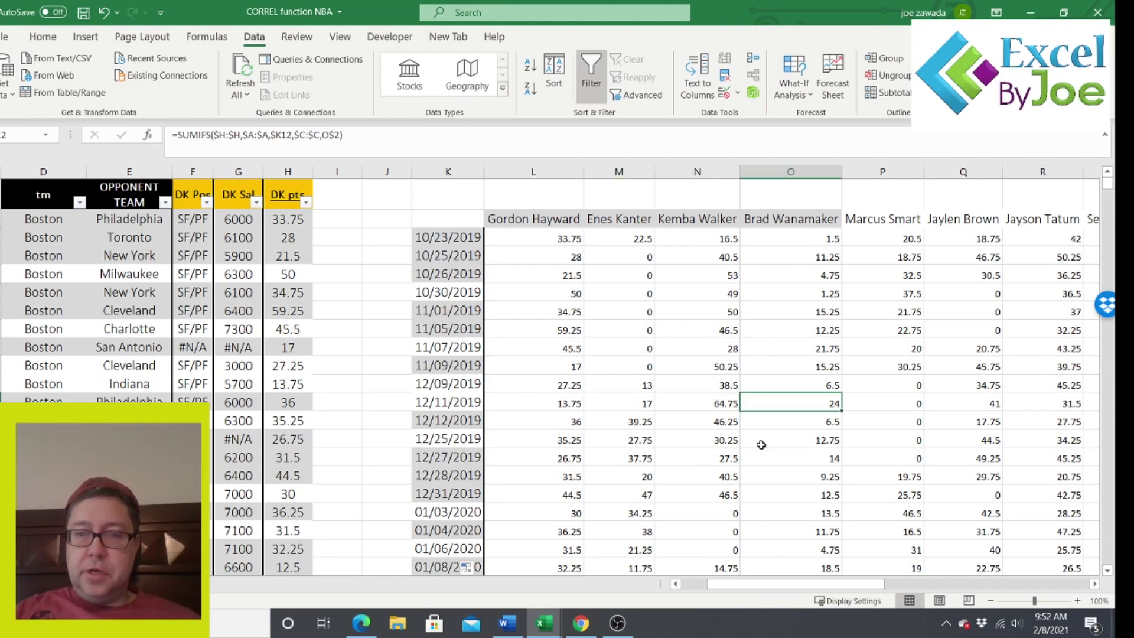
click(821, 422)
drag(821, 329, 821, 311)
click(827, 272)
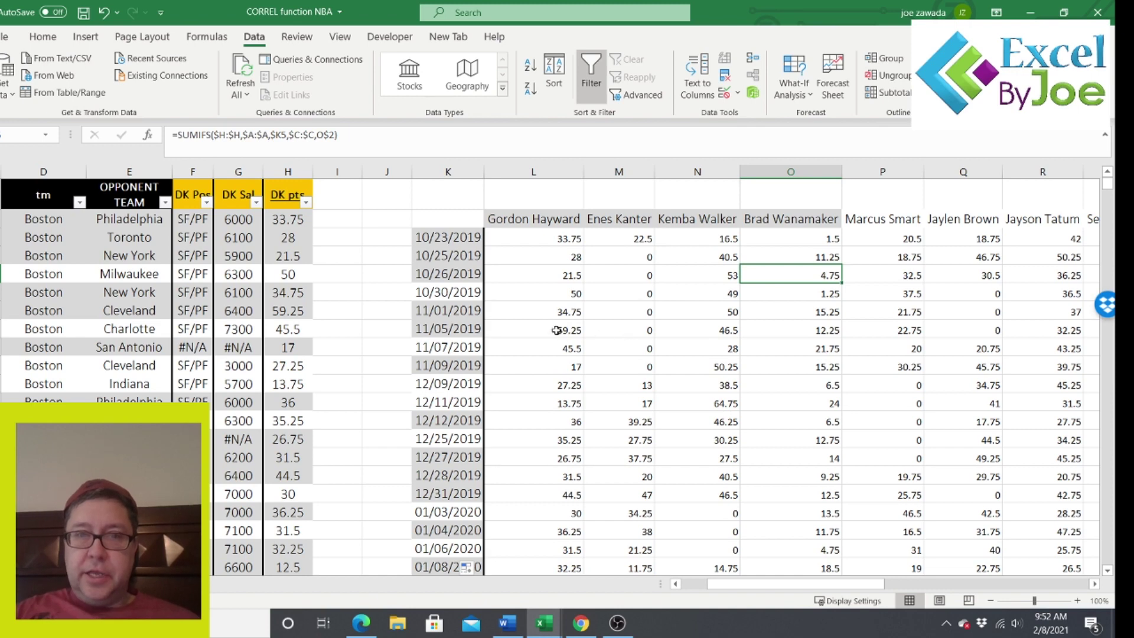
click(556, 330)
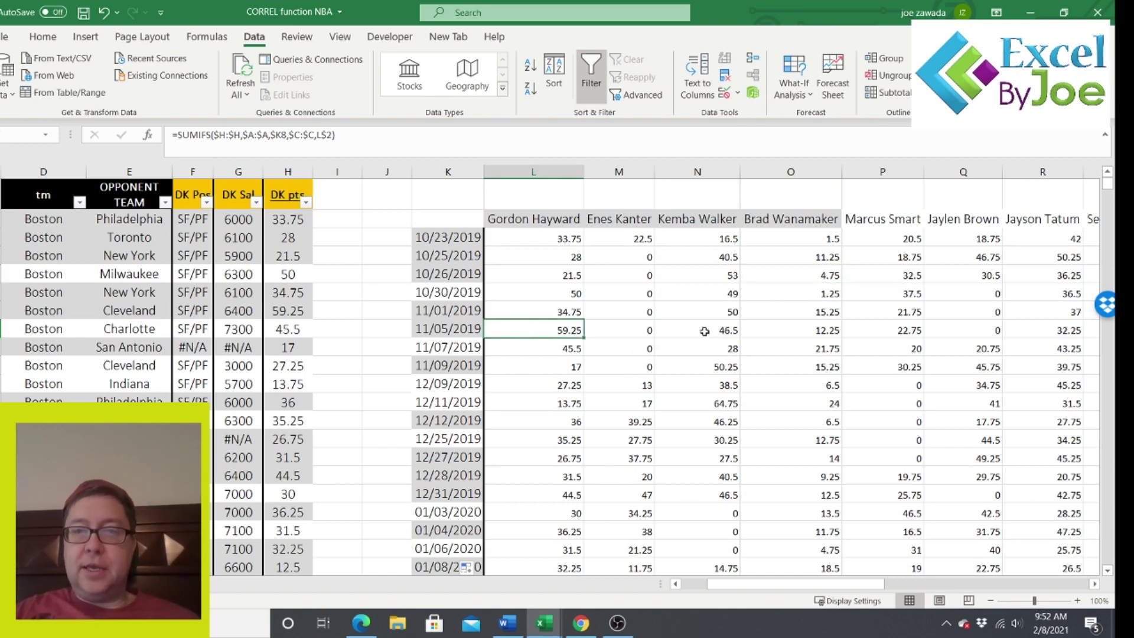
click(722, 332)
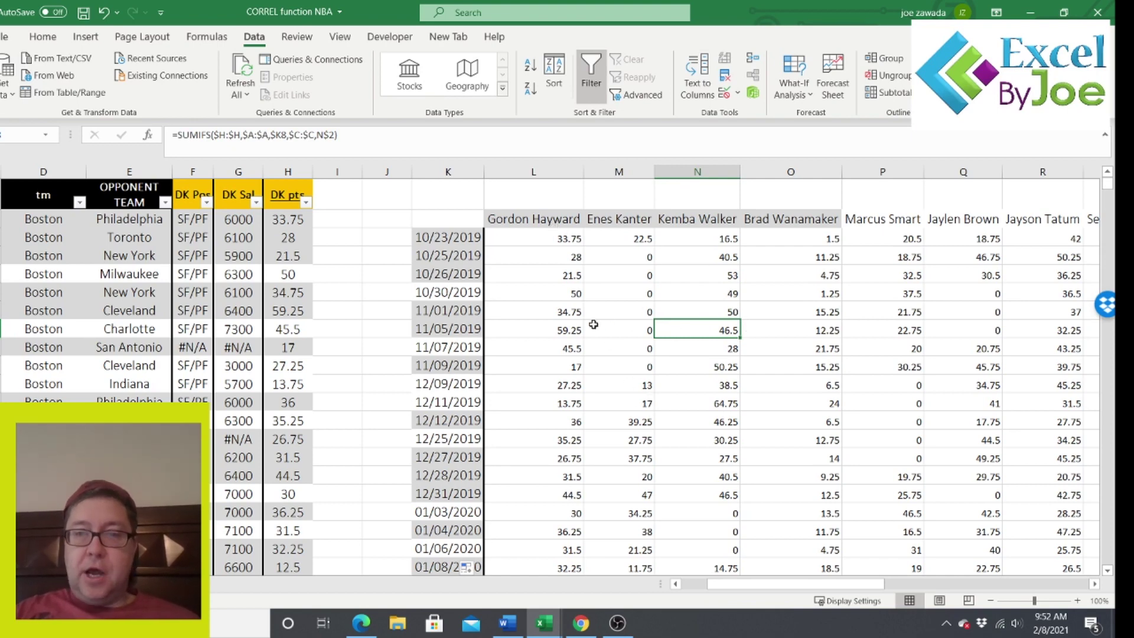
click(570, 330)
click(722, 332)
click(569, 328)
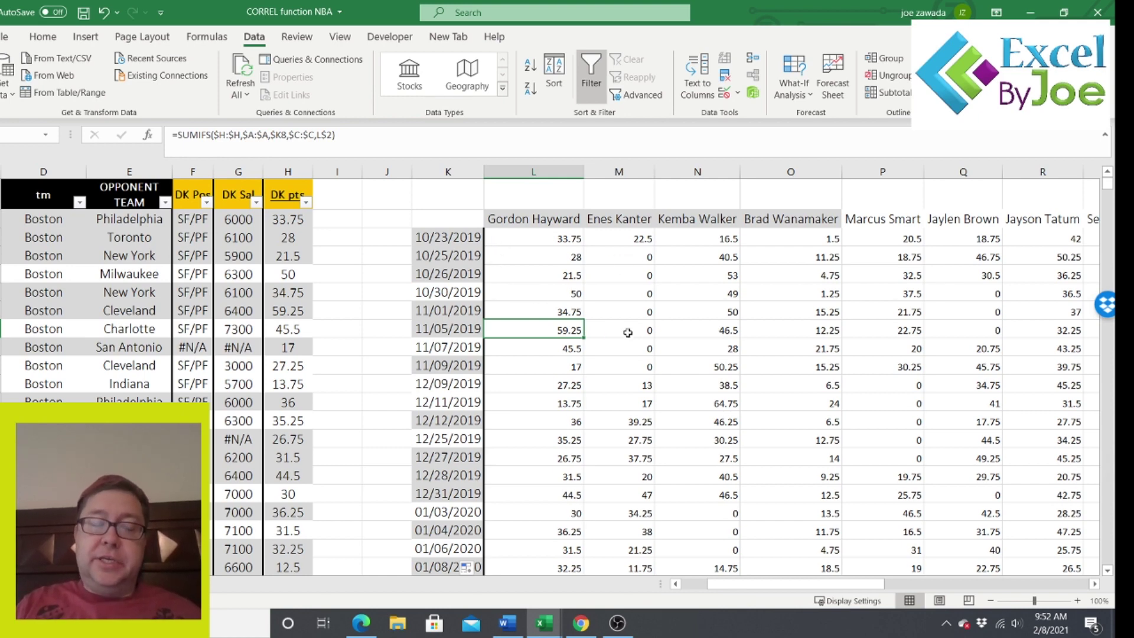
click(542, 197)
Step: Enter =CORREL(L3:L59,N3:N59) in L1 for Hayward vs Walker, returning -0.099284569
click(297, 141)
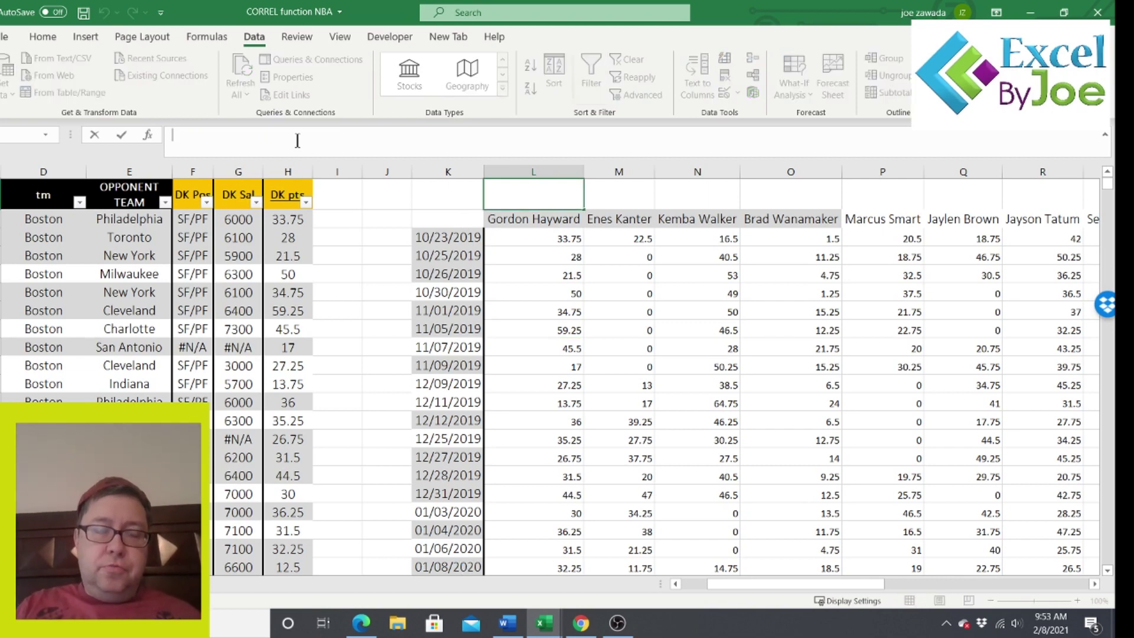
text(=correl)
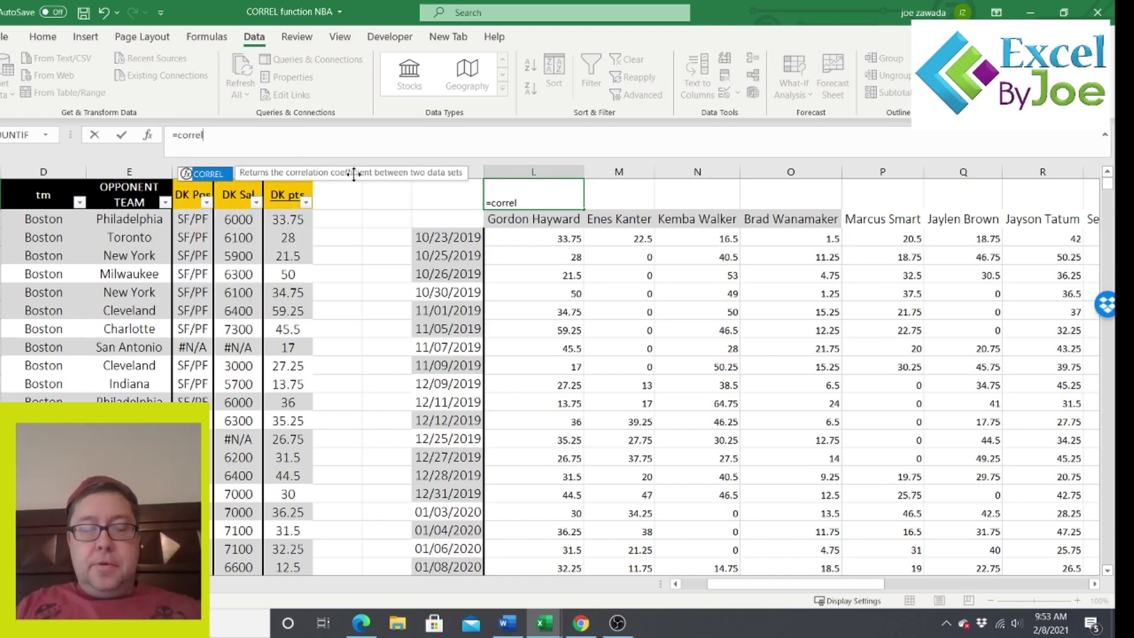
text(()
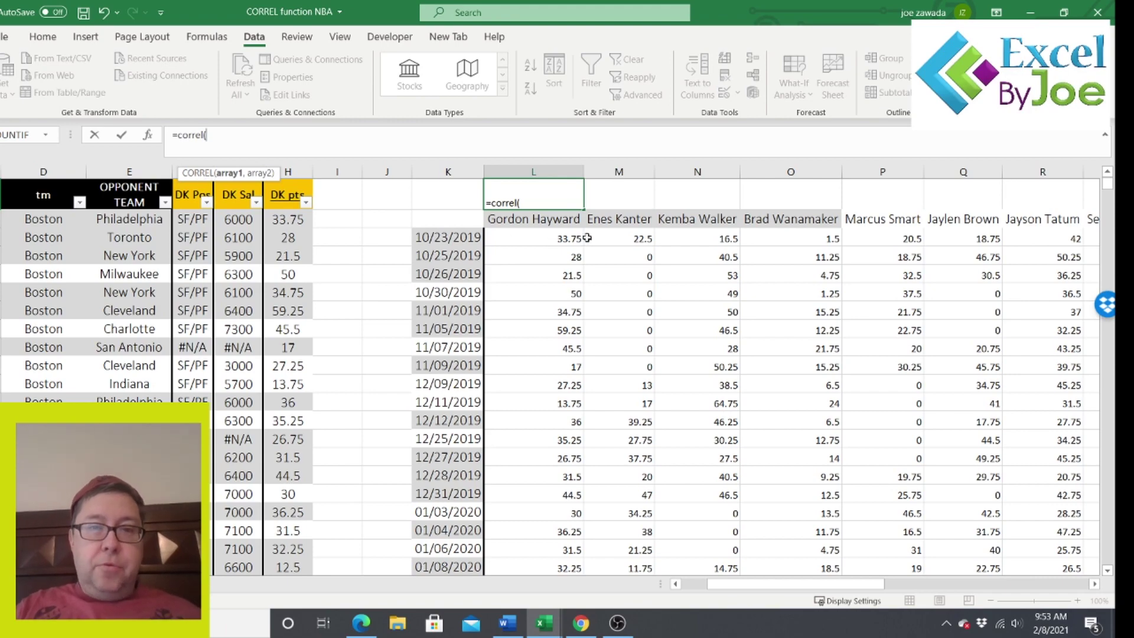
drag(540, 236, 549, 430)
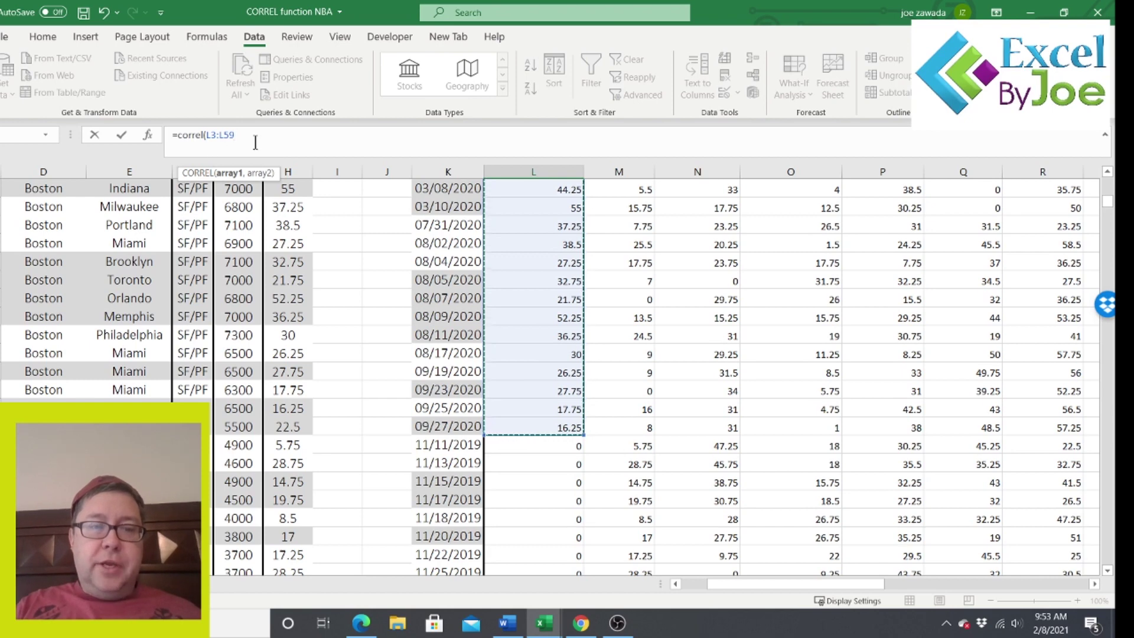
text(,)
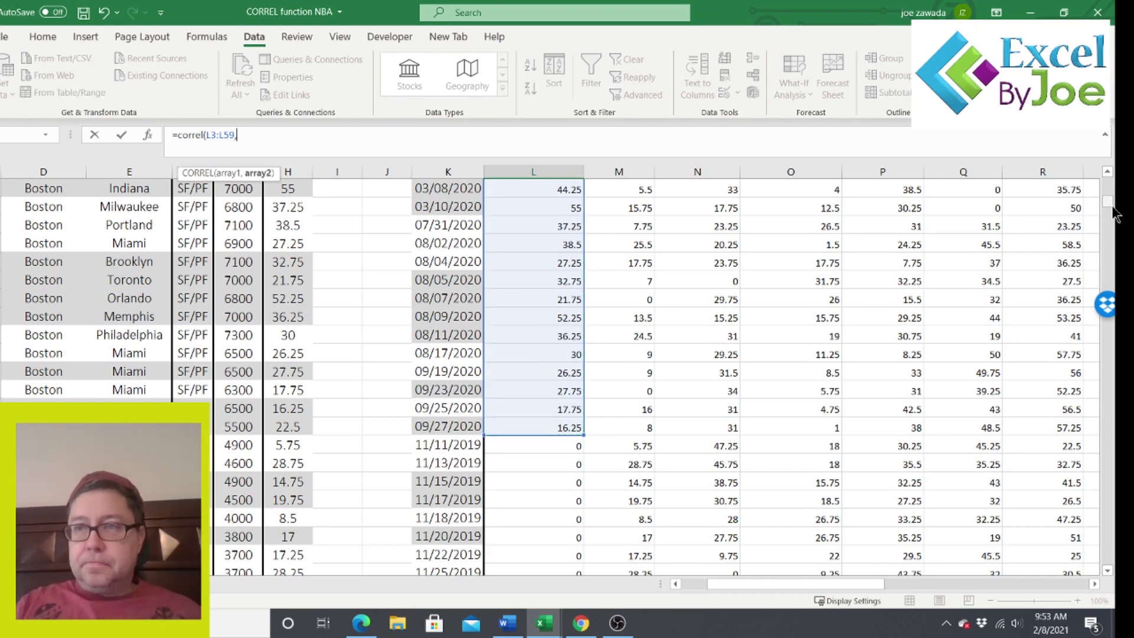
scroll(1037, 207, up, 15)
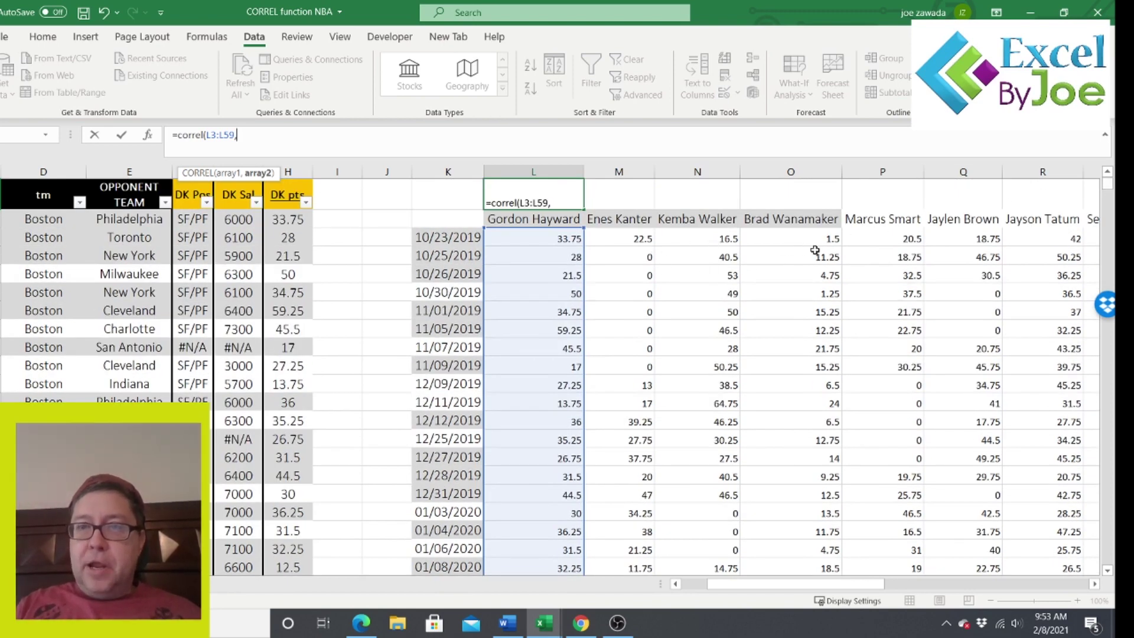
drag(700, 233, 705, 432)
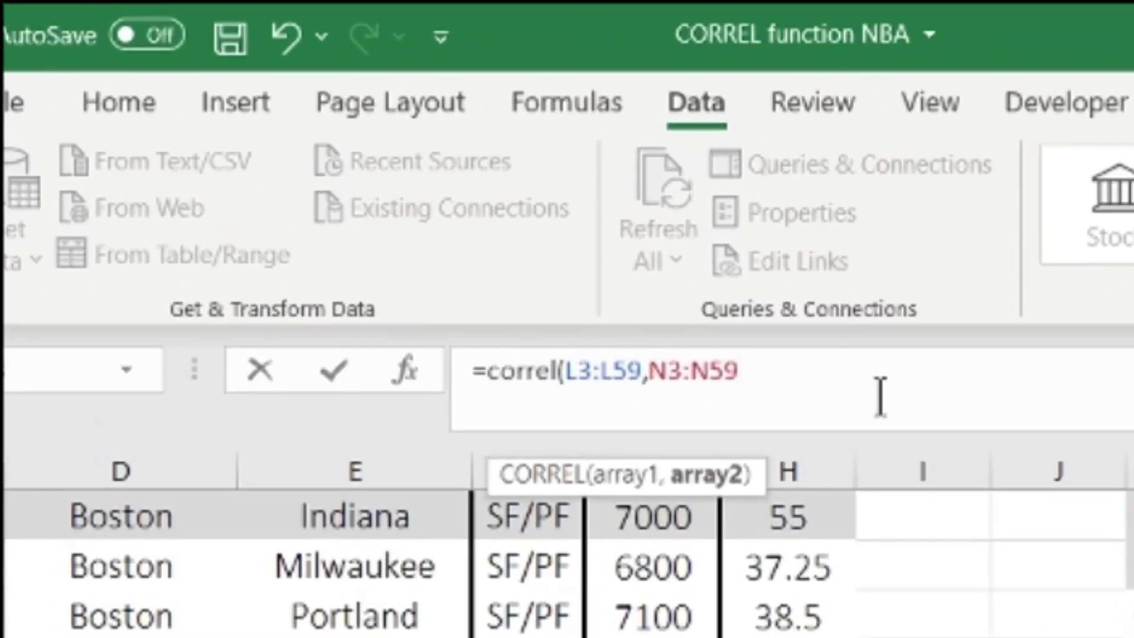
text())
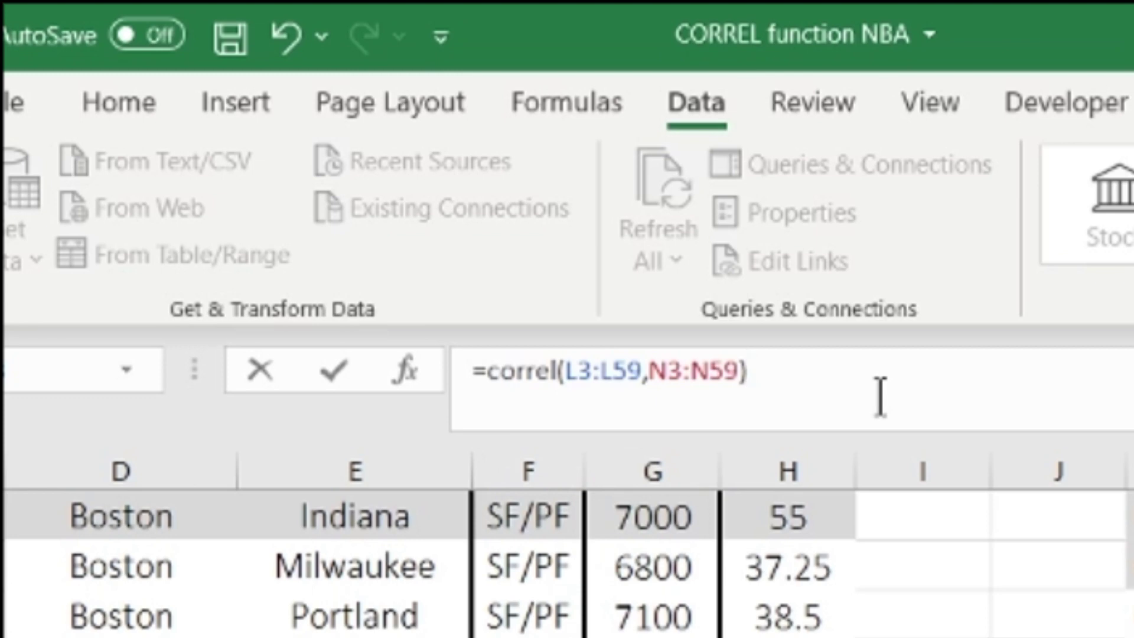
key(Return)
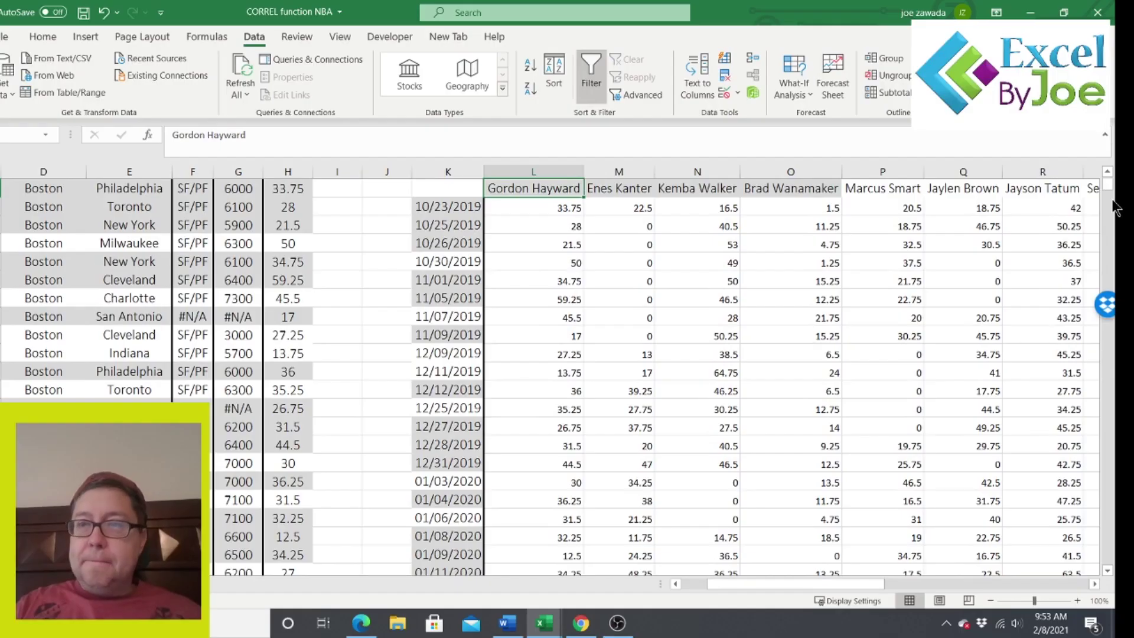
click(1107, 171)
click(554, 190)
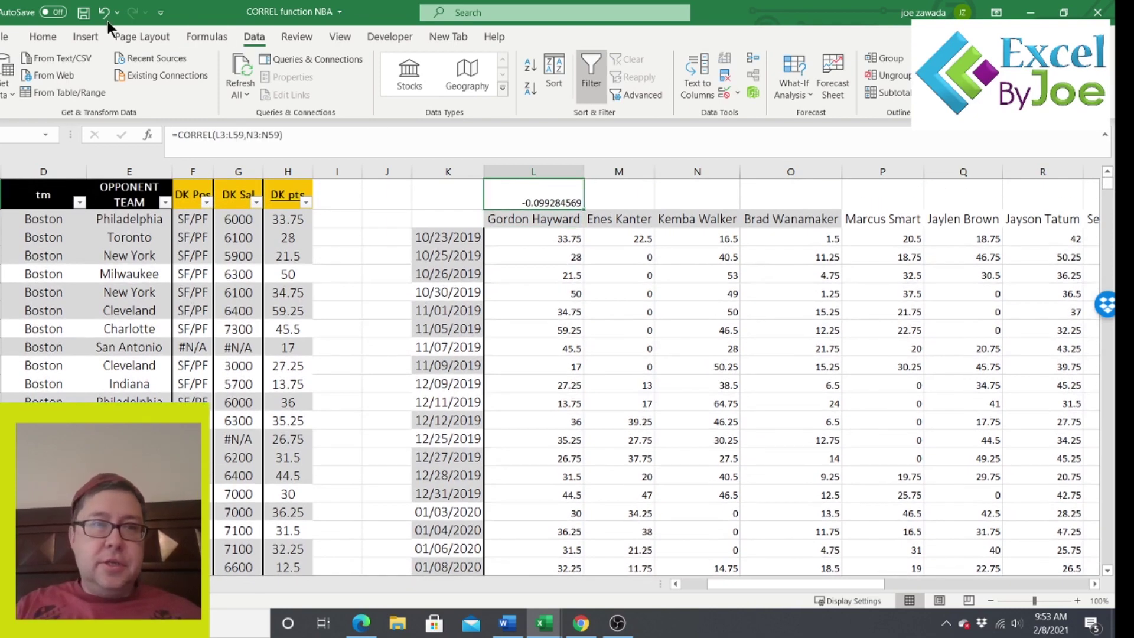
click(42, 36)
click(527, 90)
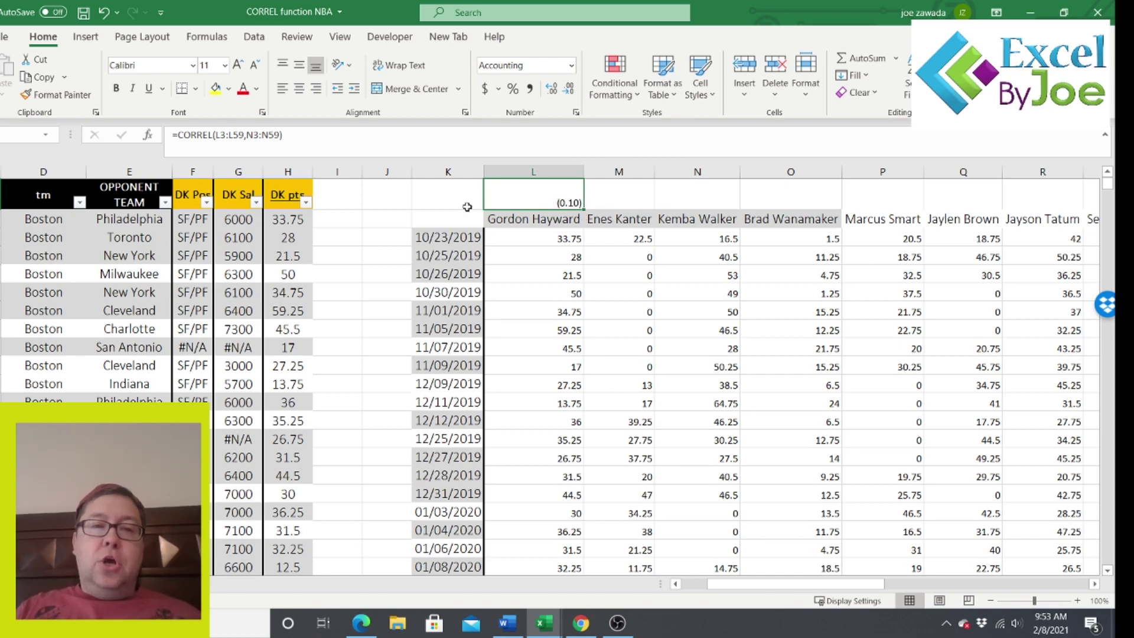
click(383, 201)
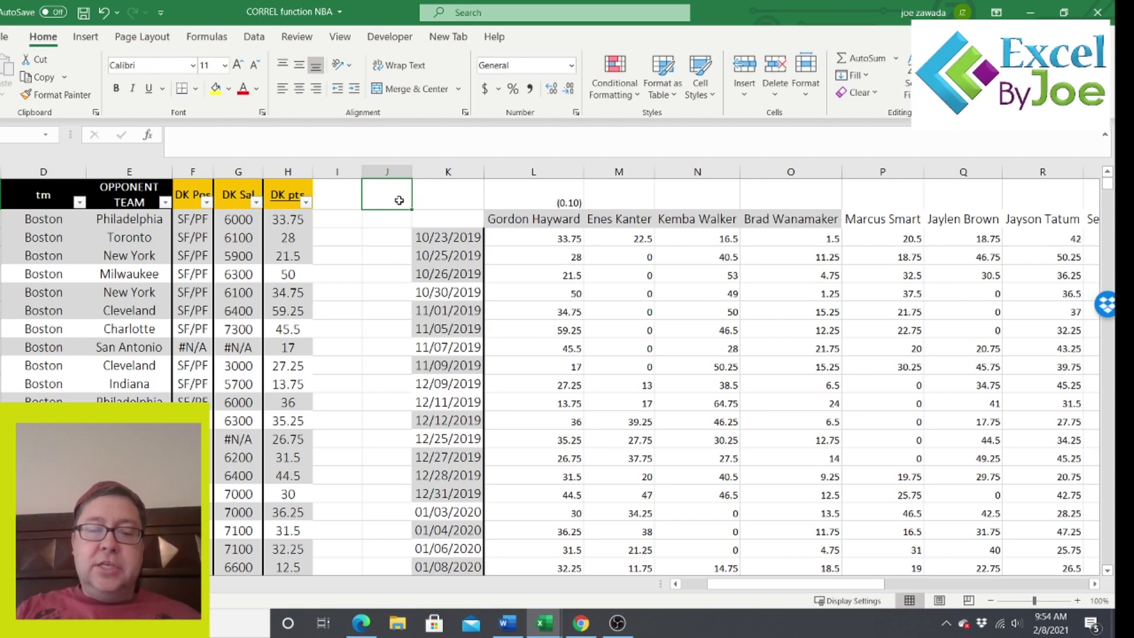
text(-1)
key(Return)
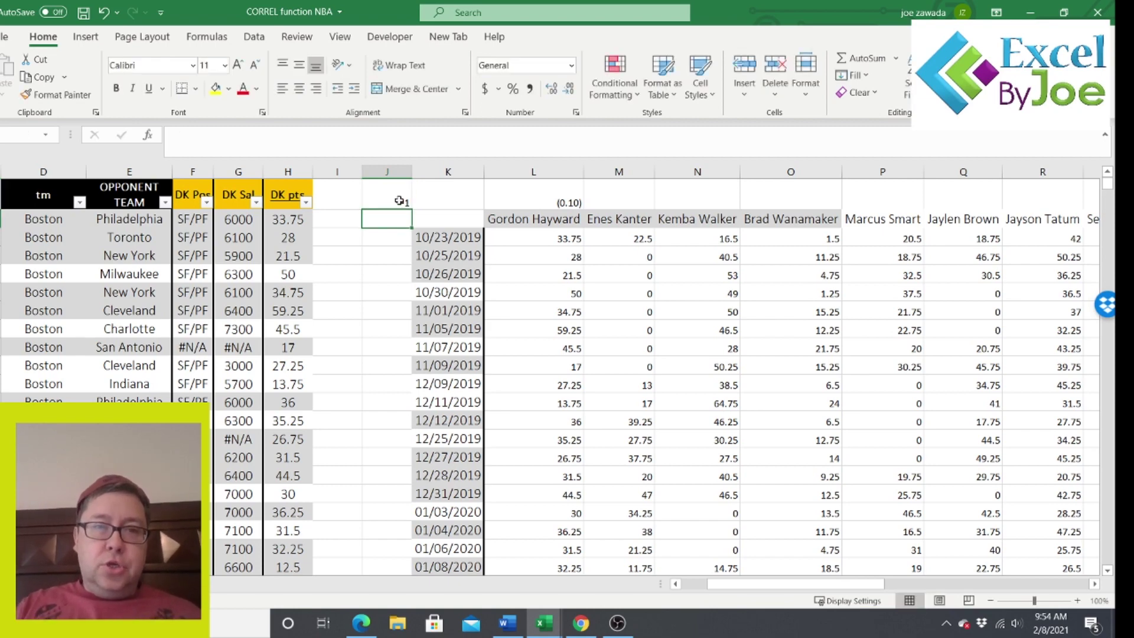
text(-)
key(Return)
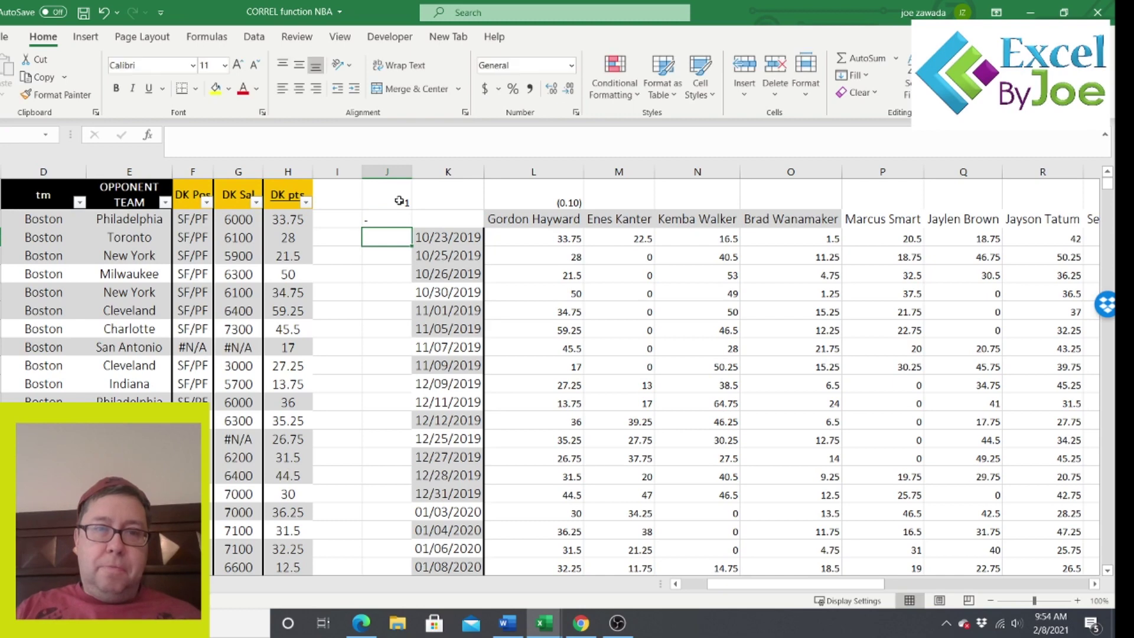
text(1)
key(Return)
click(393, 208)
drag(393, 209, 393, 234)
click(377, 239)
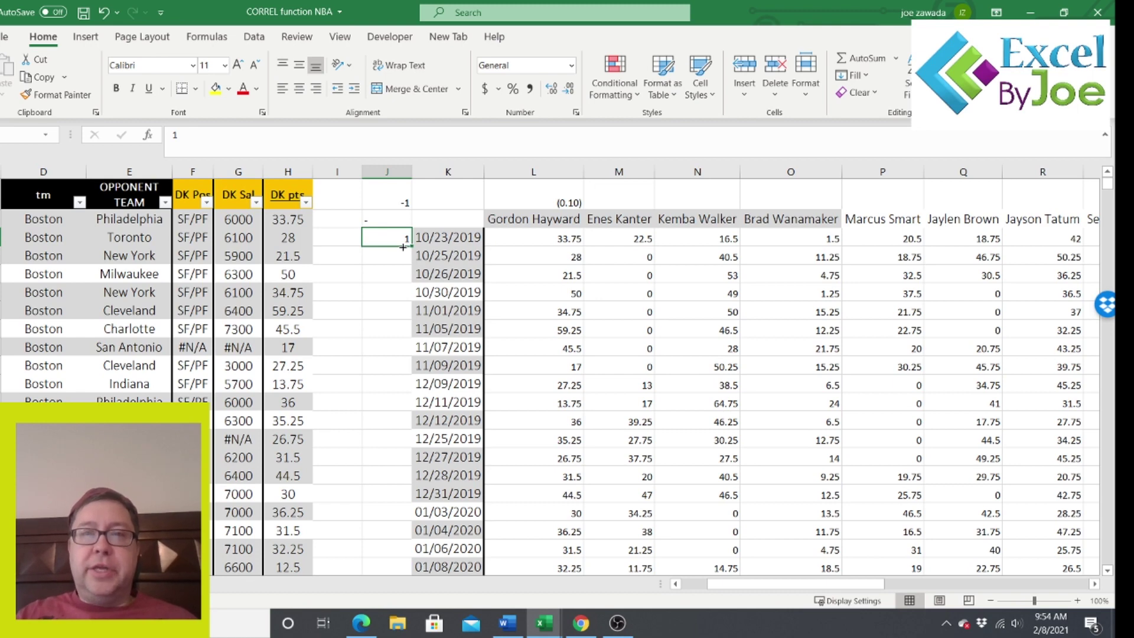
click(385, 199)
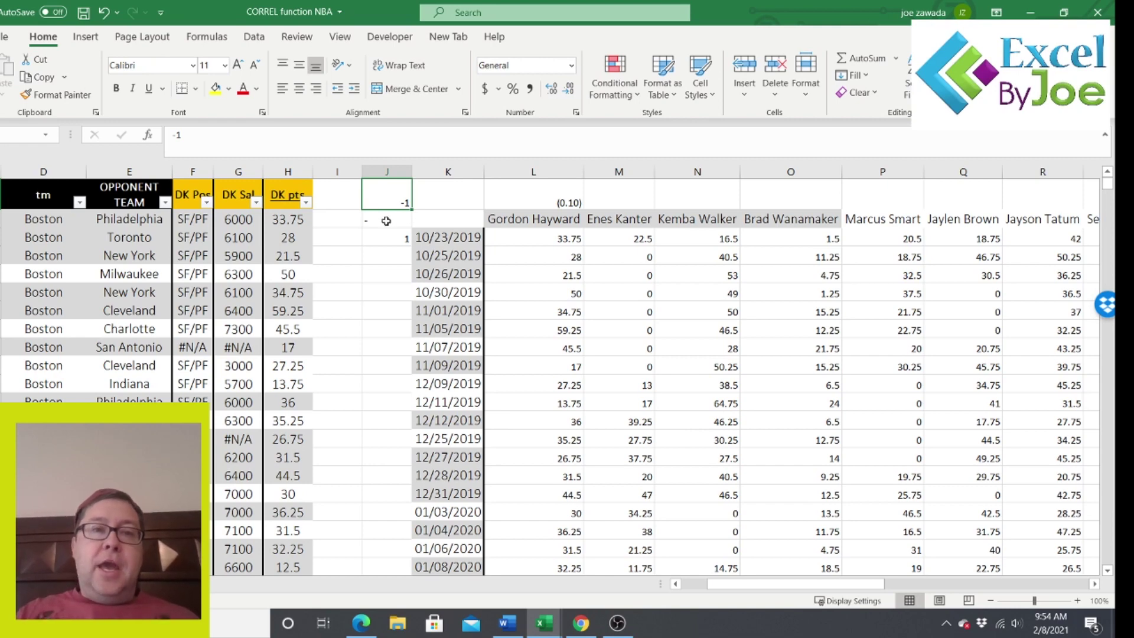
click(385, 219)
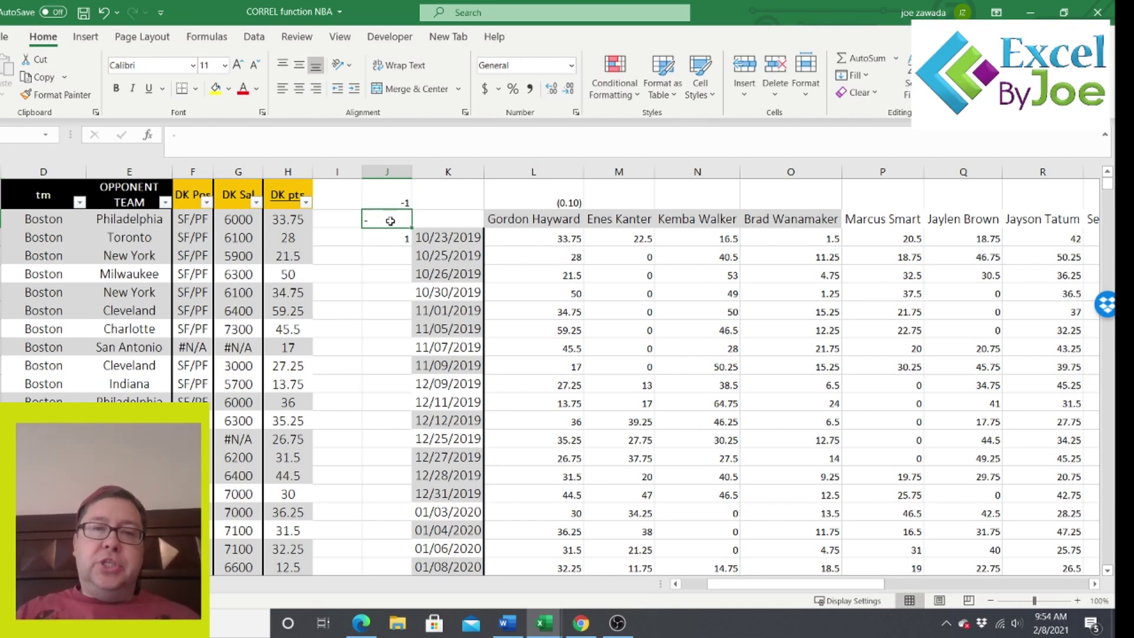
click(386, 200)
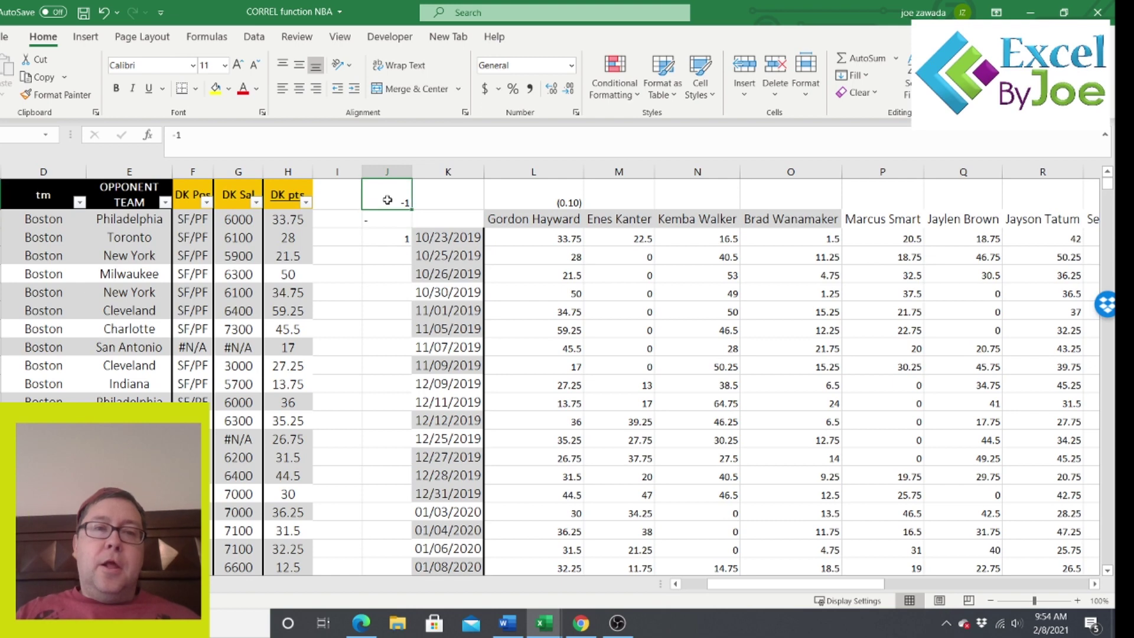
click(380, 237)
click(387, 196)
click(379, 236)
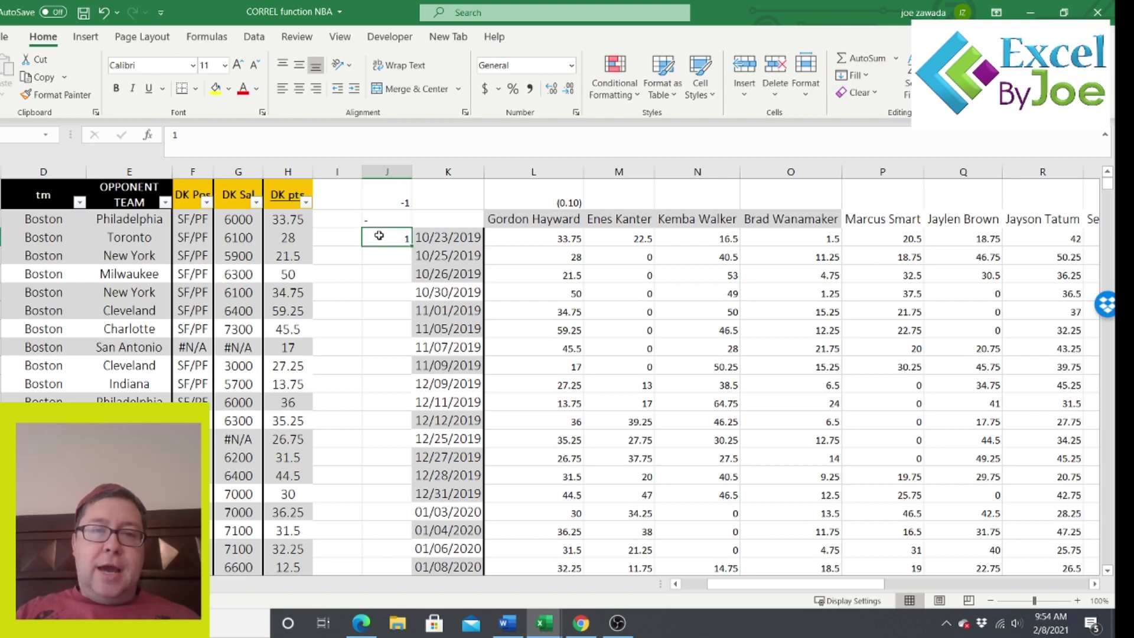
click(384, 214)
click(386, 197)
click(380, 232)
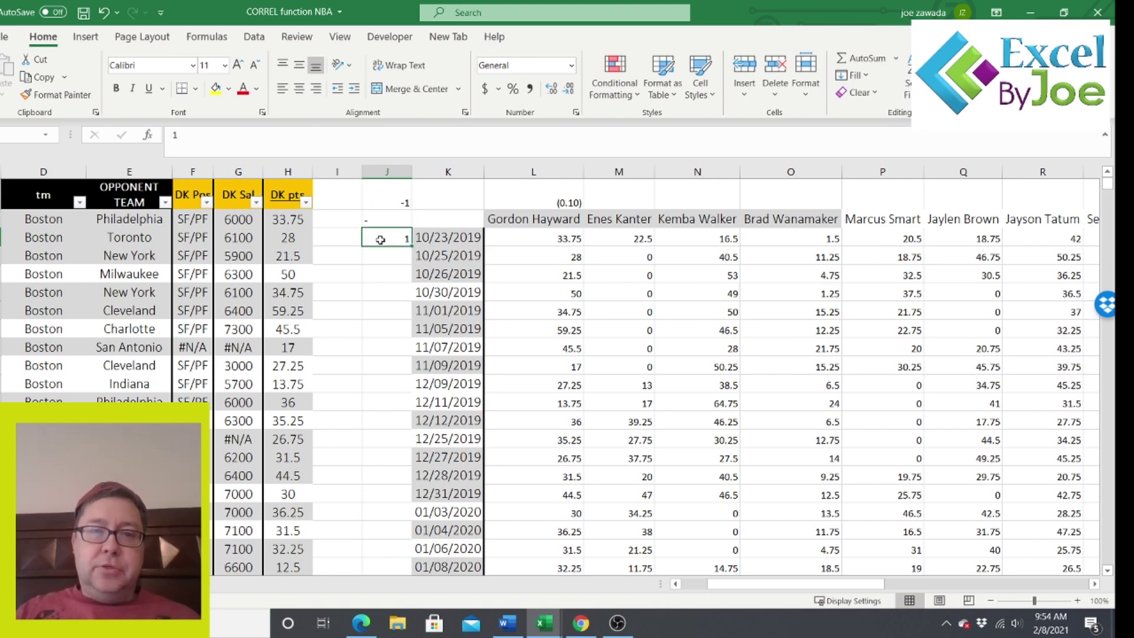
click(546, 199)
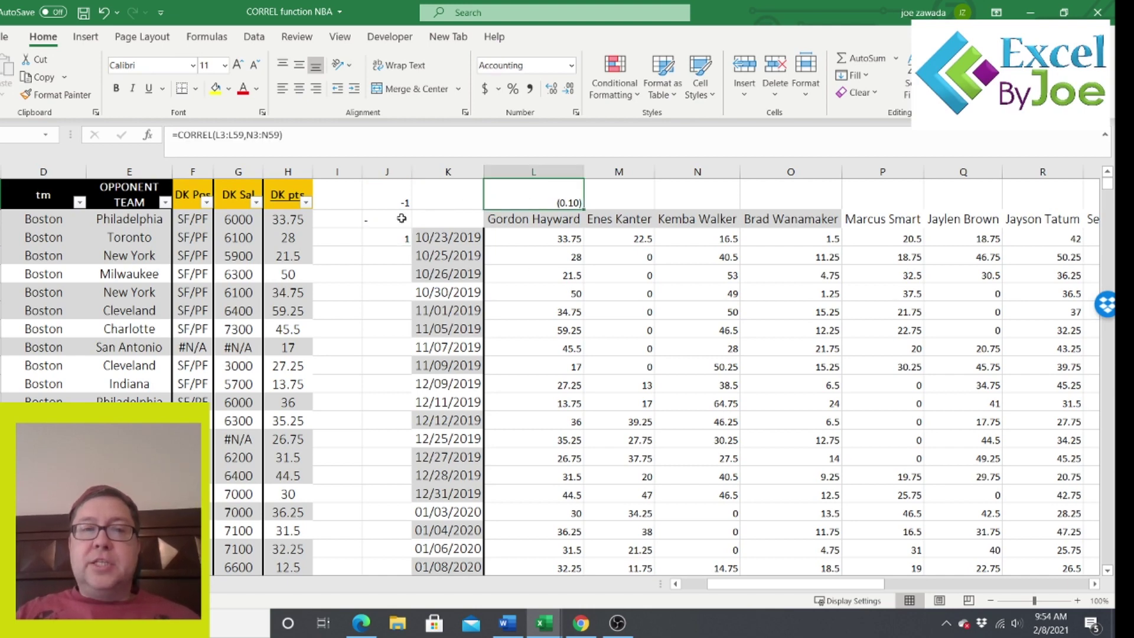
click(565, 274)
click(558, 308)
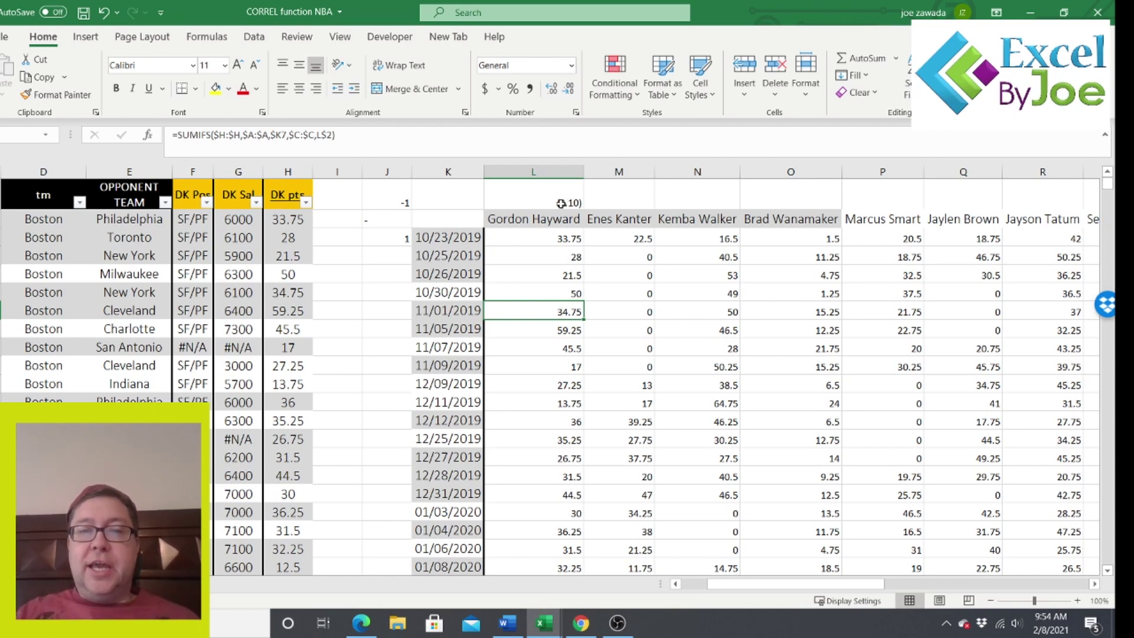
click(537, 239)
click(547, 295)
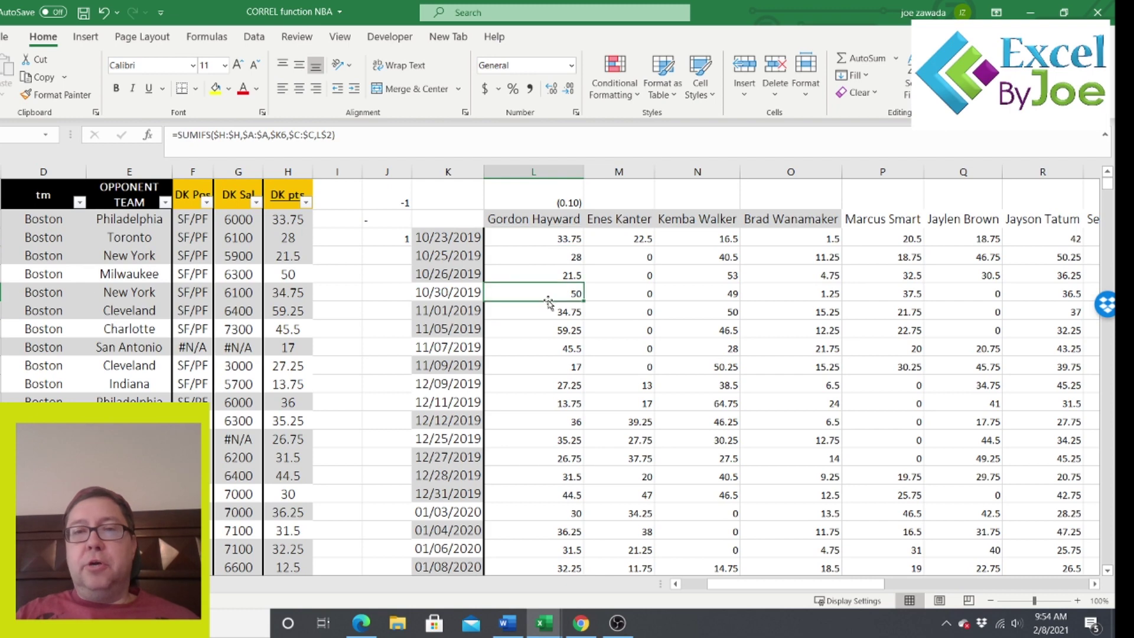
click(546, 240)
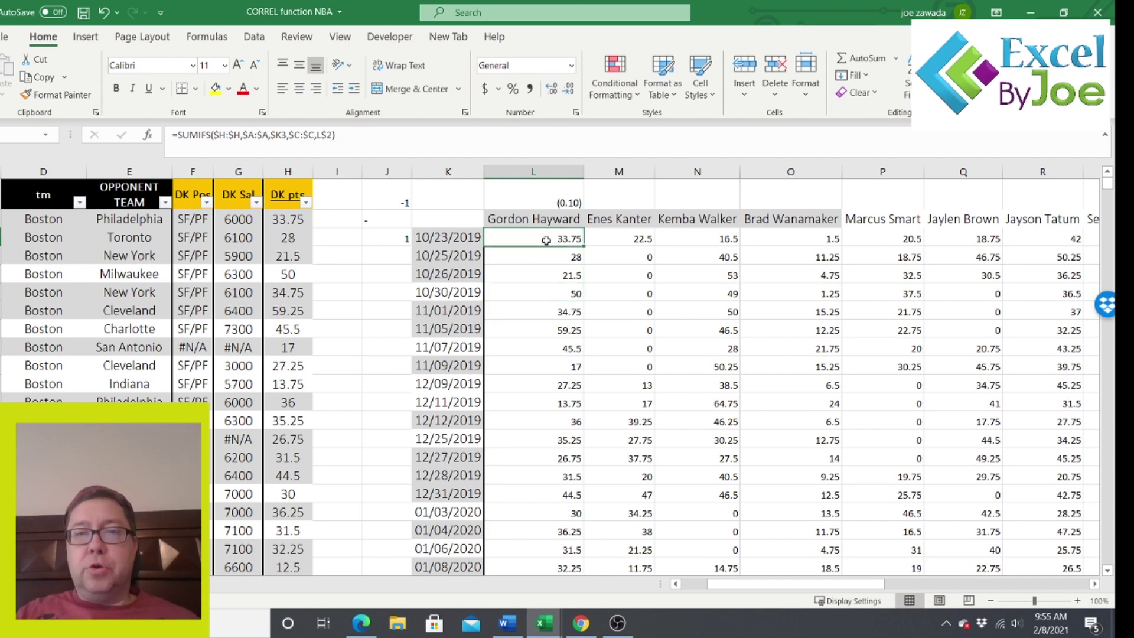
click(684, 235)
click(706, 276)
click(704, 328)
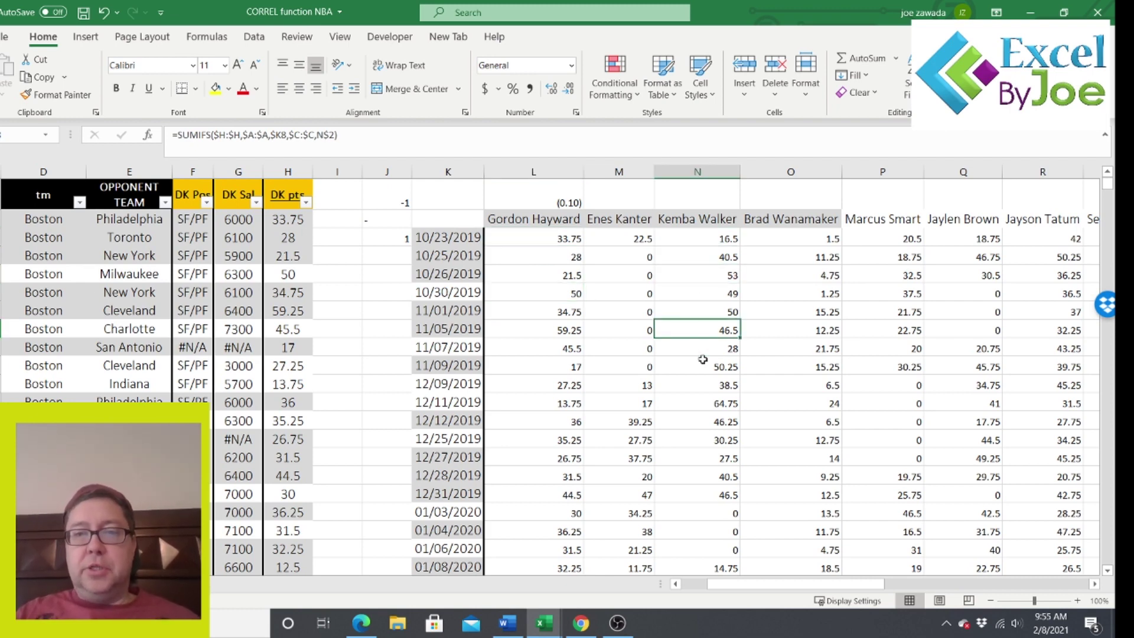
click(702, 365)
click(702, 396)
click(699, 278)
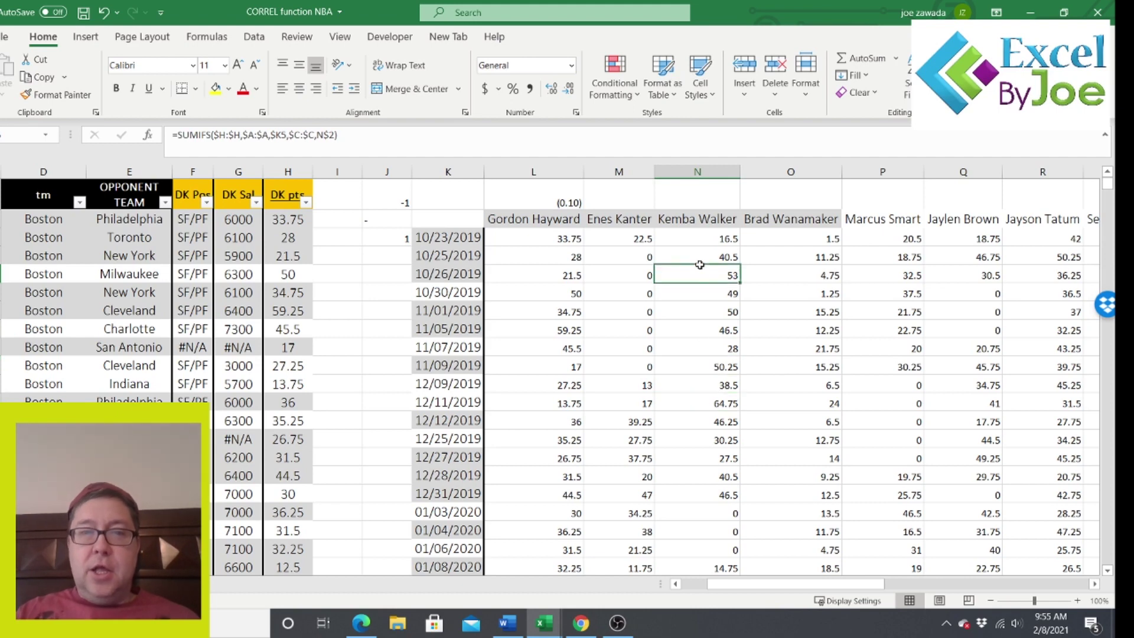
click(692, 220)
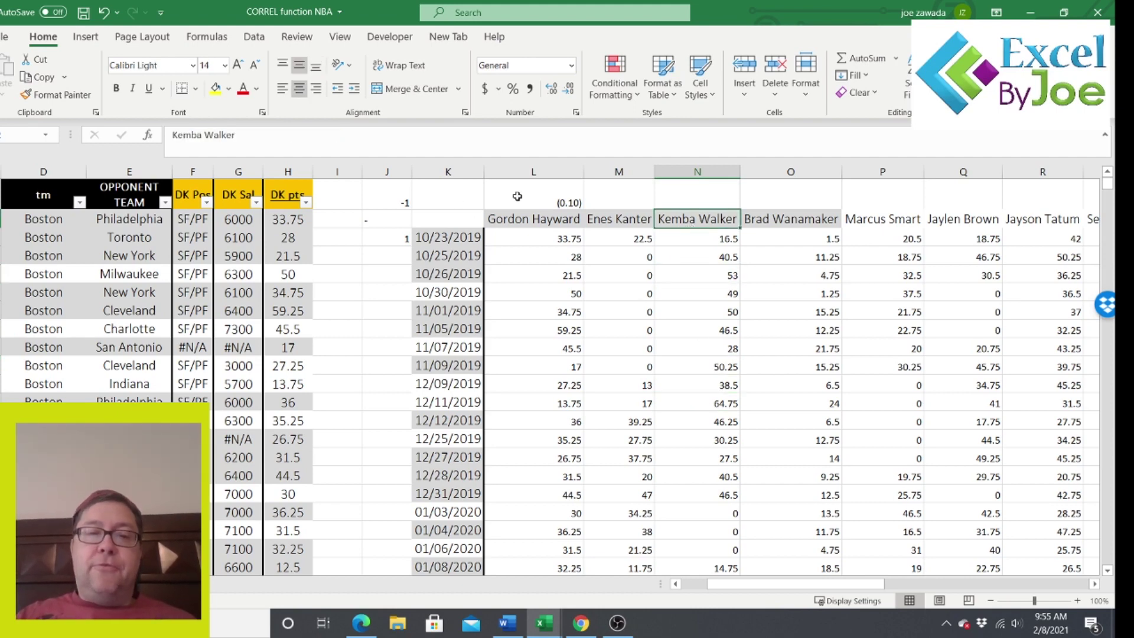
click(554, 239)
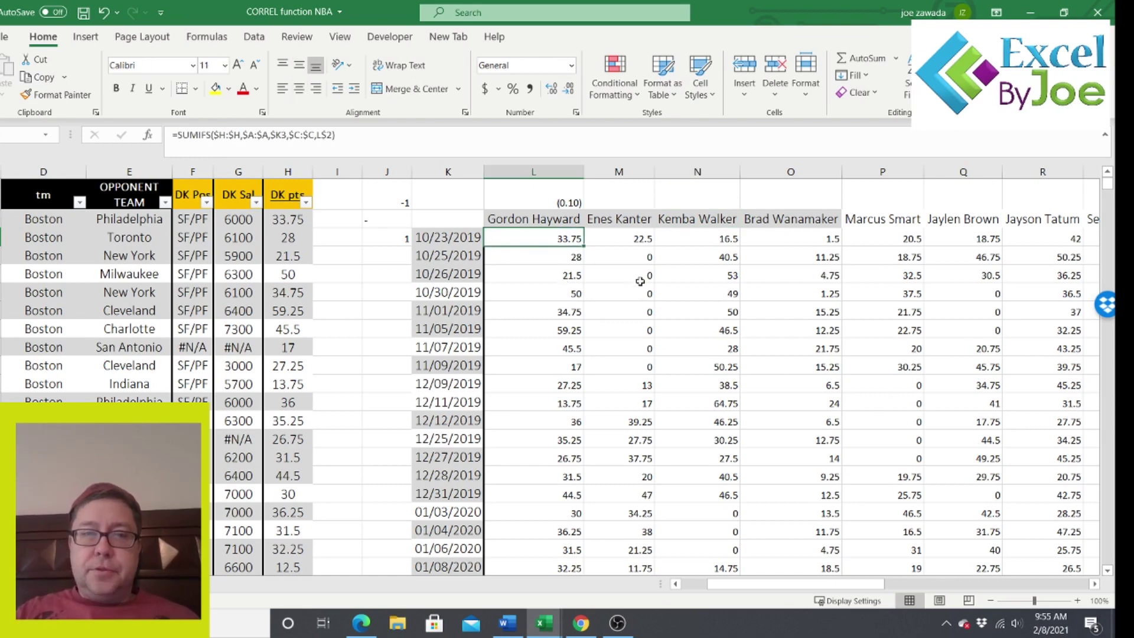
drag(536, 218, 957, 222)
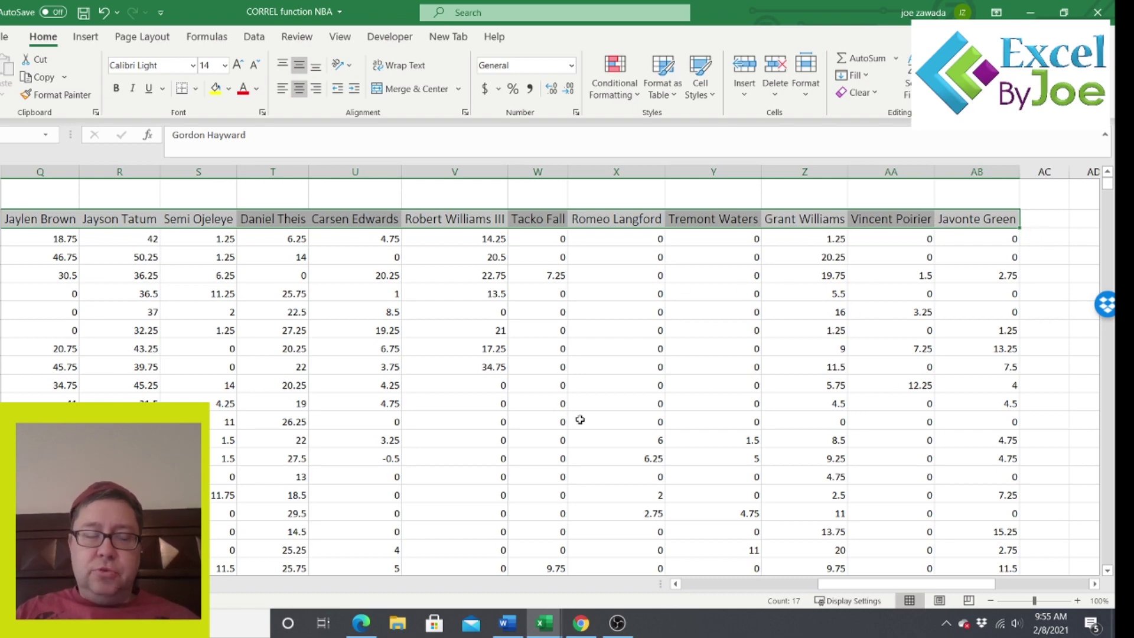
Step: Copy the player names from L2:AB2 and paste them across row 2 starting at AG2
key(ctrl+c)
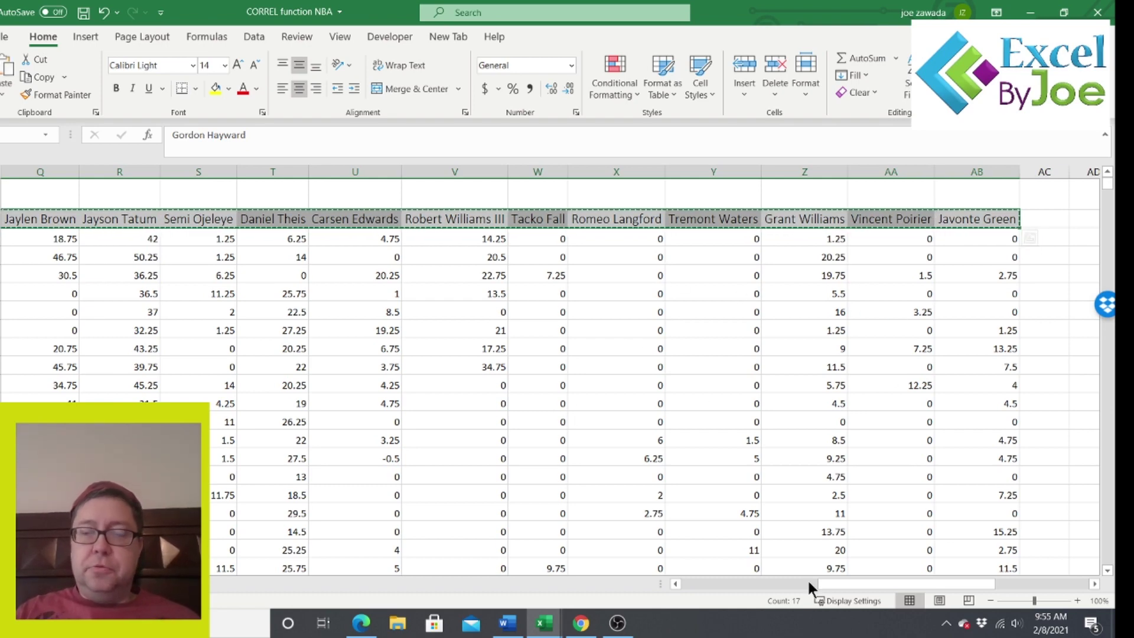
drag(967, 585, 1045, 582)
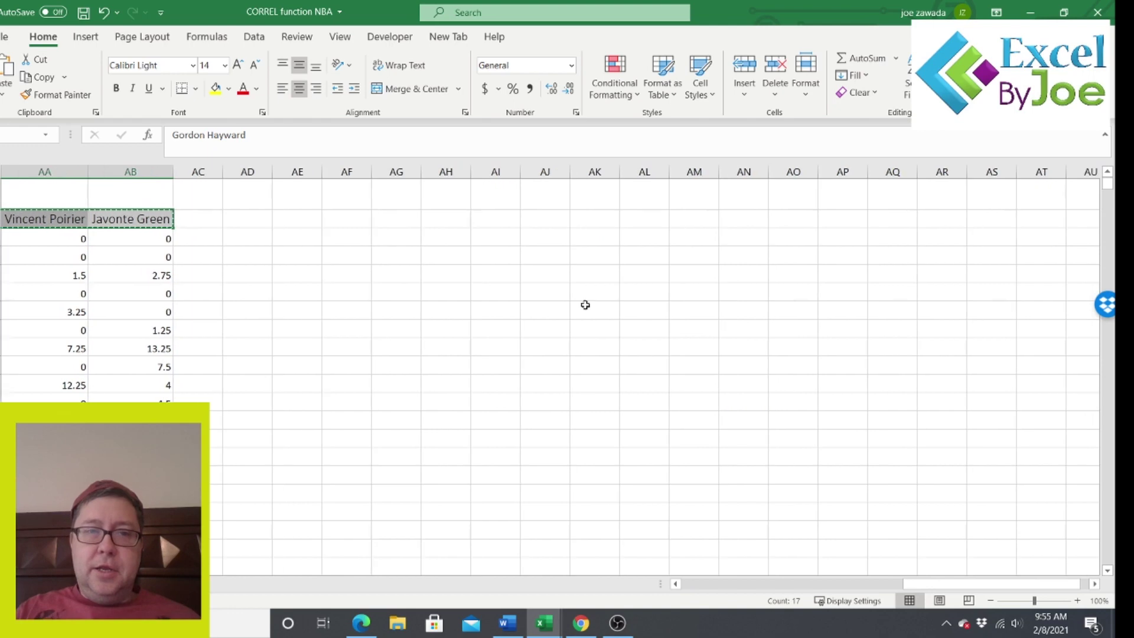
click(395, 218)
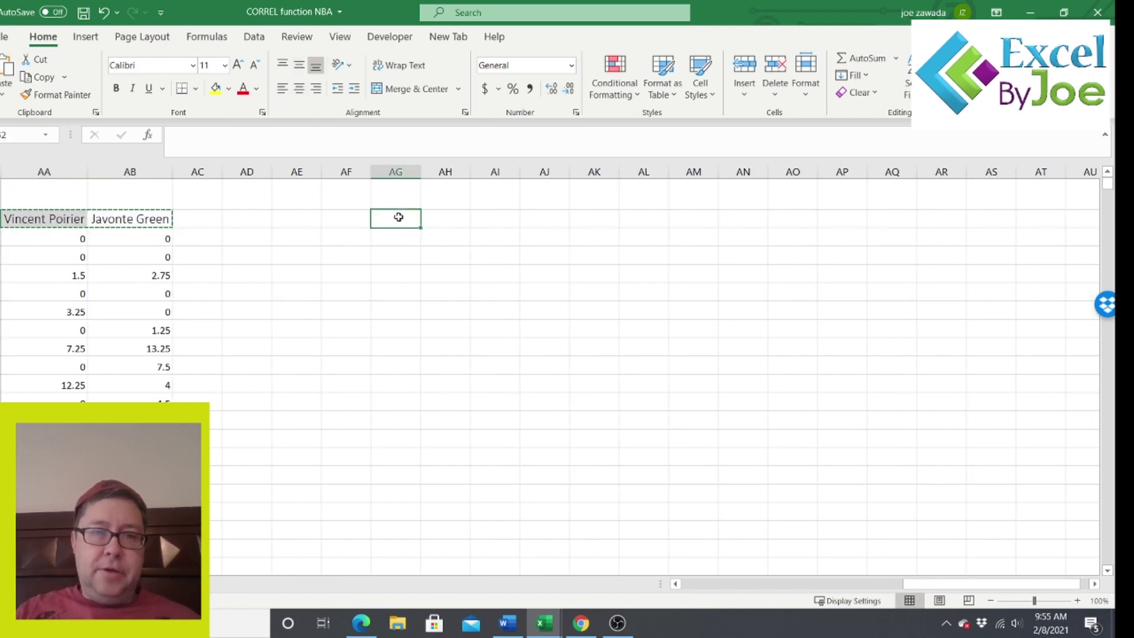
key(ctrl+v)
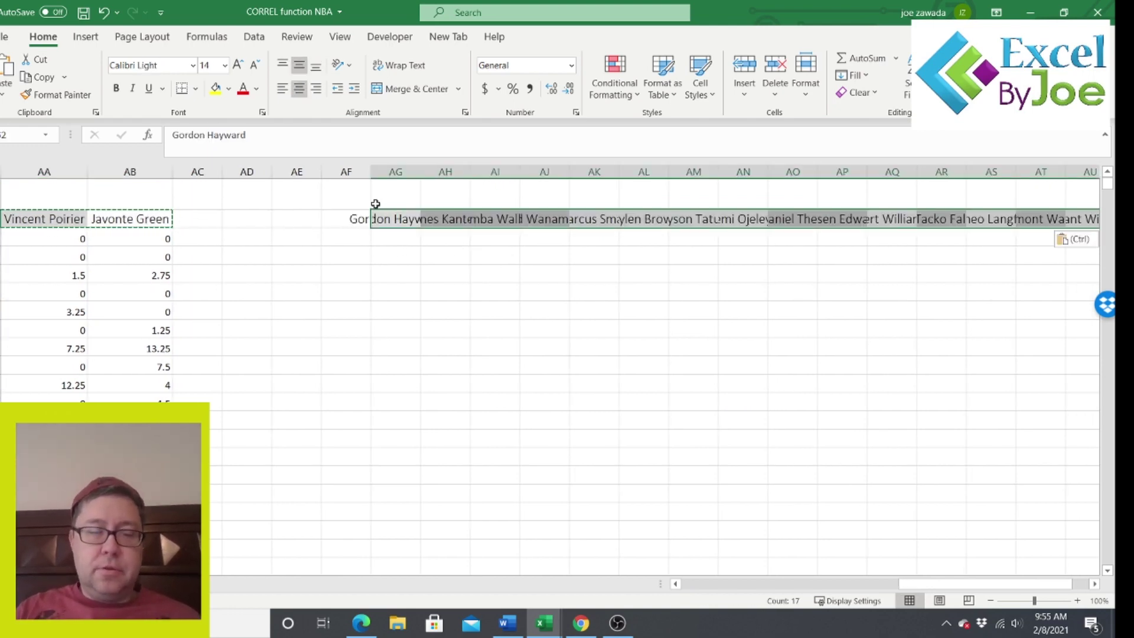
Step: Paste the player names transposed down column AE starting at AE3
drag(353, 169, 883, 240)
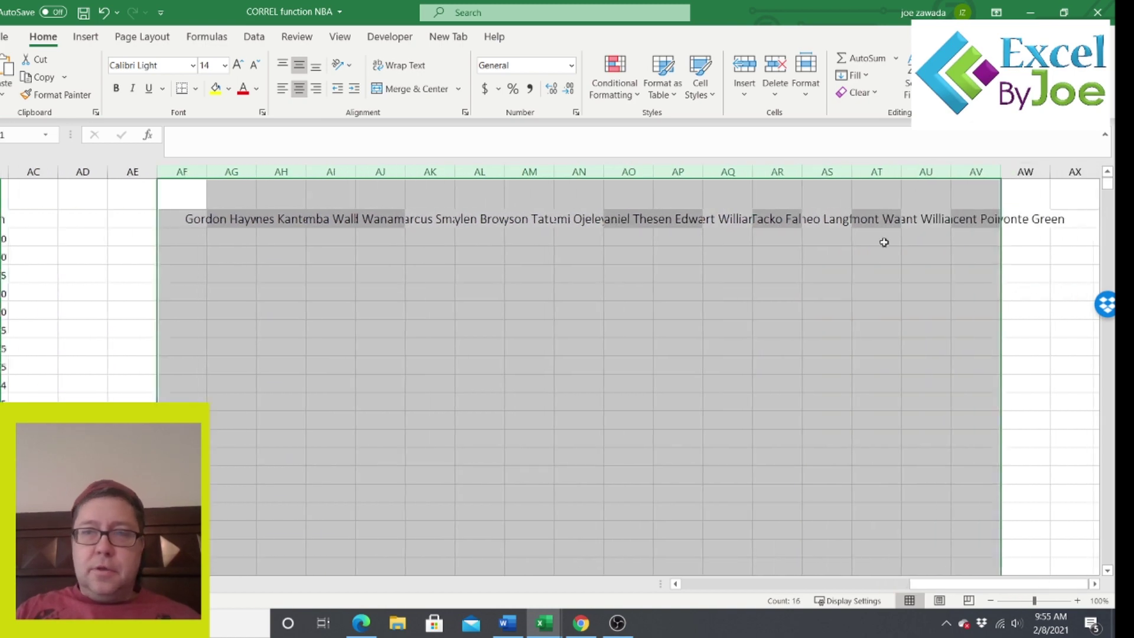
click(133, 236)
right_click(131, 235)
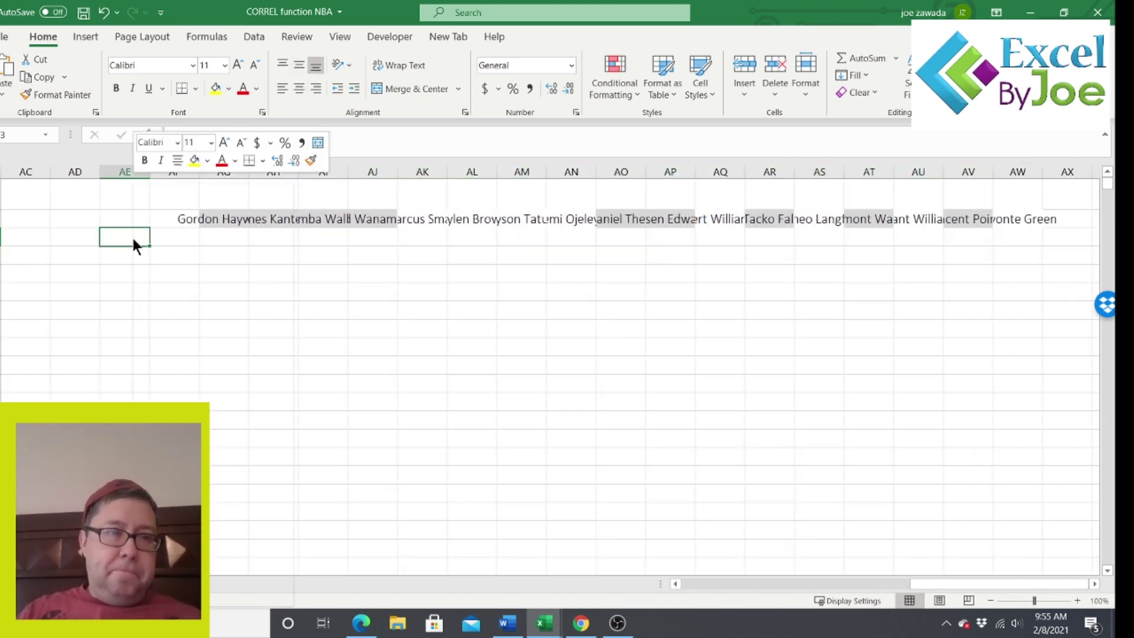
click(184, 284)
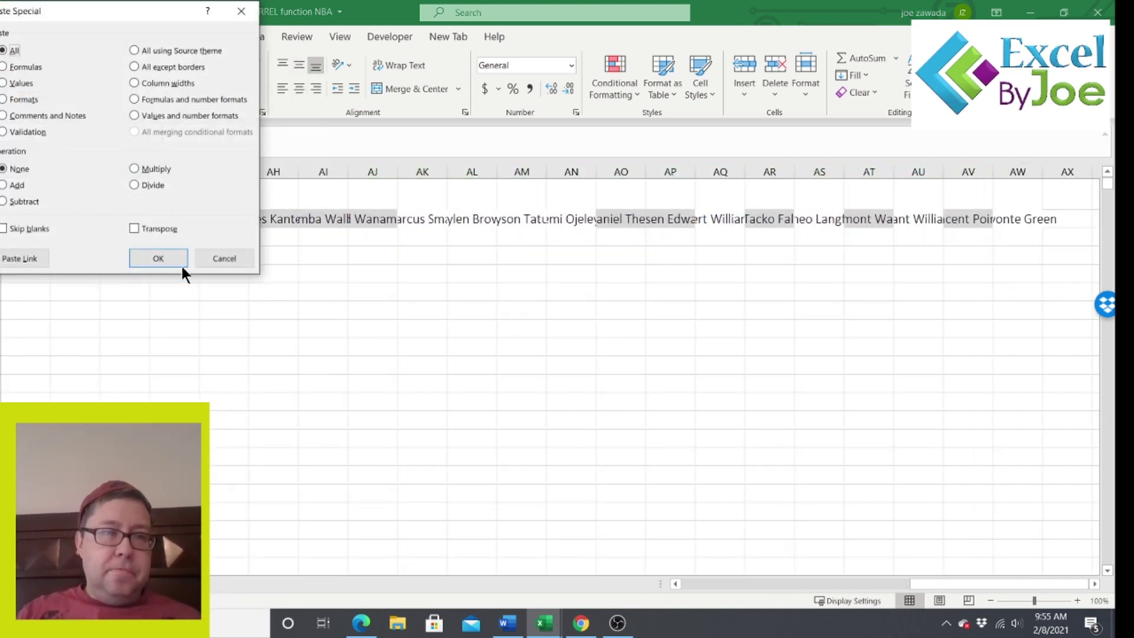
click(136, 228)
click(155, 256)
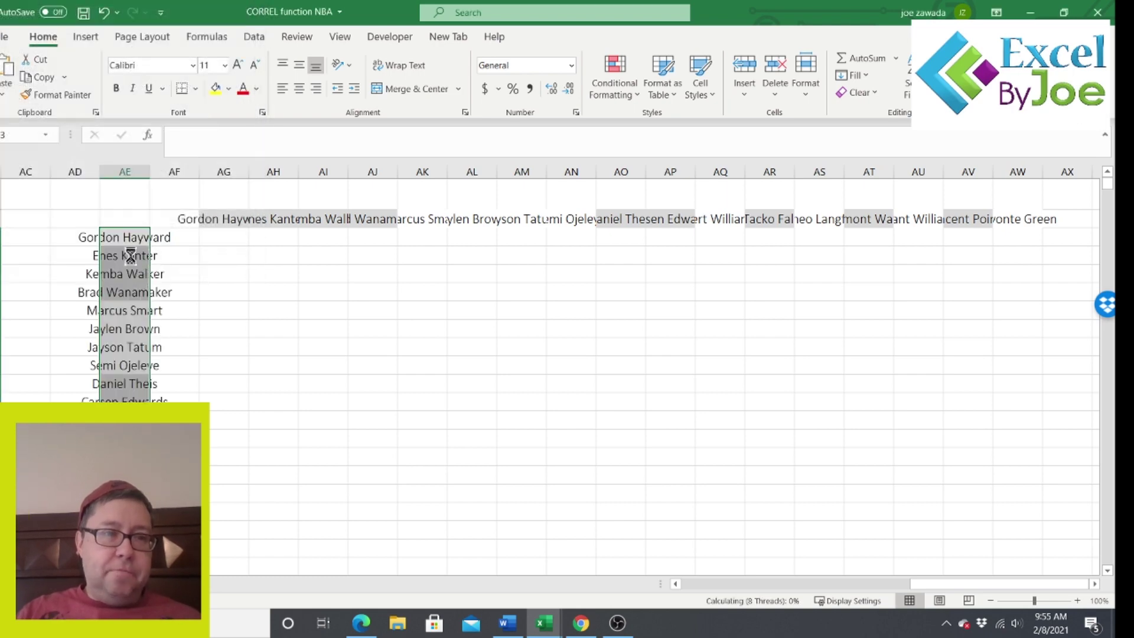
click(127, 235)
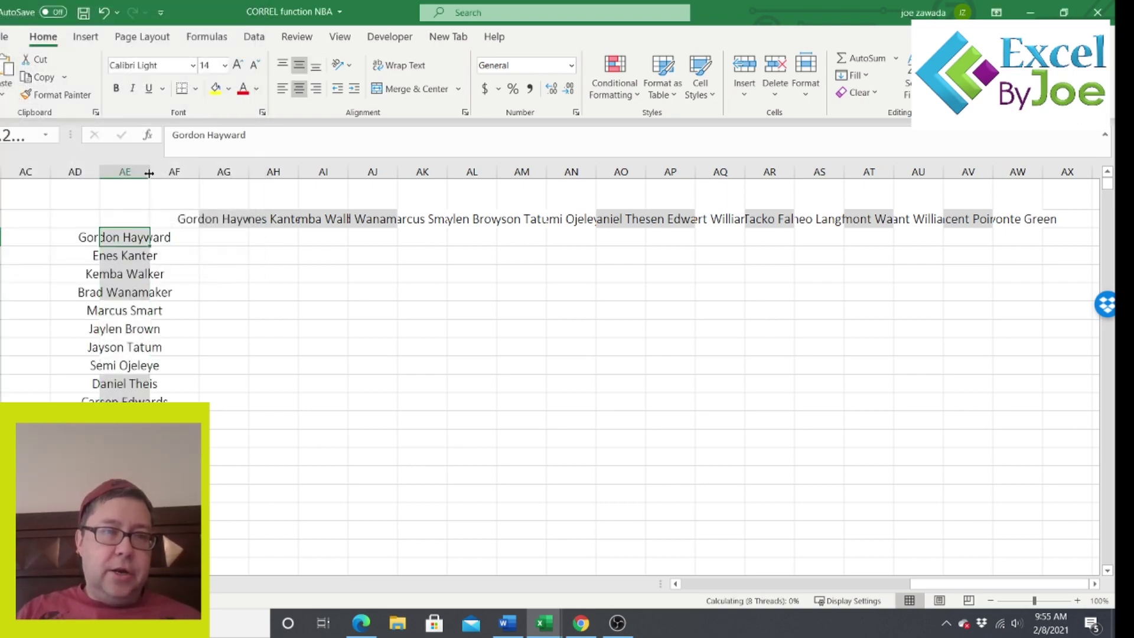
Step: AutoFit the name columns to the player names and delete the empty column AF
drag(166, 172, 850, 190)
double_click(844, 174)
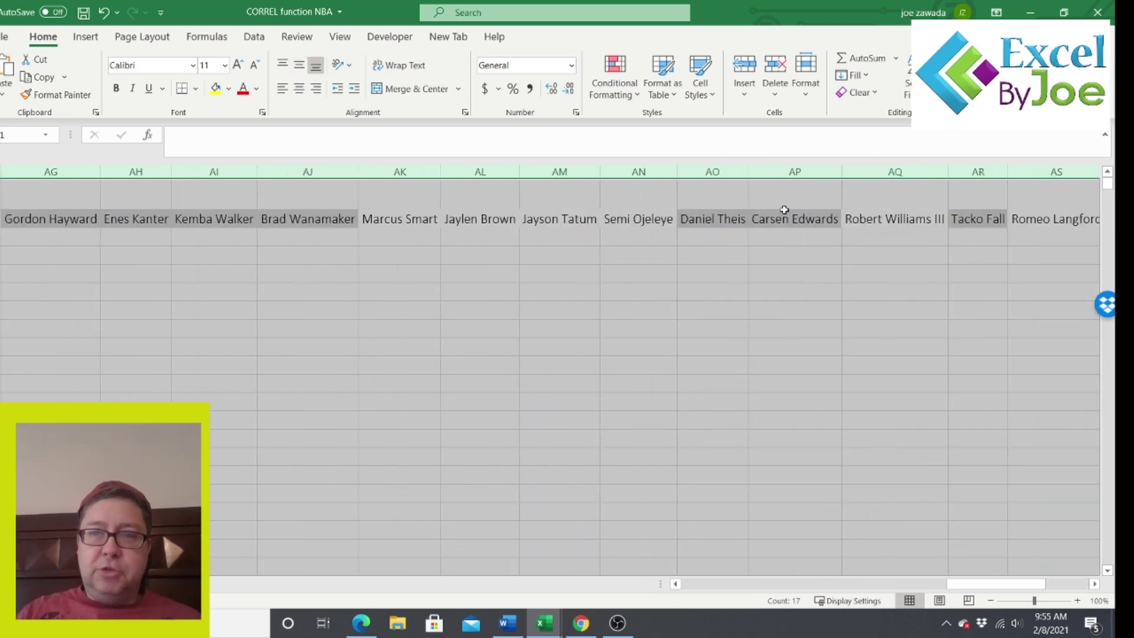
click(352, 311)
drag(966, 580, 886, 583)
click(409, 170)
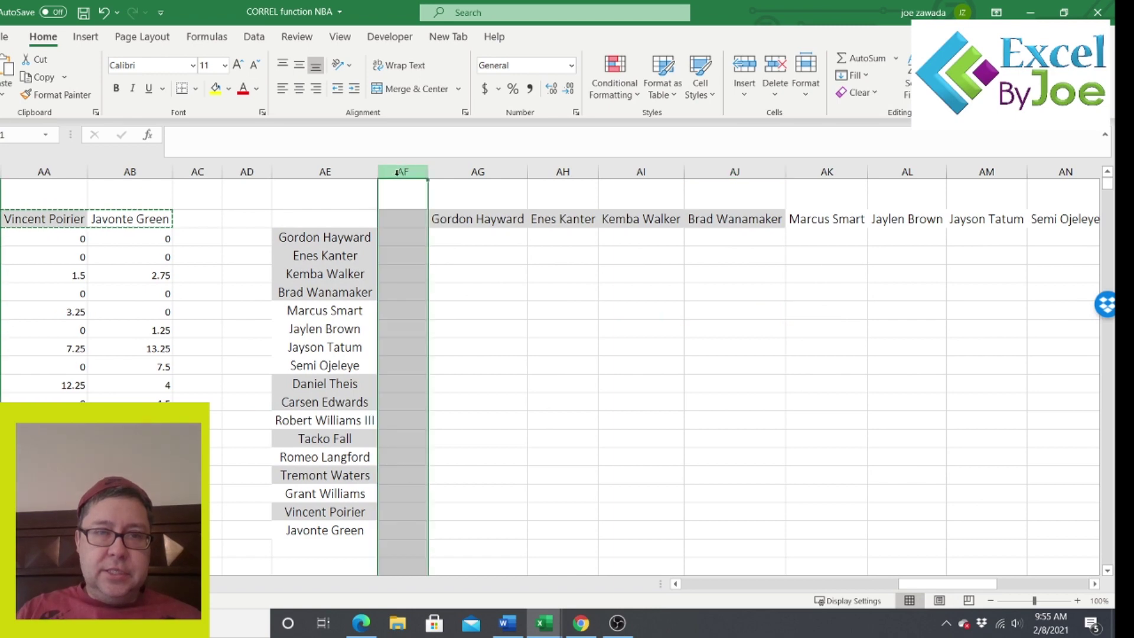
right_click(397, 173)
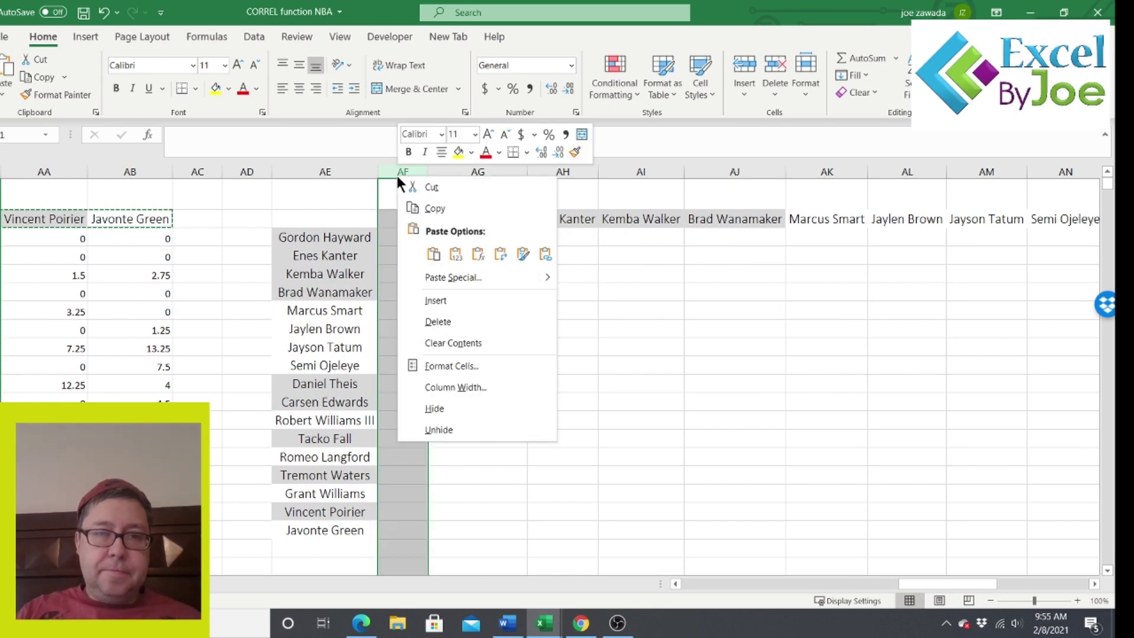
click(435, 321)
click(444, 237)
click(518, 238)
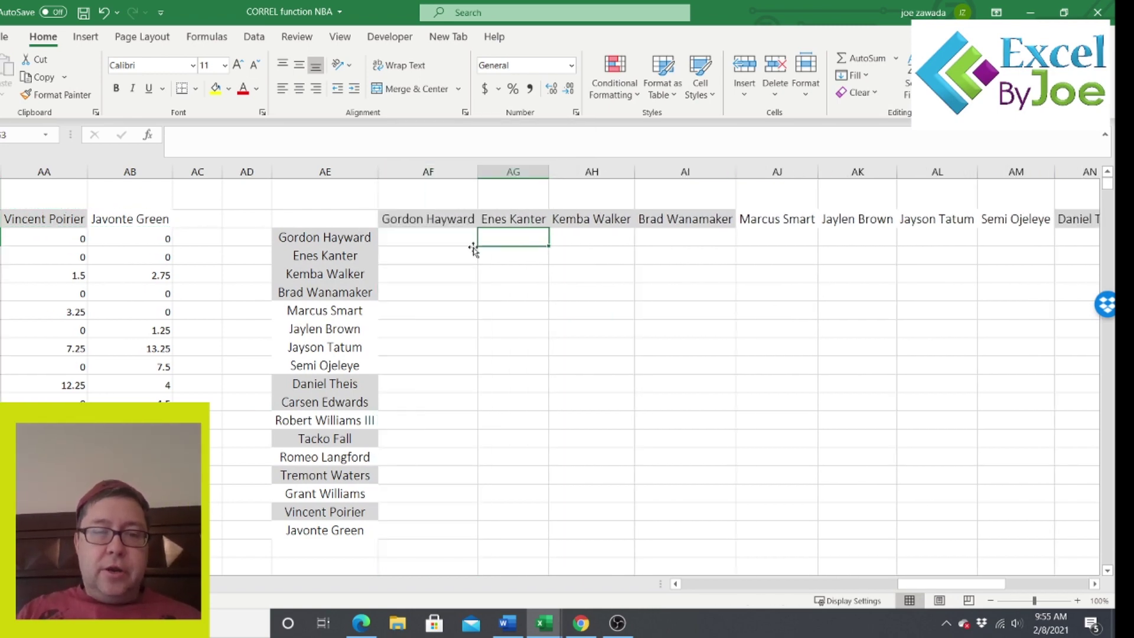
Step: Enter a CORREL formula on columns L and M in the Gordon Hayward–Enes Kanter cell
click(313, 234)
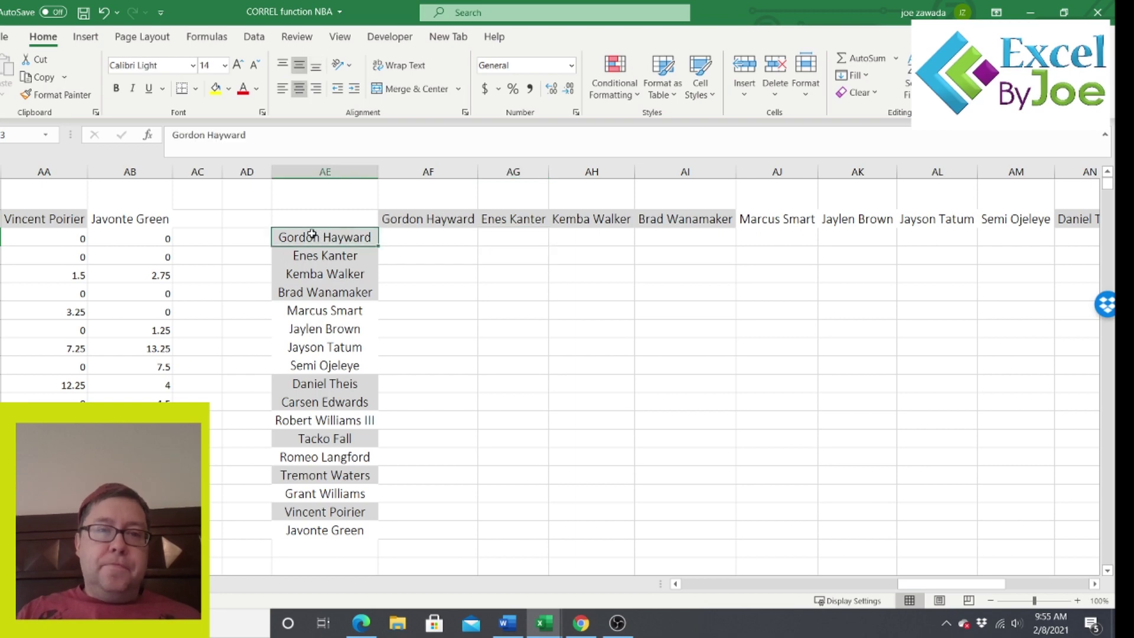
click(509, 234)
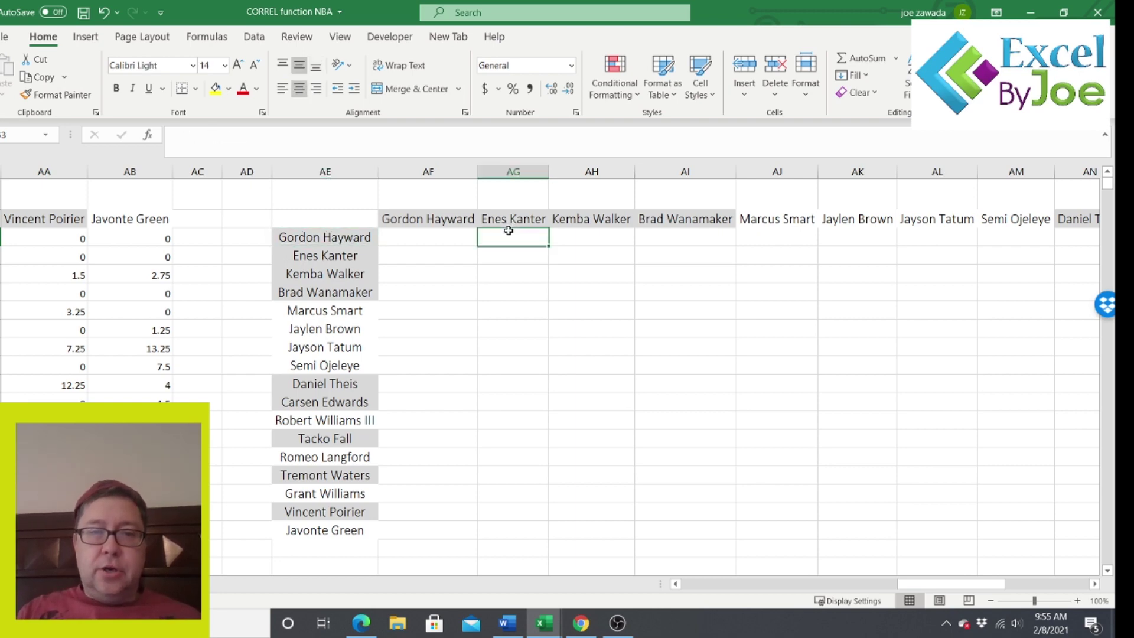
click(342, 236)
click(567, 235)
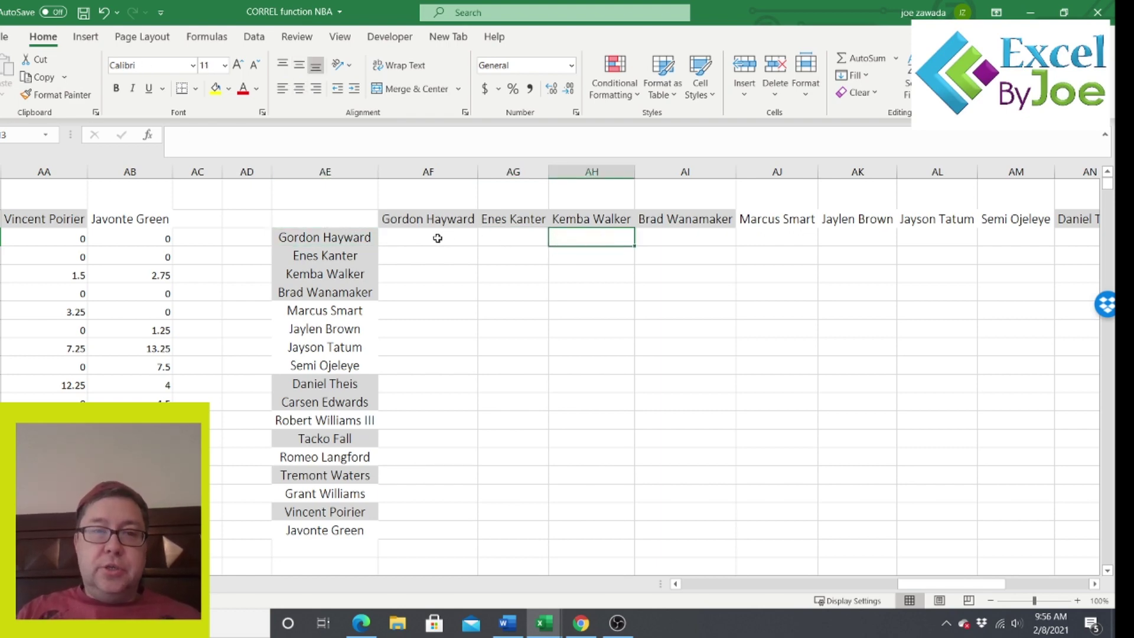
click(504, 240)
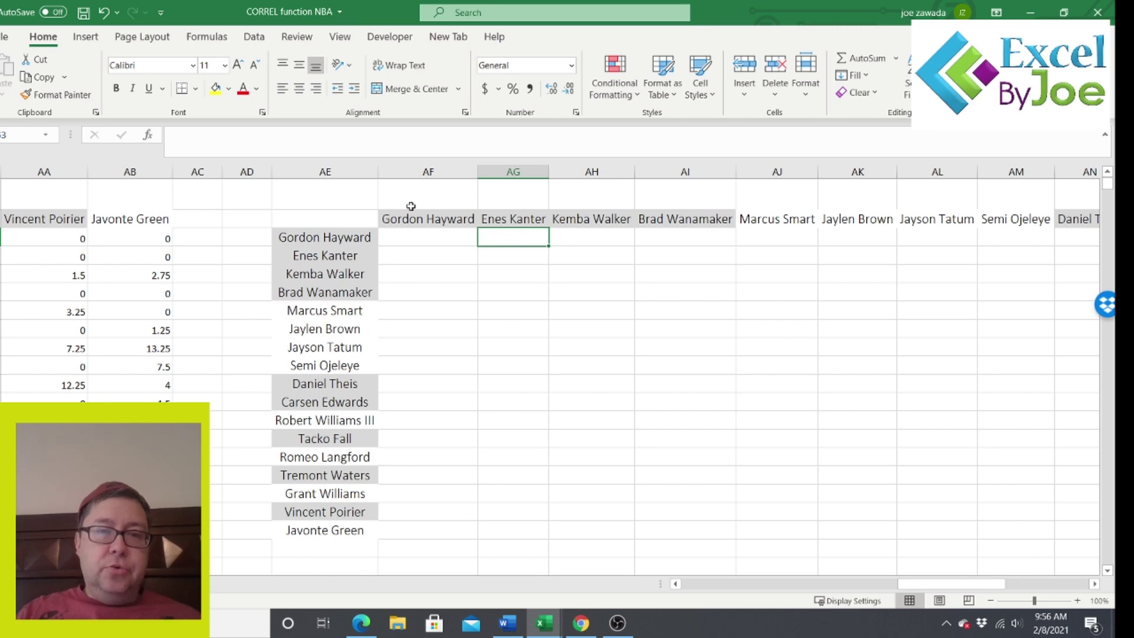
text(=c)
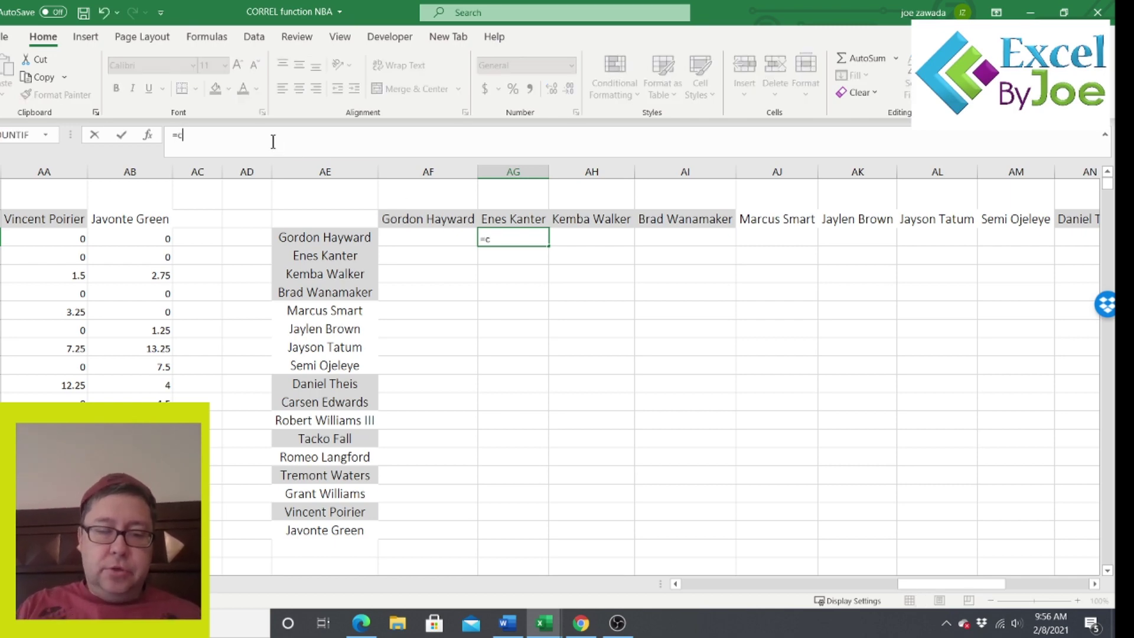
text(orrel()
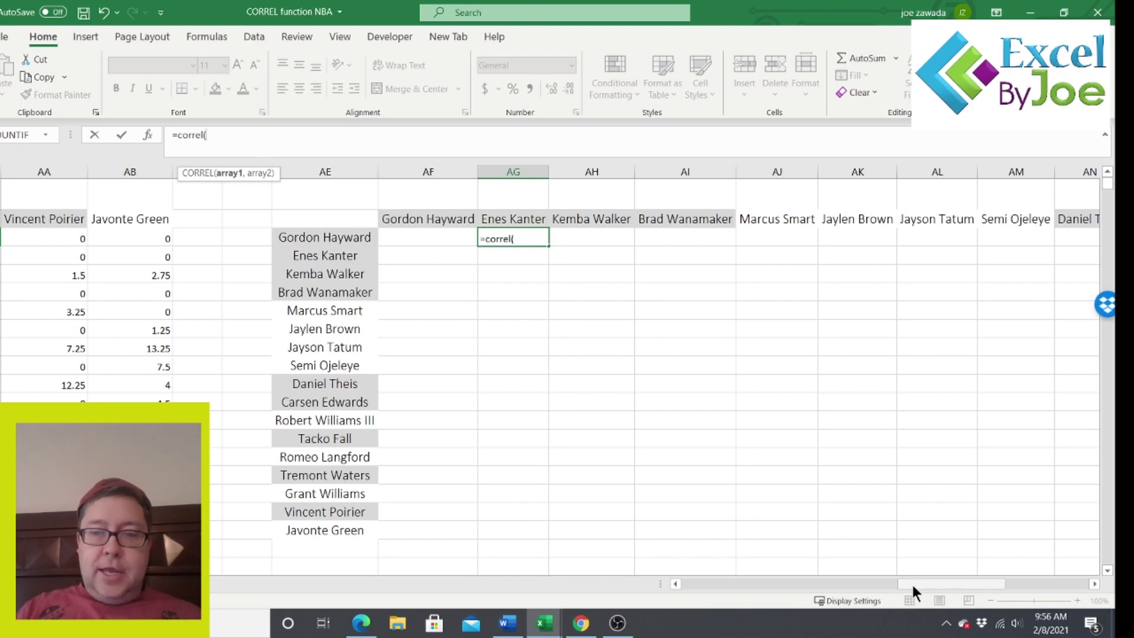
drag(909, 583, 767, 587)
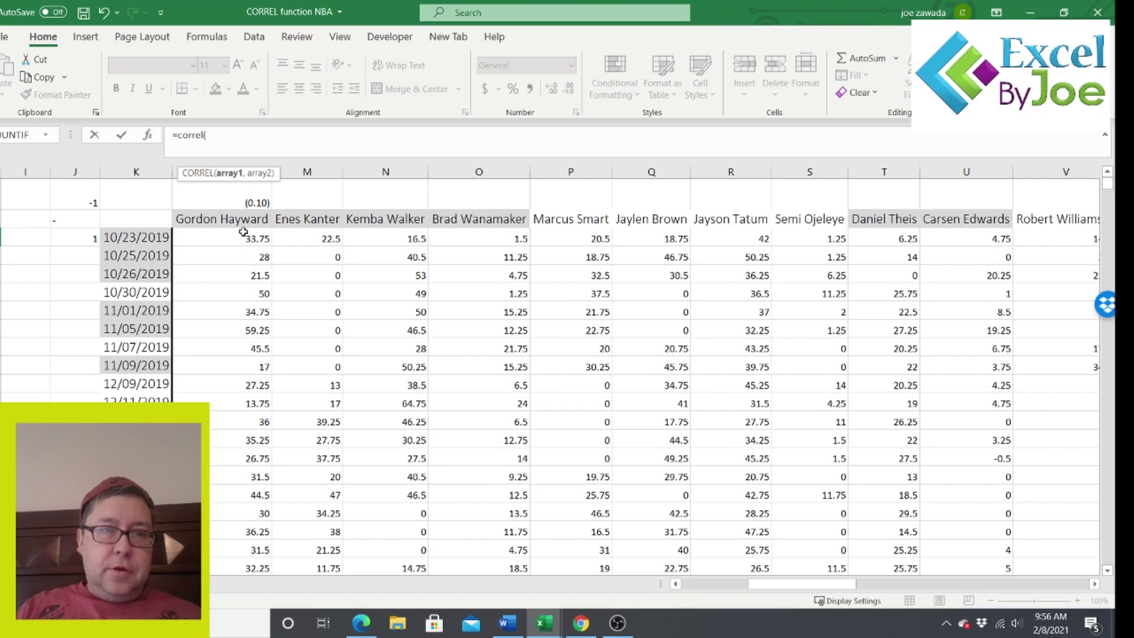
drag(238, 234, 224, 633)
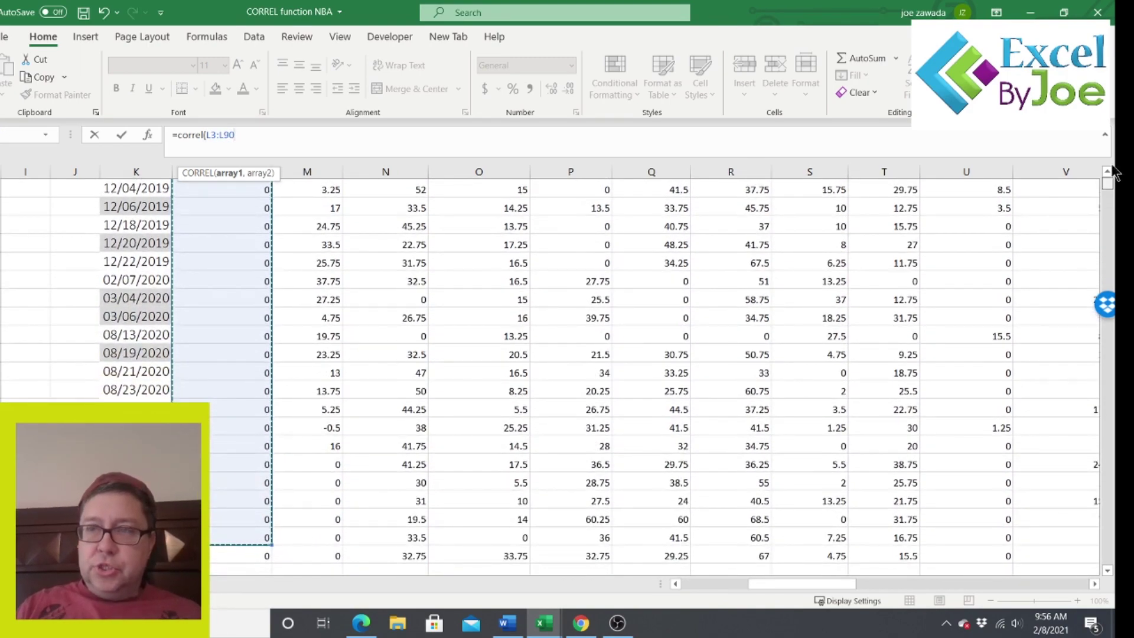
drag(1108, 211, 1108, 180)
click(176, 167)
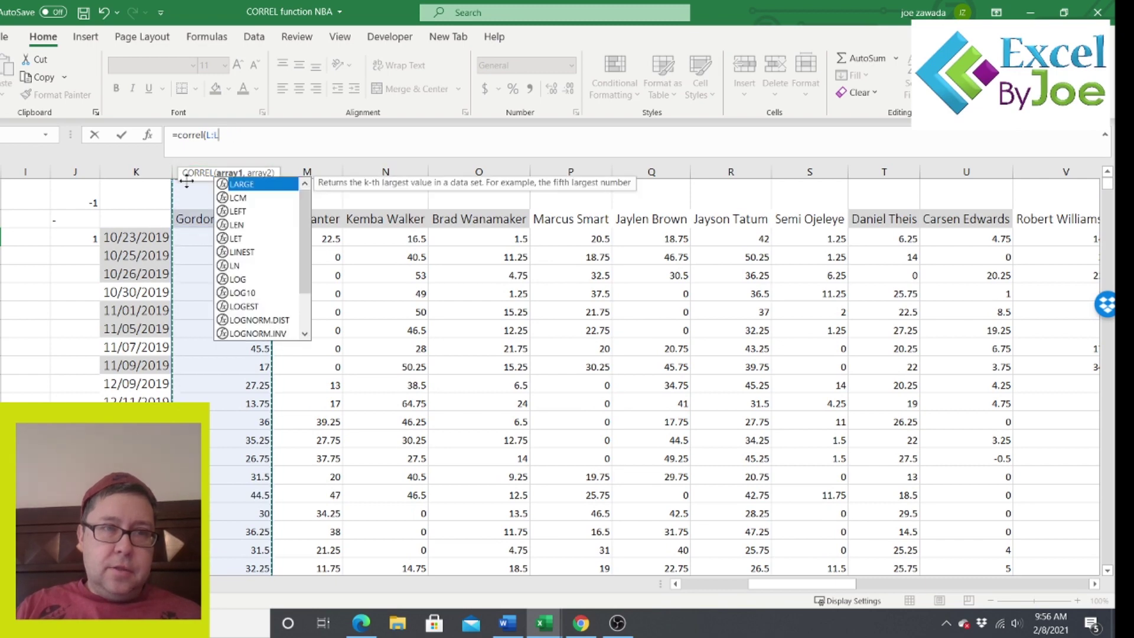
text(,)
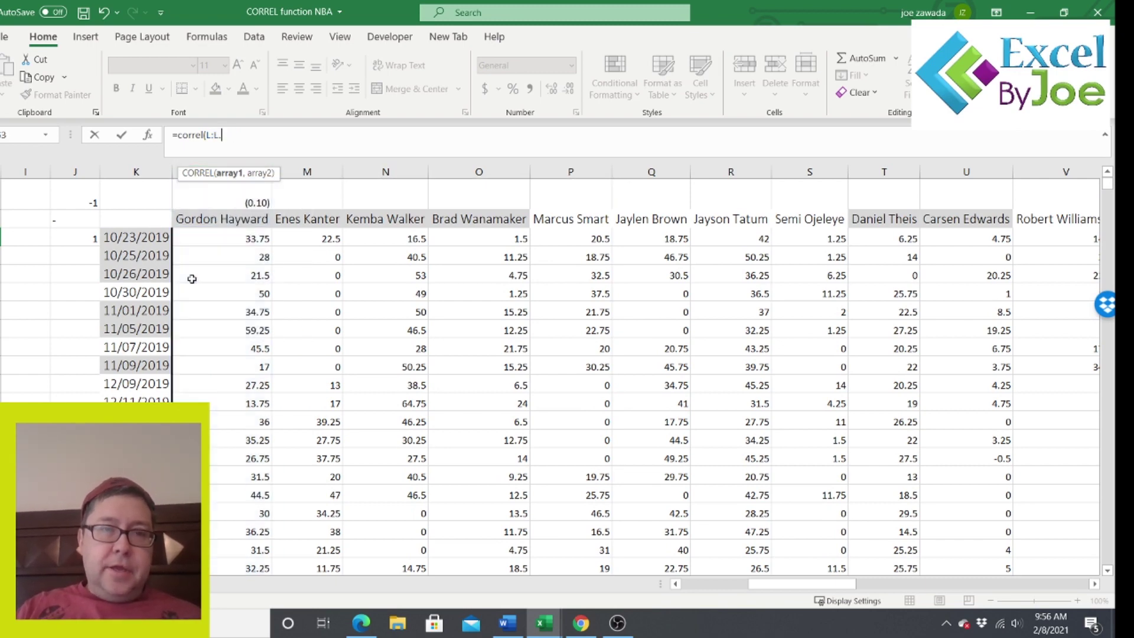
click(308, 172)
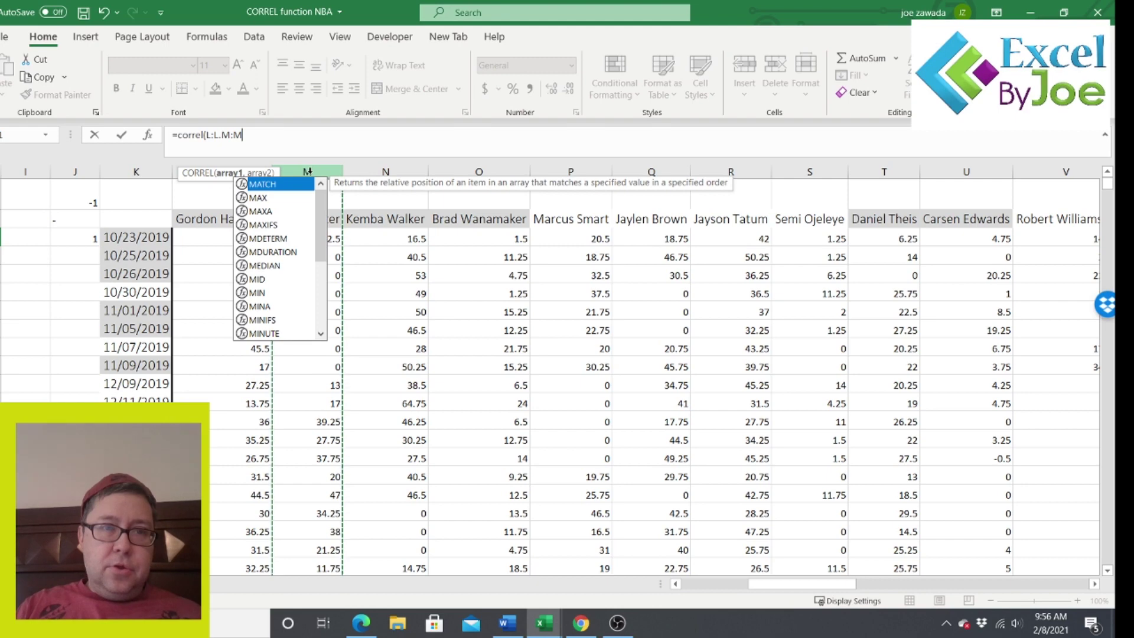
text())
key(Return)
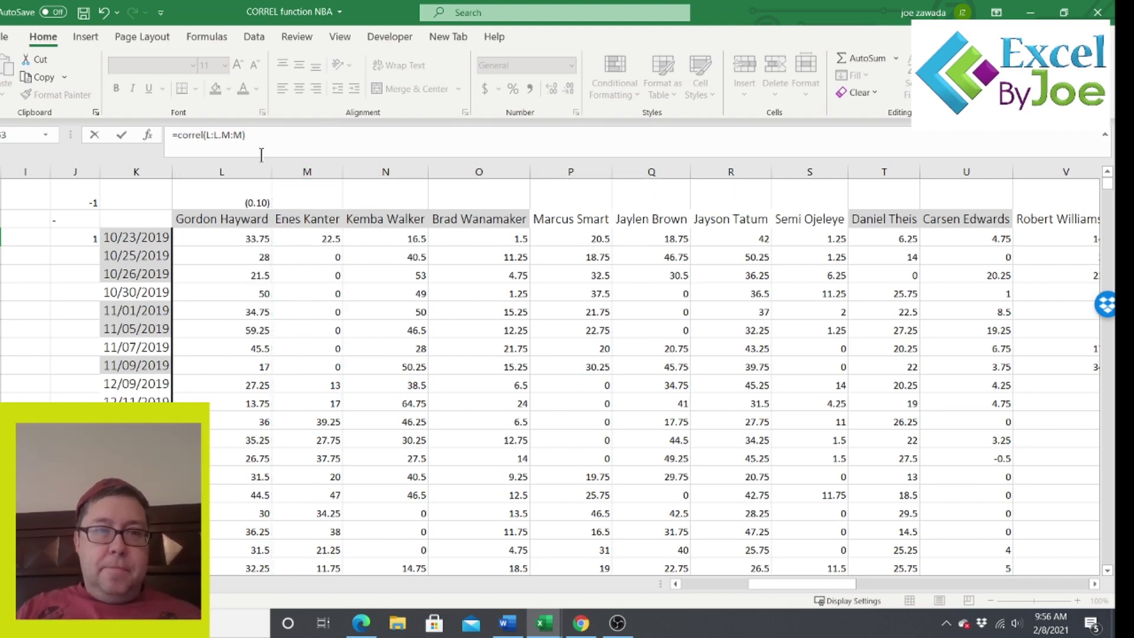
Step: Dismiss the too-few-arguments error and replace the stray period with a comma, giving -0.030527181
key(Return)
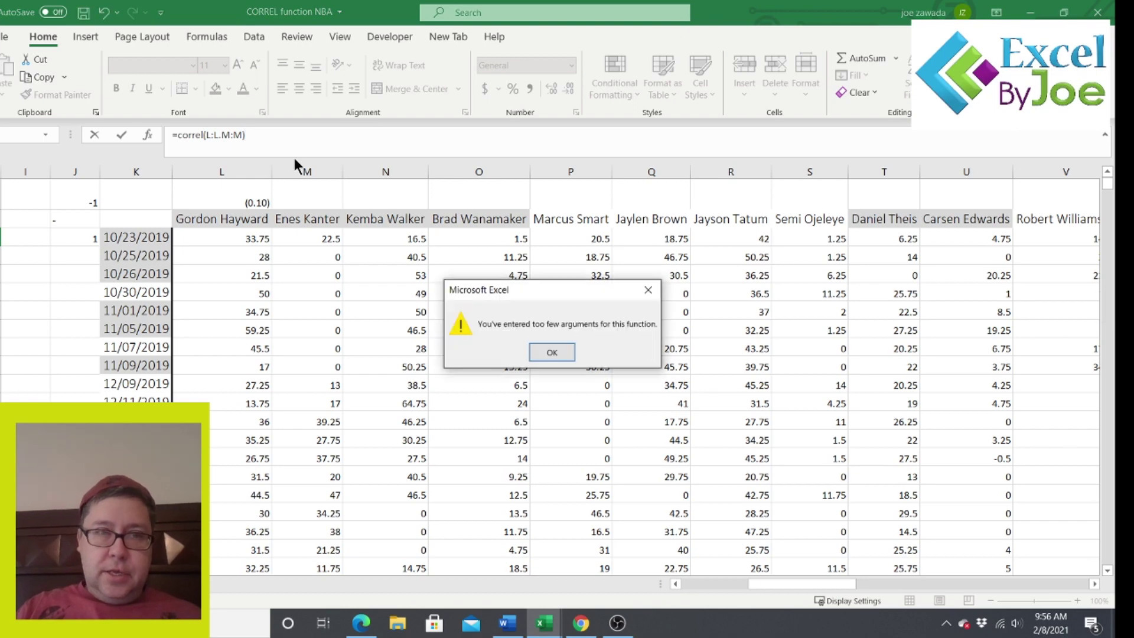
key(Return)
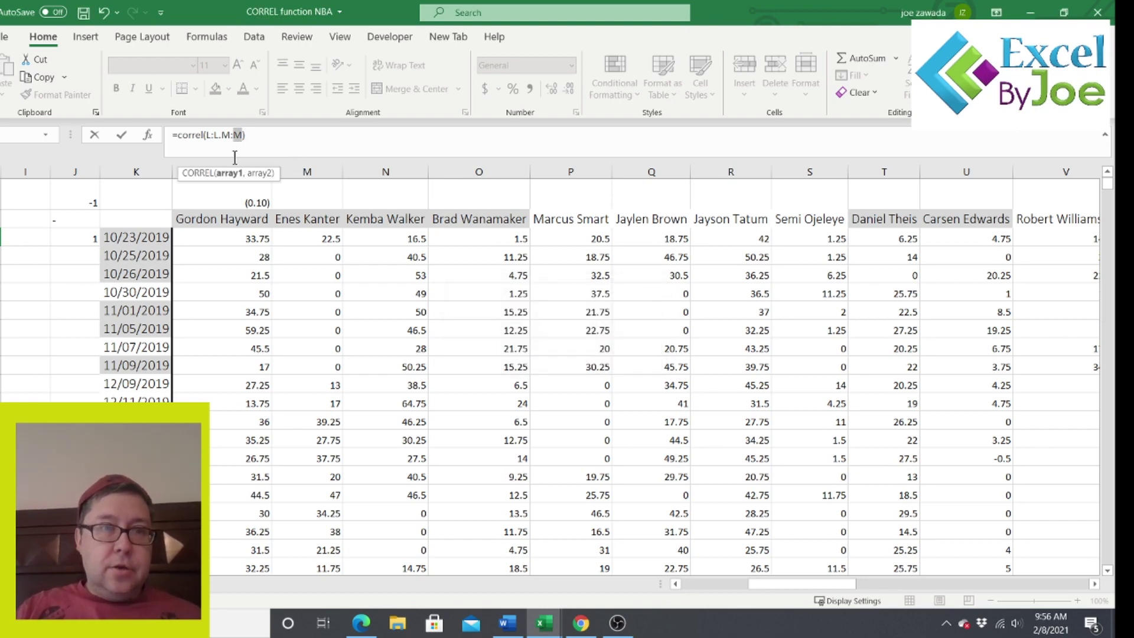
click(223, 138)
key(BackSpace)
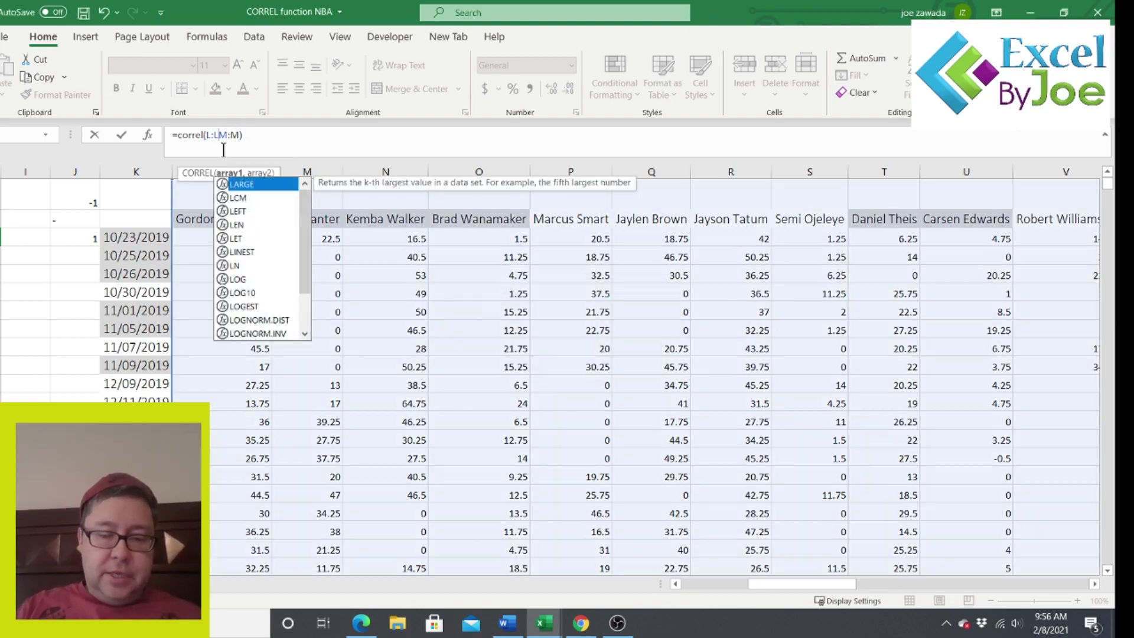
text(,)
key(Return)
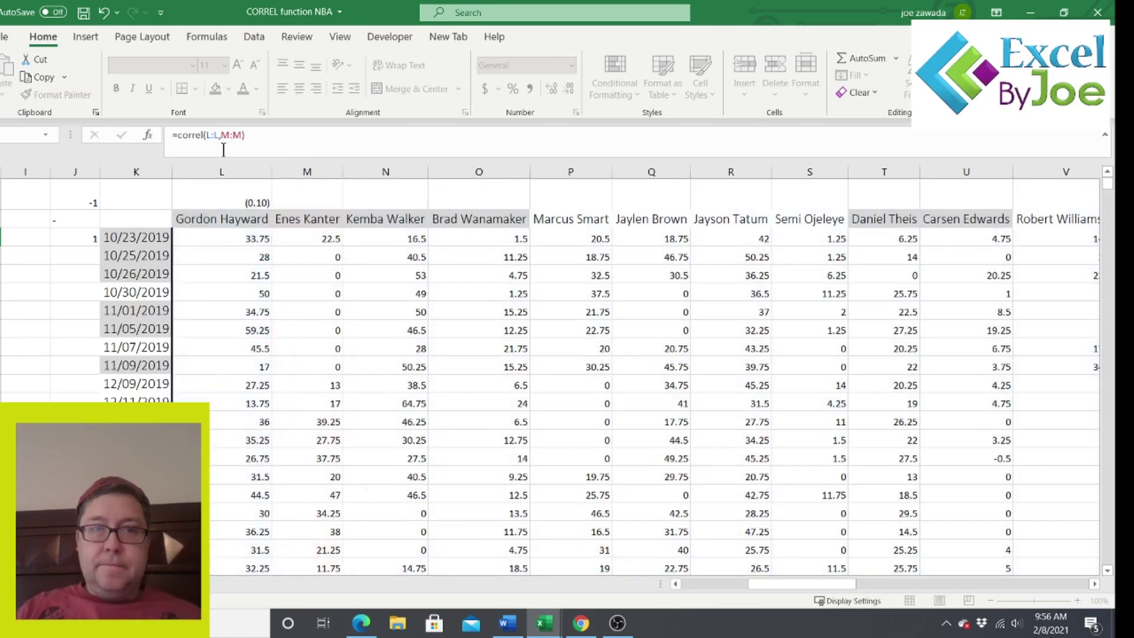
click(1055, 238)
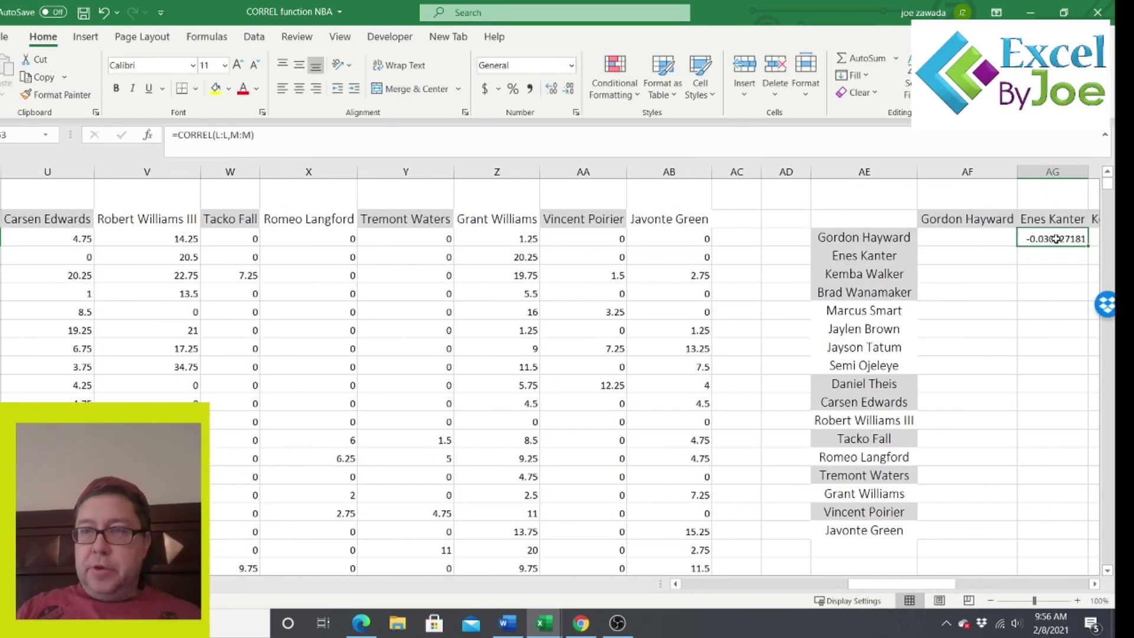
drag(842, 582, 764, 589)
Step: Inspect the SUMIFS formulas in L2, L3 and Hayward's 12/04/2019 points, then return to AG4
click(249, 200)
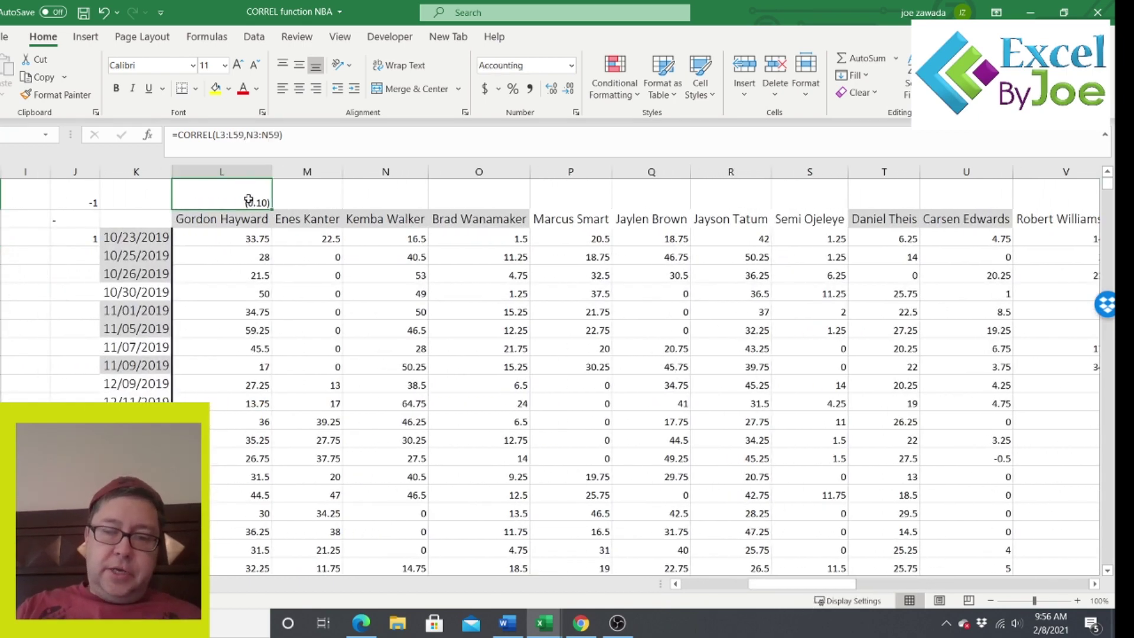
click(223, 237)
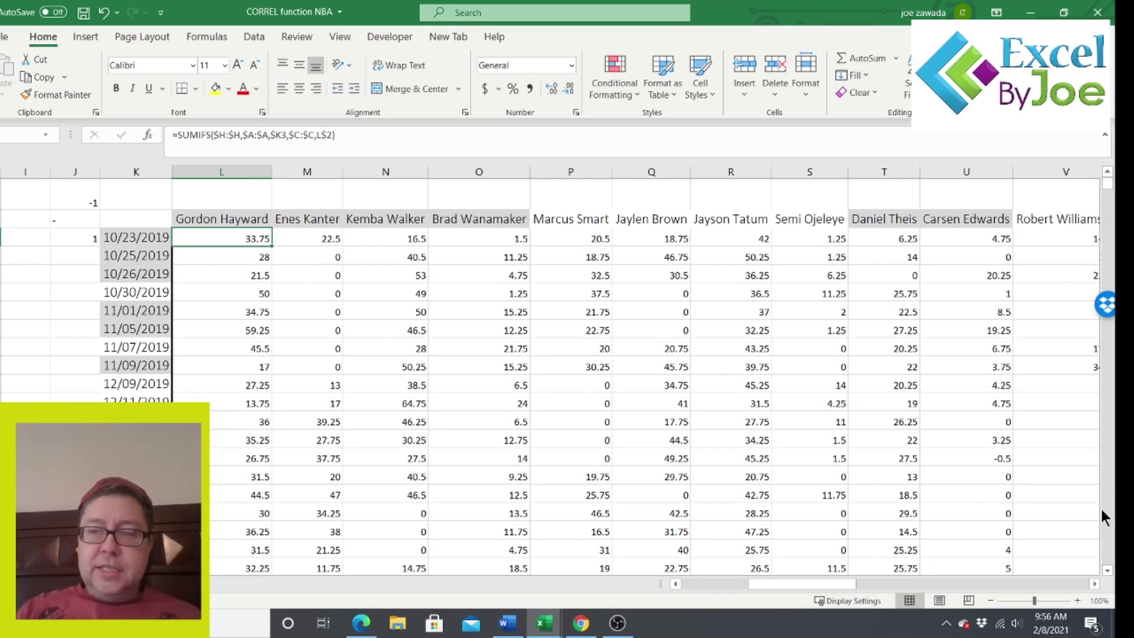
scroll(1104, 519, down, 7)
scroll(1107, 519, down, 5)
scroll(1107, 519, up, 9)
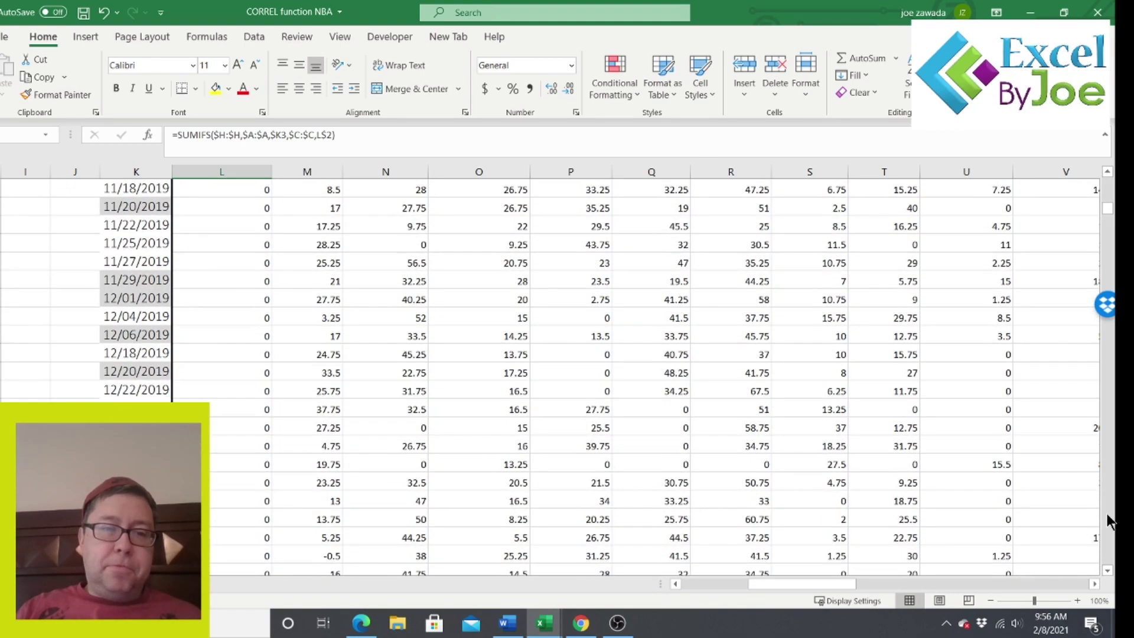
click(239, 321)
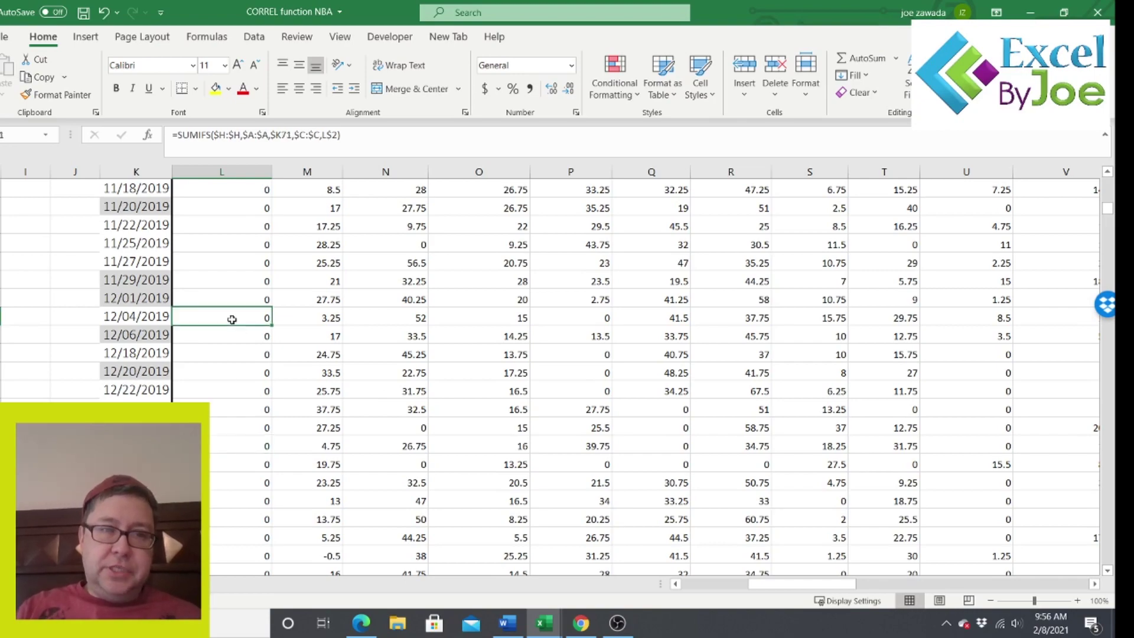
scroll(1113, 207, down, 8)
scroll(1111, 195, up, 6)
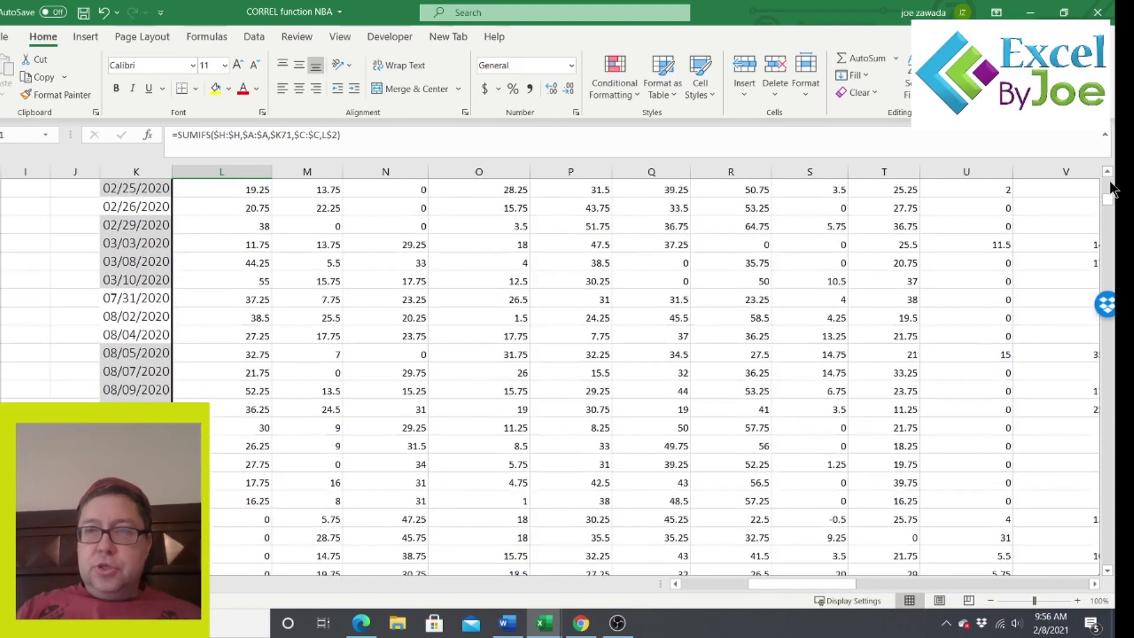
scroll(1110, 189, up, 6)
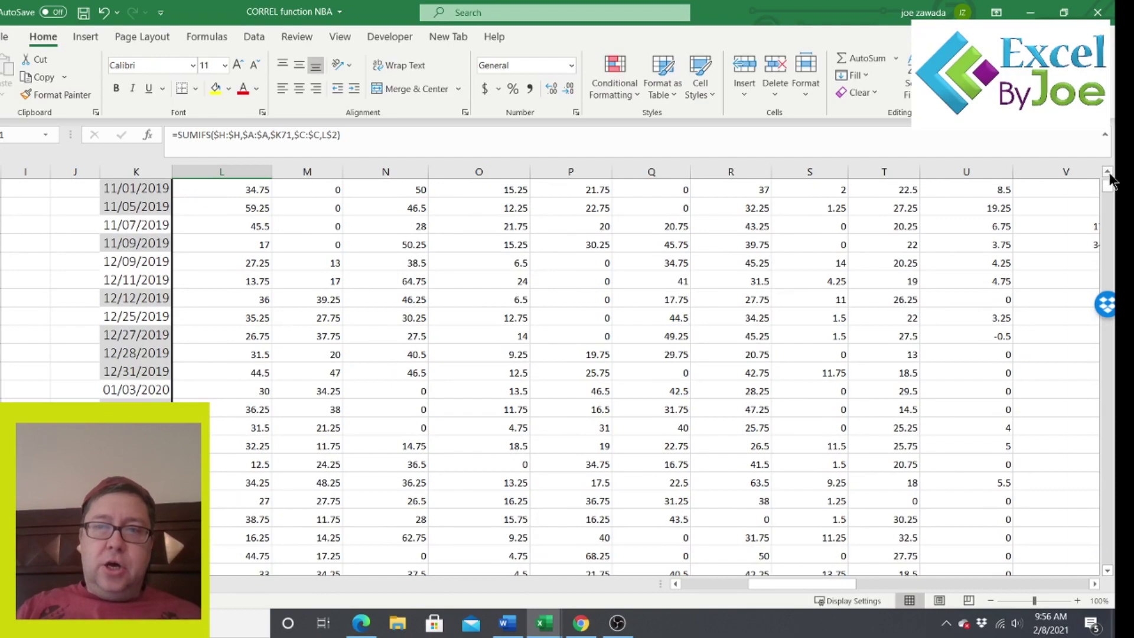
scroll(1110, 177, up, 1)
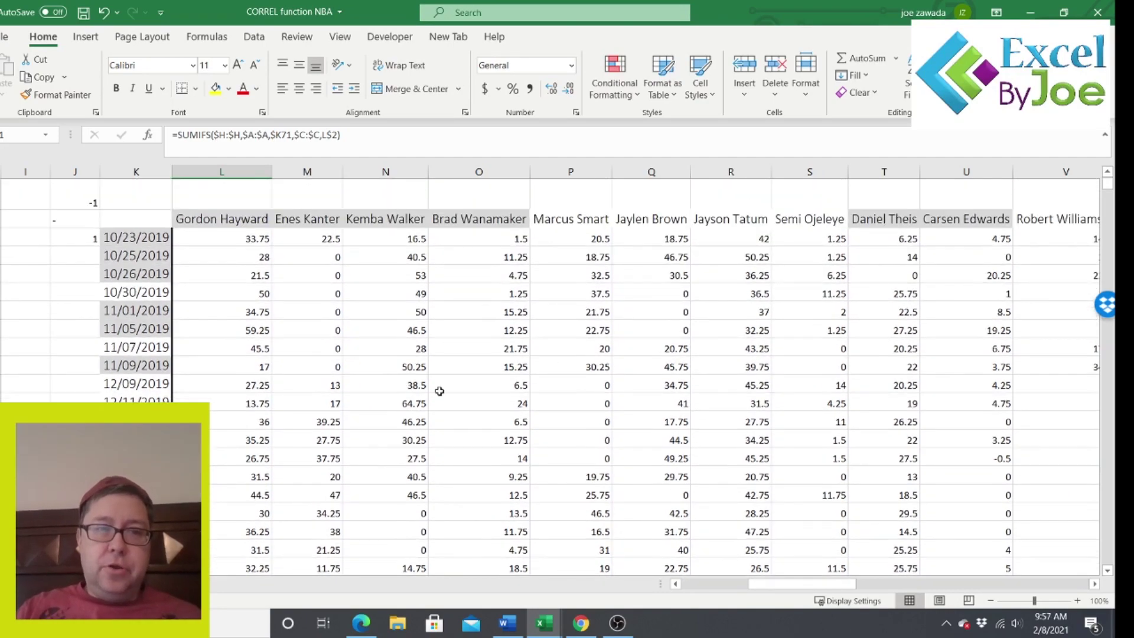
mouse_move(810, 588)
mouse_down()
mouse_move(951, 582)
mouse_move(821, 589)
mouse_up()
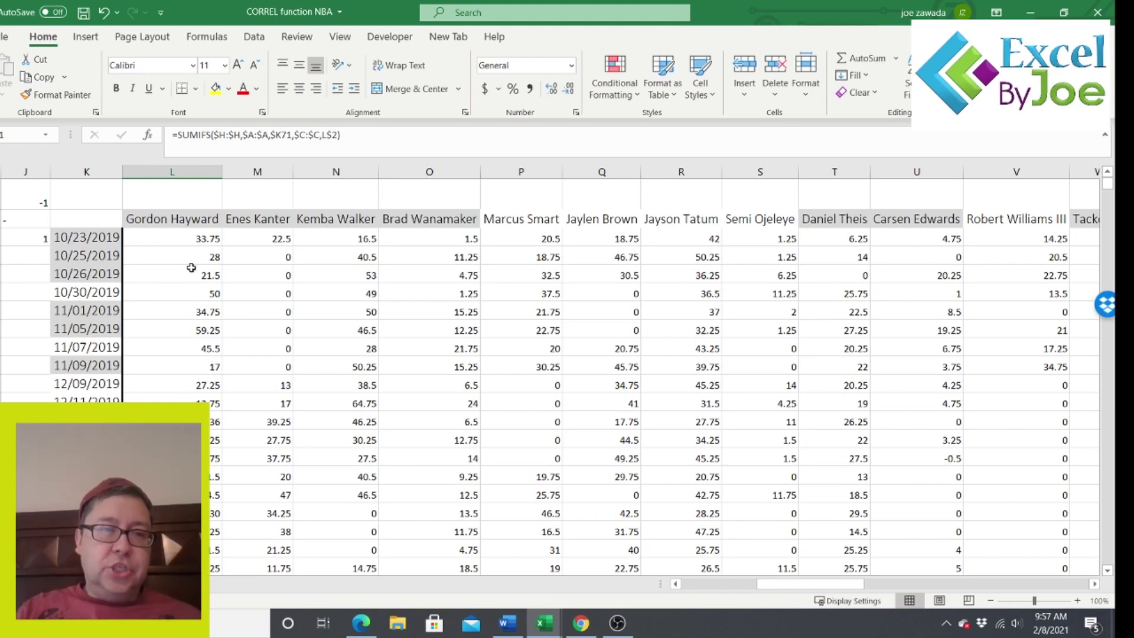
drag(828, 582, 987, 567)
click(323, 241)
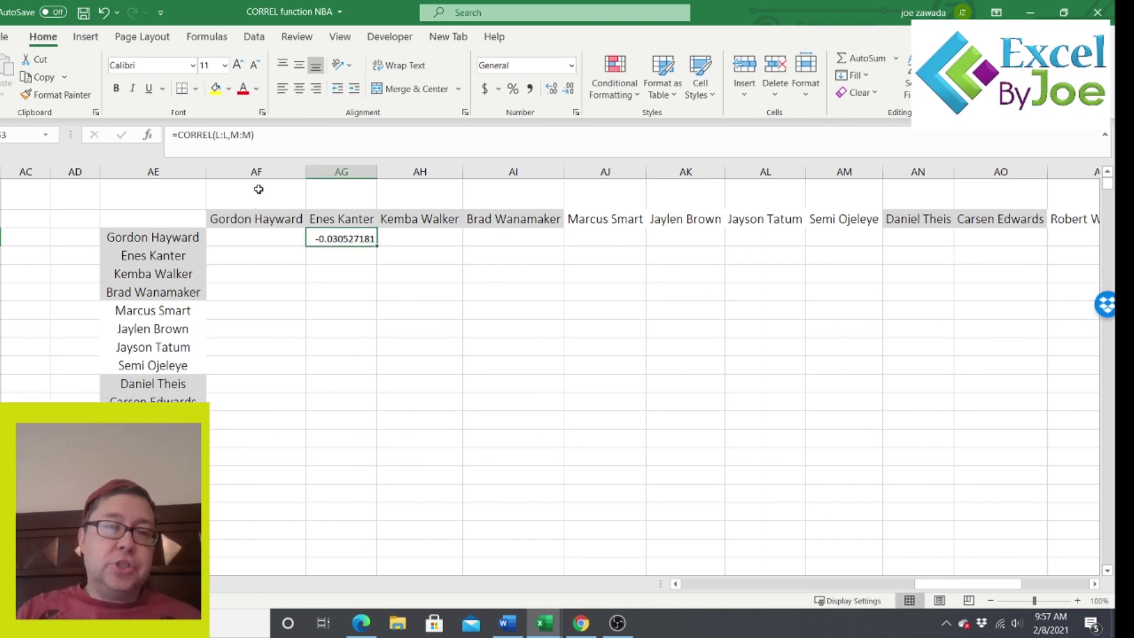
Step: Lock AG4's first range as $L:$L and fill =CORREL($L:$L,M:M) across Gordon Hayward's row
click(210, 137)
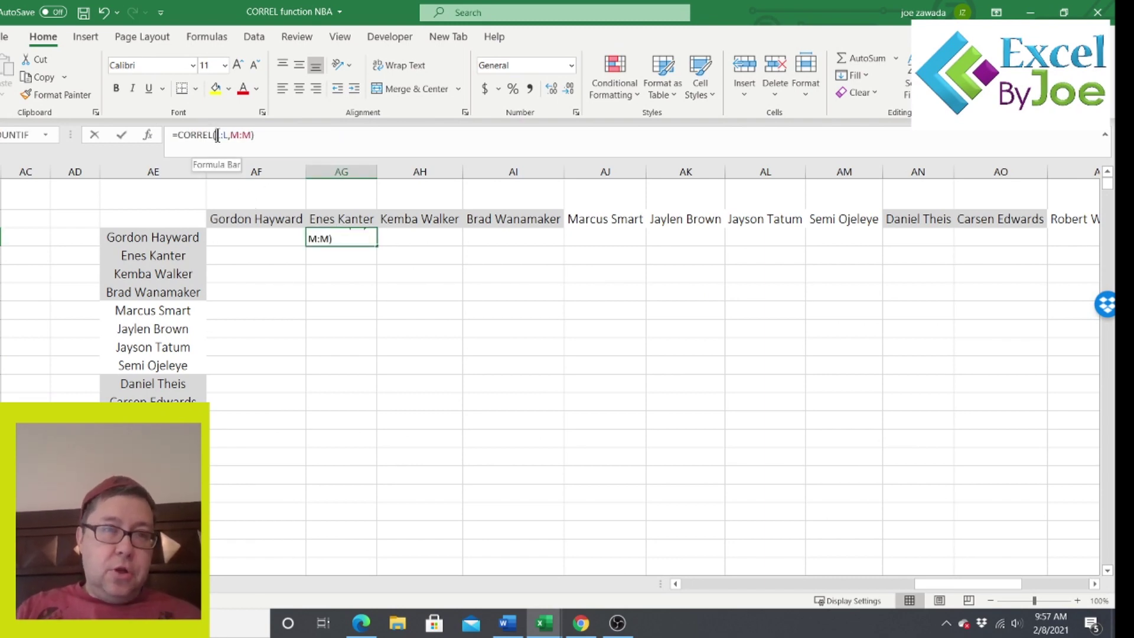
text($L:)
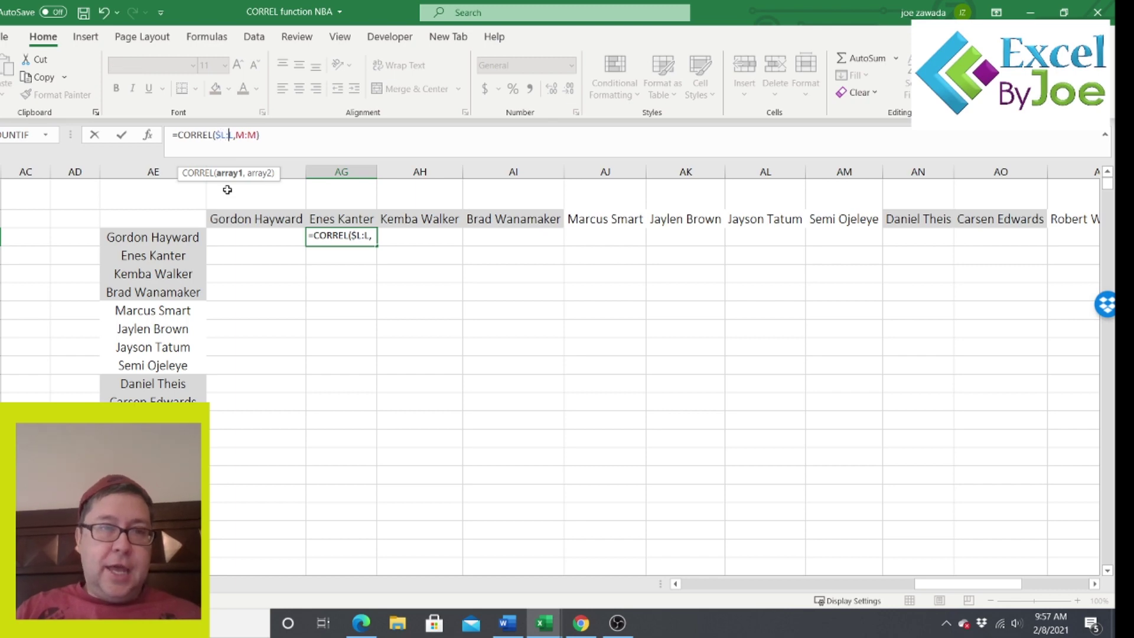
text($)
key(Return)
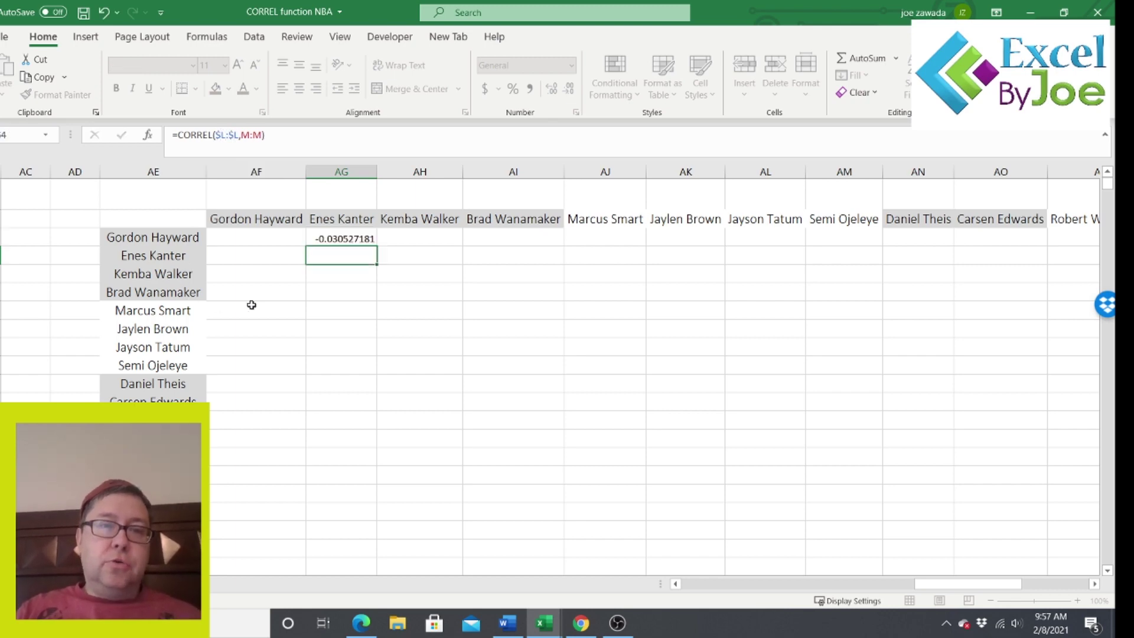
click(339, 233)
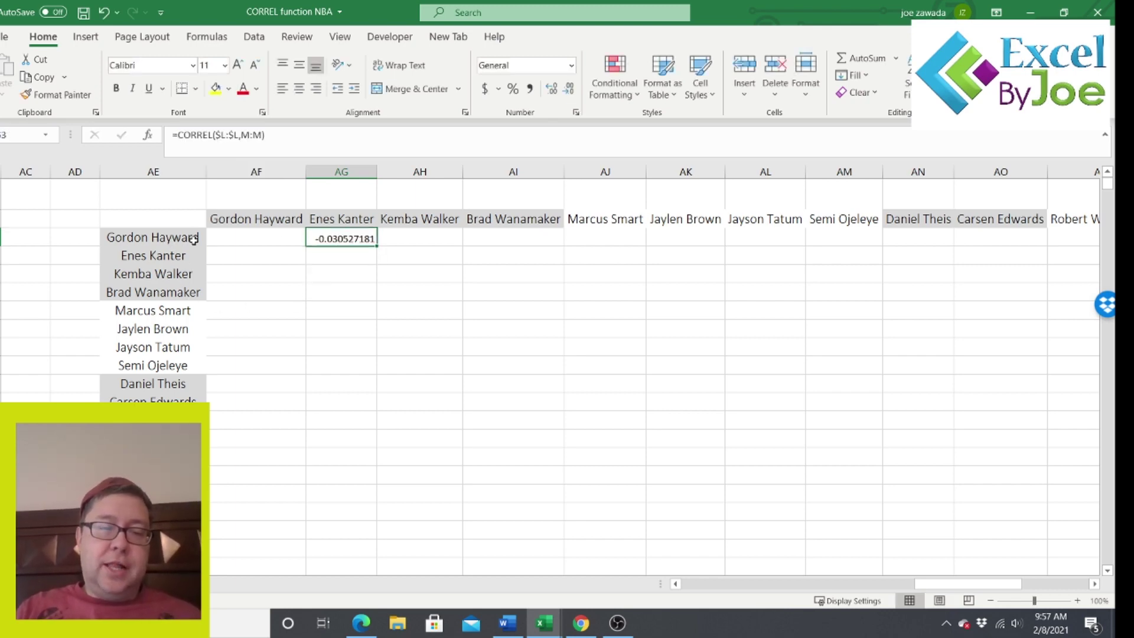
drag(376, 245, 994, 241)
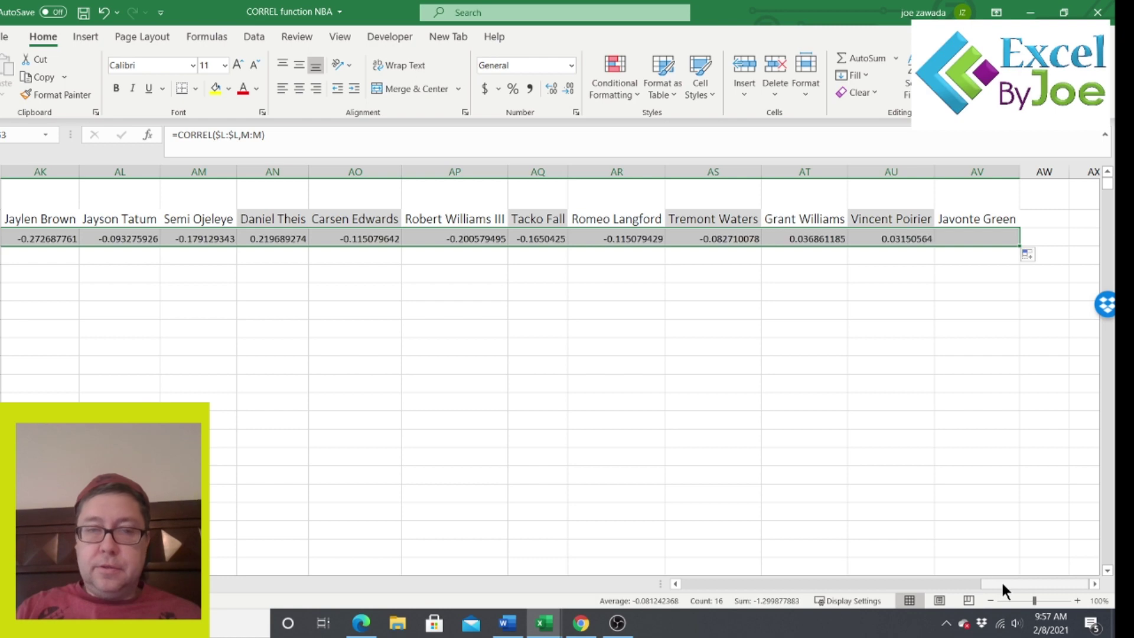
drag(1001, 580, 952, 586)
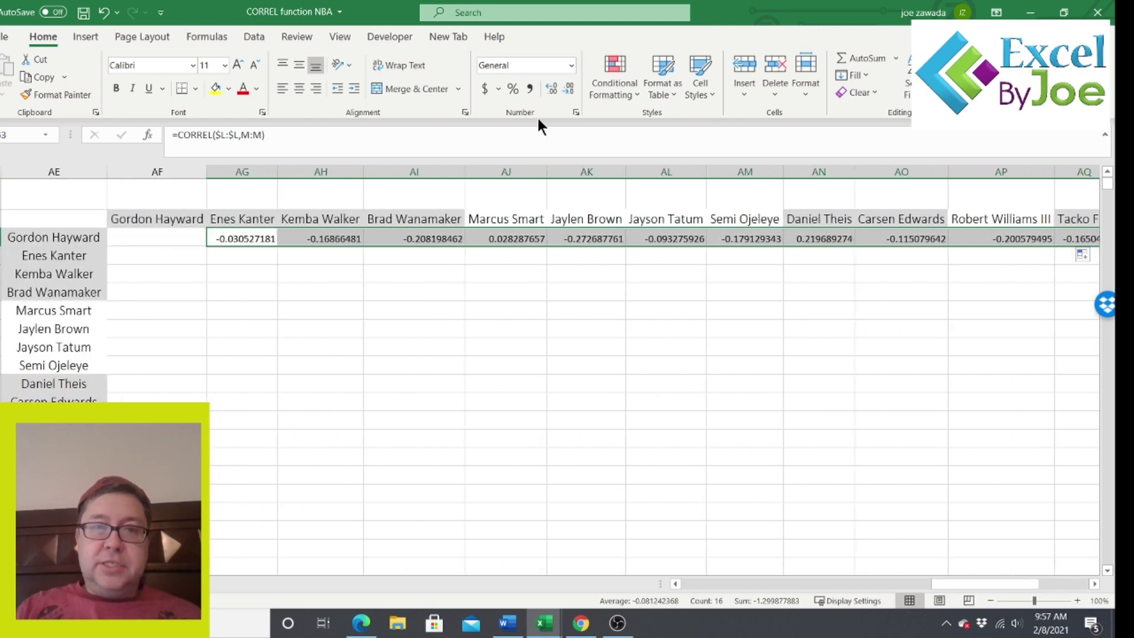
Step: Apply Comma Style to row 4's correlations and copy AH4's Kemba Walker formula down into AH5
click(529, 89)
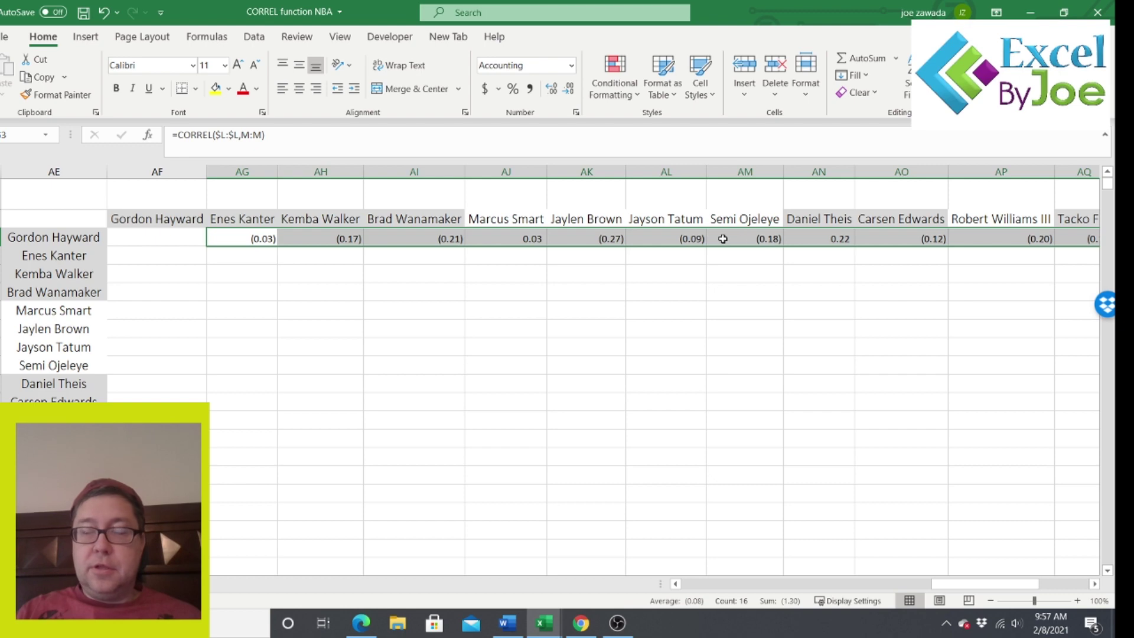
click(331, 238)
drag(367, 246, 361, 260)
click(314, 253)
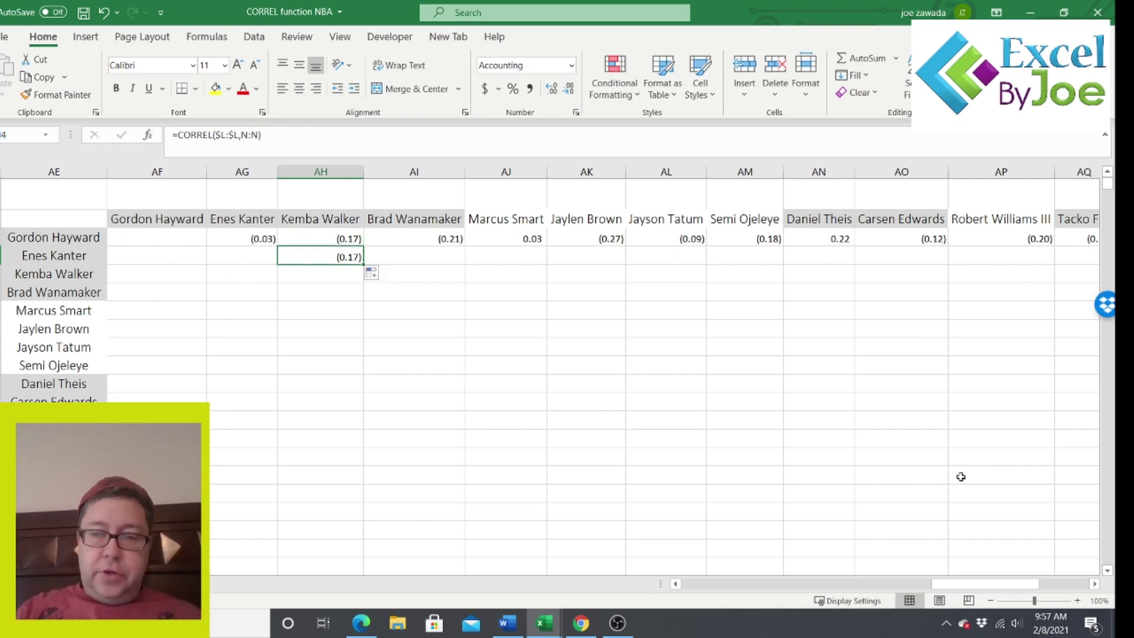
Step: Change AH5 to =CORREL($M:$M,N:N) and fill it right across Enes Kanter's row
drag(979, 583, 791, 590)
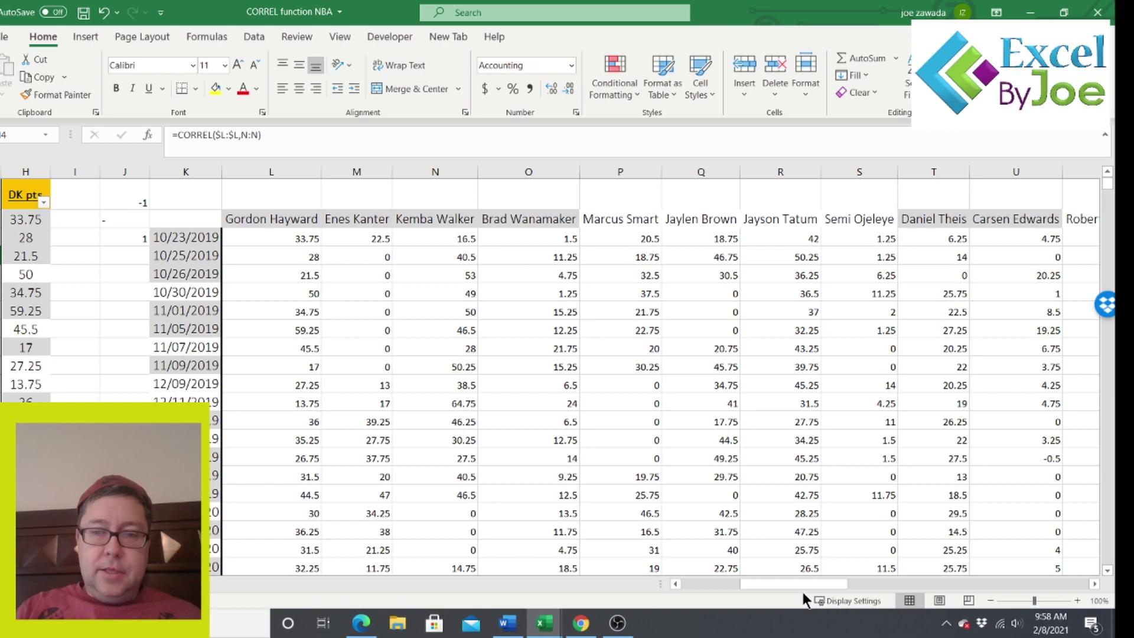
drag(836, 584, 969, 583)
key(ctrl+v)
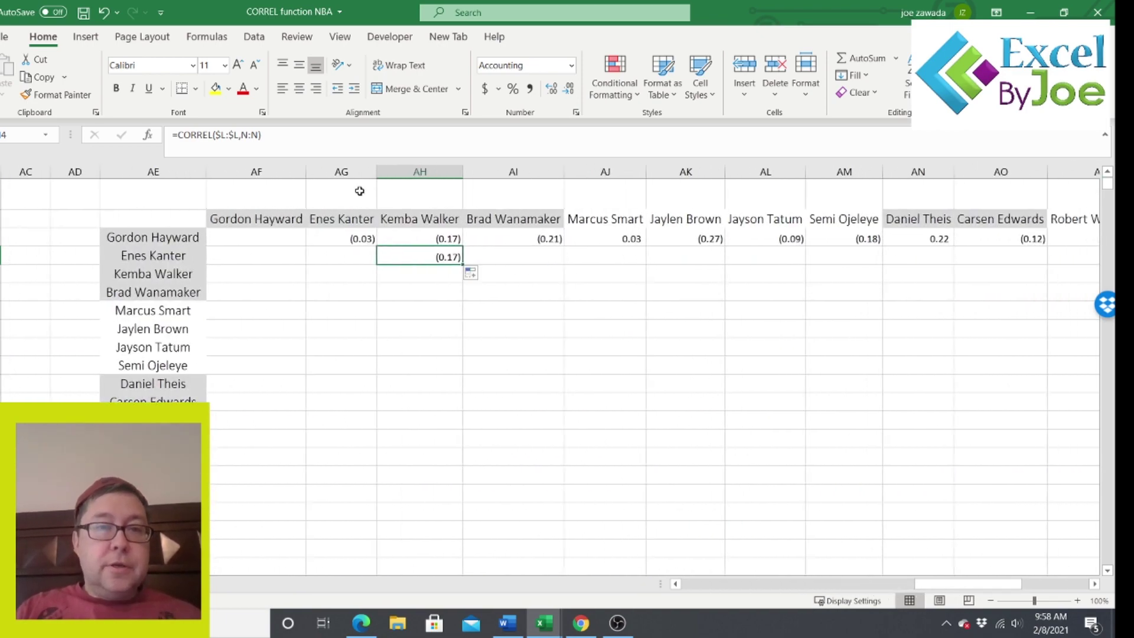
click(240, 135)
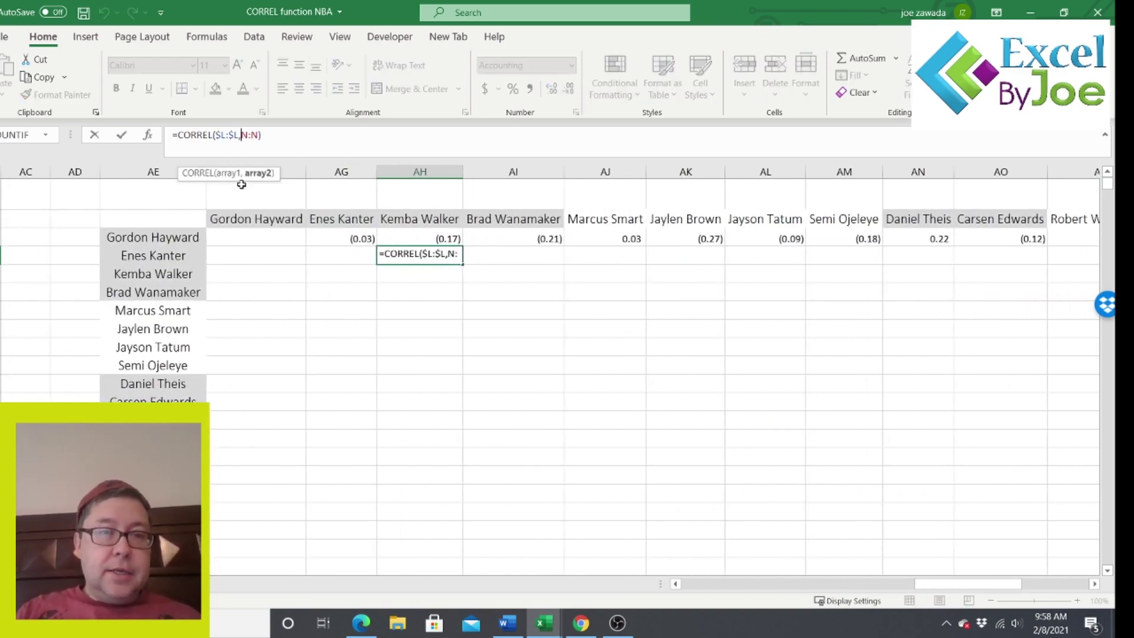
text(m/)
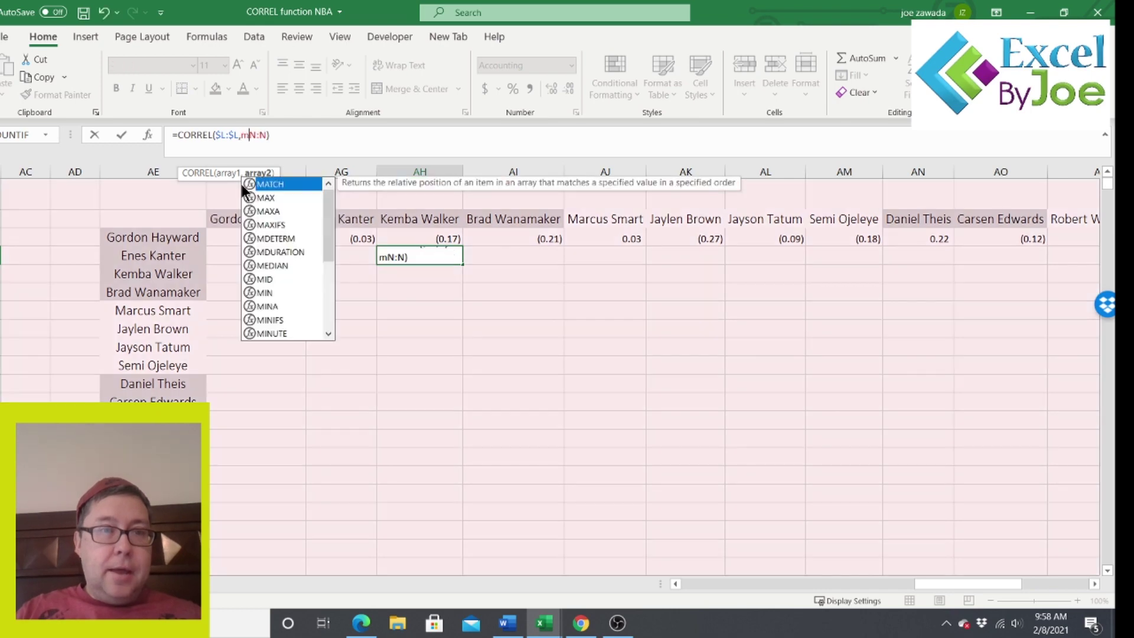
key(BackSpace)
key(BackSpace)
key(BackSpace)
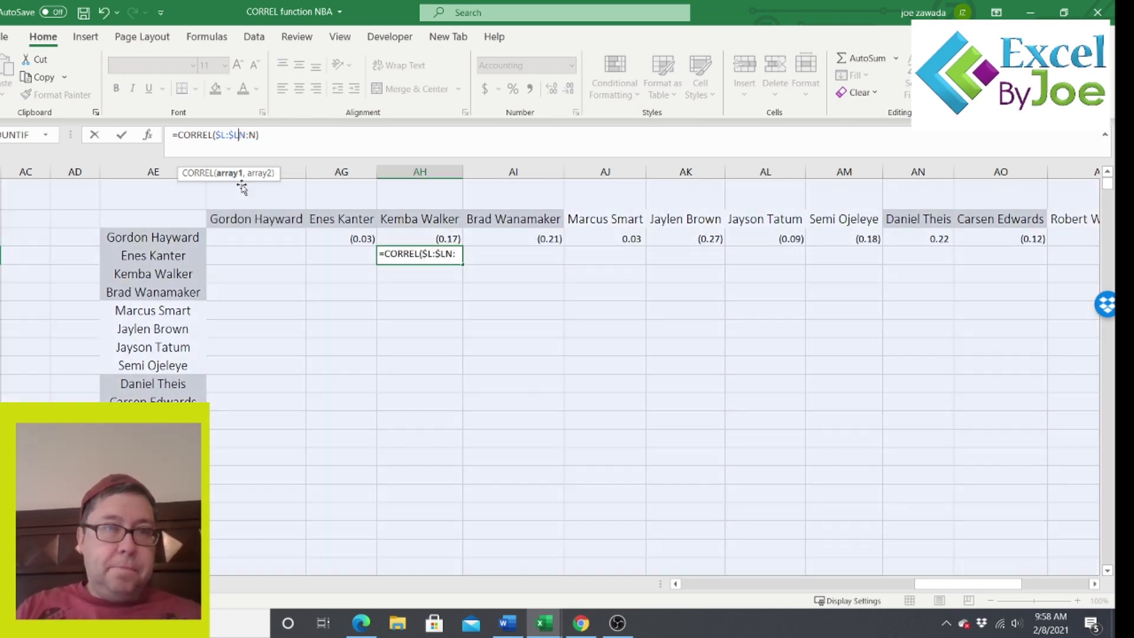
text(m,)
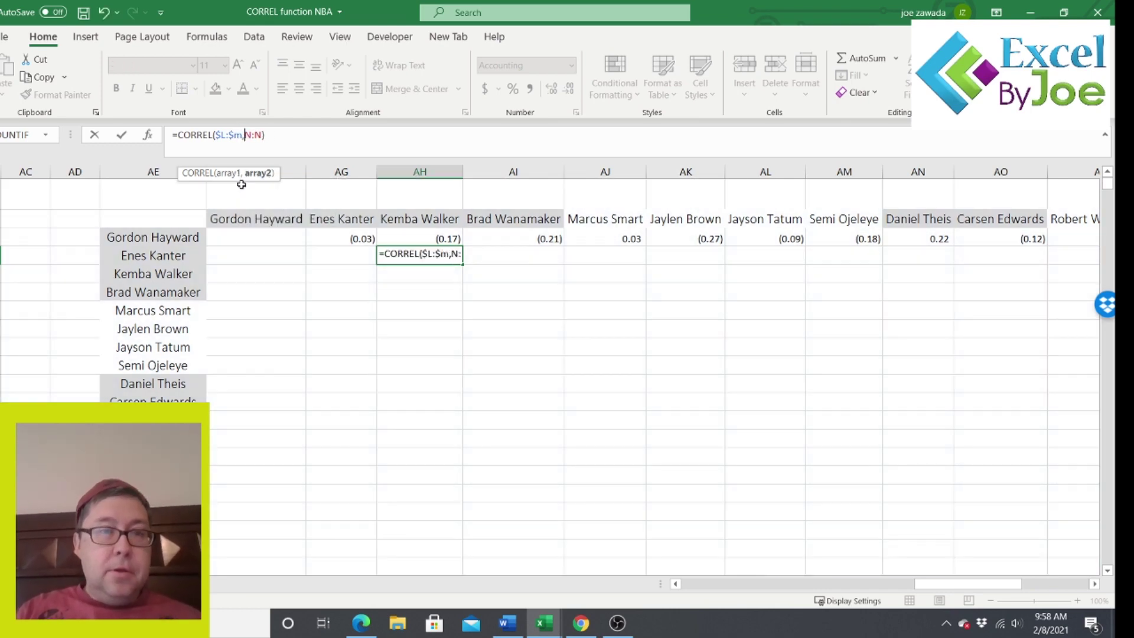
click(224, 137)
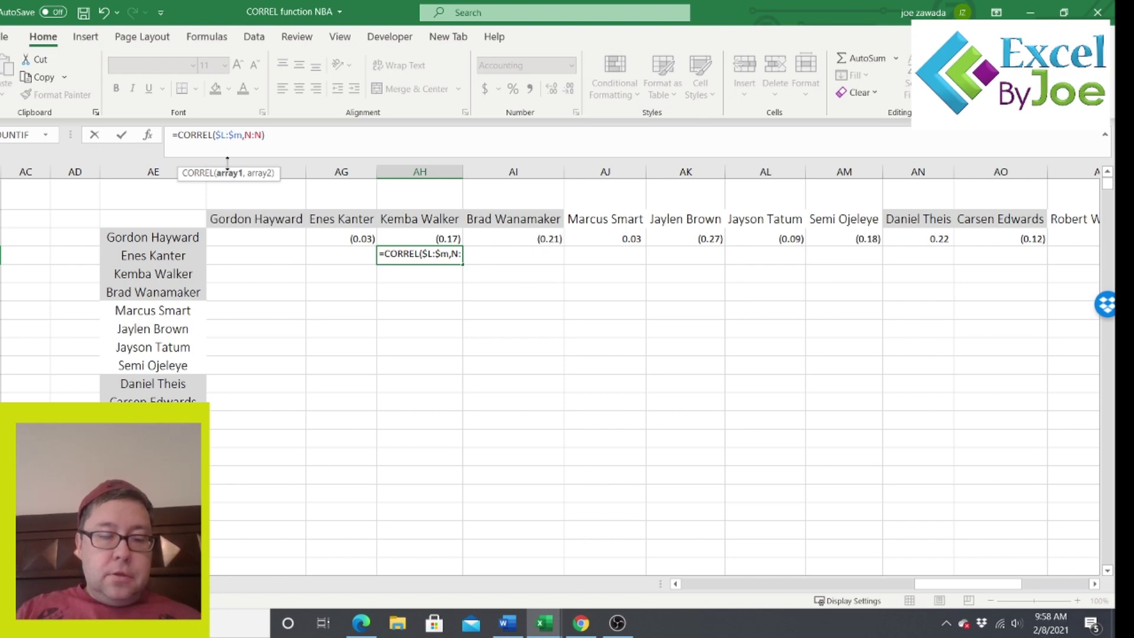
key(BackSpace)
text(m)
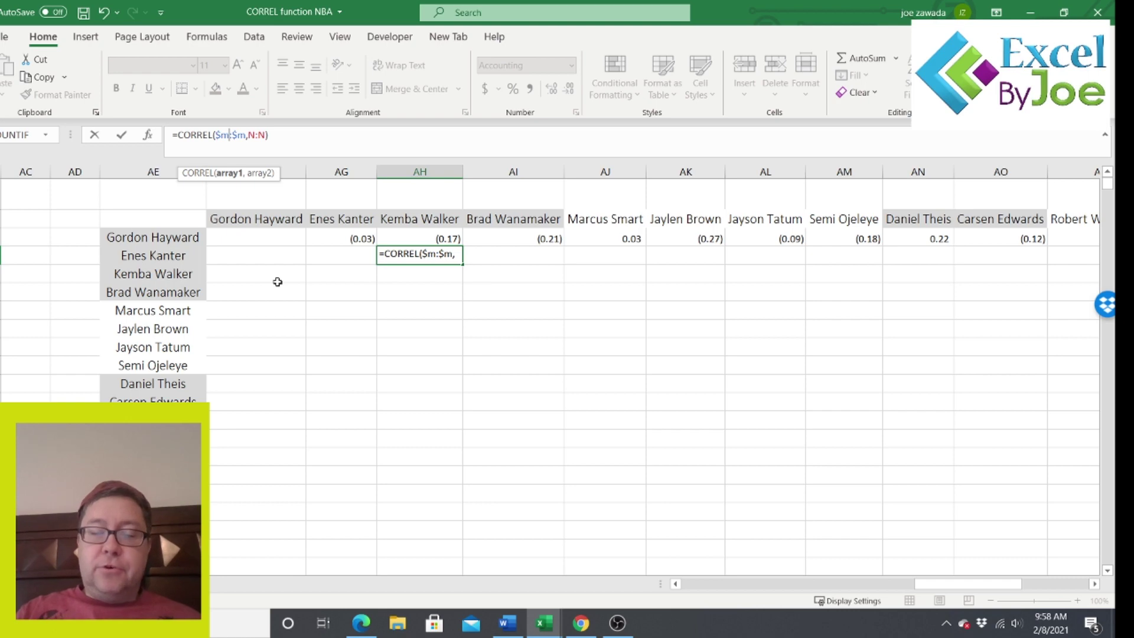
key(Return)
click(429, 257)
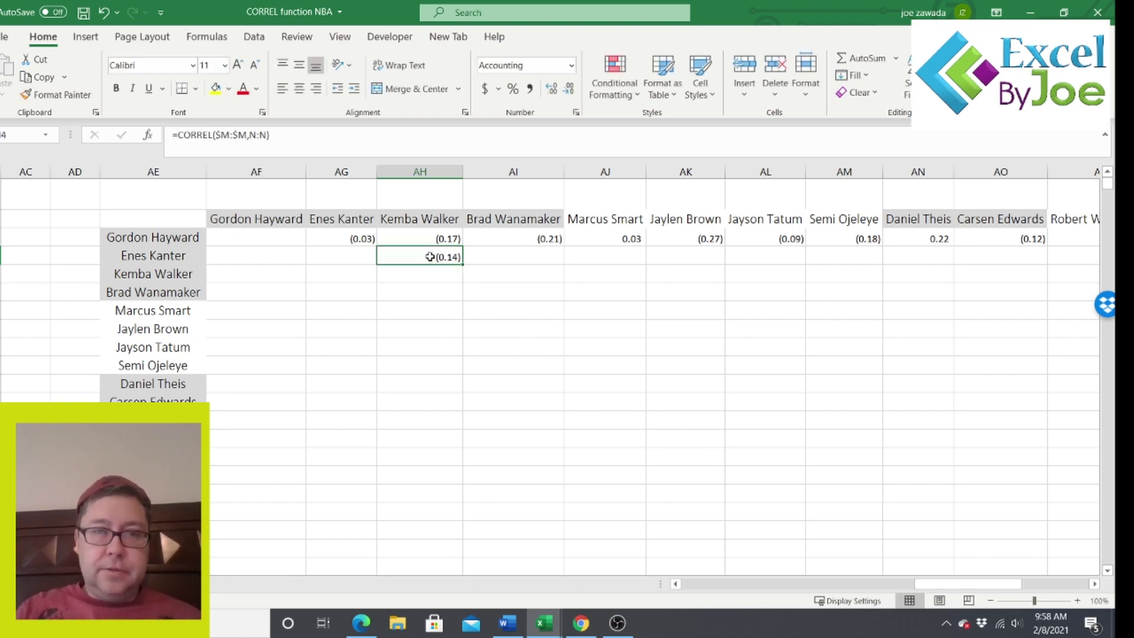
mouse_move(461, 262)
mouse_down()
mouse_move(677, 283)
mouse_move(1033, 289)
mouse_move(1090, 270)
mouse_move(1062, 281)
mouse_up()
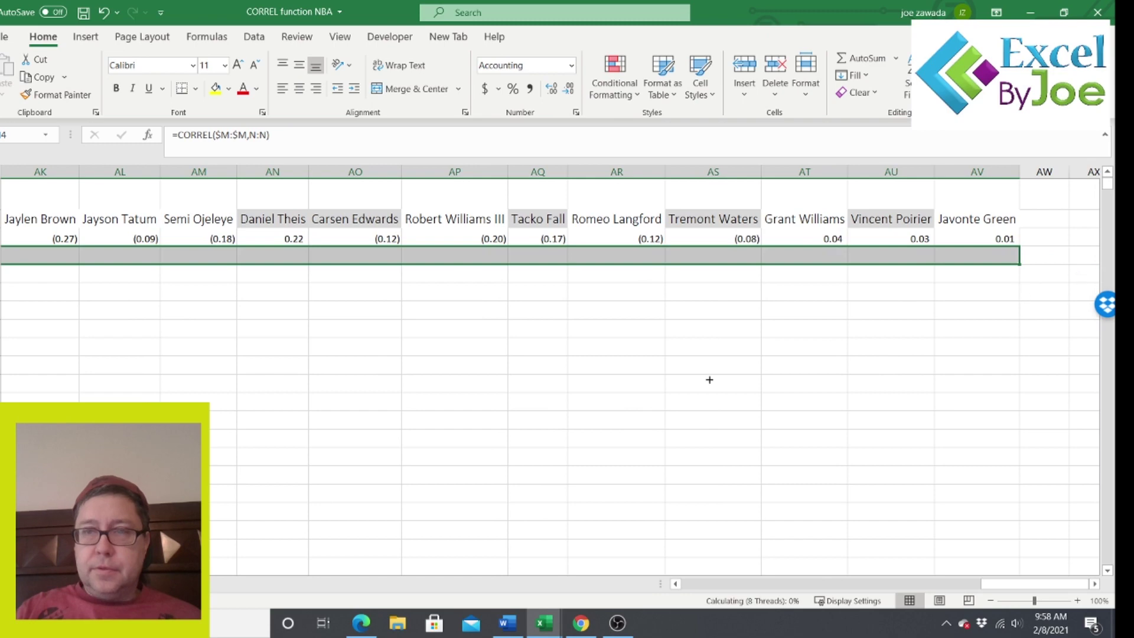
drag(990, 583, 904, 589)
Step: Fill Kemba Walker's row with $N:$N correlations, starting at (0.15) versus Brad Wanamaker
click(670, 258)
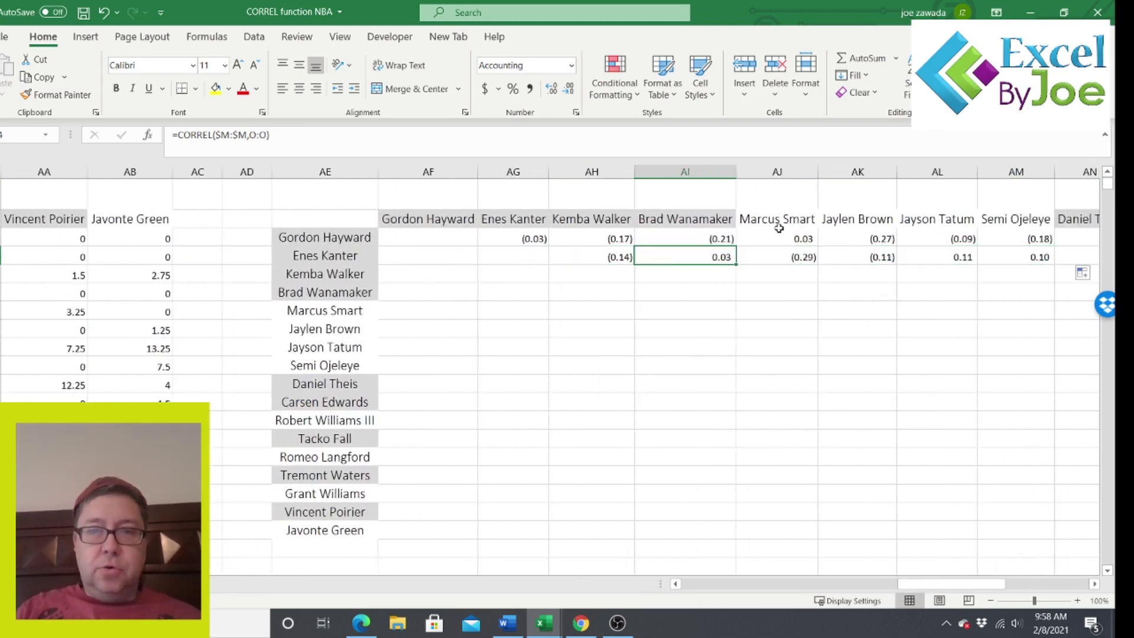
click(792, 258)
click(686, 258)
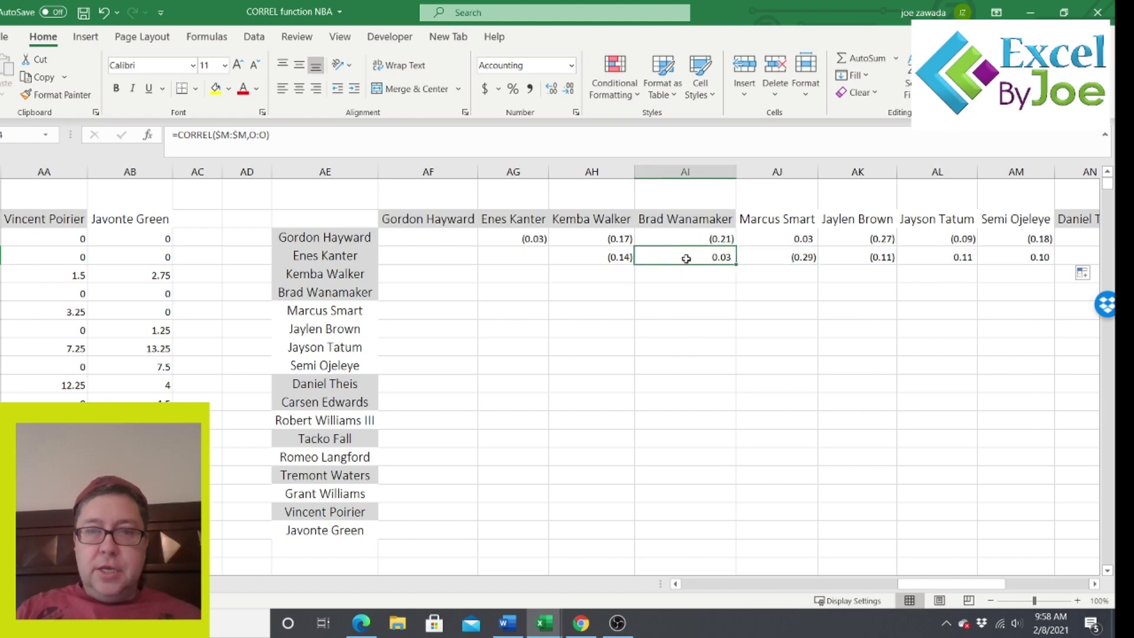
drag(733, 274, 701, 283)
click(692, 273)
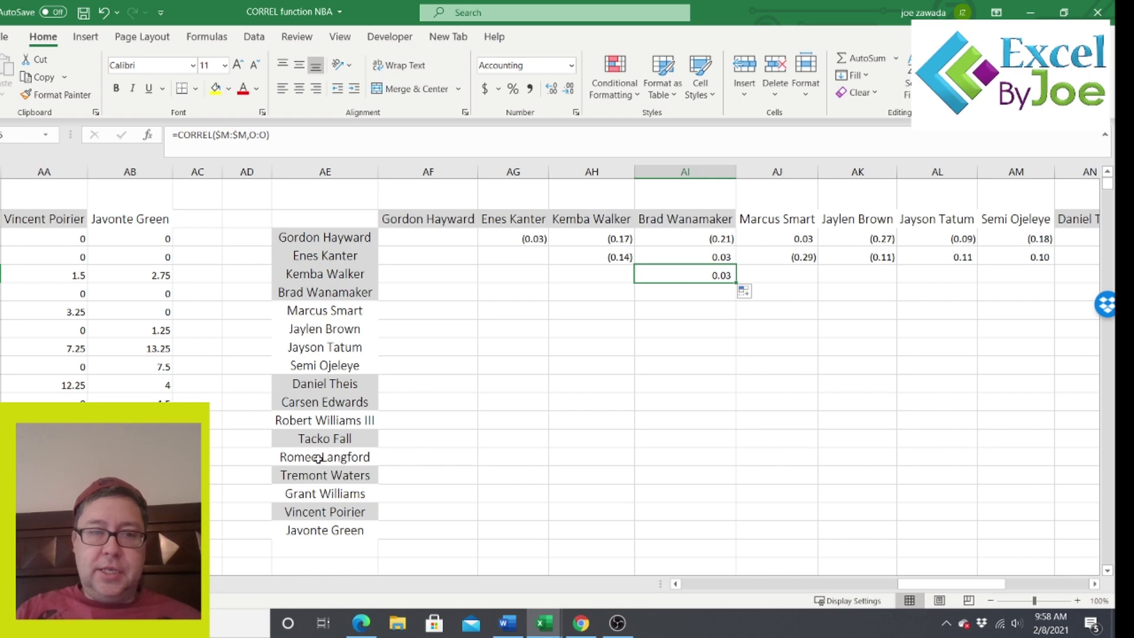
click(247, 133)
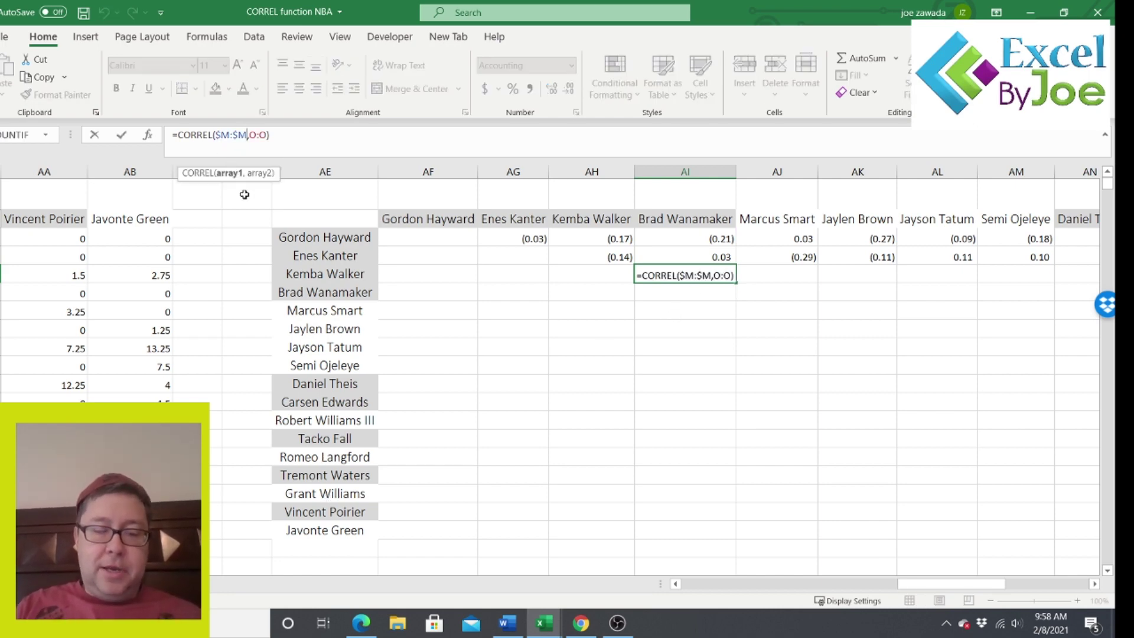
key(BackSpace)
text(n)
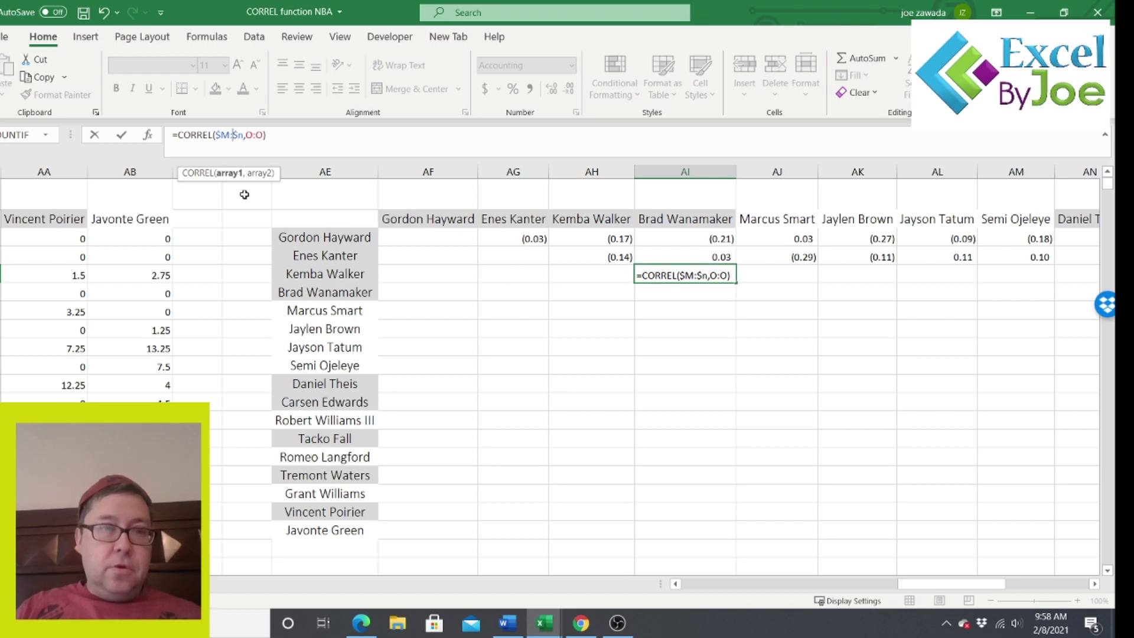
key(Return)
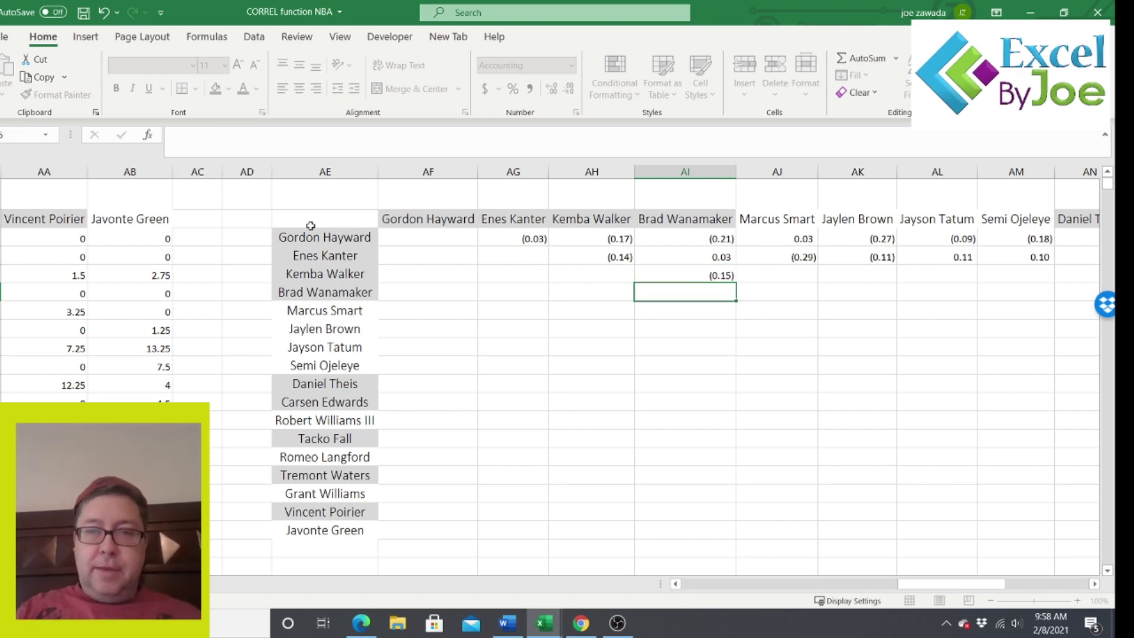
click(729, 276)
drag(736, 282, 1010, 276)
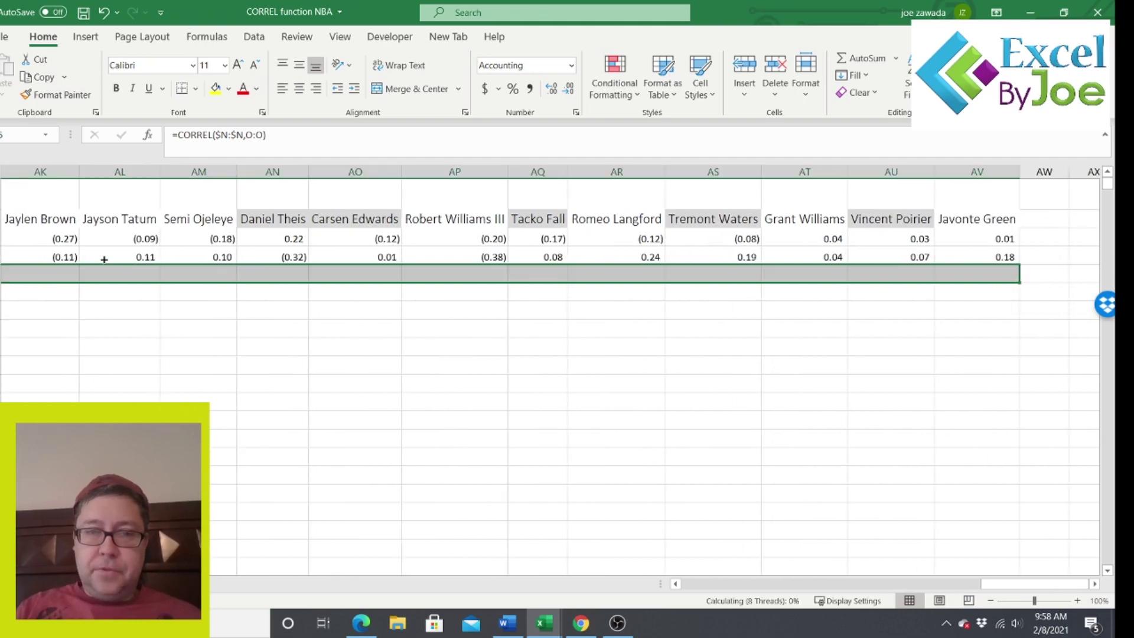
Step: Fill Brad Wanamaker's row with $O:$O correlations, giving (0.17) versus Marcus Smart
click(63, 287)
key(Left)
key(Left)
key(Left)
key(Left)
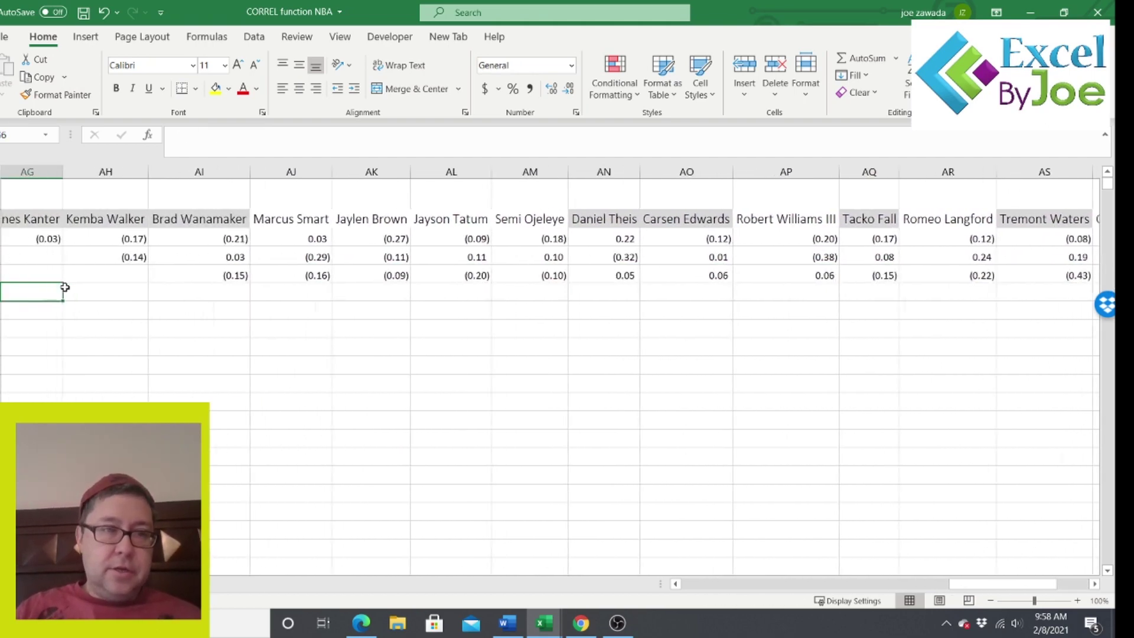
key(Left)
key(Left)
click(534, 276)
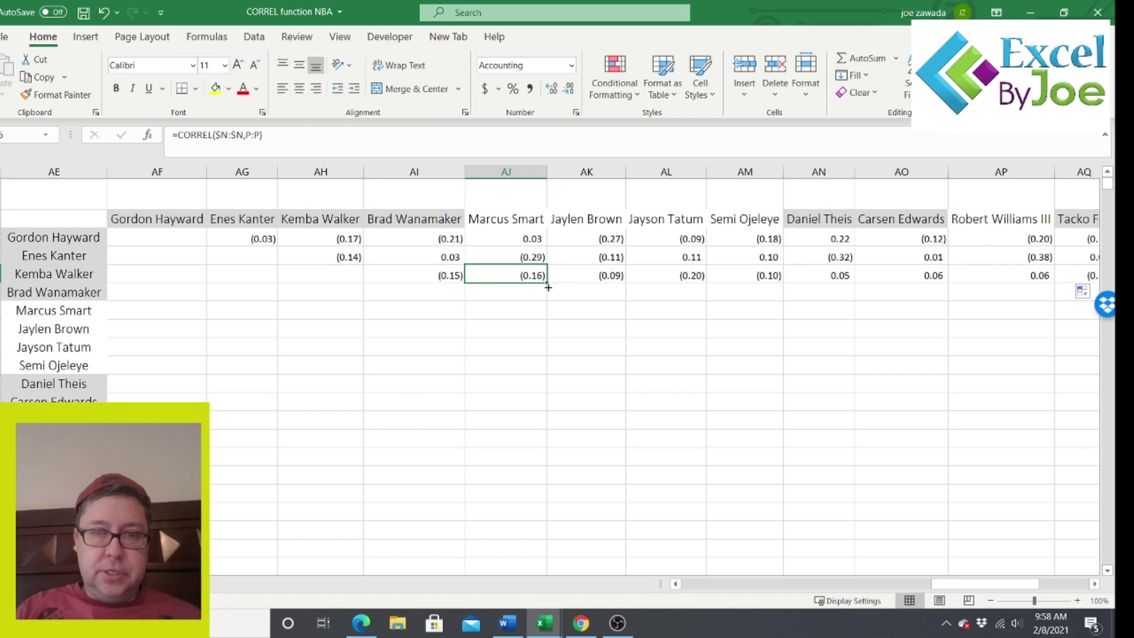
drag(546, 283, 547, 296)
click(517, 294)
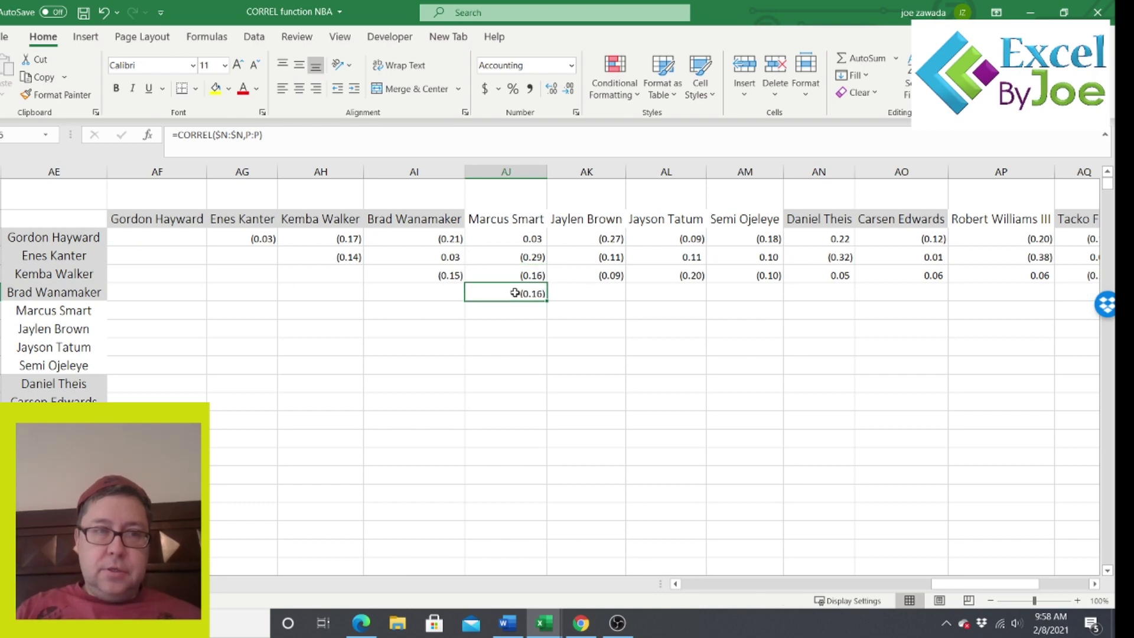
click(243, 134)
key(BackSpace)
text(o)
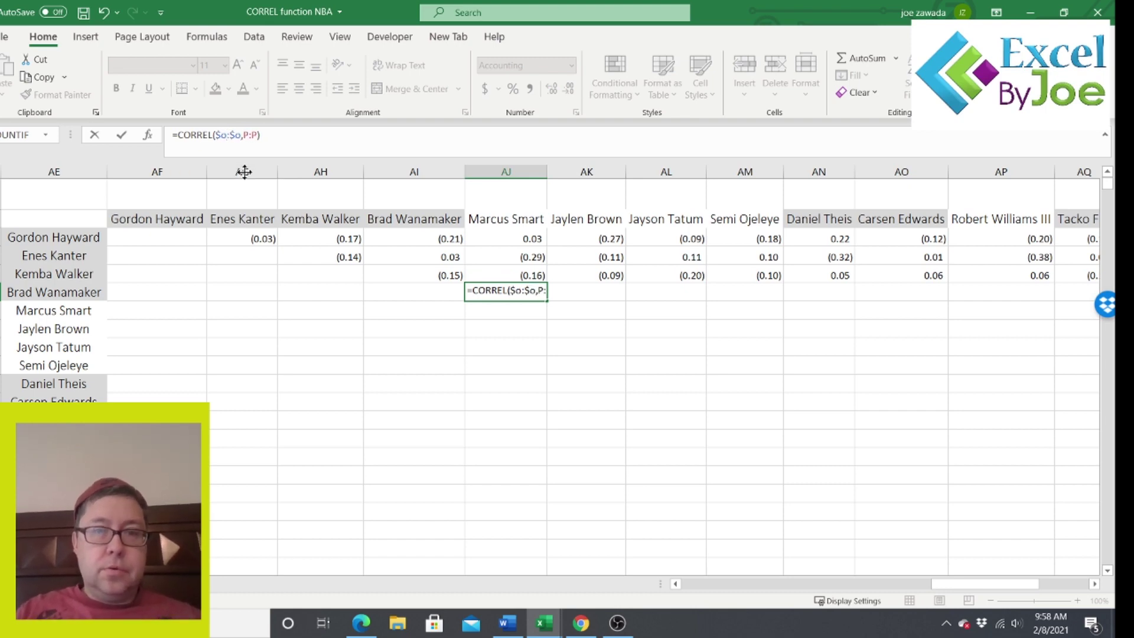
key(Return)
click(531, 296)
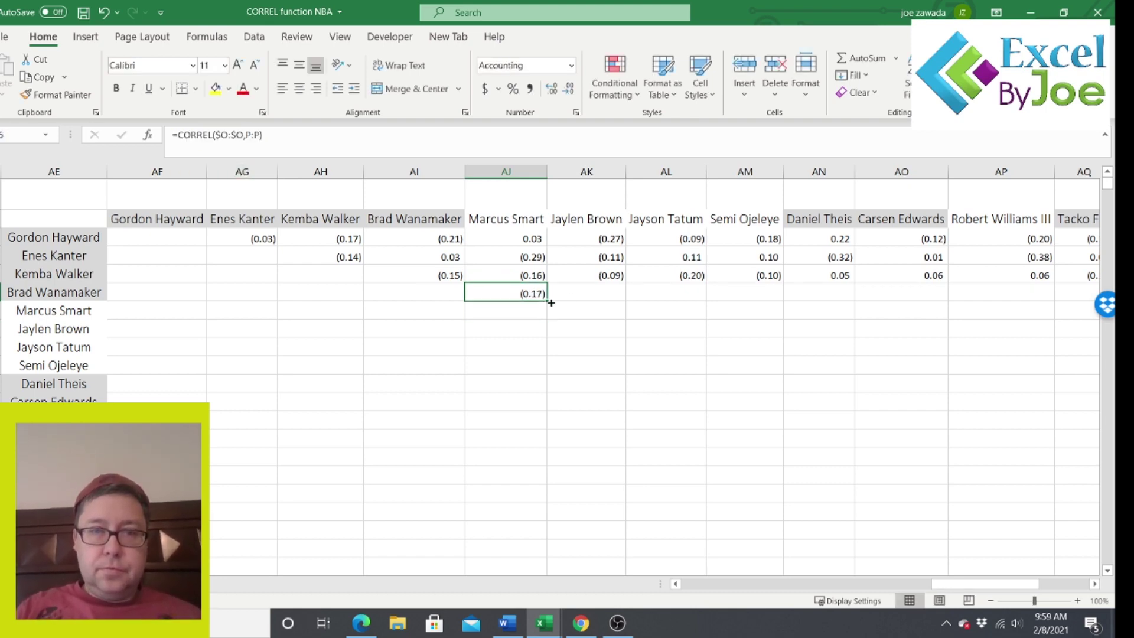
drag(549, 302, 974, 391)
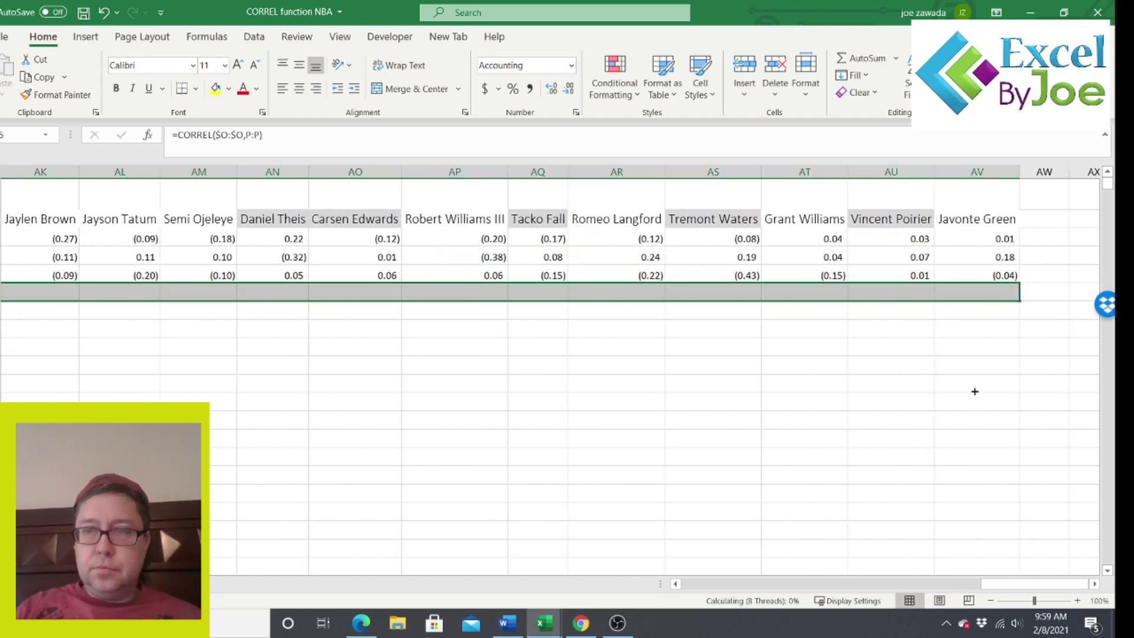
click(675, 583)
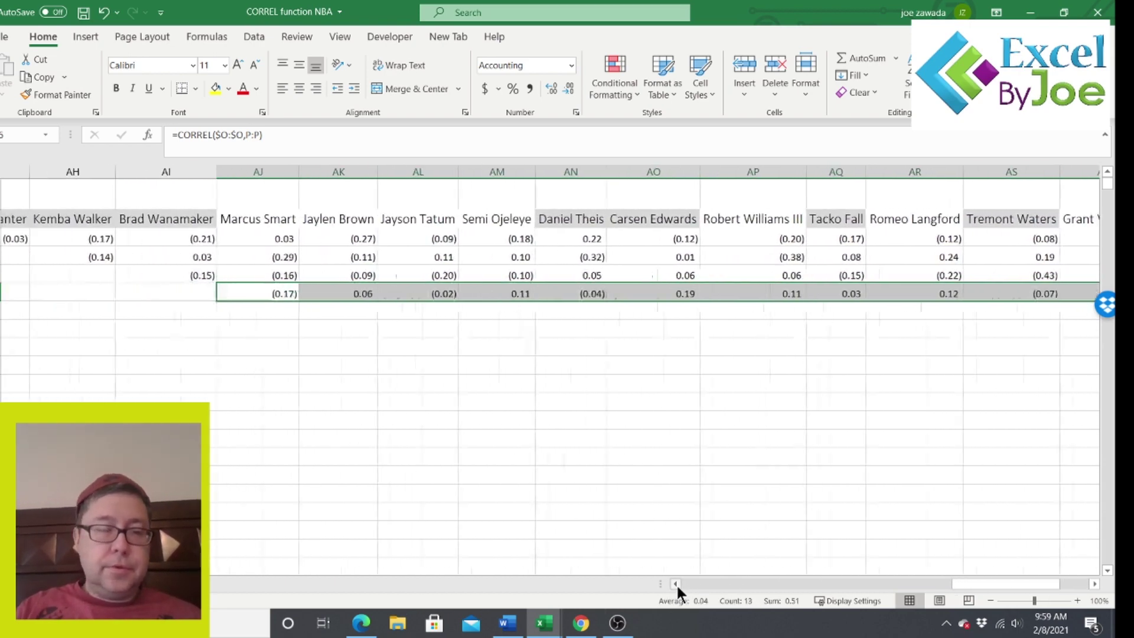
click(614, 289)
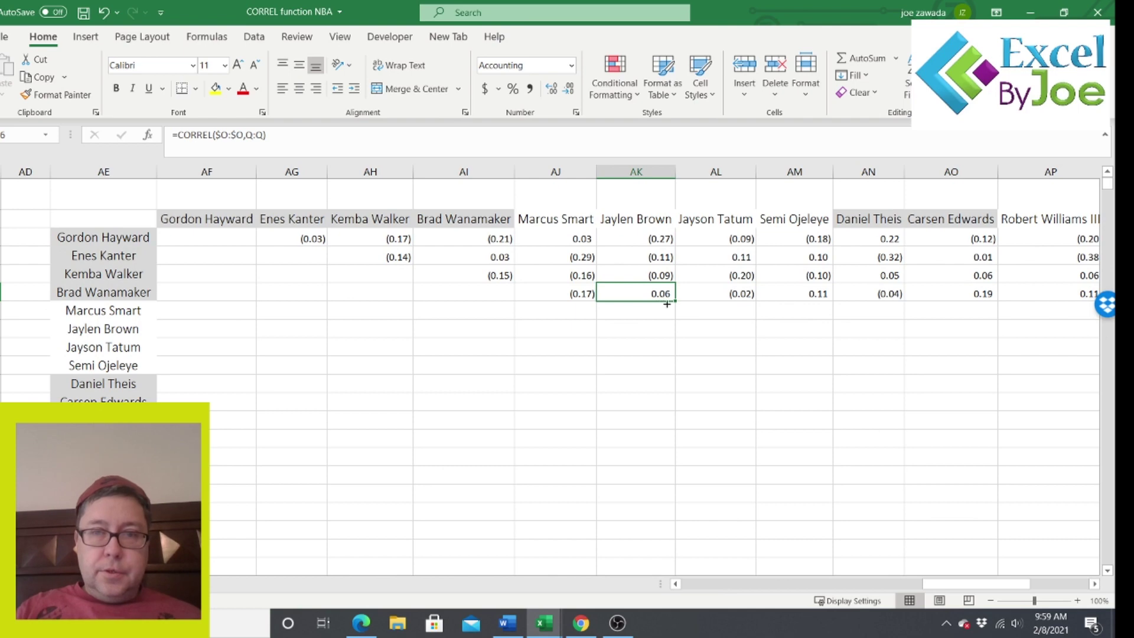
Step: Fill Marcus Smart's row with $P:$P correlations, giving (0.13) versus Jaylen Brown
drag(675, 304, 632, 312)
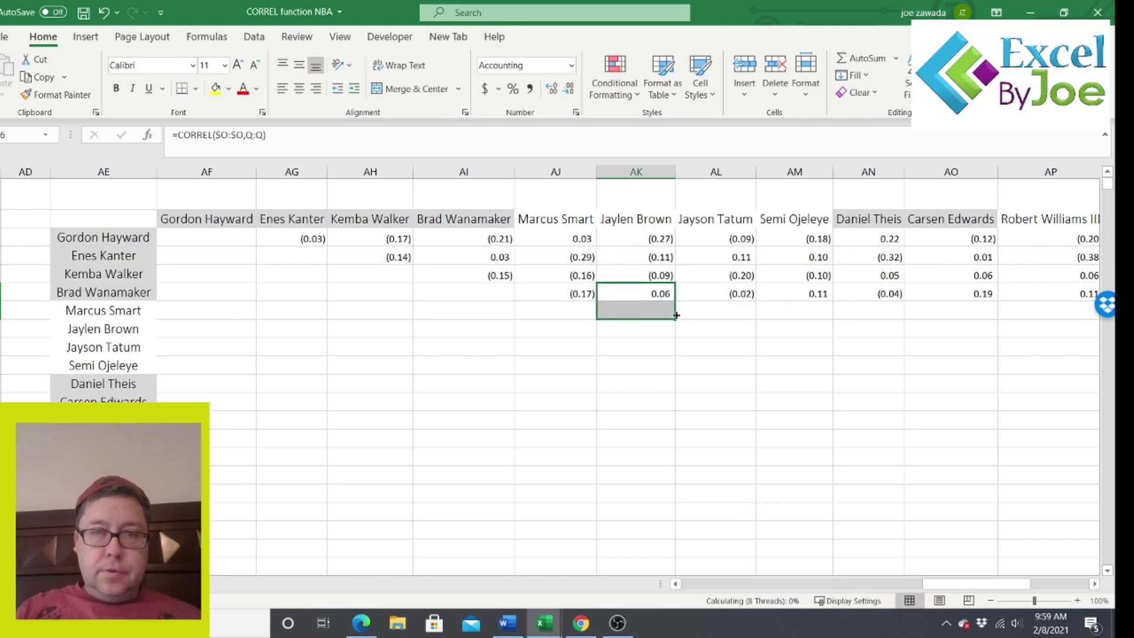
click(630, 311)
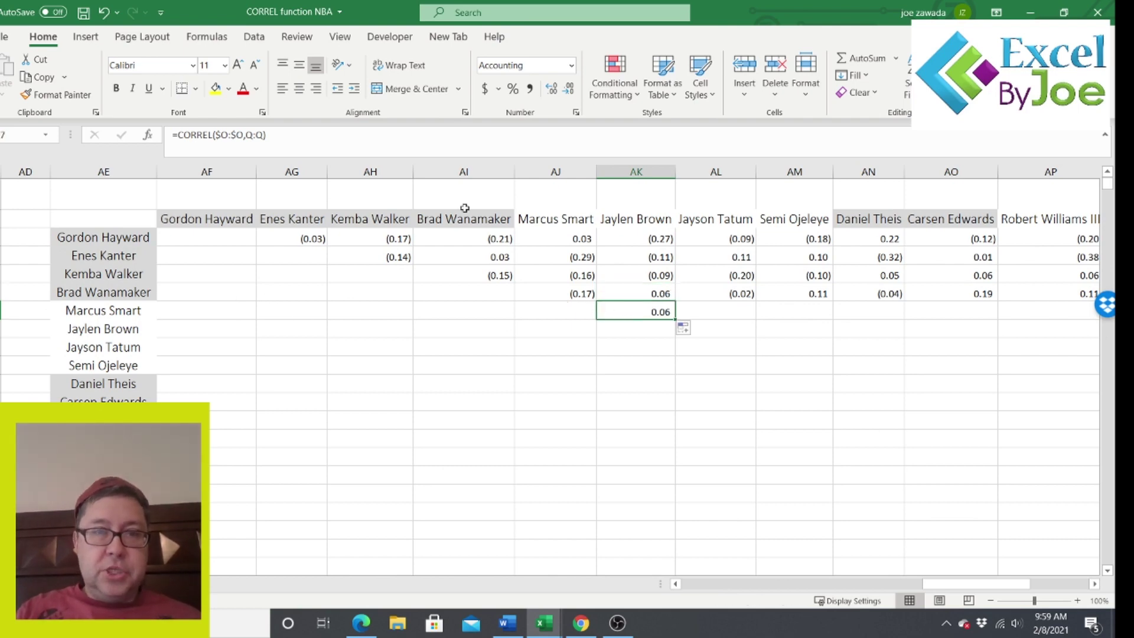
click(242, 135)
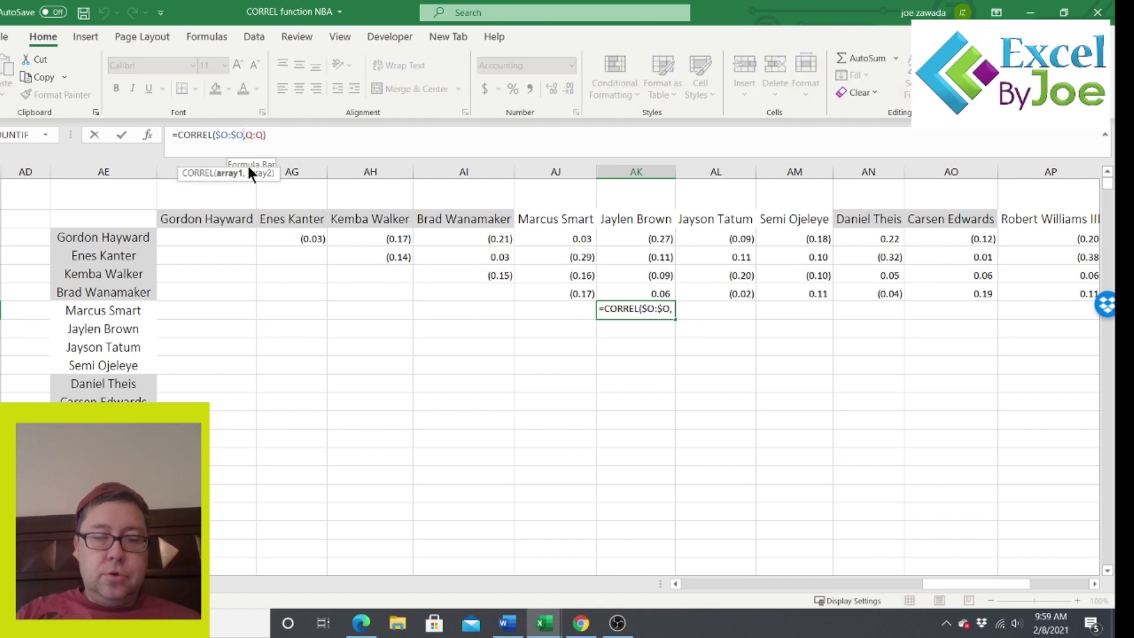
key(BackSpace)
text(p)
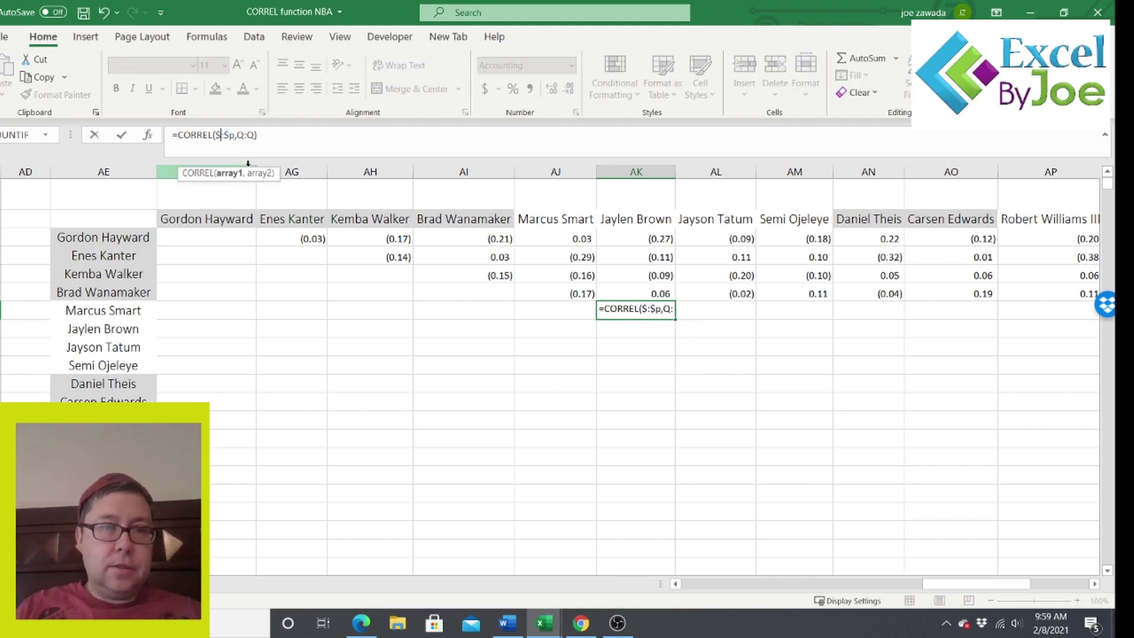
key(Return)
click(657, 313)
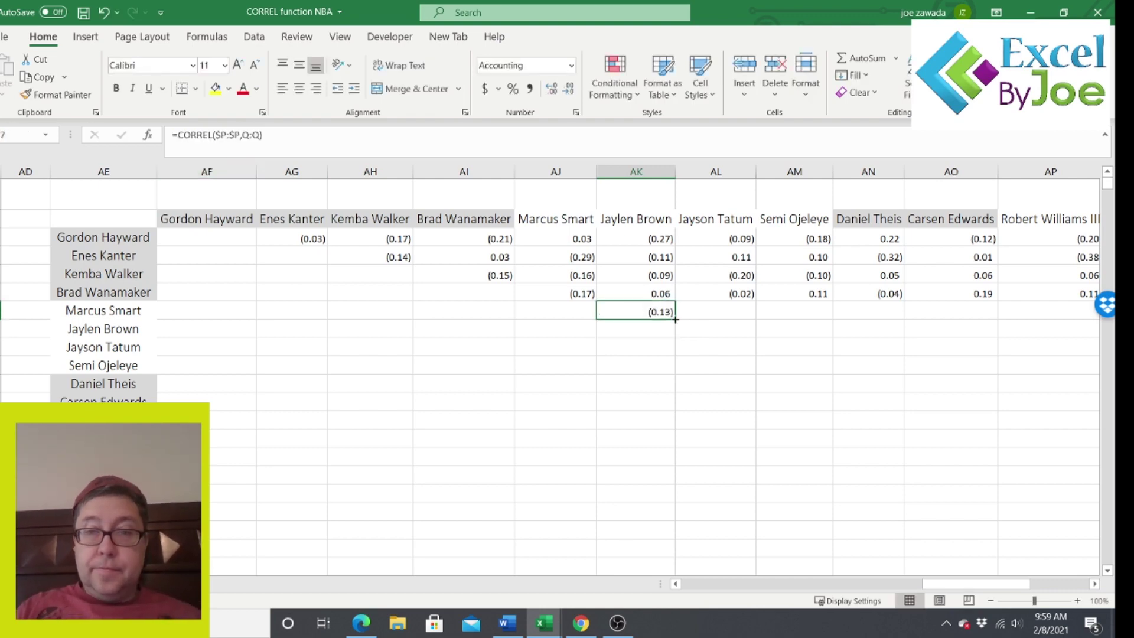
key(shift+Right)
key(shift+Right)
key(shift+Right)
key(shift+Right)
key(shift+Right)
key(shift+Right)
key(shift+Right)
key(shift+Right)
key(shift+Right)
key(shift+Right)
key(shift+Right)
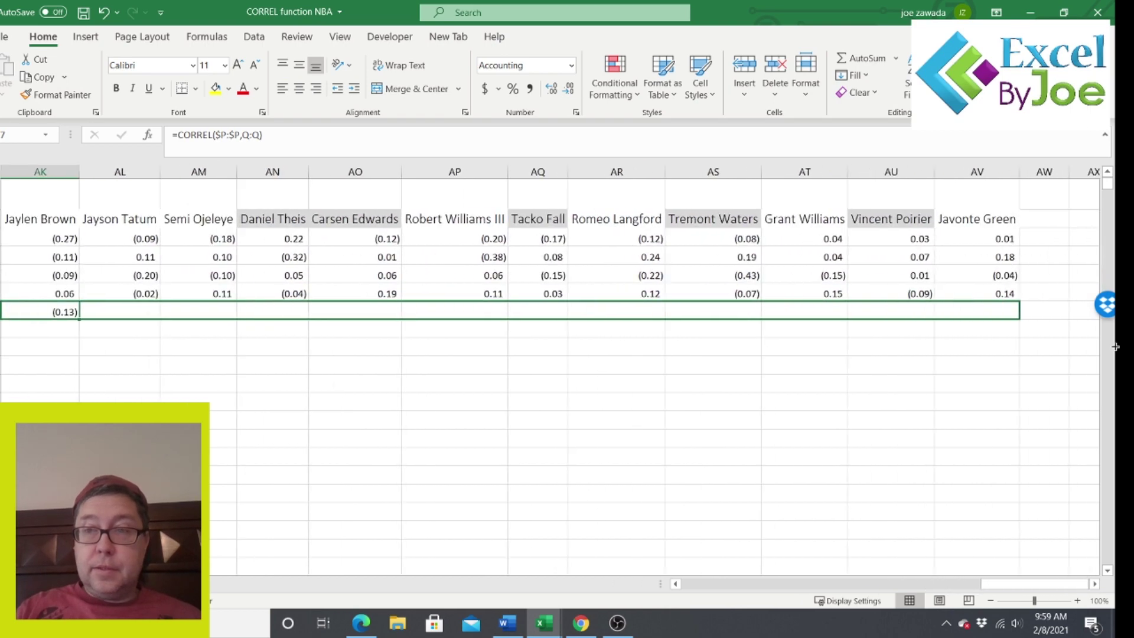
key(ctrl+r)
drag(980, 583, 903, 590)
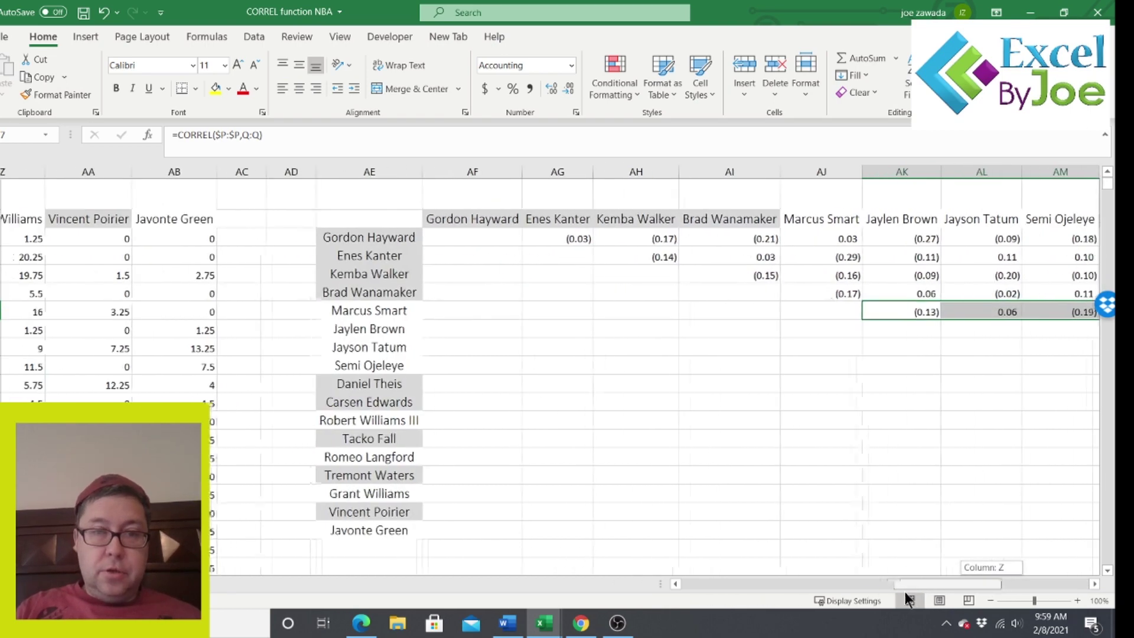
Step: Fill Jaylen Brown's row with =CORREL($Q:$Q,R:R), giving 0.12 versus Jayson Tatum
click(1029, 312)
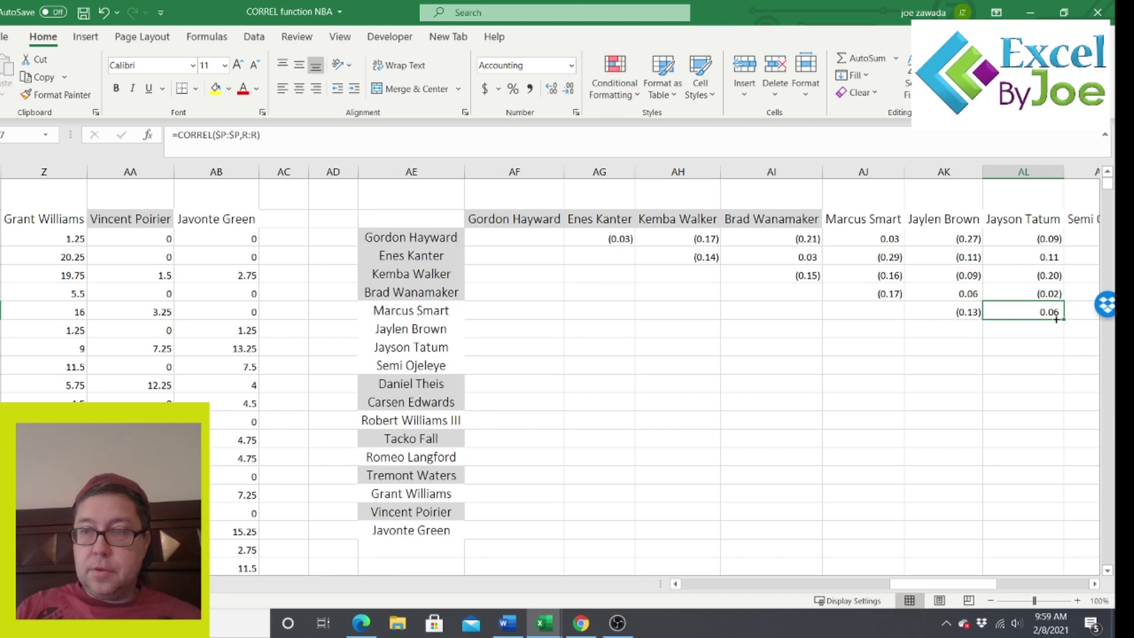
key(ctrl+c)
click(1059, 329)
key(ctrl+v)
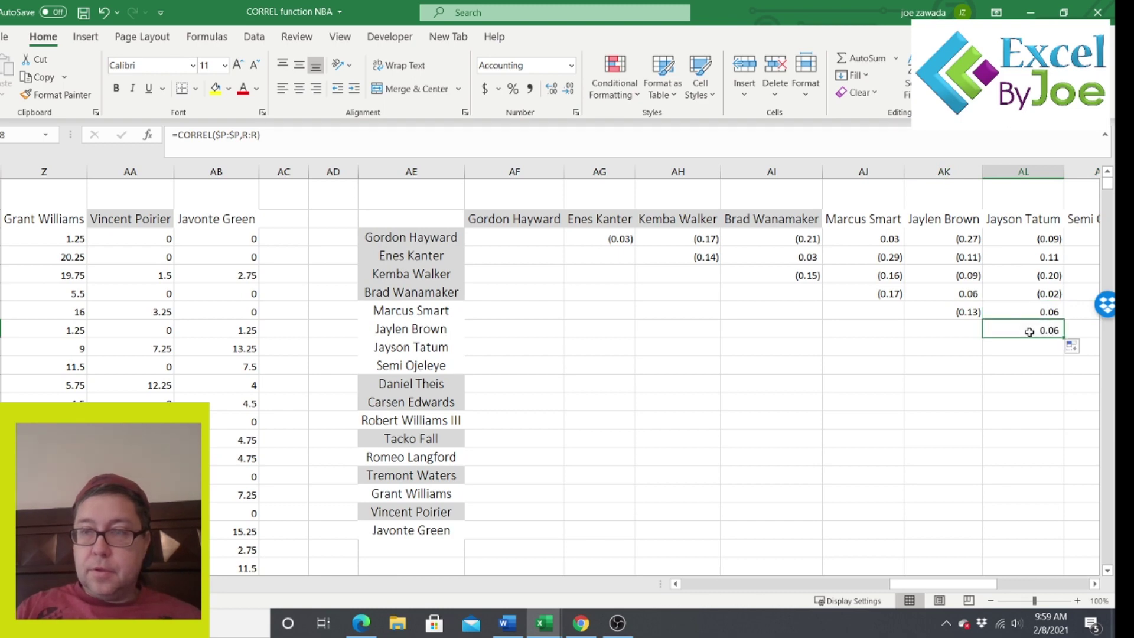
click(240, 134)
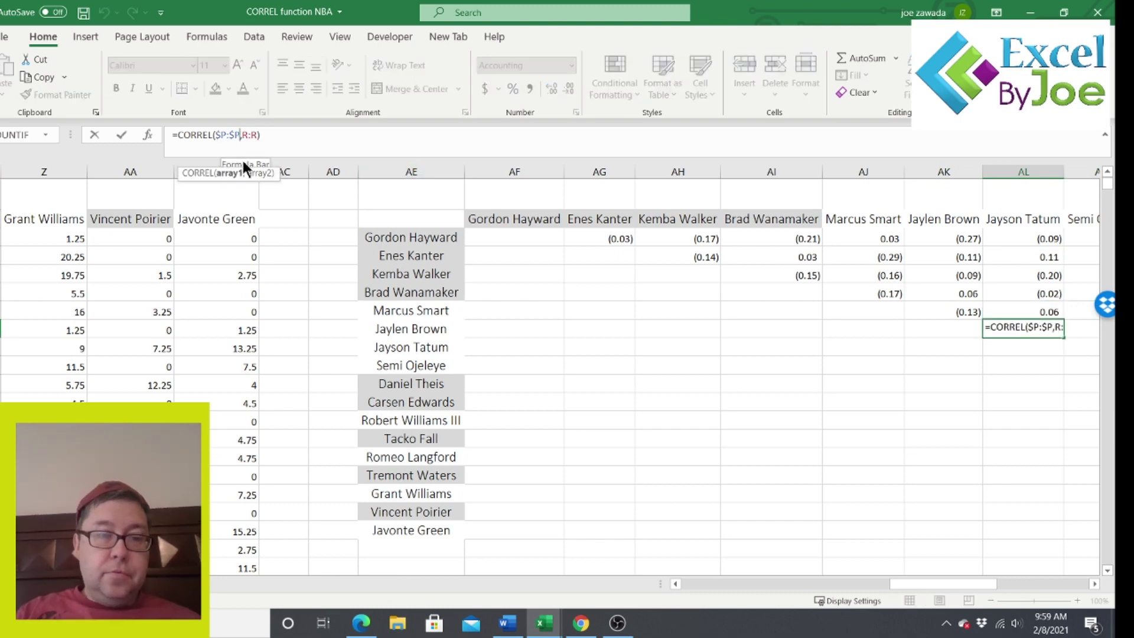
key(BackSpace)
text(q)
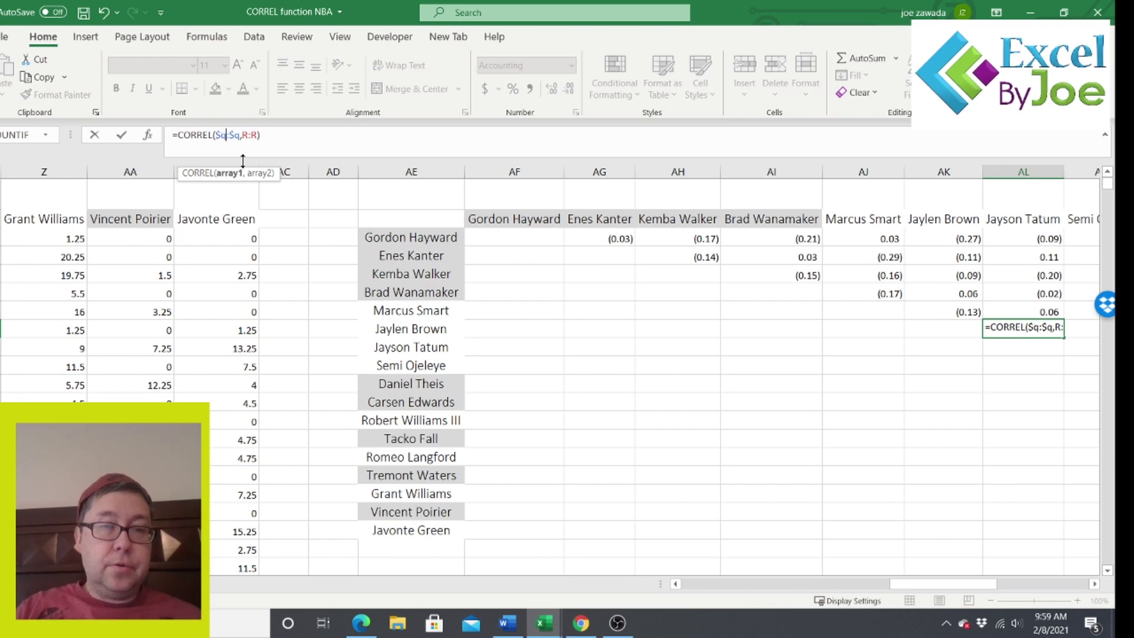
key(Return)
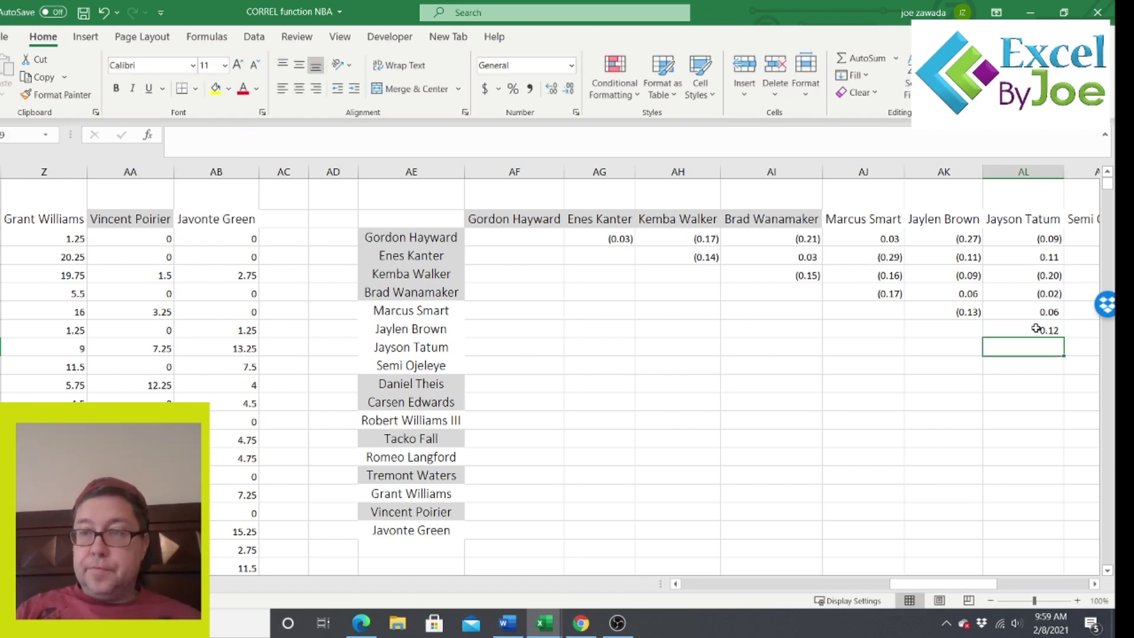
click(1036, 328)
drag(1061, 337, 853, 369)
drag(704, 371, 705, 370)
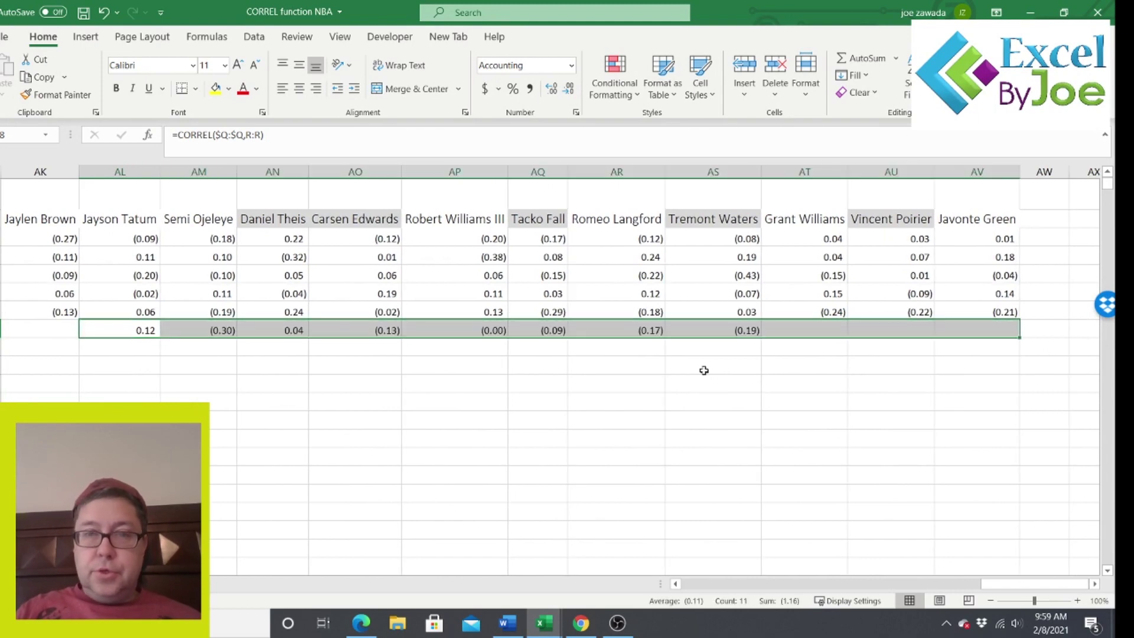
click(704, 367)
drag(1000, 579, 936, 582)
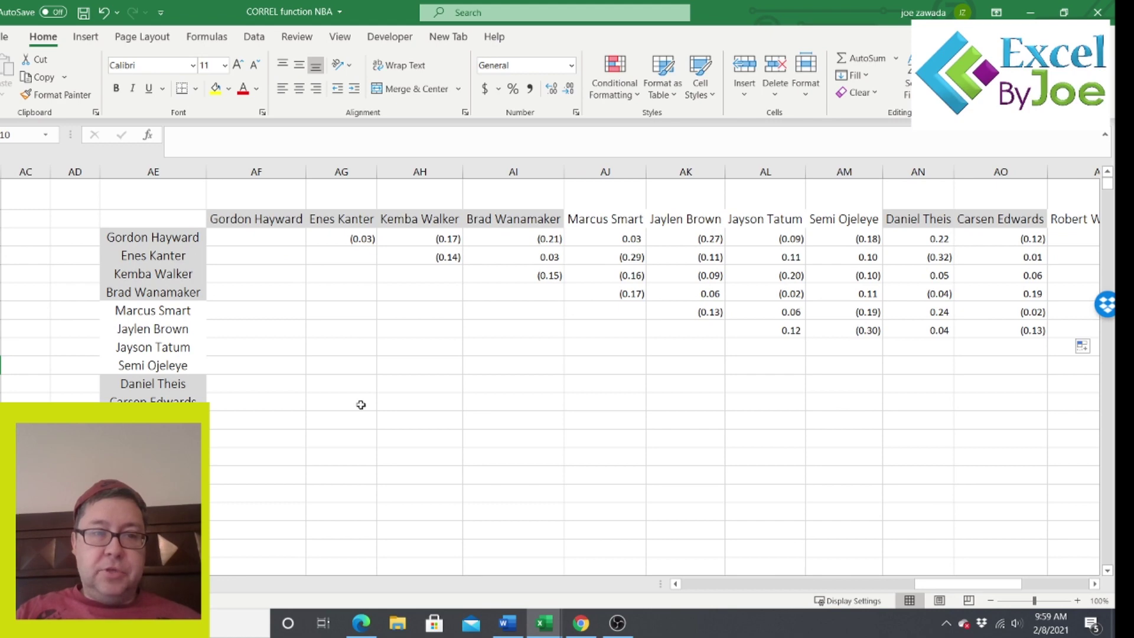
click(153, 420)
key(Down)
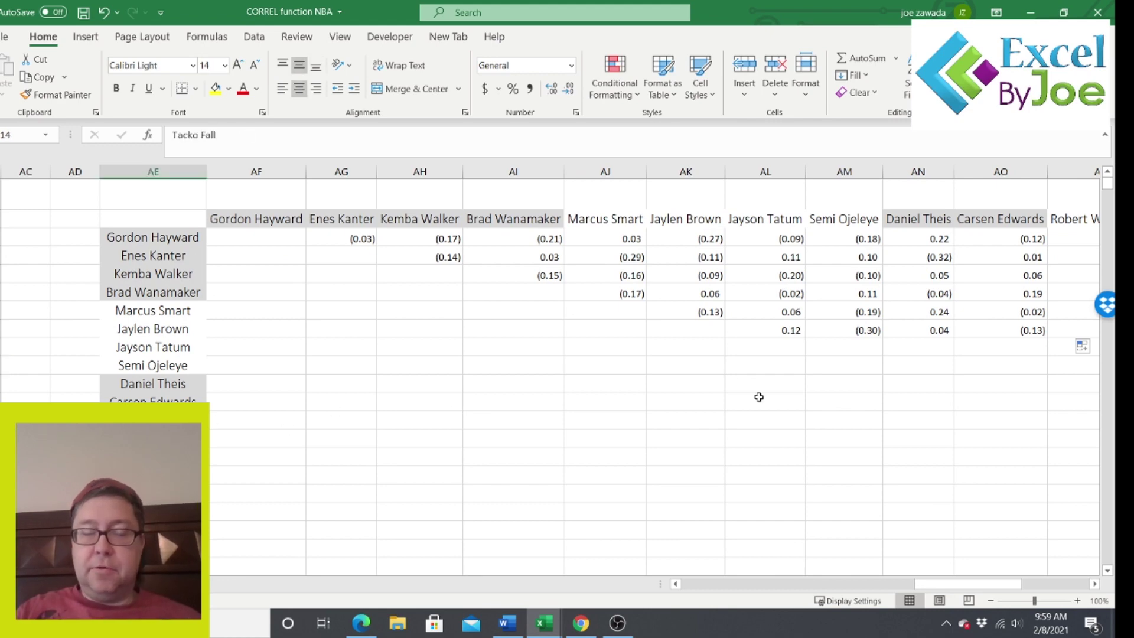
click(784, 345)
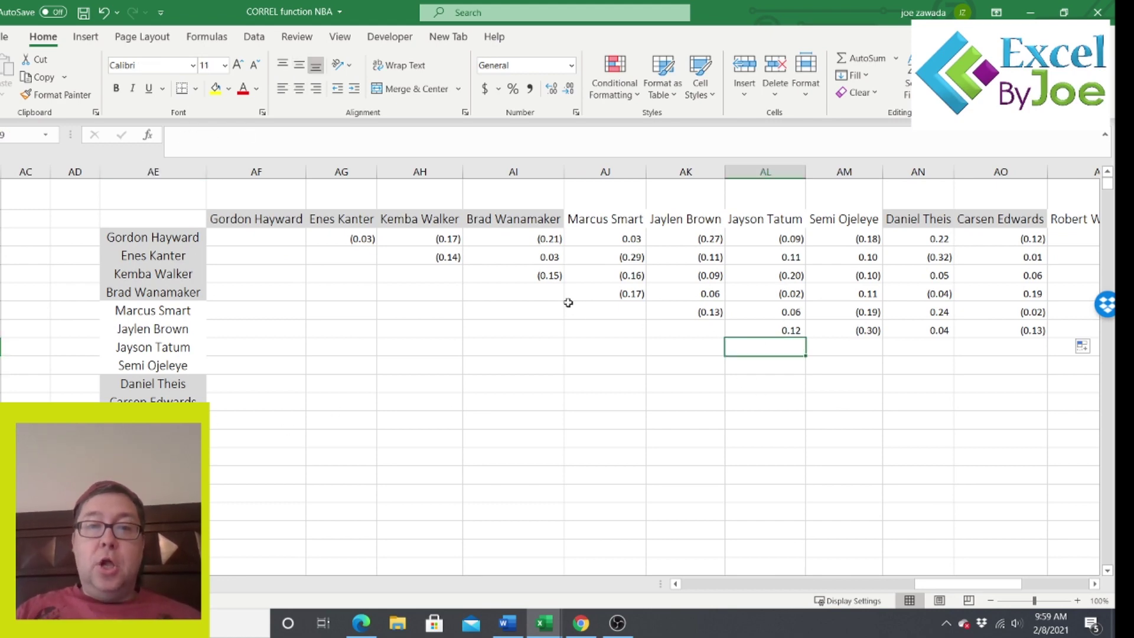
click(518, 238)
click(549, 256)
click(615, 255)
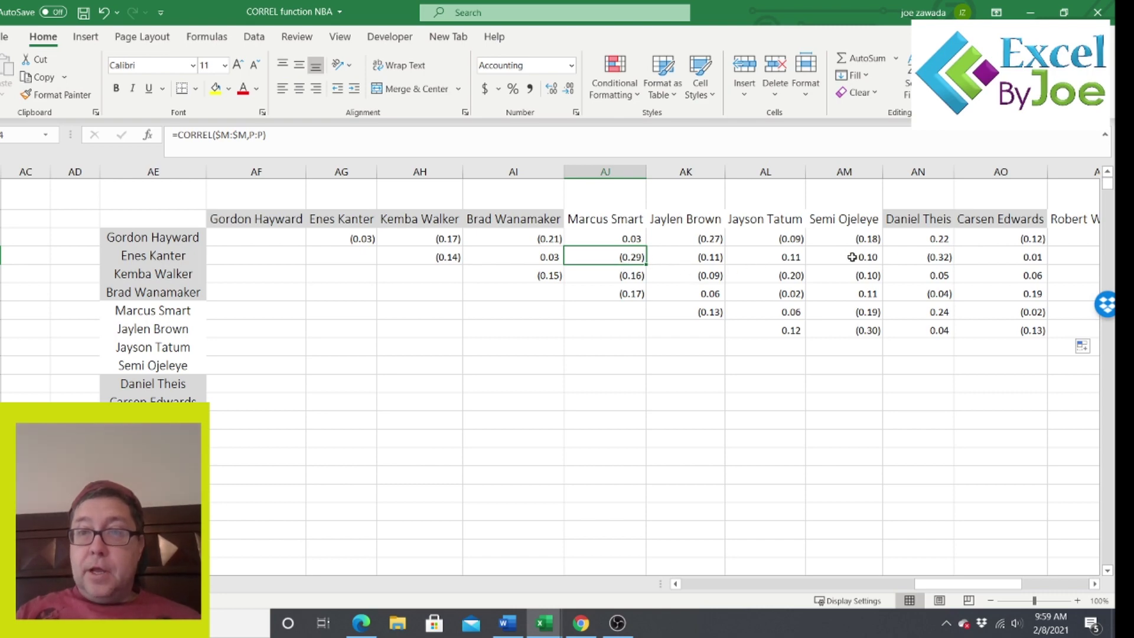
click(924, 257)
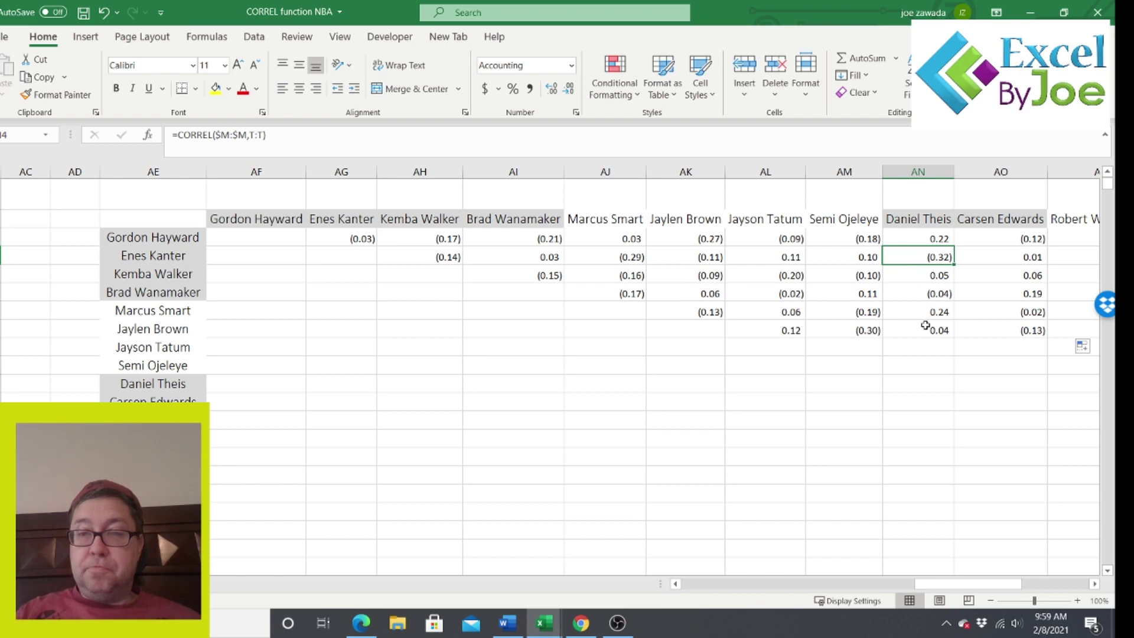
click(858, 332)
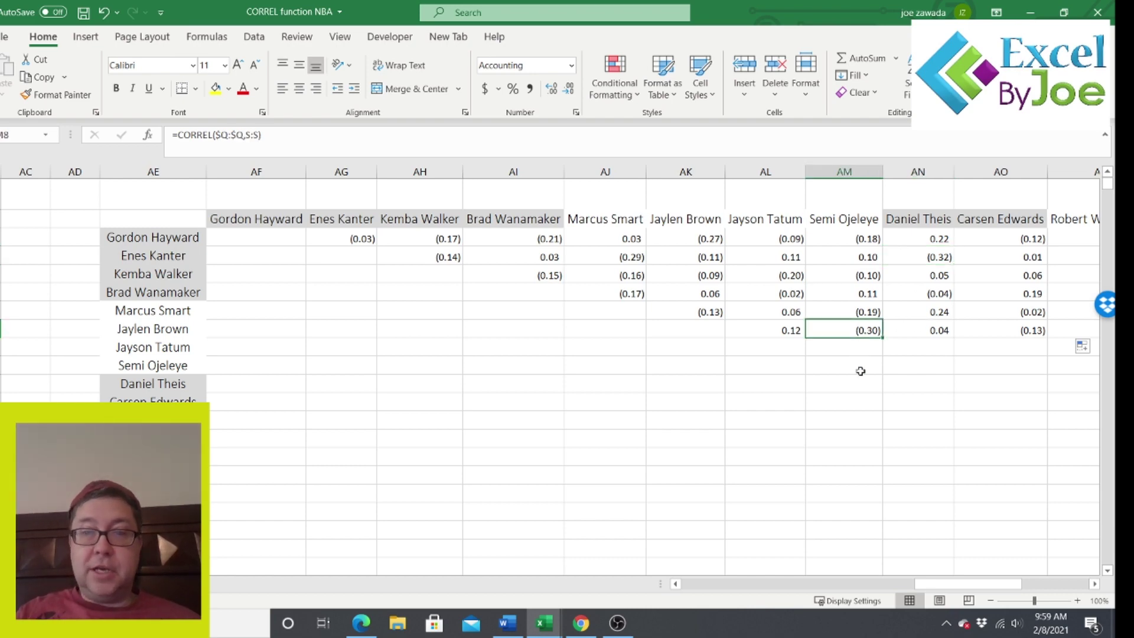
key(Right)
key(Right)
key(Right)
key(Right)
key(Right)
key(Right)
key(Right)
key(Right)
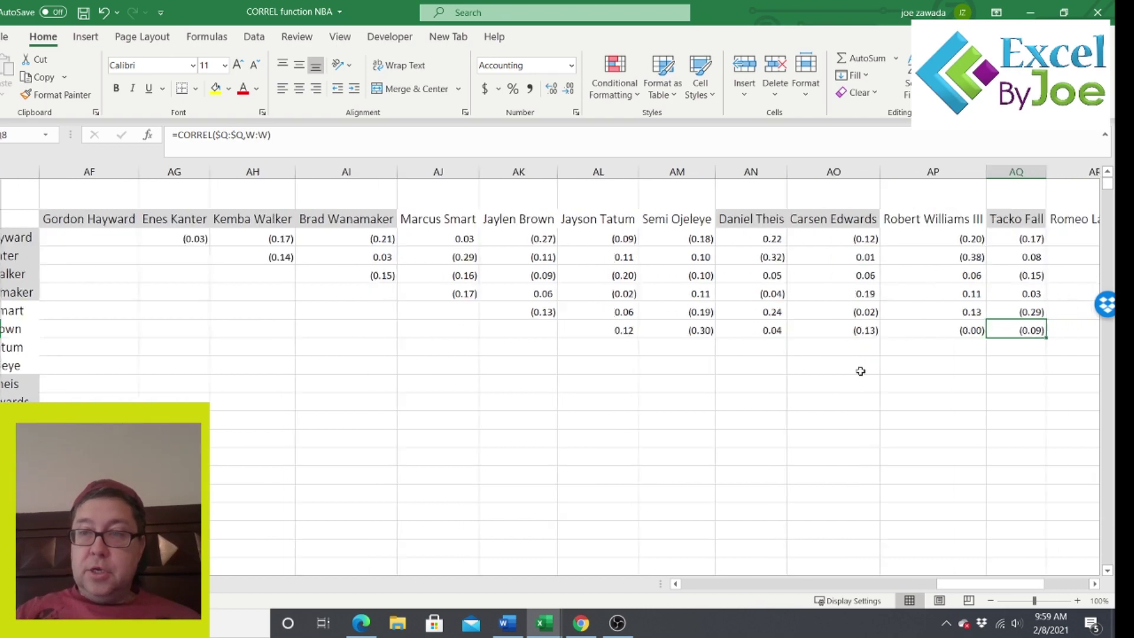
key(Left)
key(Left)
key(Left)
key(Left)
key(Left)
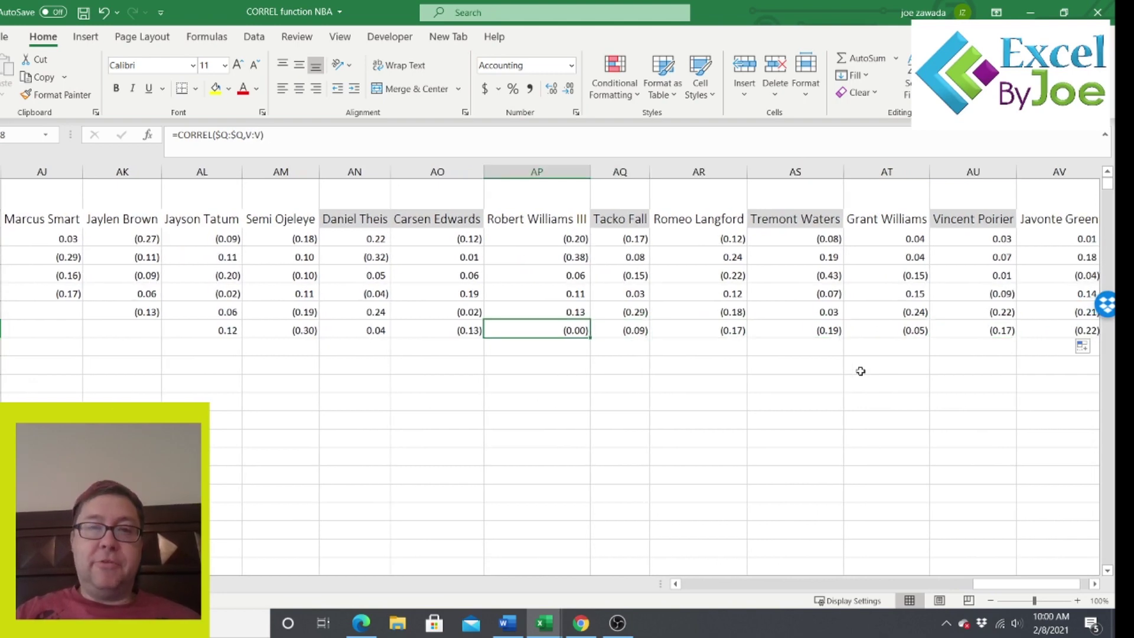
key(Left)
key(Left)
key(Left)
key(Left)
key(Left)
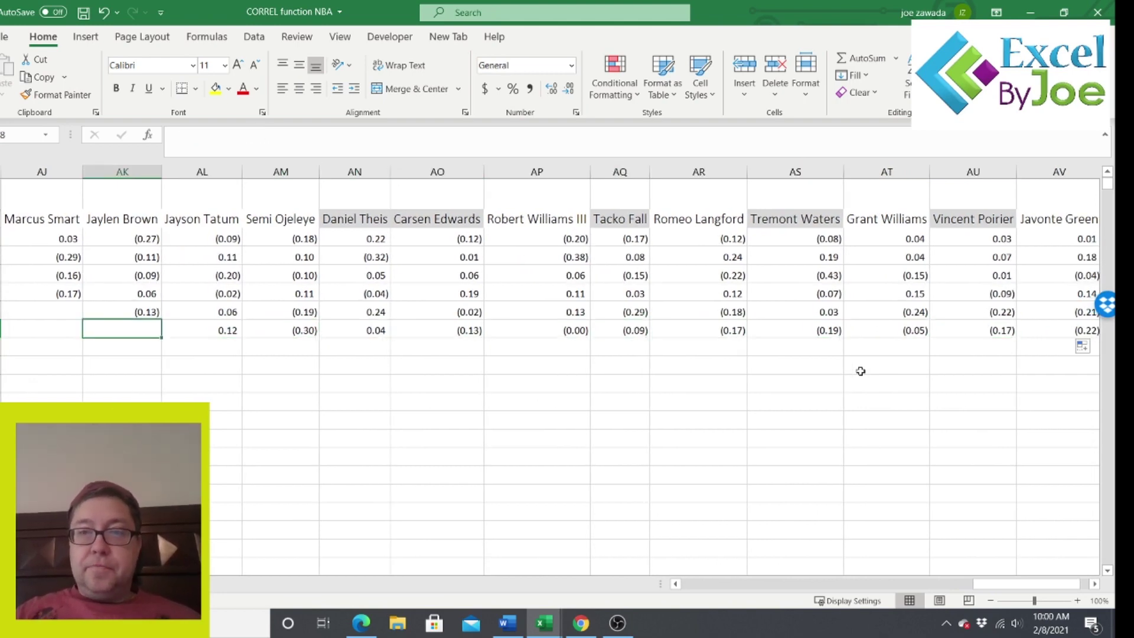
key(Page_Down)
key(Right)
key(Right)
key(Right)
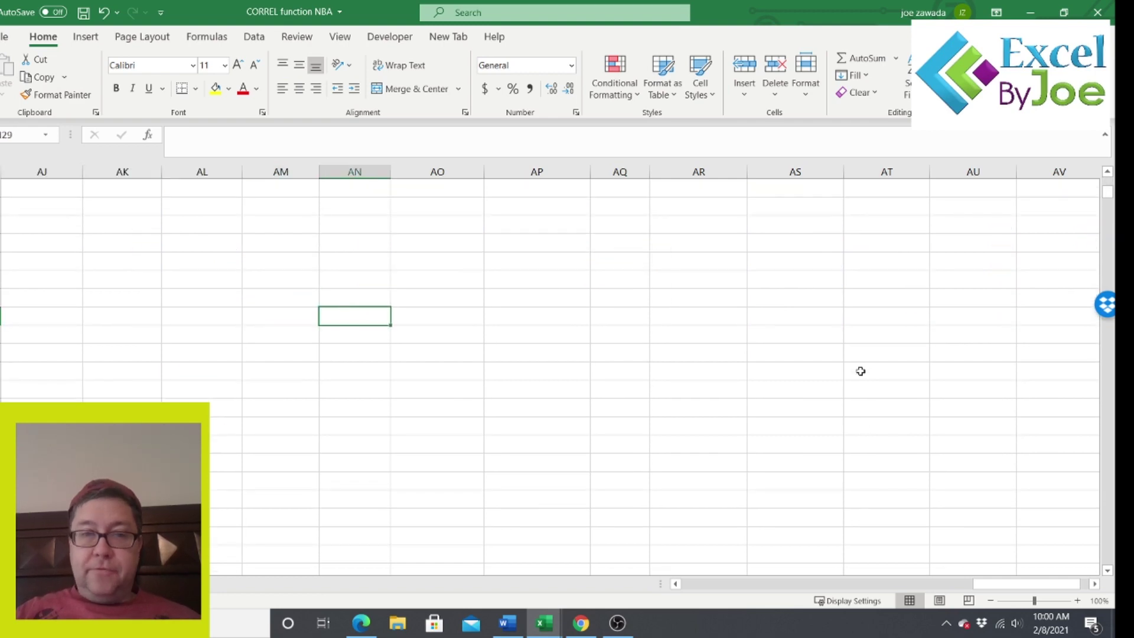
key(Page_Up)
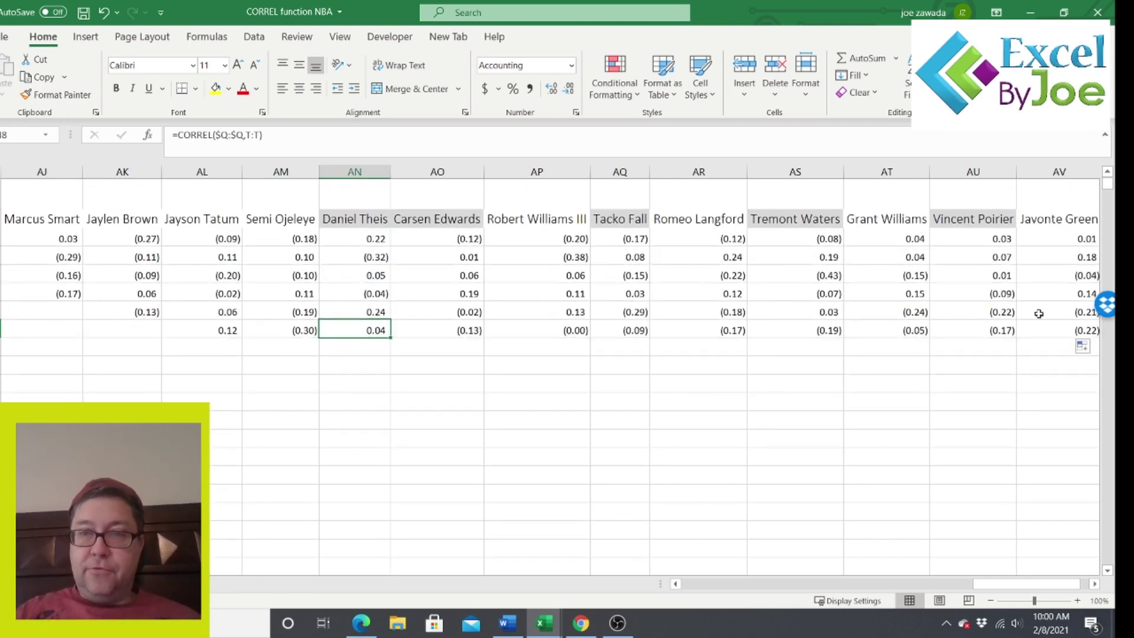
click(815, 281)
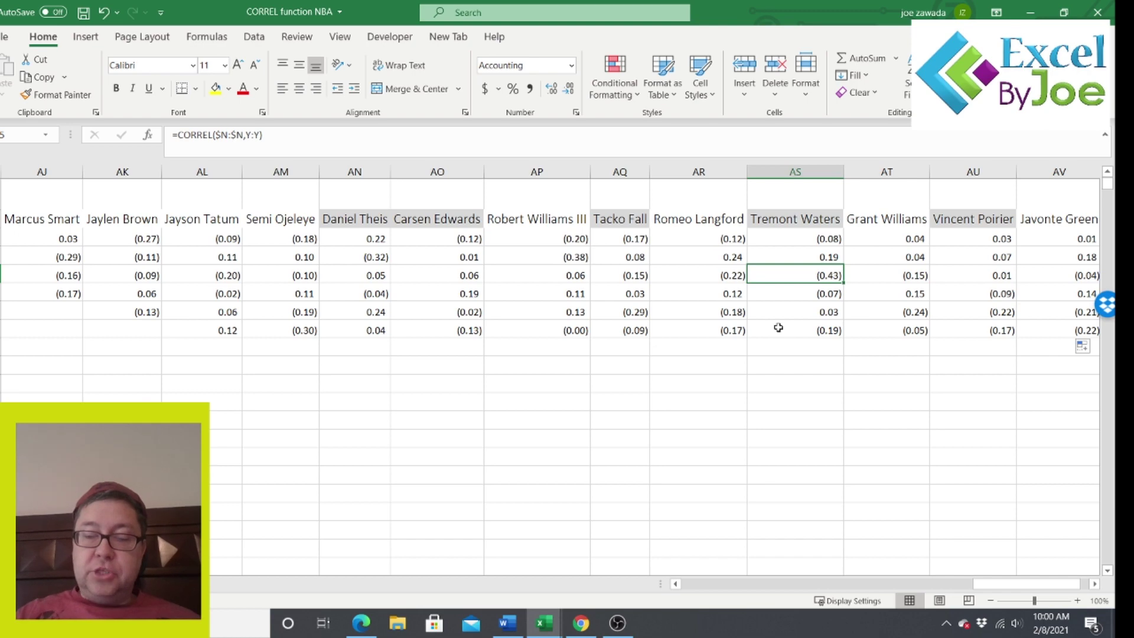
key(Left)
key(Left)
key(Left)
key(Left)
key(Left)
key(Left)
key(Left)
key(Left)
key(Left)
key(Left)
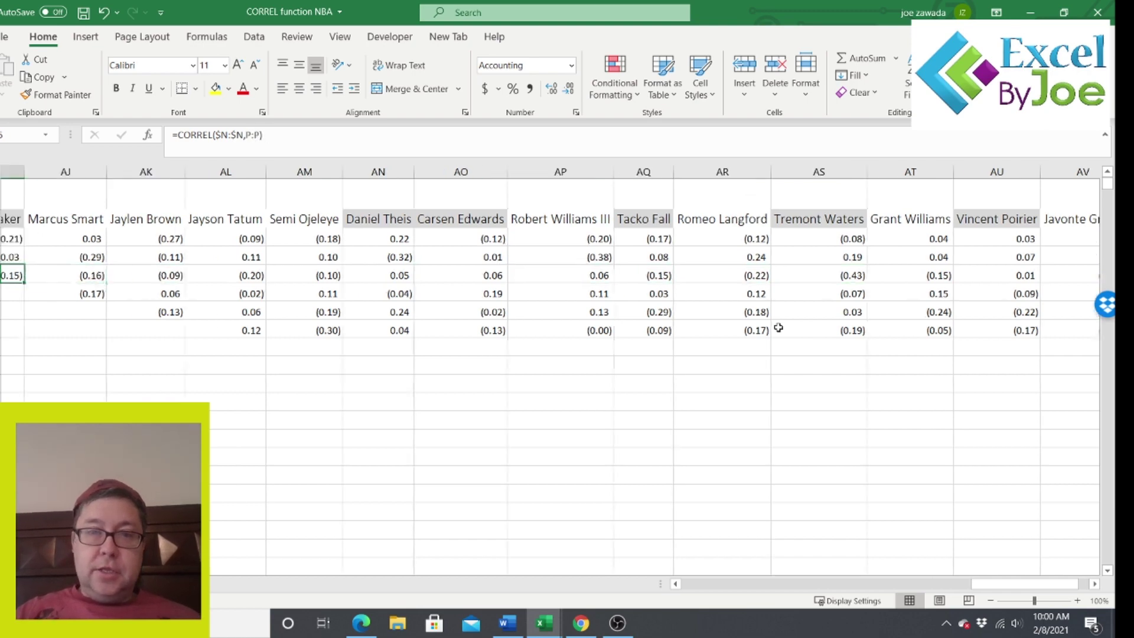
key(Right)
key(Right)
key(Right)
key(Left)
key(Left)
key(Left)
key(Left)
key(Left)
key(Left)
key(Left)
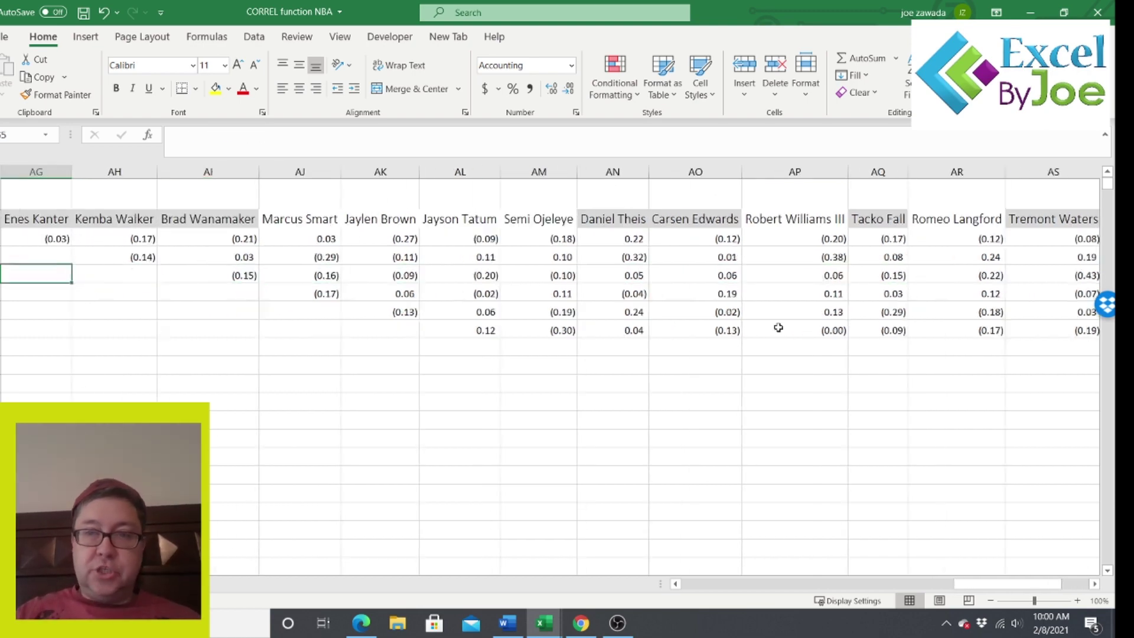
key(Left)
key(Left)
key(Left)
key(Left)
key(Left)
key(Left)
key(Left)
key(Left)
key(Left)
key(Left)
key(Left)
key(Left)
key(Left)
key(Left)
key(Left)
key(Left)
key(Left)
key(Left)
key(Left)
key(Left)
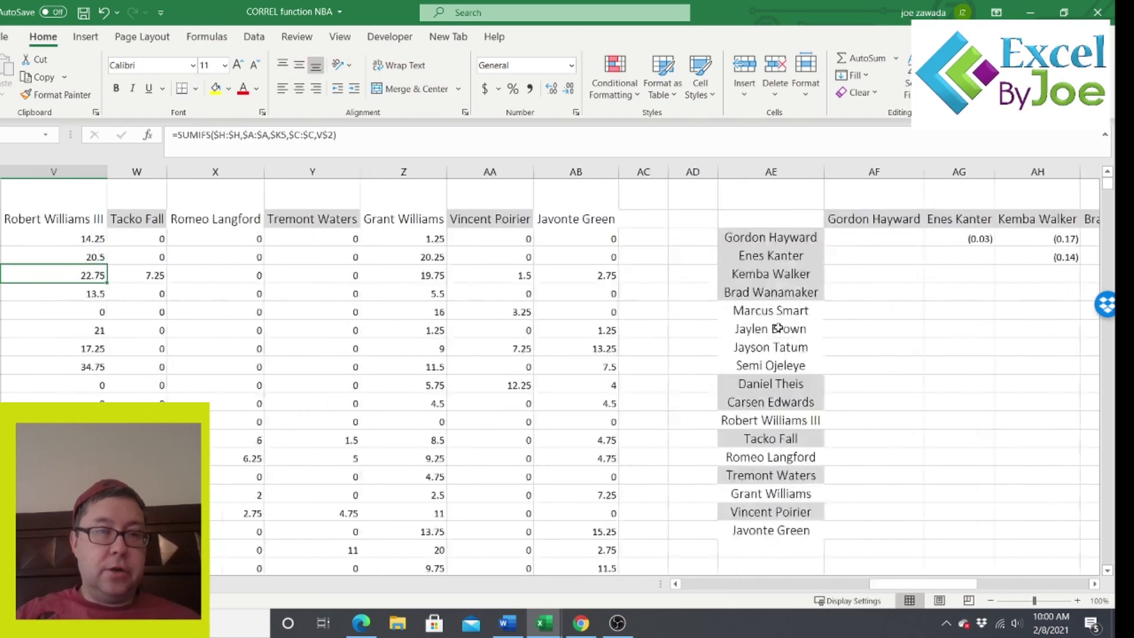
key(Left)
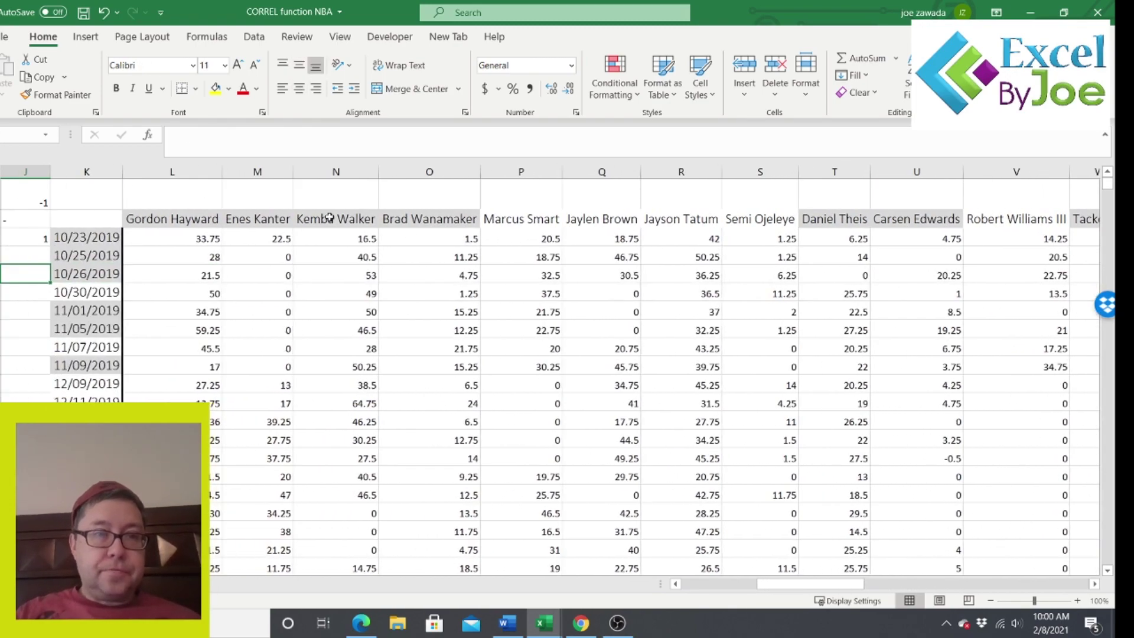
Step: Give the Kemba Walker and Tremont Waters header cells a yellow fill
click(328, 217)
click(216, 89)
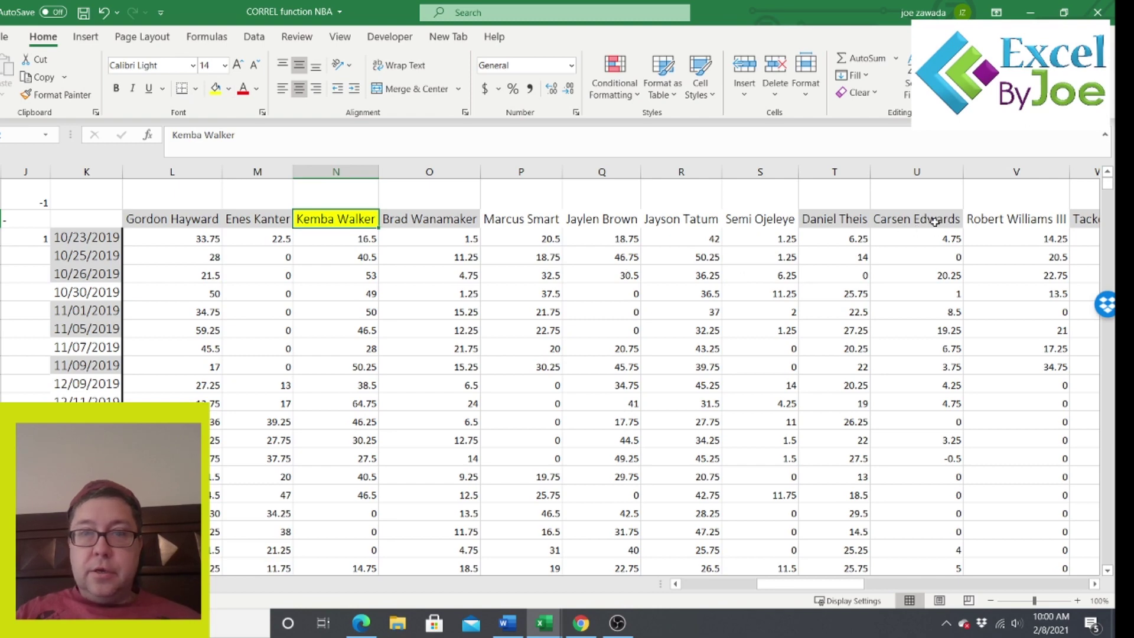
click(772, 221)
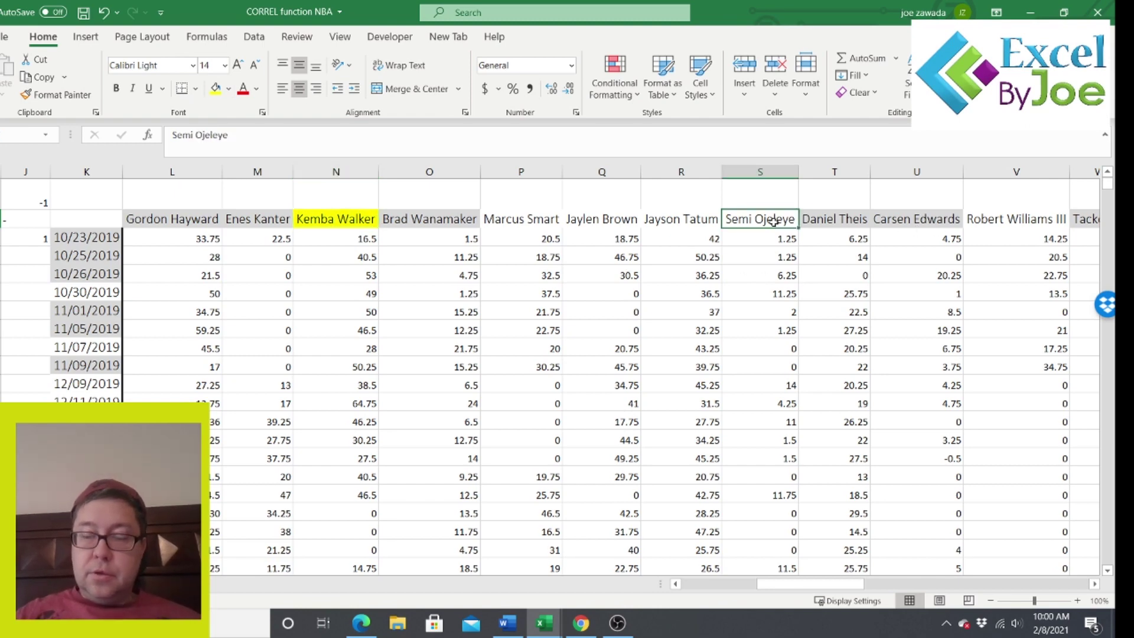
key(Right)
key(Right)
key(Right)
key(Right)
key(Right)
key(Right)
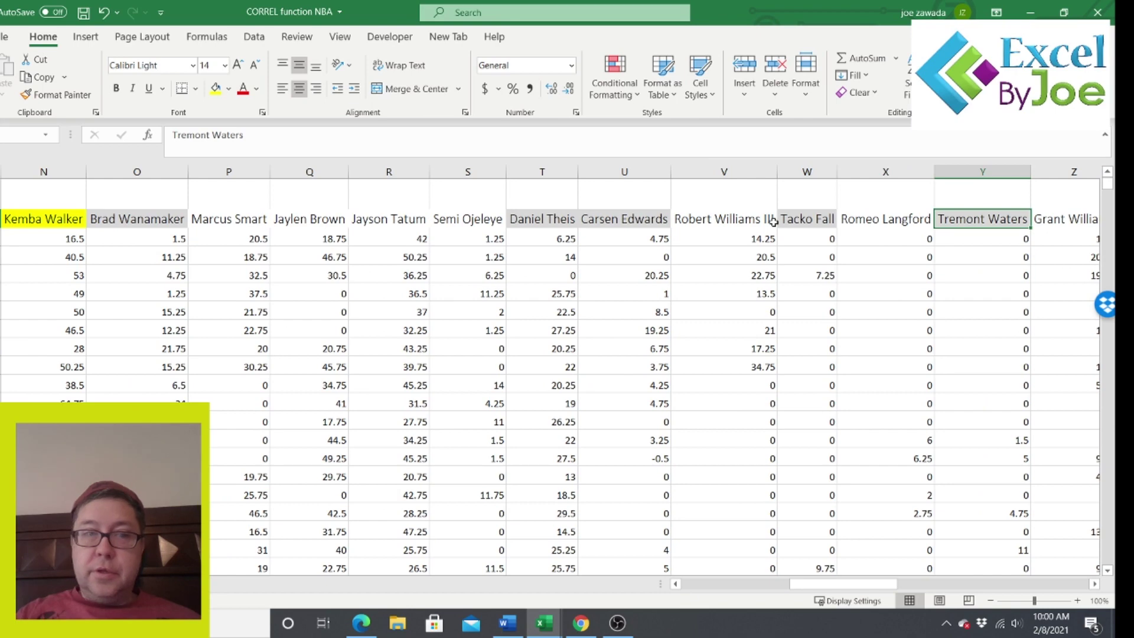
click(218, 90)
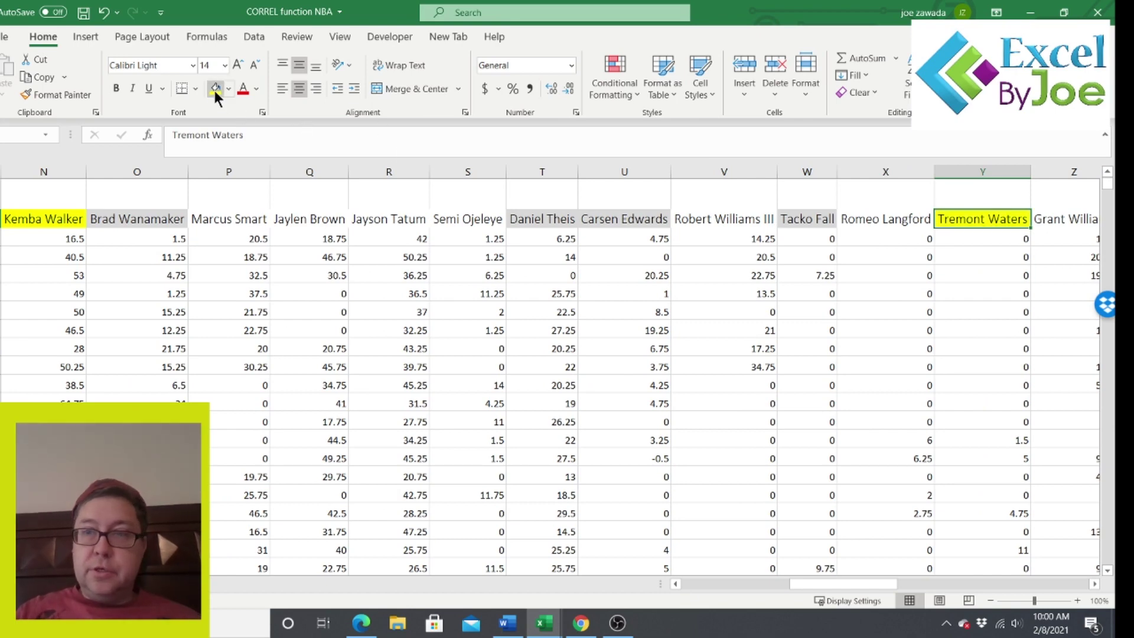
click(1003, 330)
click(1005, 533)
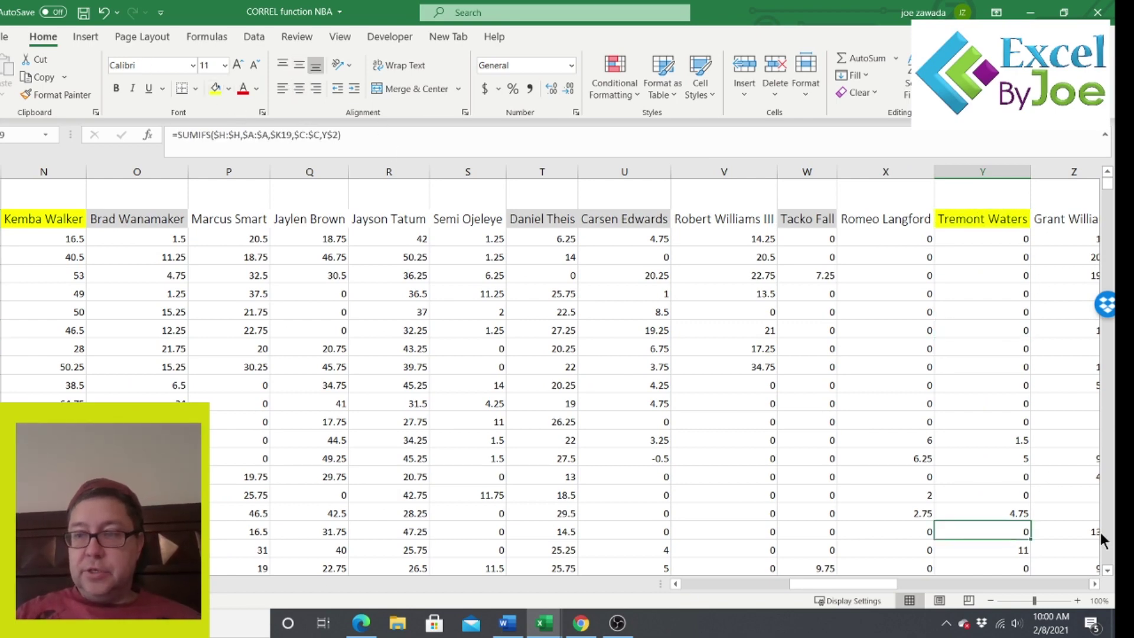
scroll(1107, 539, down, 10)
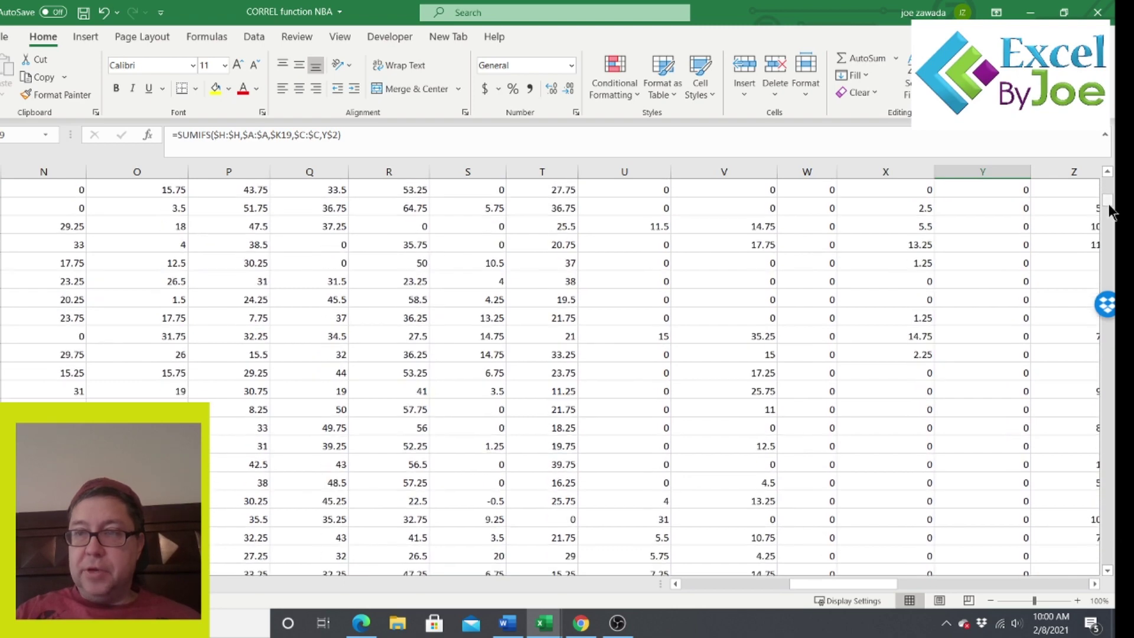
drag(1108, 202, 1107, 156)
drag(940, 583, 968, 581)
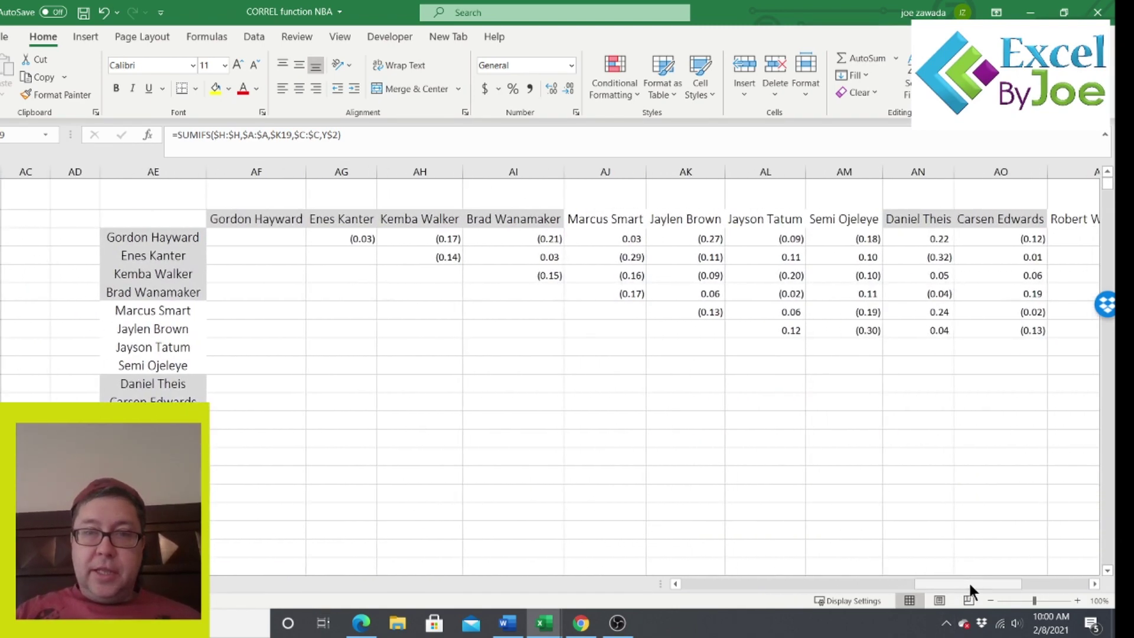
click(630, 256)
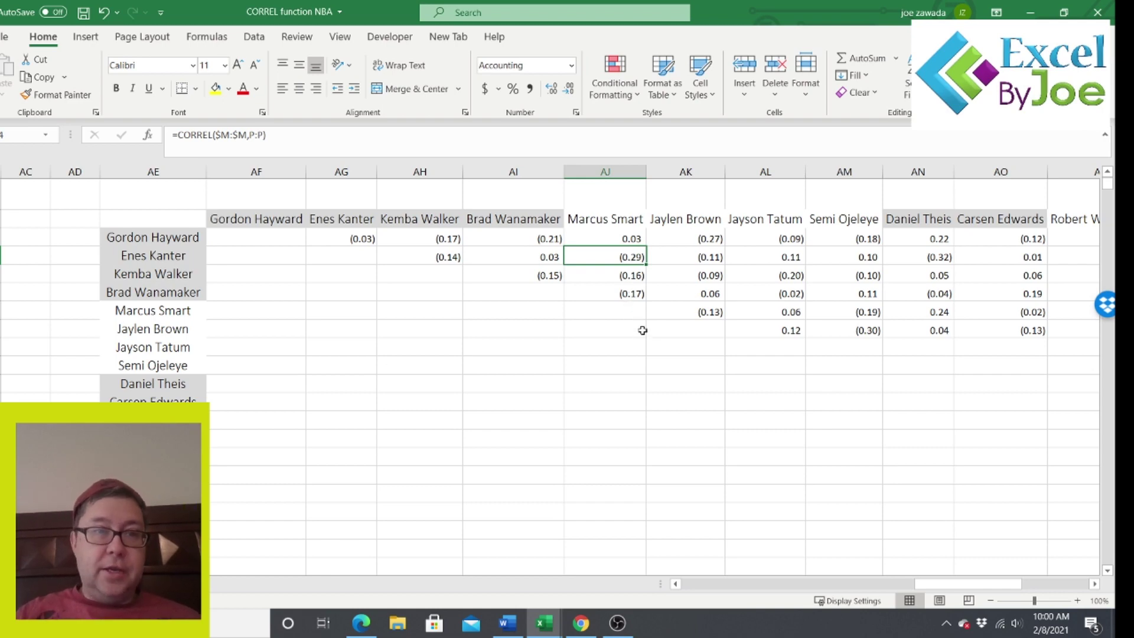
Step: Fill Enes Kanter's and Marcus Smart's whole points columns yellow
key(Left)
key(Left)
key(Right)
key(Right)
key(Left)
key(Left)
key(Left)
key(Left)
key(Left)
key(Left)
key(Left)
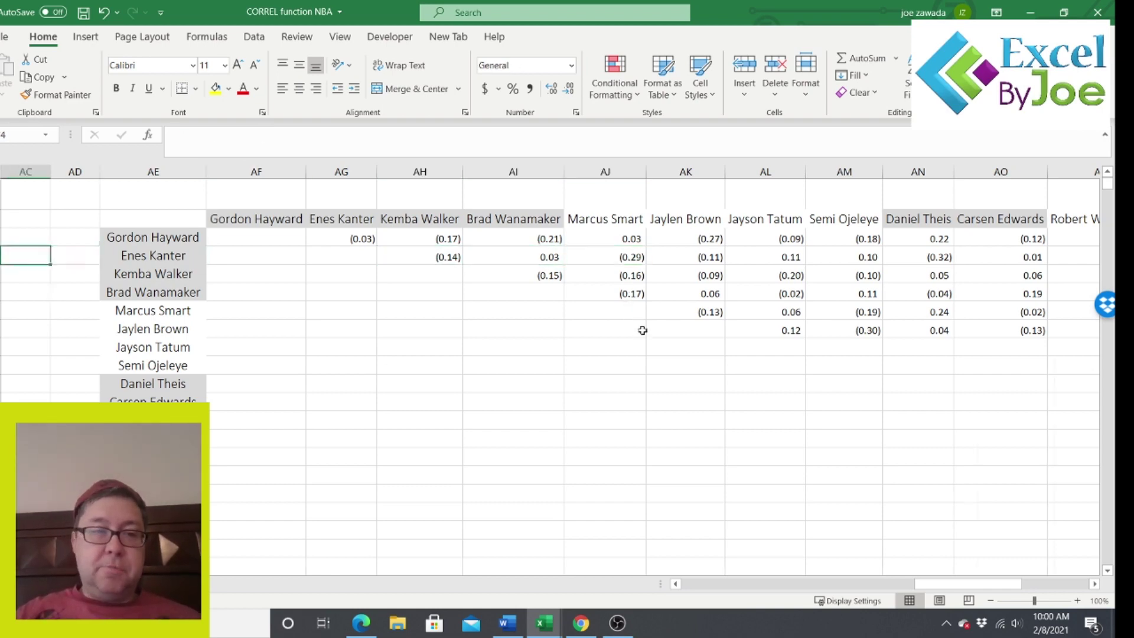
key(Left)
key(Left)
key(Left)
key(Left)
key(Left)
key(Left)
key(Left)
key(Left)
key(Left)
key(Left)
key(Left)
key(Left)
key(Left)
key(Left)
key(Left)
key(Left)
key(Left)
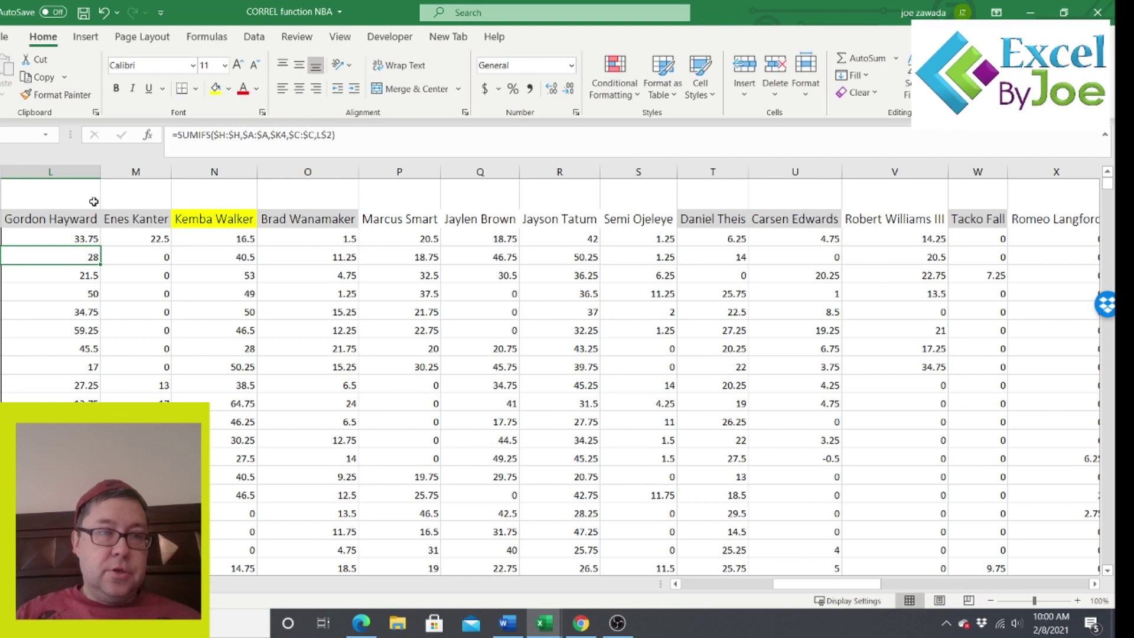
click(136, 172)
click(215, 88)
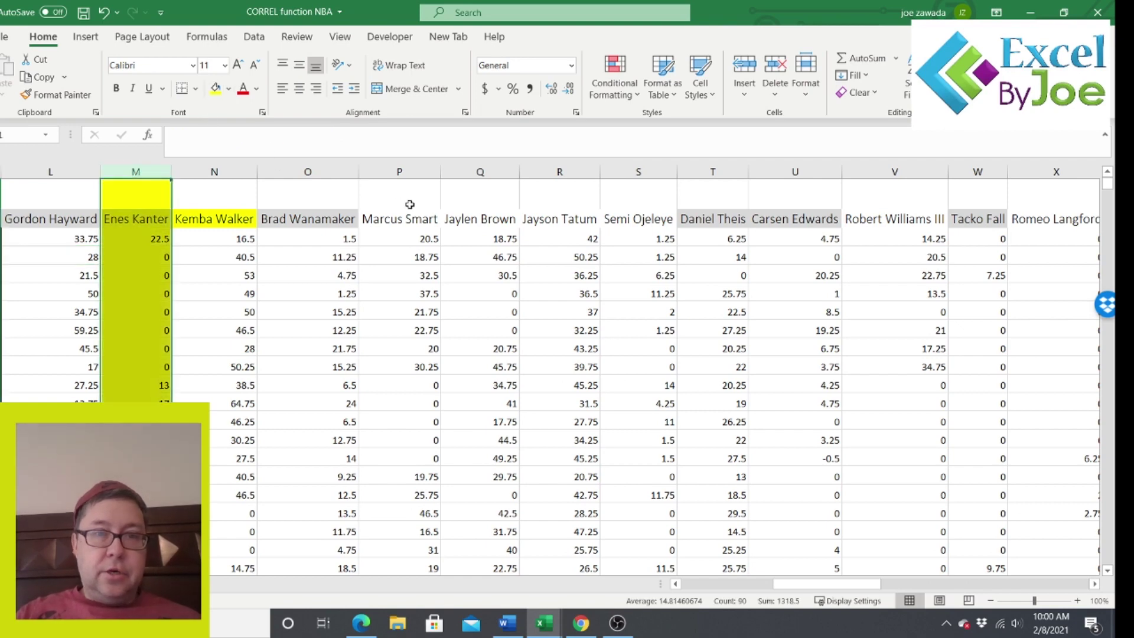
click(400, 172)
click(215, 89)
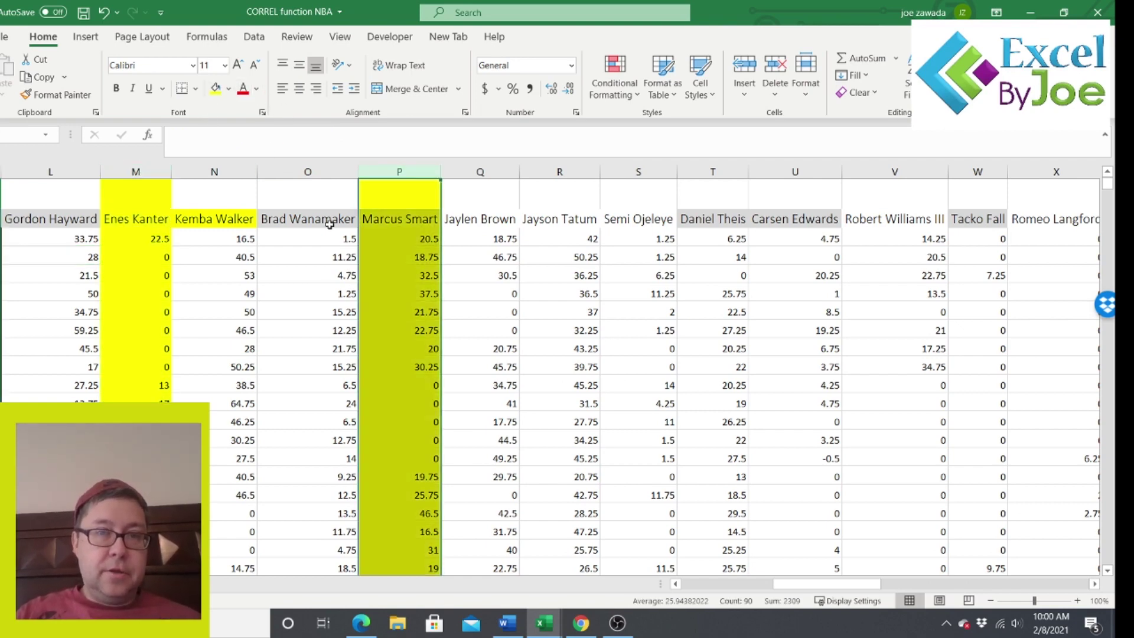
click(398, 308)
Step: Reselect the Kanter and Smart columns to review season totals, then pick the cell above Kanter
key(Left)
key(Left)
key(Left)
key(Left)
key(Left)
key(Left)
key(Left)
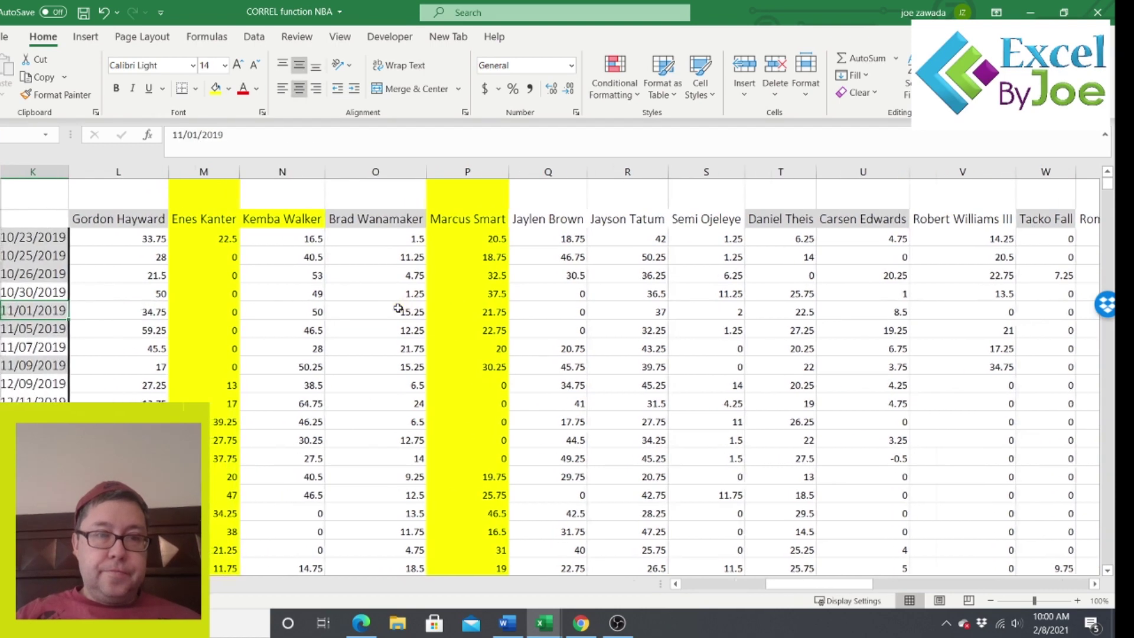
click(307, 172)
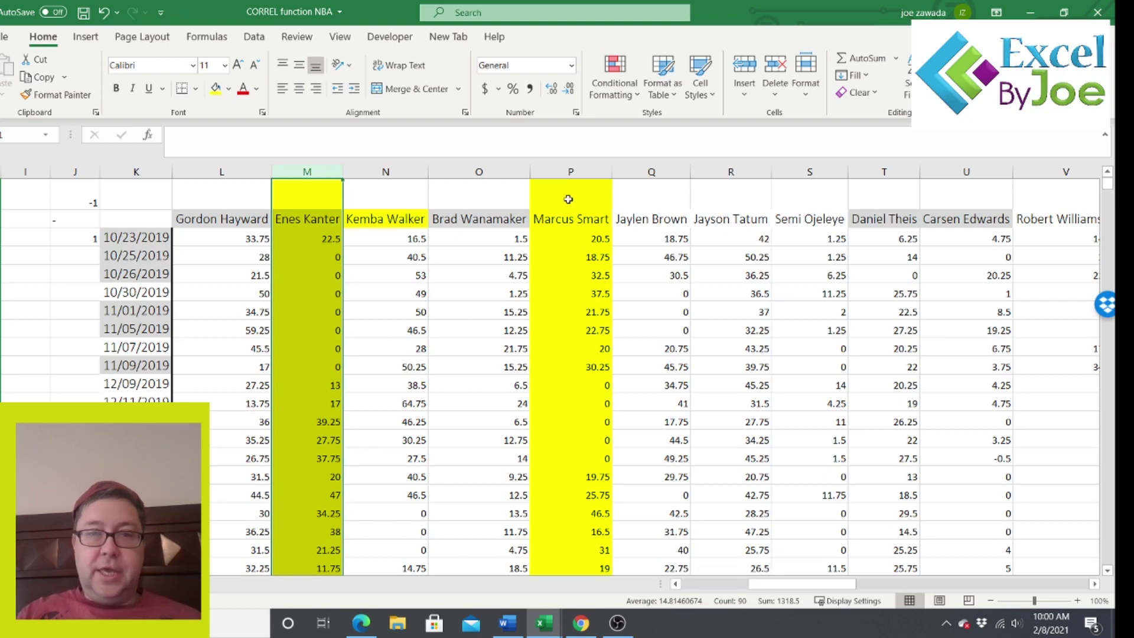
click(570, 172)
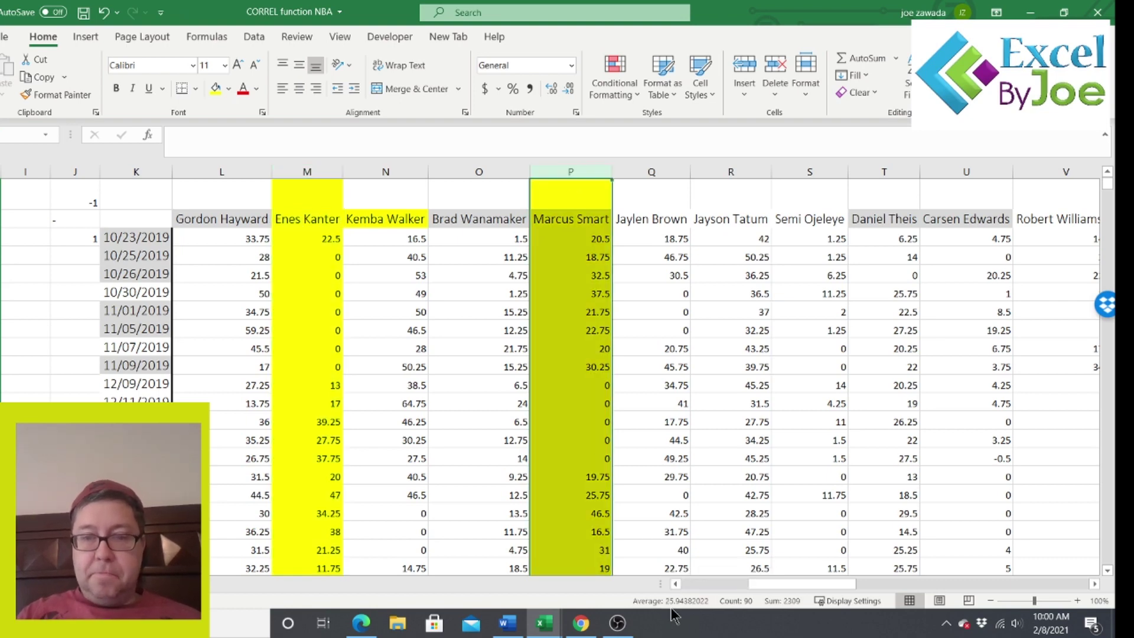
scroll(1105, 454, down, 8)
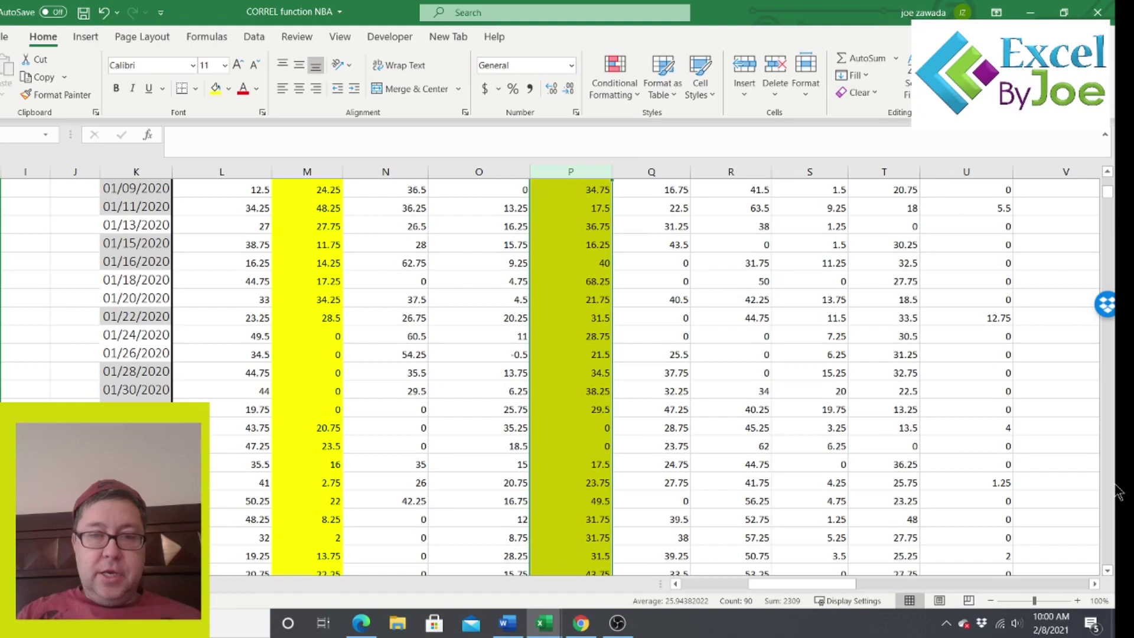
mouse_move(1109, 189)
mouse_down()
mouse_move(1111, 216)
mouse_move(1111, 182)
mouse_up()
click(301, 203)
Step: Enter 15 above Enes Kanter's column and 26 above Marcus Smart's
text(15)
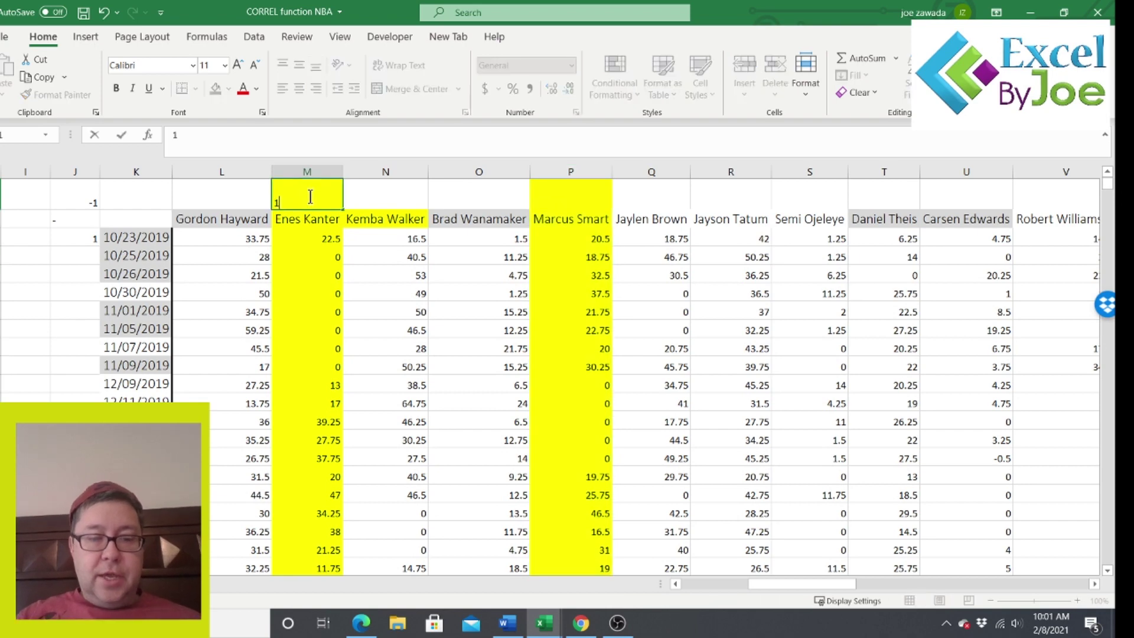
key(Tab)
key(Tab)
key(Tab)
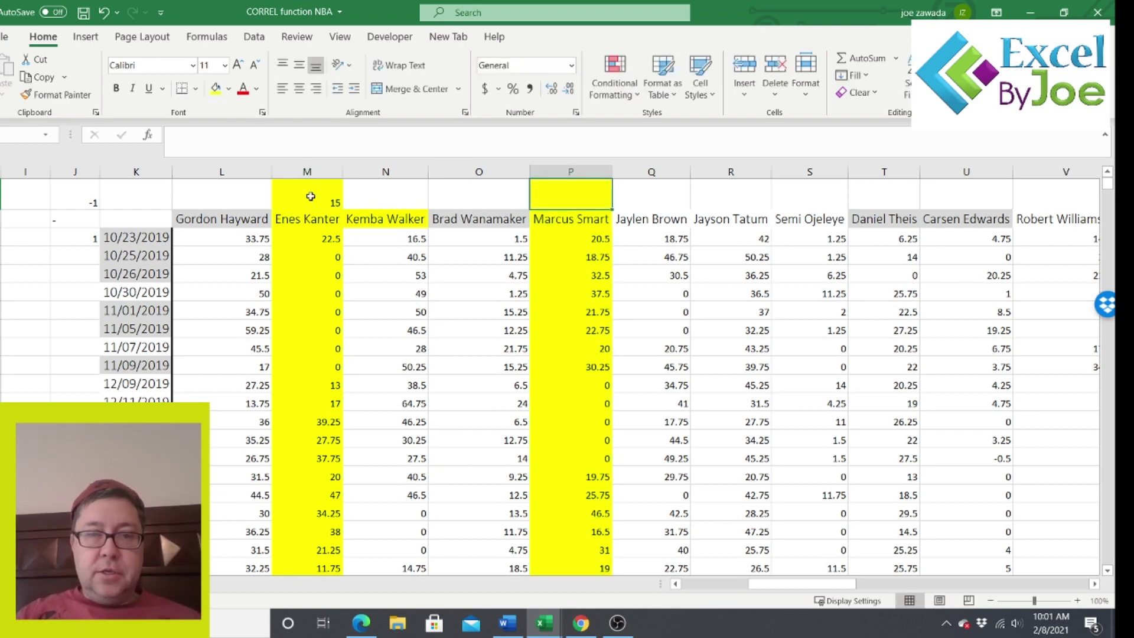
text(26)
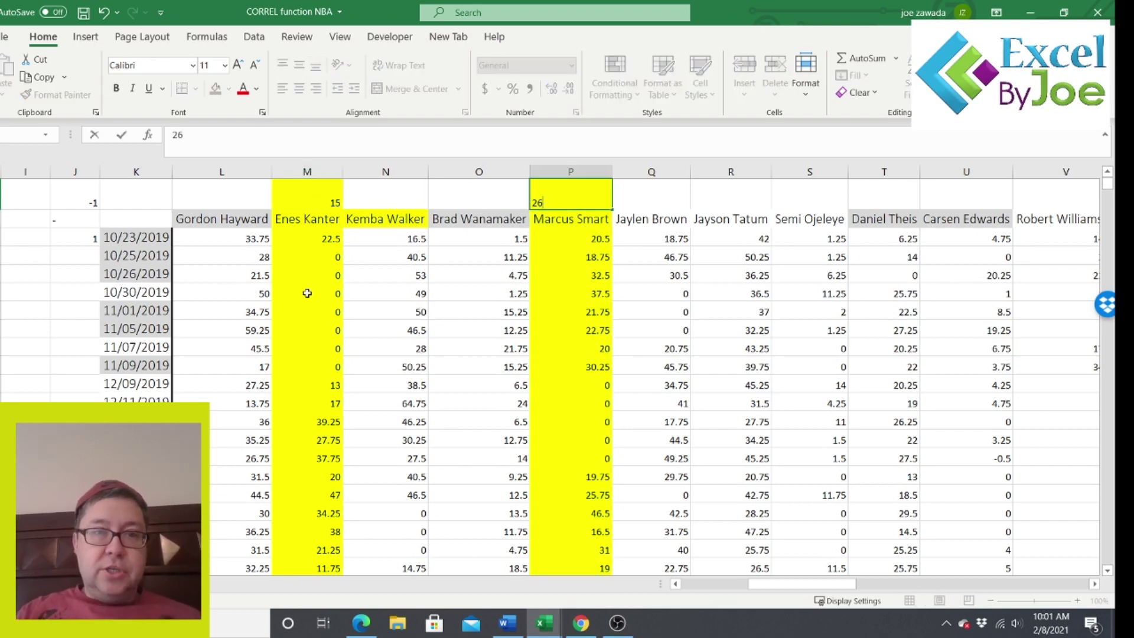
key(Return)
Step: Inspect Enes Kanter's SUMIFS results, including zero-point games and the 10/30/2019 formula
click(317, 420)
click(328, 478)
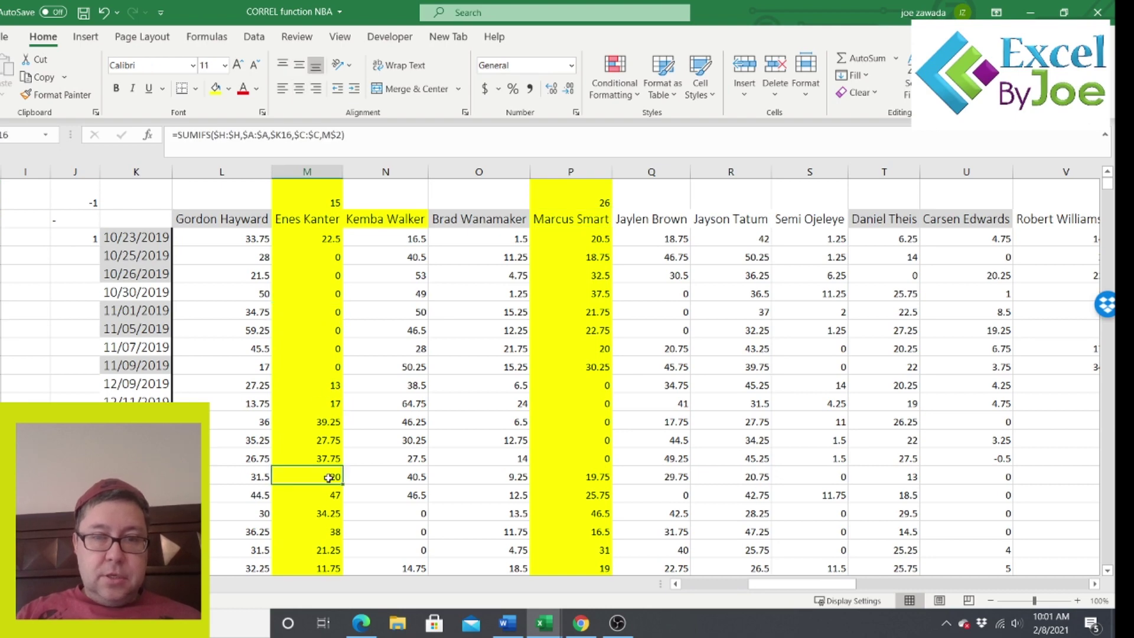
key(Down)
key(Down)
key(Up)
key(Up)
key(Up)
key(Up)
key(Up)
key(Up)
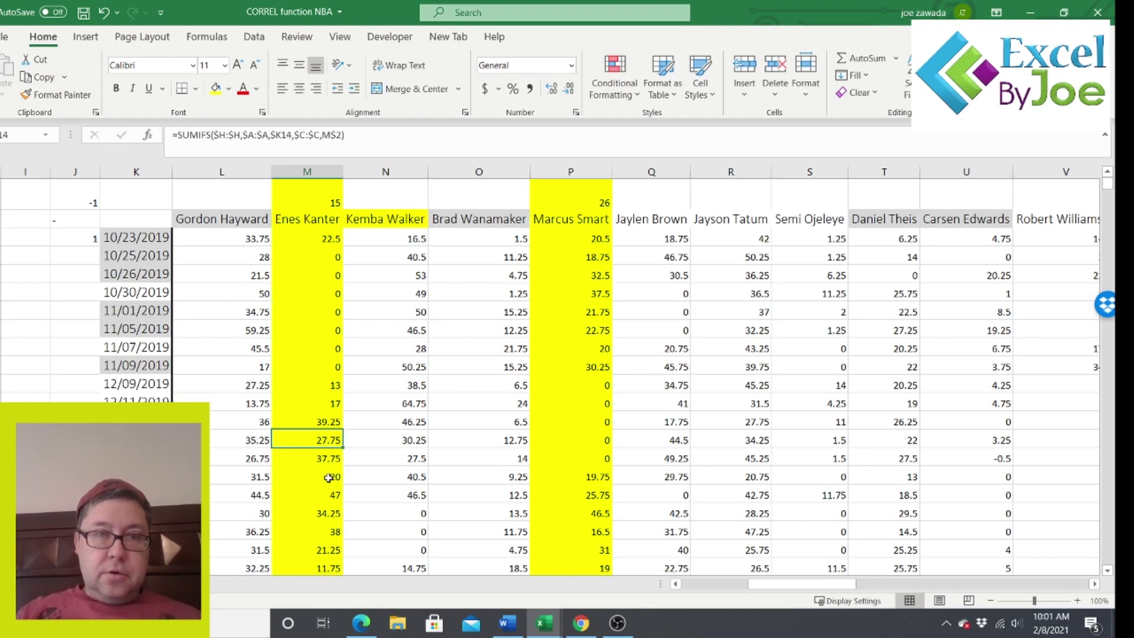
key(Up)
key(Up)
key(Up)
key(Up)
key(Up)
key(Up)
key(Up)
key(Up)
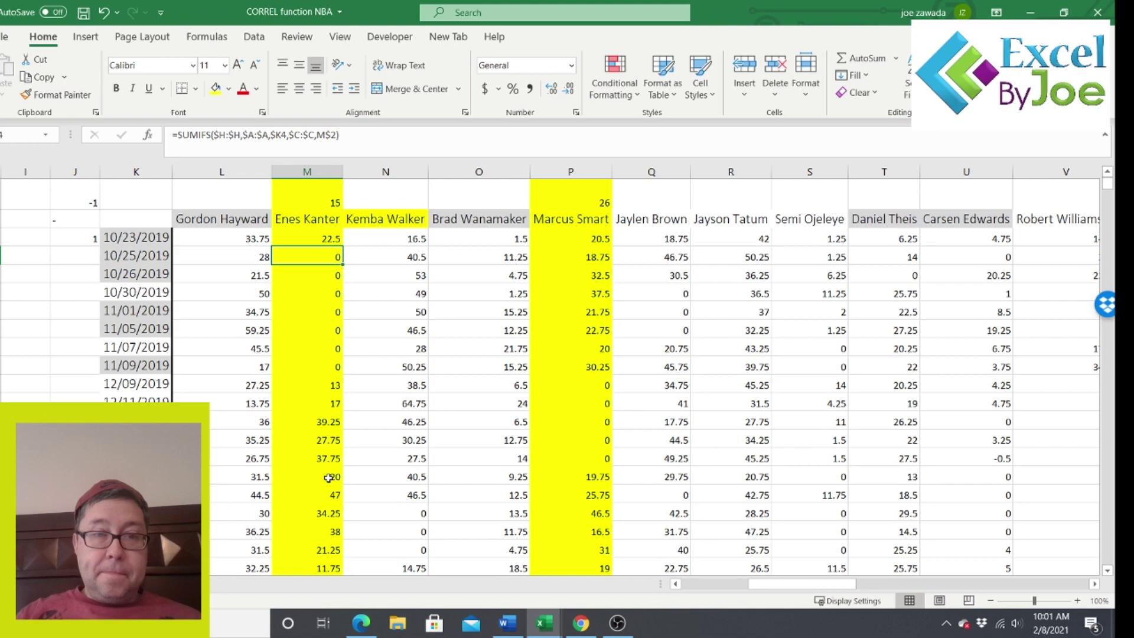
click(313, 287)
click(315, 319)
key(Up)
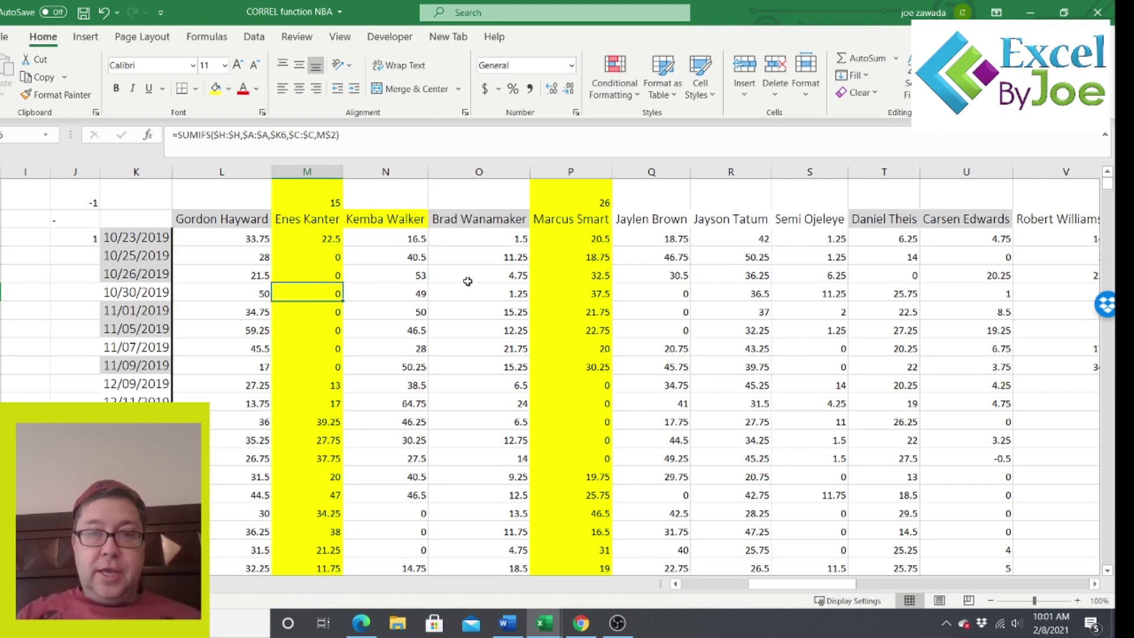
Step: Inspect Marcus Smart's SUMIFS formulas from 10/26/2019 down through later games
click(571, 270)
click(600, 258)
click(588, 271)
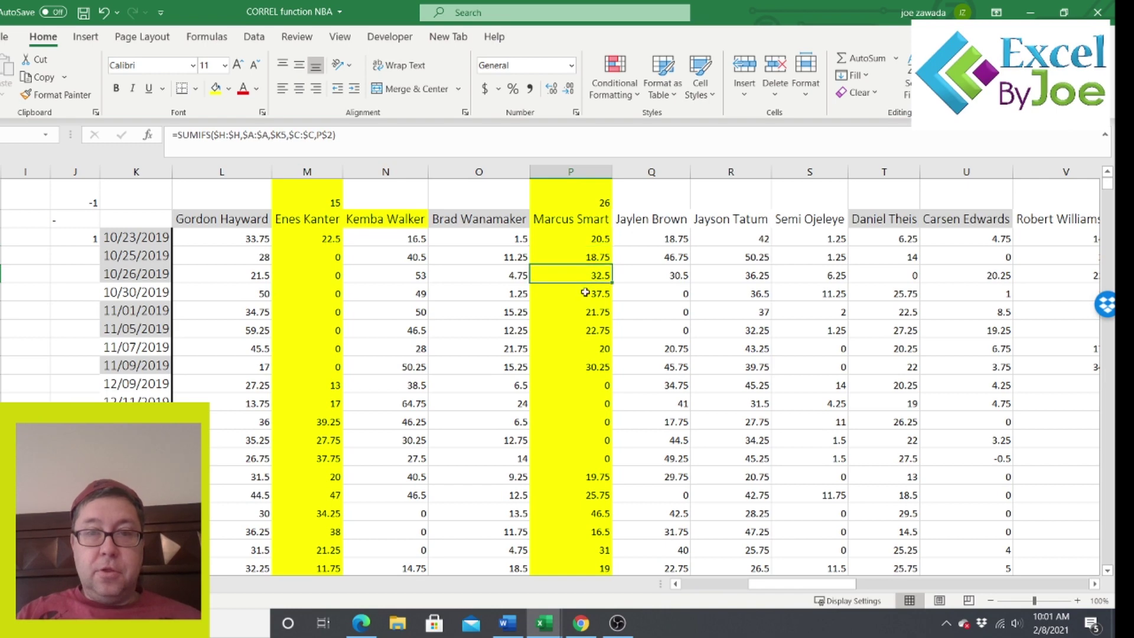
click(585, 292)
click(582, 312)
click(583, 331)
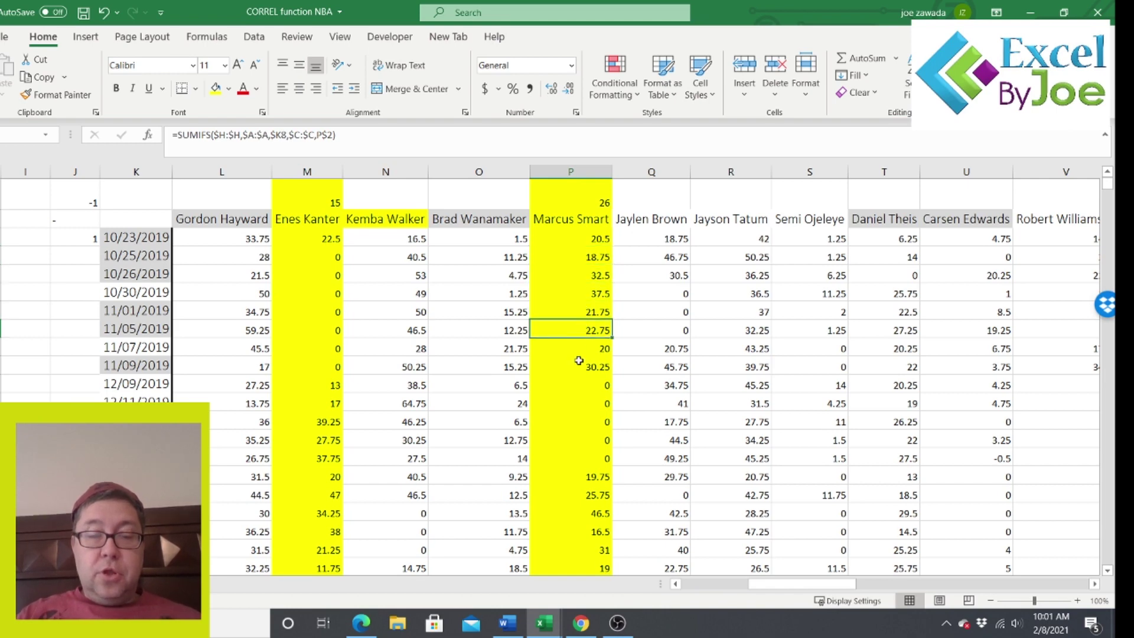
click(585, 391)
key(Down)
key(Down)
key(Down)
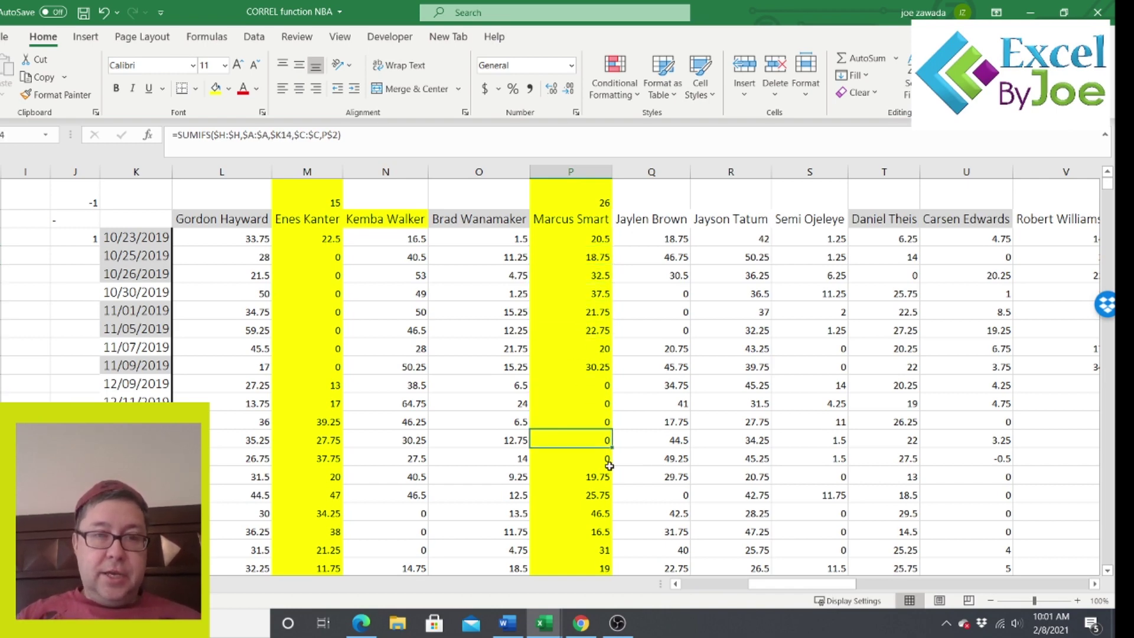
Step: Compare Enes Kanter's points with Marcus Smart's 68.25-point game on the same date
key(Left)
key(Left)
key(Left)
key(Down)
key(Down)
key(Down)
key(Down)
key(Down)
key(Down)
key(Down)
key(Down)
key(Down)
key(Down)
key(Down)
key(Down)
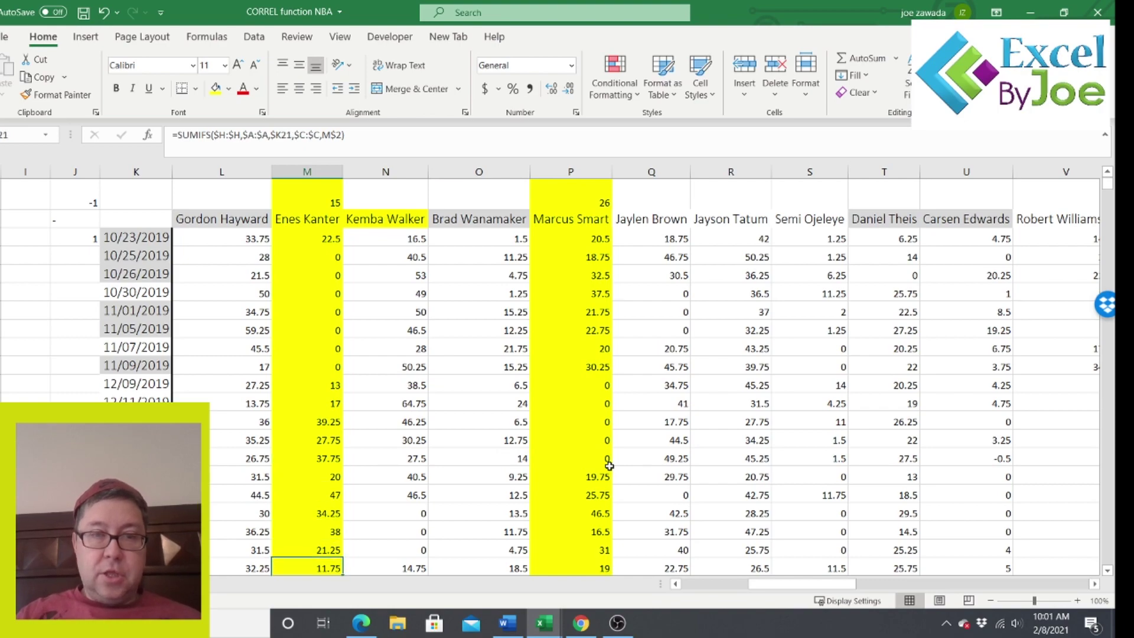
key(Up)
key(Up)
key(Up)
key(Up)
key(Up)
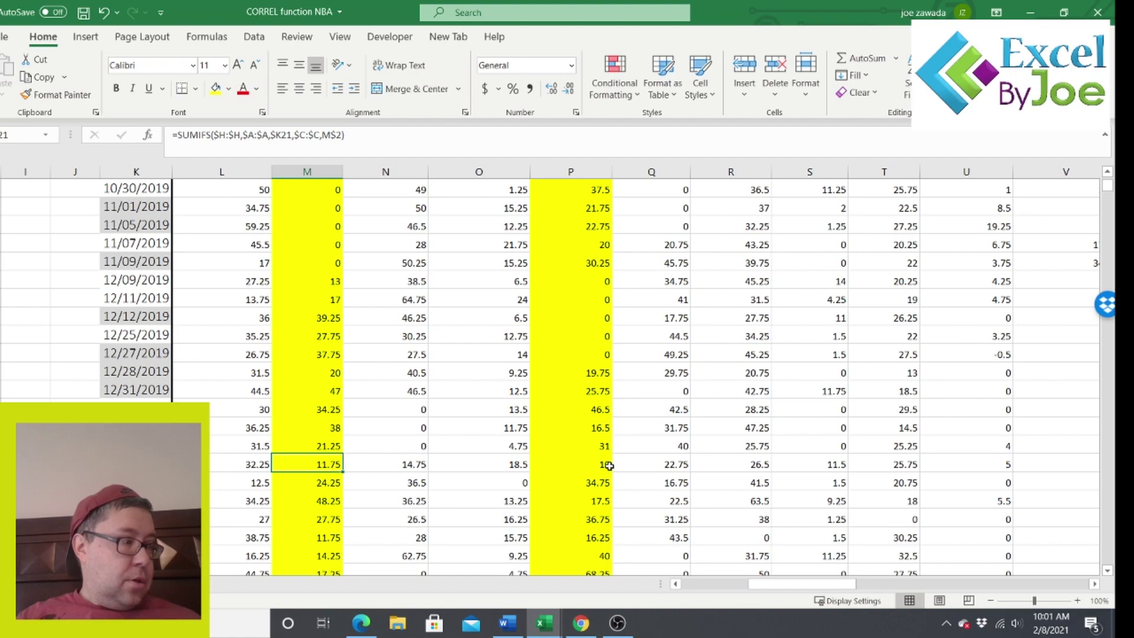
key(Down)
key(Down)
key(Down)
key(Down)
key(Down)
key(Down)
key(Down)
key(Down)
key(Down)
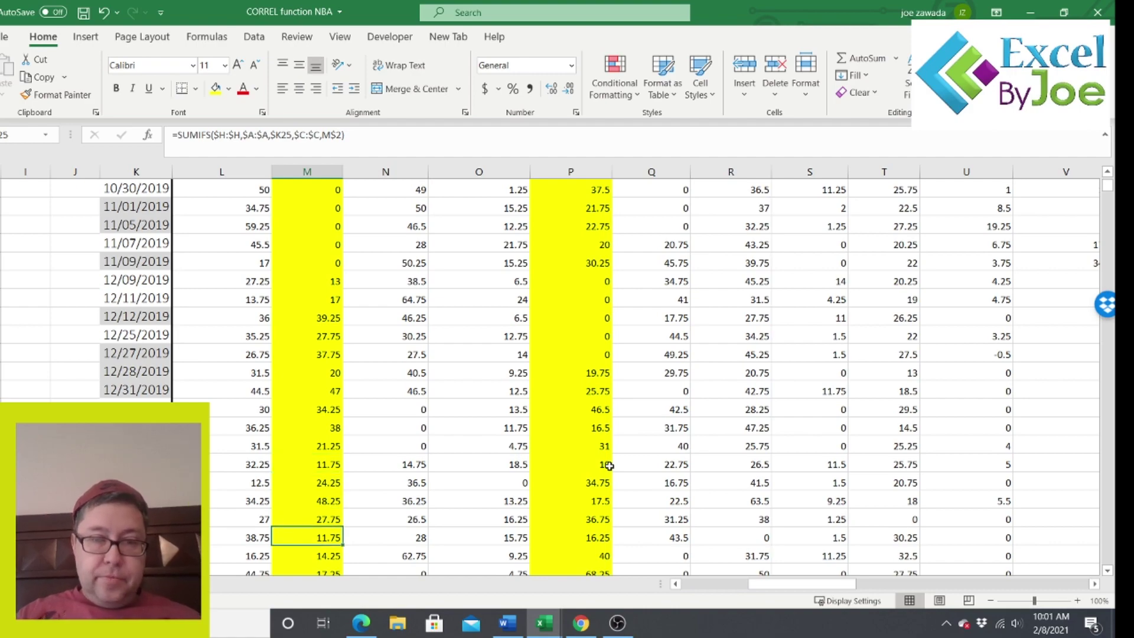
scroll(608, 465, down, 1)
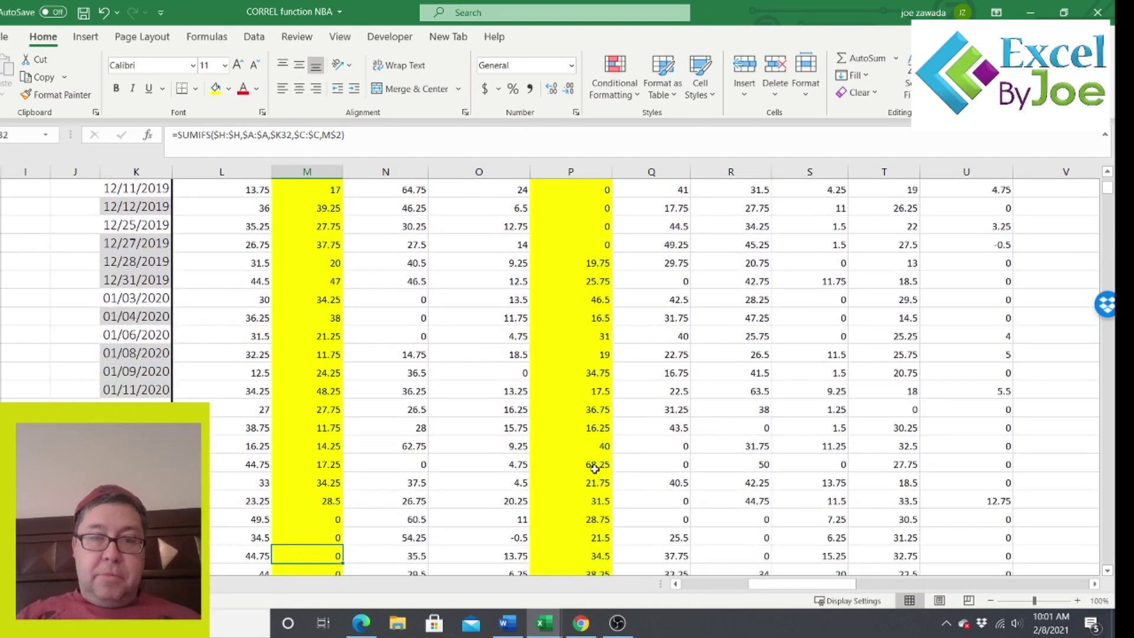
click(593, 467)
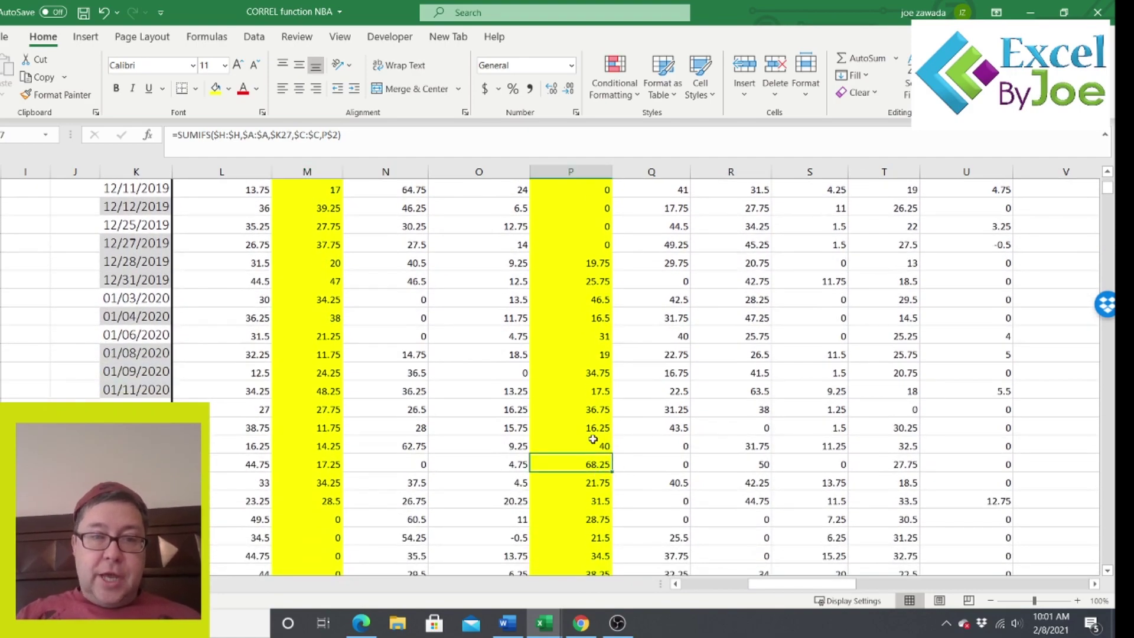
click(317, 466)
key(Right)
key(Right)
key(Right)
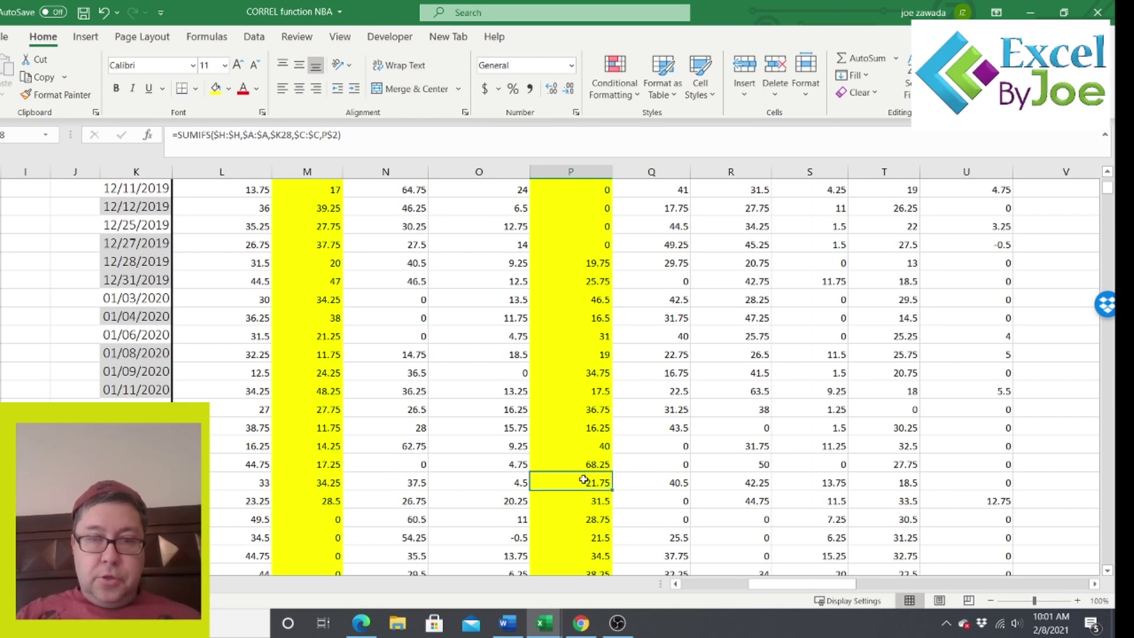
Step: Move up Marcus Smart's column past 12/25/2019 to check the 26 and first-game formula
click(587, 364)
click(583, 280)
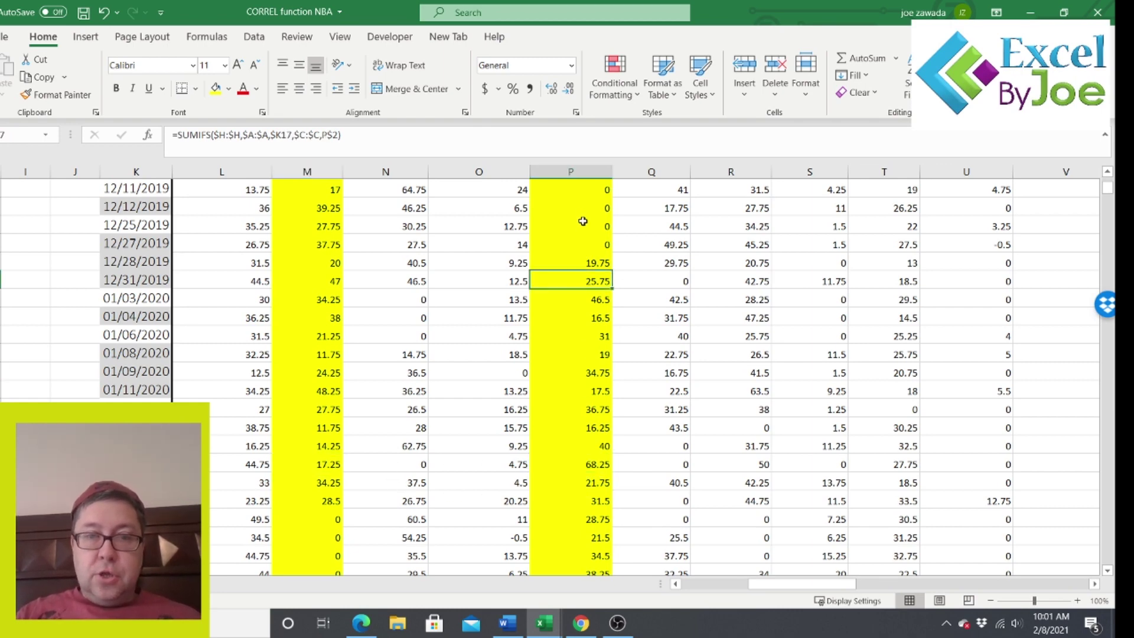
click(583, 224)
scroll(1109, 200, up, 4)
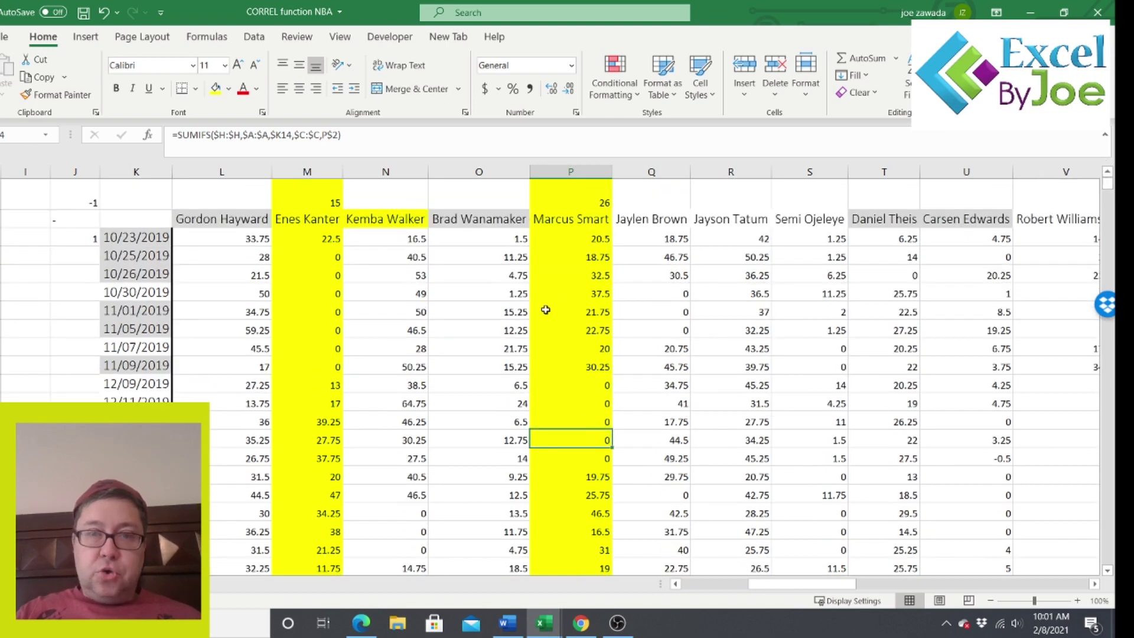
click(588, 273)
click(597, 207)
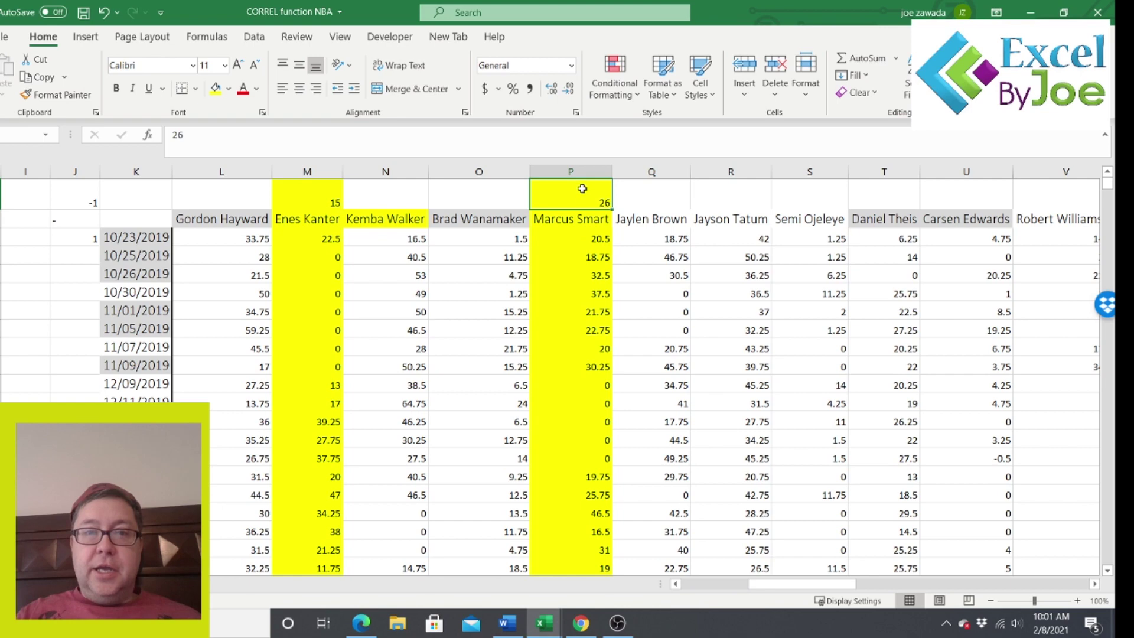
click(579, 235)
Step: Sample both columns' SUMIFS results, then inspect the Hayward–Wanamaker correlation in the matrix
click(311, 193)
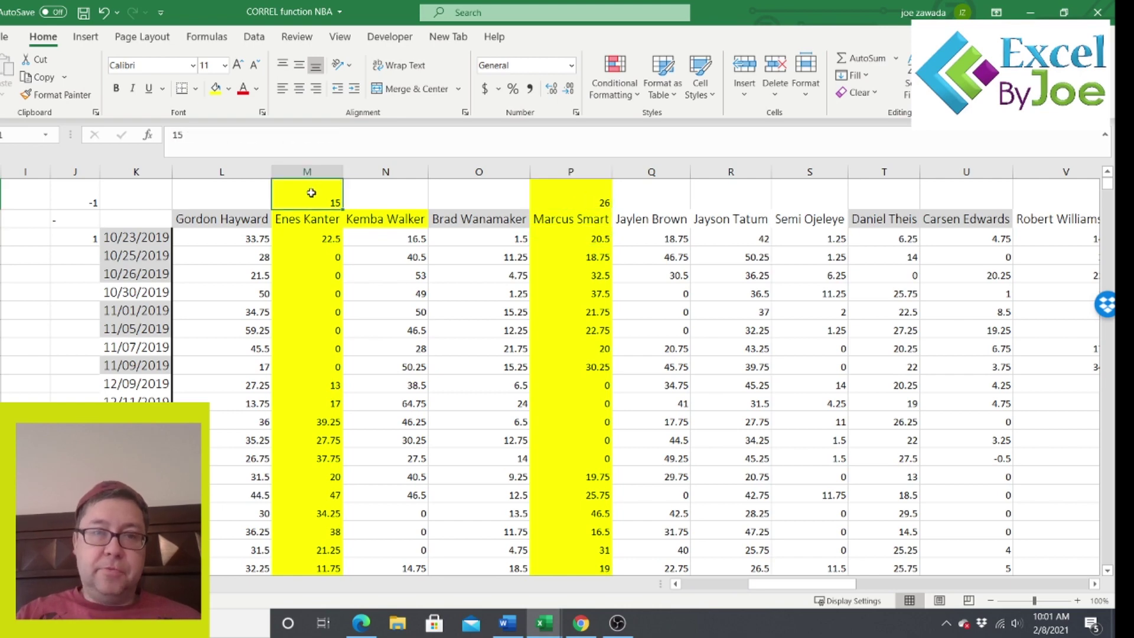
click(310, 260)
click(315, 310)
click(567, 291)
click(571, 349)
drag(777, 581, 947, 581)
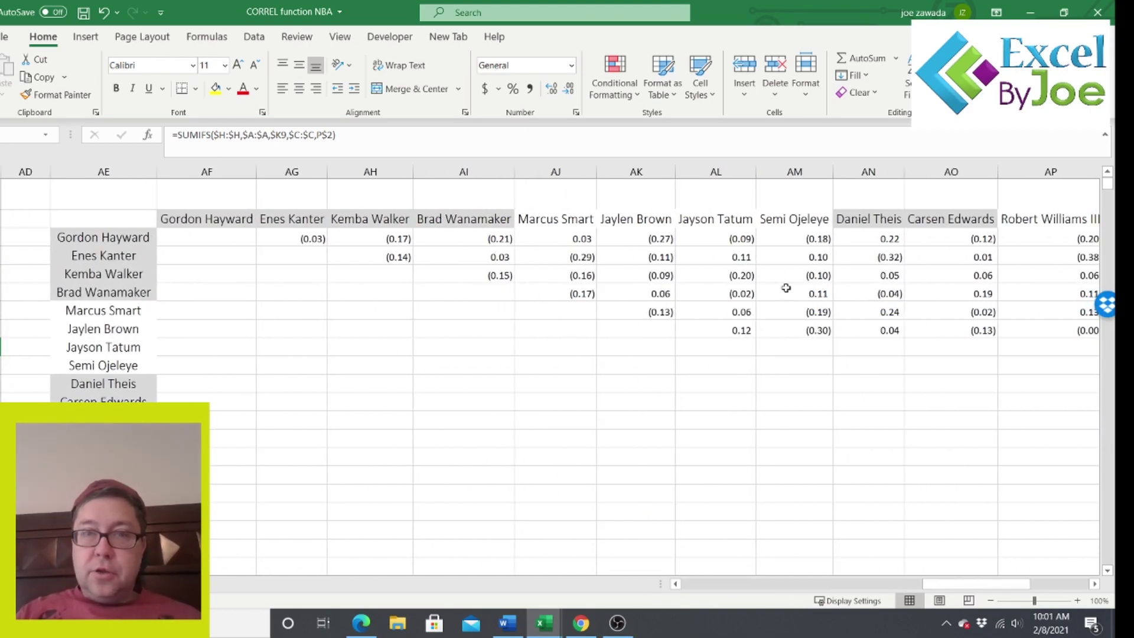
click(478, 236)
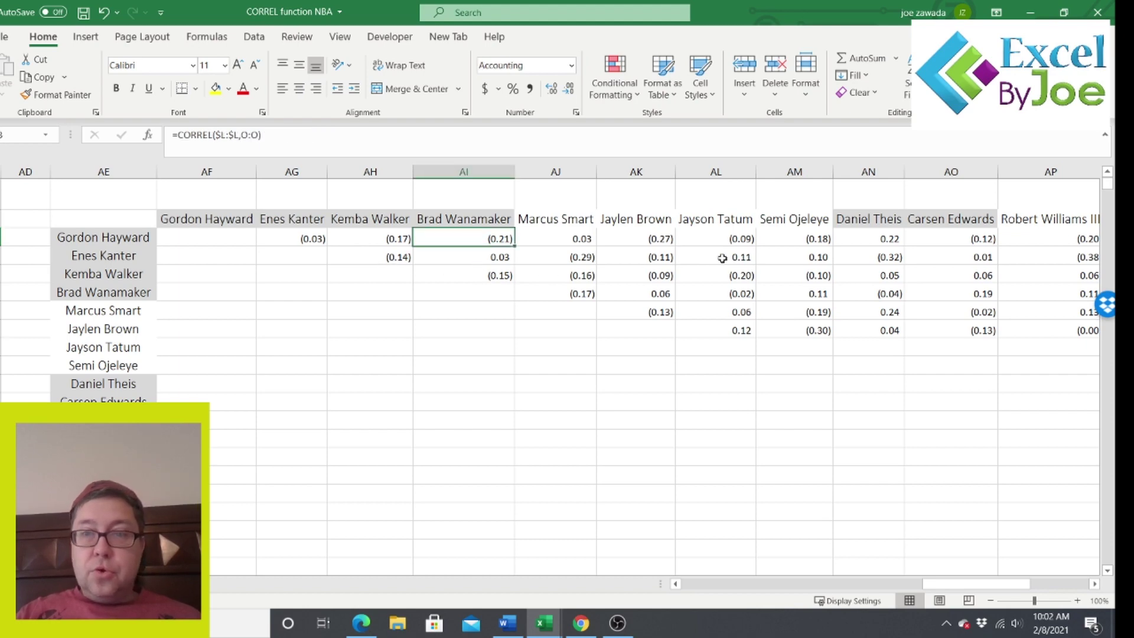
Step: Inspect the Enes Kanter–Daniel Theis correlation, then select Theis's points column
click(866, 258)
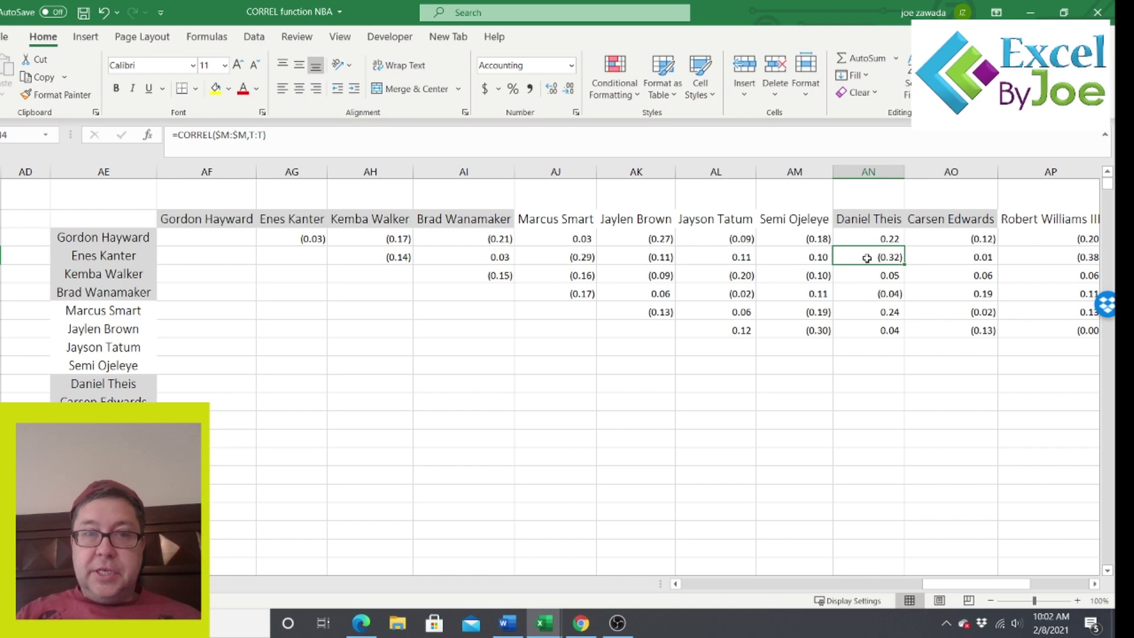
drag(902, 584, 810, 583)
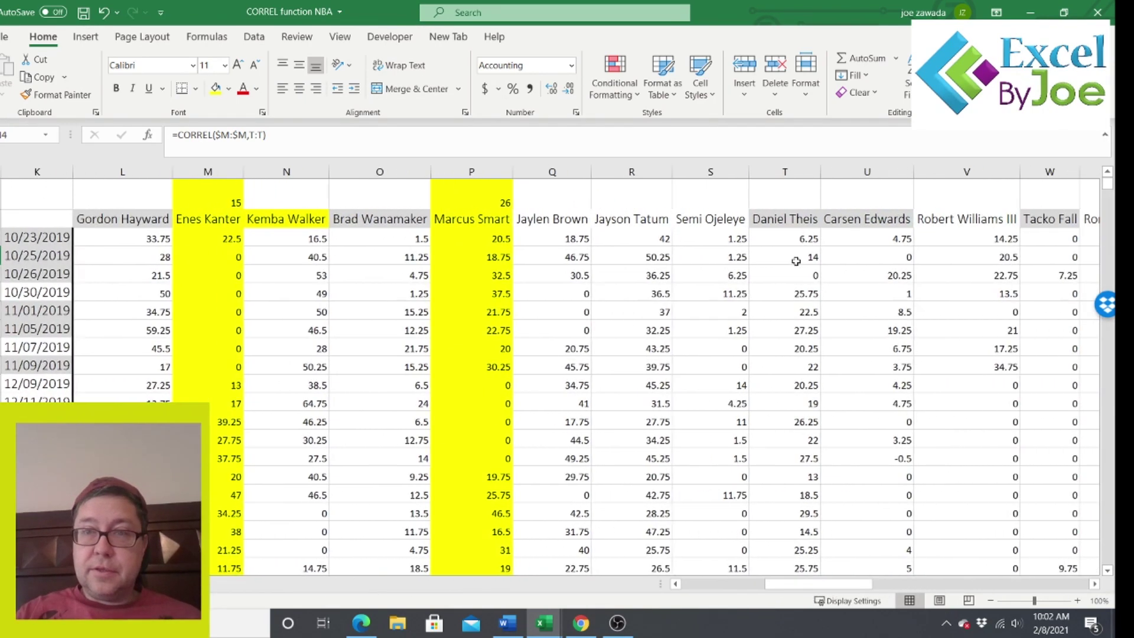
click(792, 172)
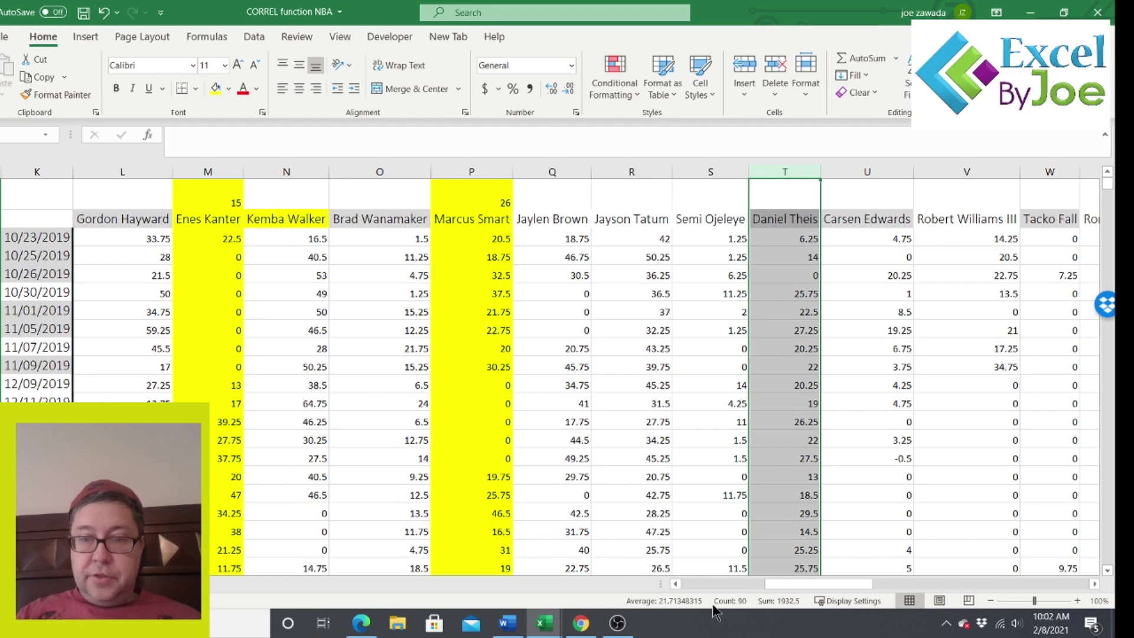
Step: Enter 22 above Daniel Theis's column and narrow columns N through S together
click(792, 192)
text(22)
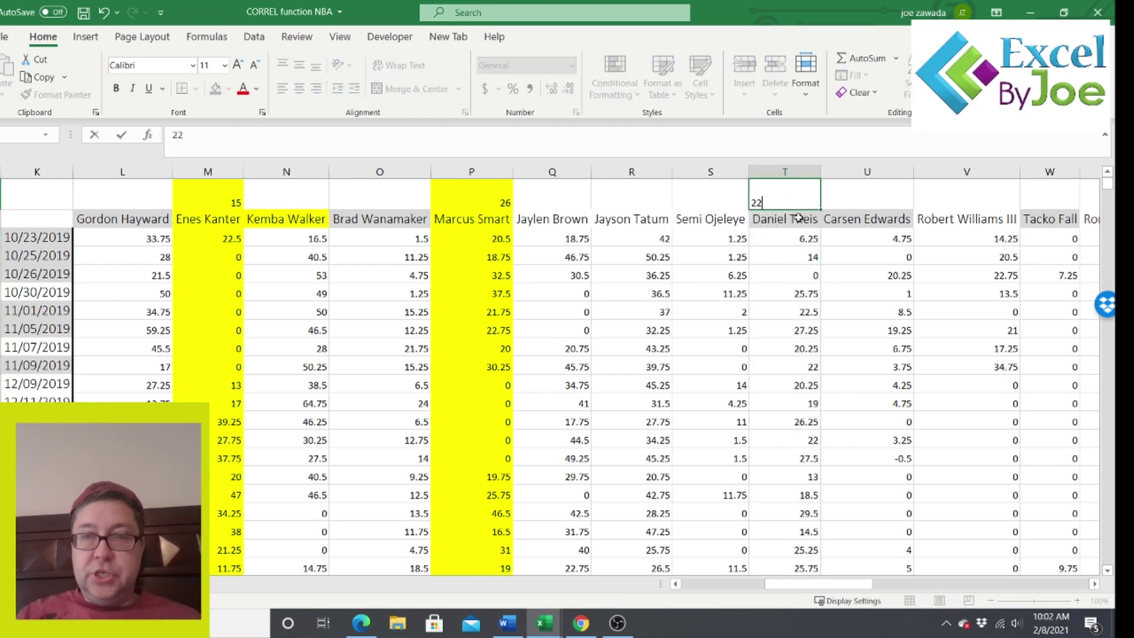
key(Return)
key(Return)
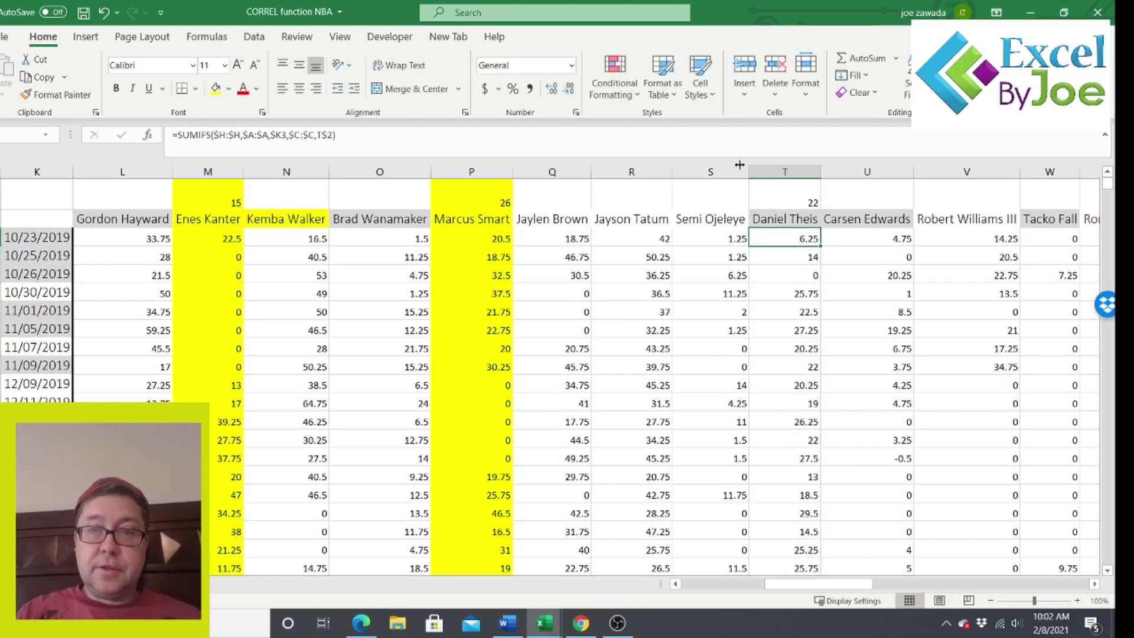
drag(736, 171, 250, 171)
Step: Compare Enes Kanter's and Daniel Theis's points on 10/23/2019 and 10/25/2019
click(212, 251)
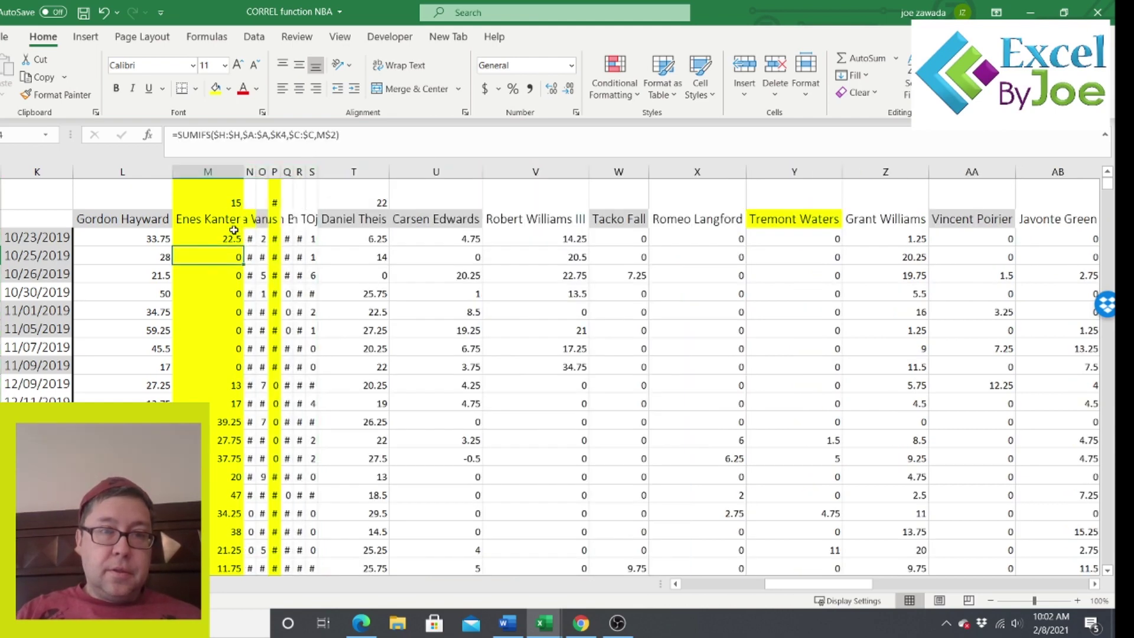
click(356, 238)
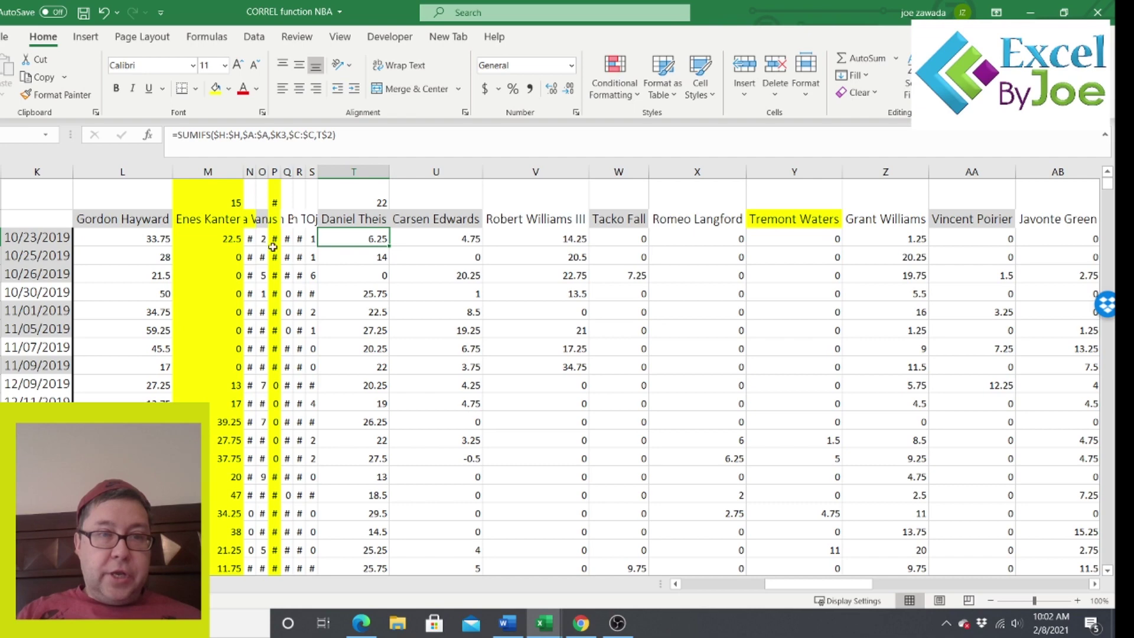
click(220, 239)
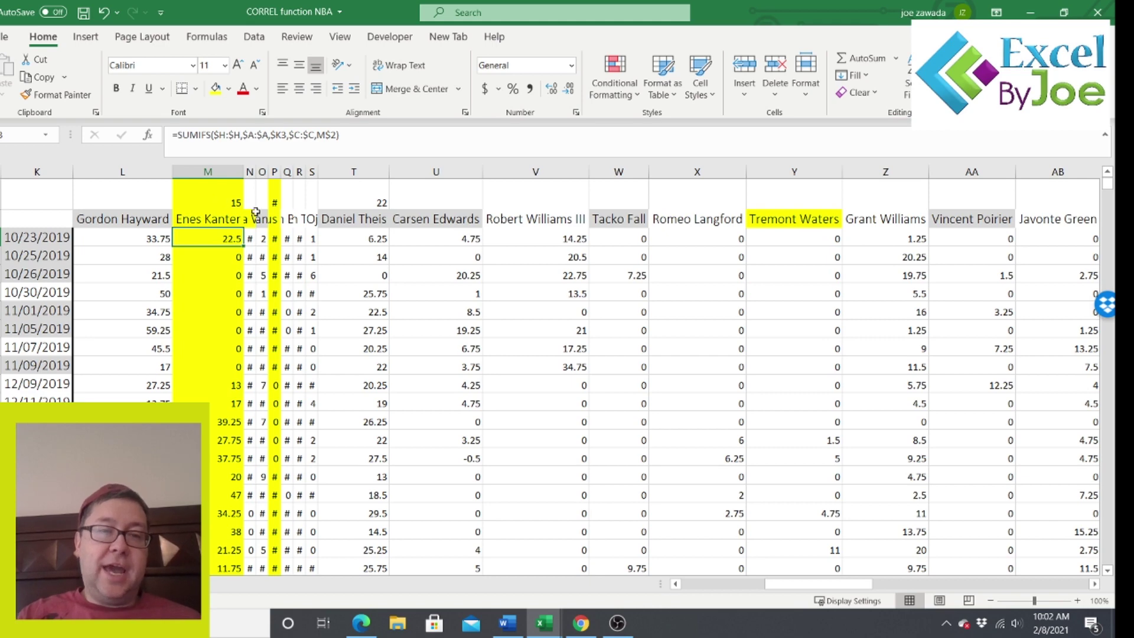
click(364, 234)
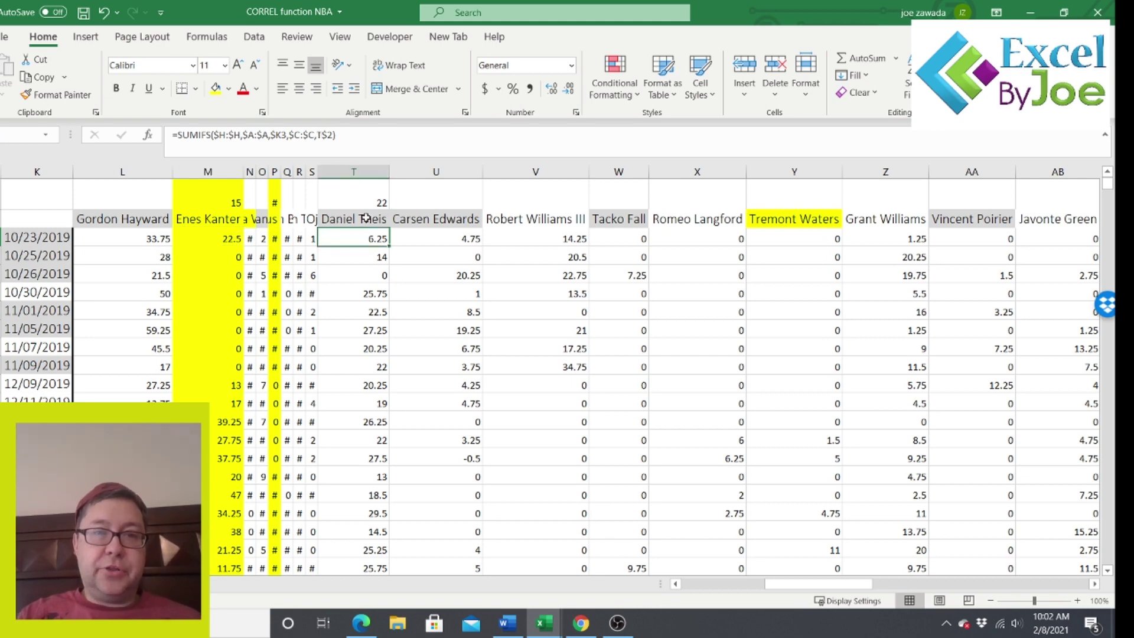
Step: Check Kanter's 37.75, 47 and 34.25-point games against Theis's 14.5 and 30.25
click(223, 422)
click(223, 456)
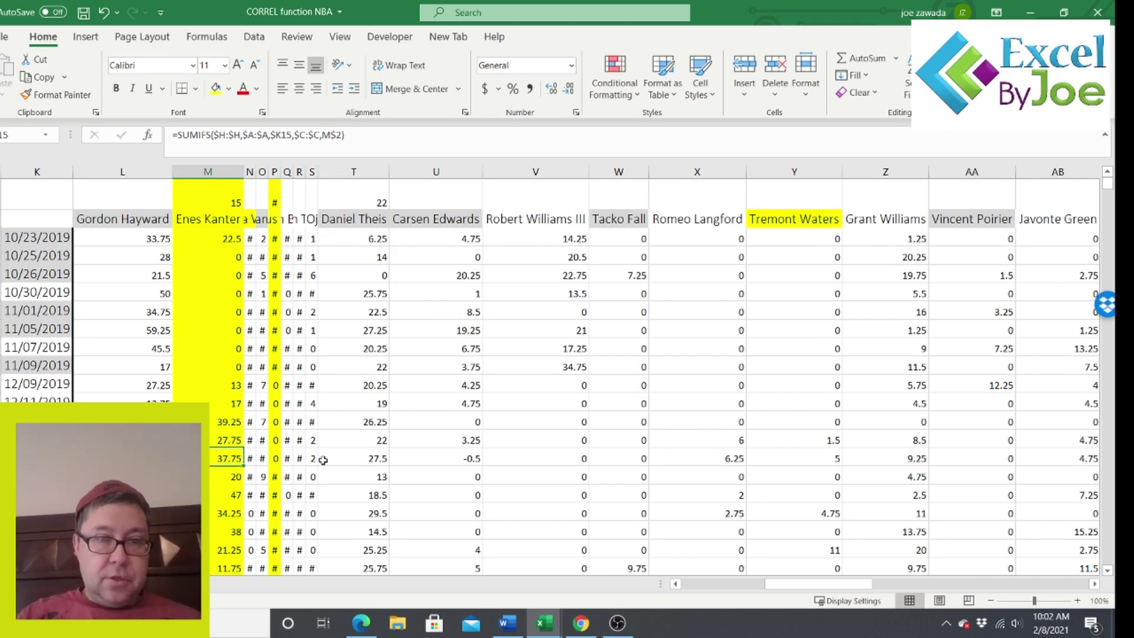
click(222, 499)
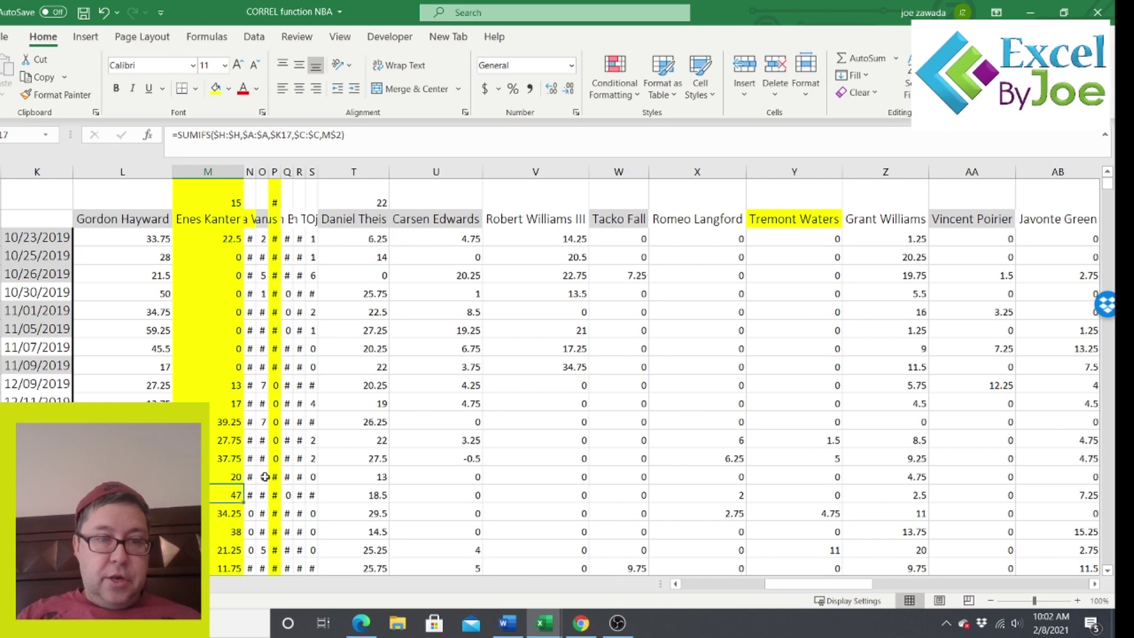
click(216, 516)
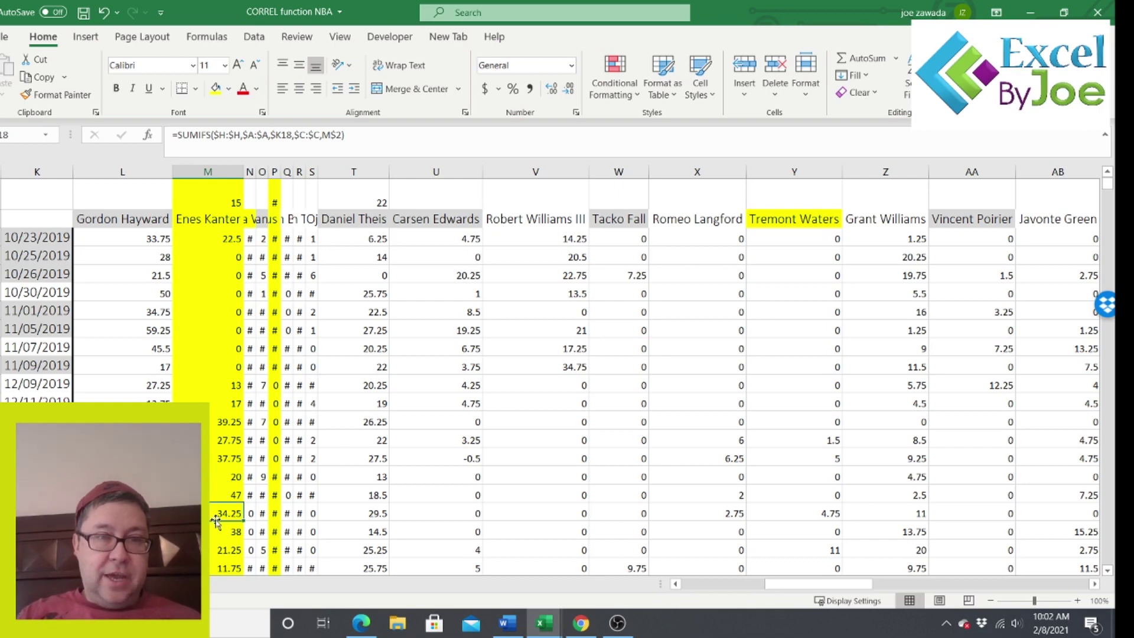
click(369, 495)
click(371, 533)
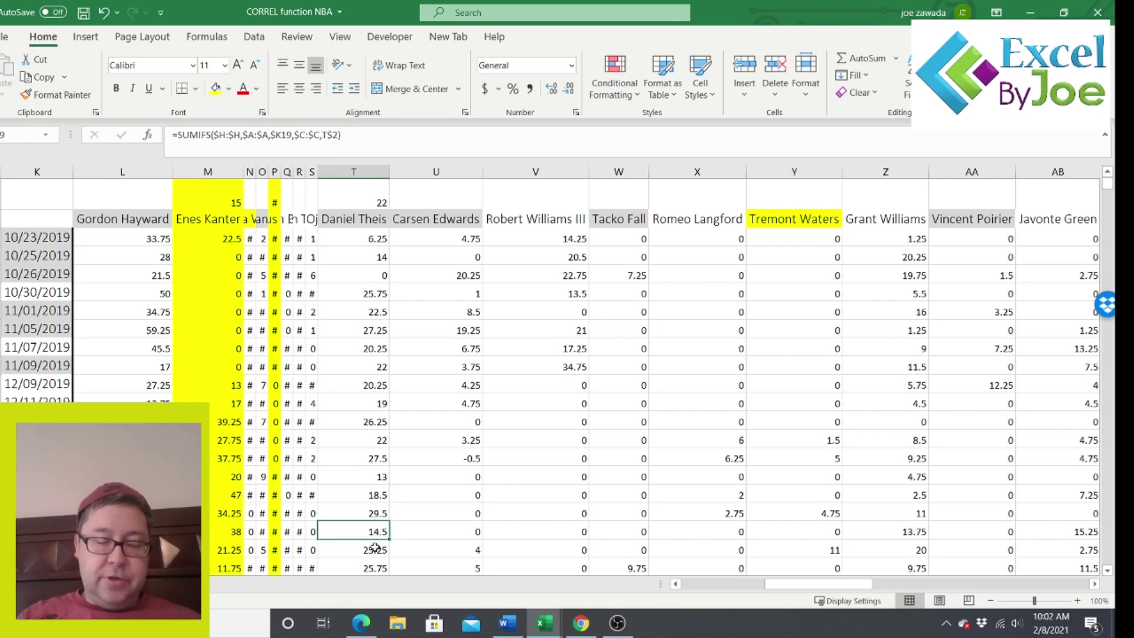
key(Down)
key(Down)
key(Down)
key(Down)
key(Down)
key(Down)
key(Down)
key(Down)
key(Down)
key(Down)
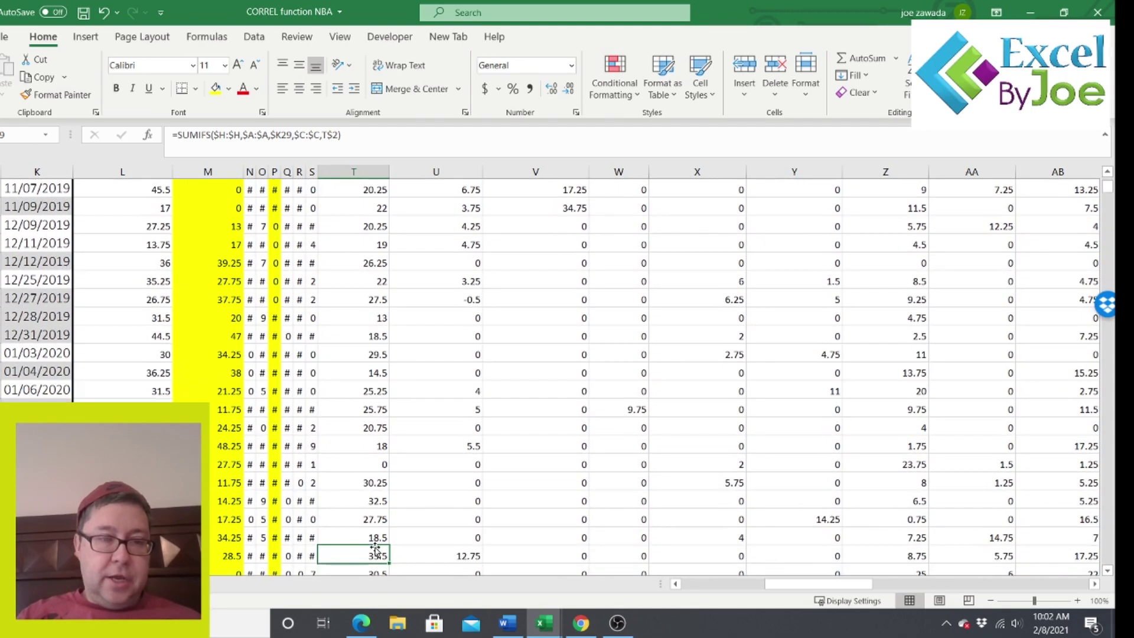
key(Up)
key(Up)
key(Up)
key(Up)
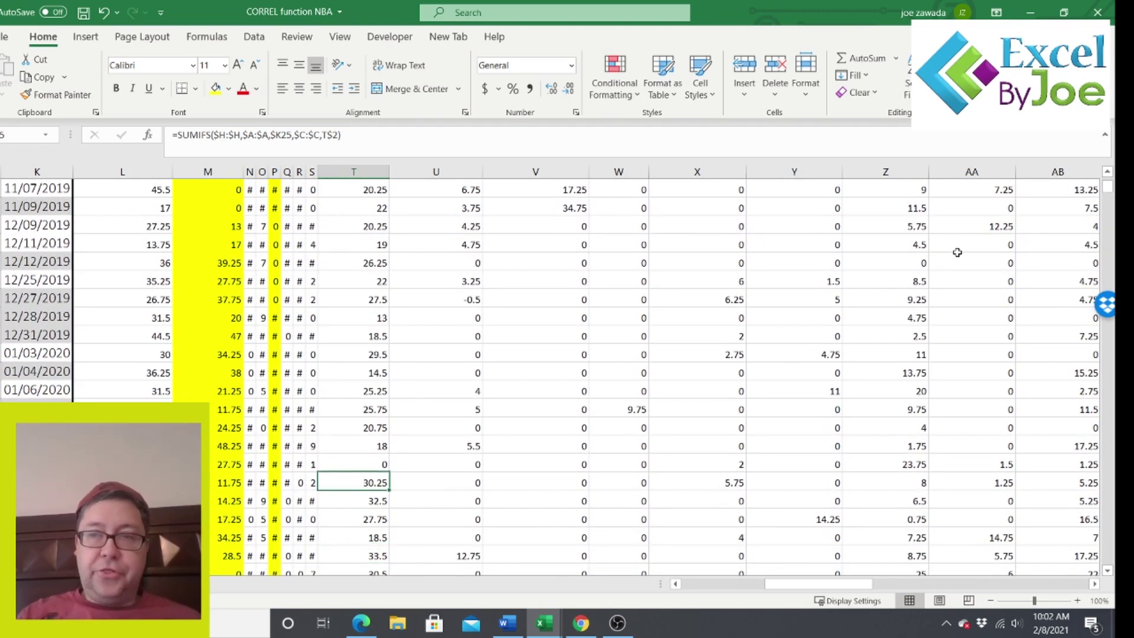
Step: Total and compare both players' points for 01/15 through 01/18/2020
drag(1107, 185, 1106, 175)
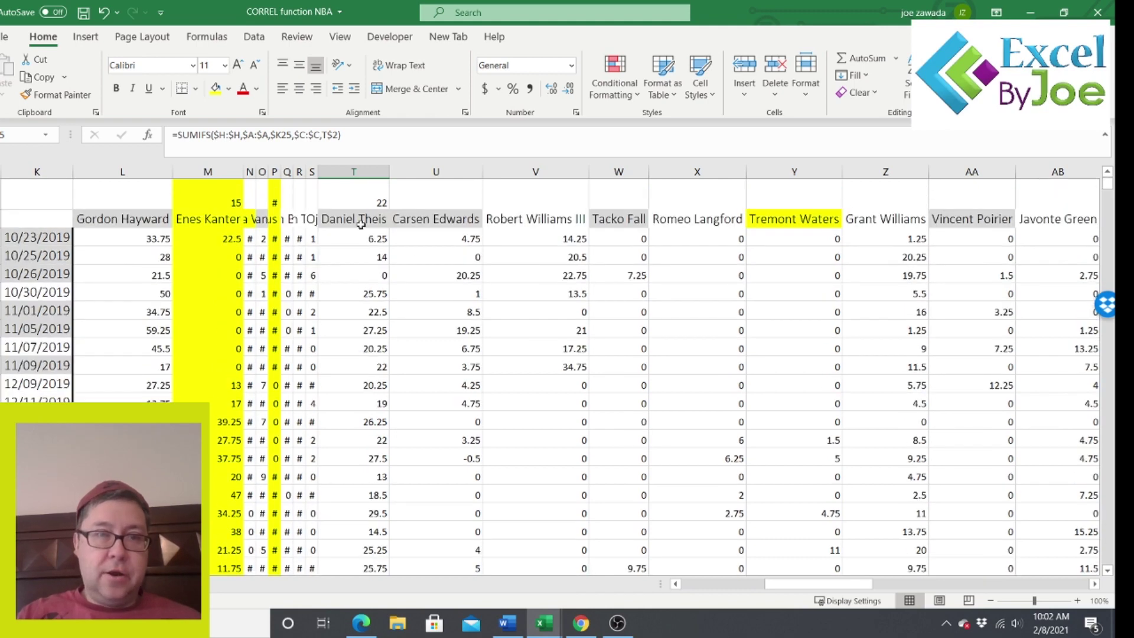
scroll(1111, 551, down, 7)
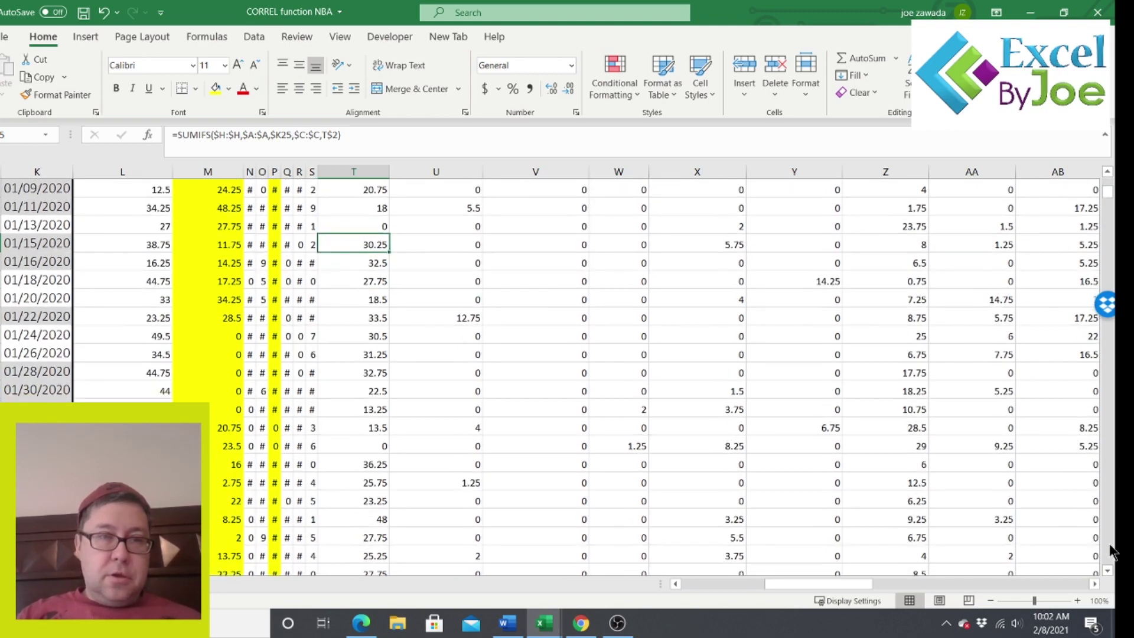
click(221, 246)
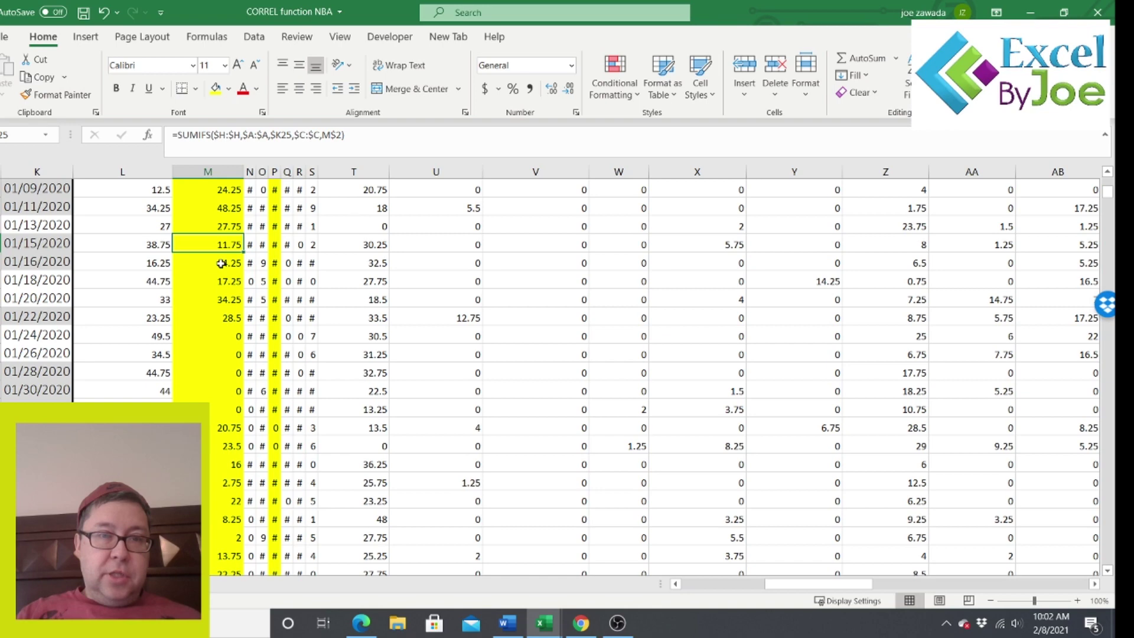
click(234, 266)
click(220, 280)
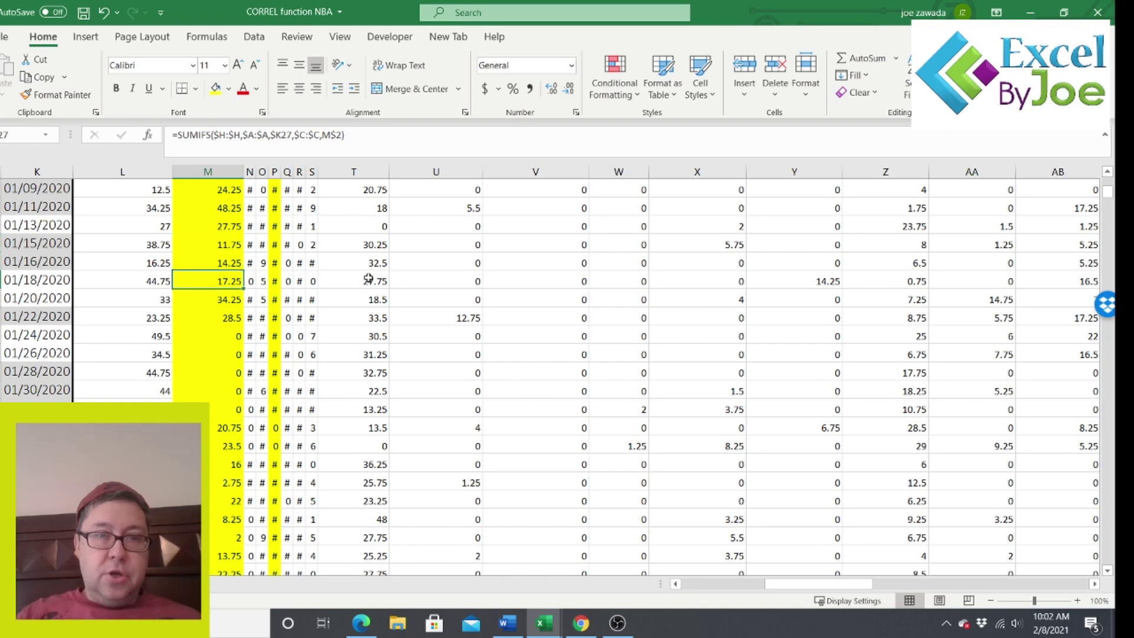
drag(368, 278, 368, 246)
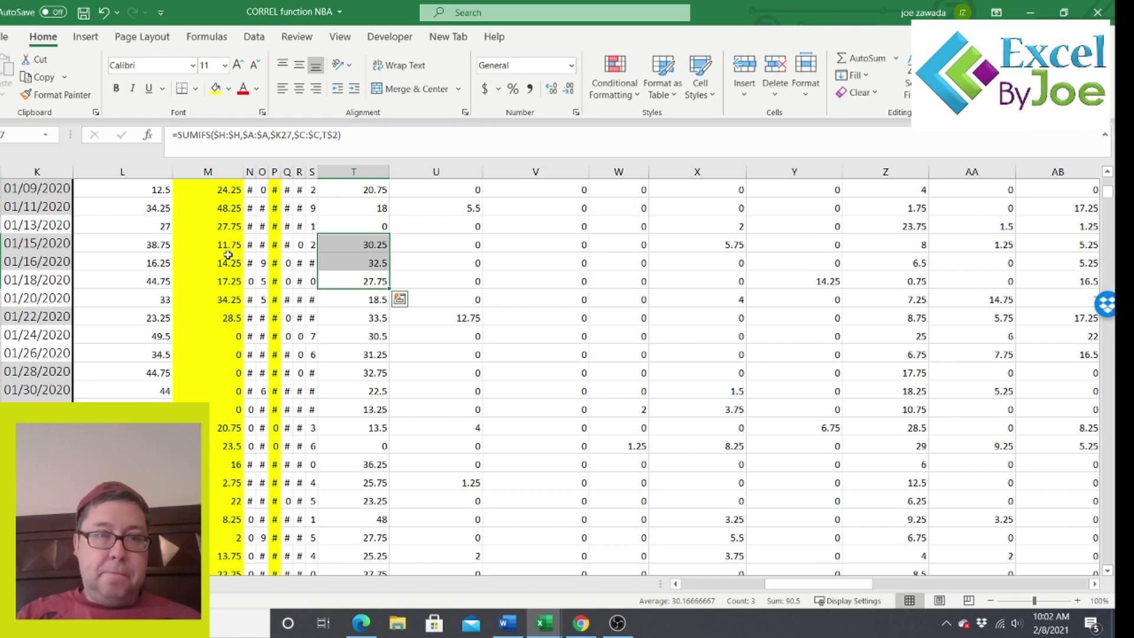
drag(230, 248, 225, 280)
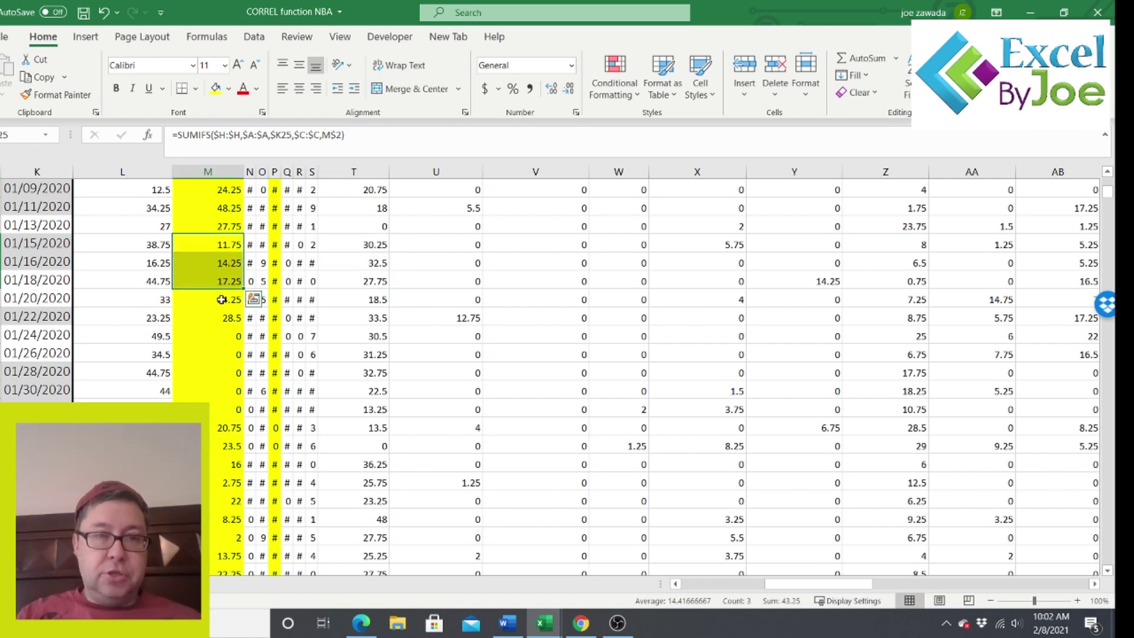
Step: Compare both players' 01/20/2020 points, then bring columns AD–AP of the correlation matrix into view
click(227, 299)
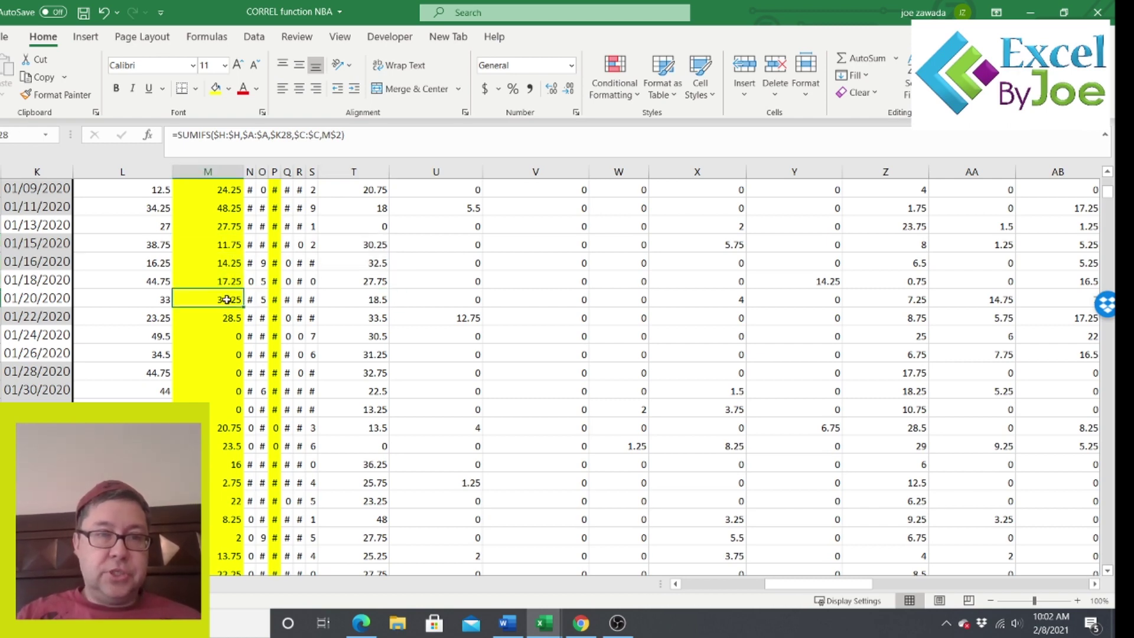
click(370, 300)
scroll(1026, 192, up, 7)
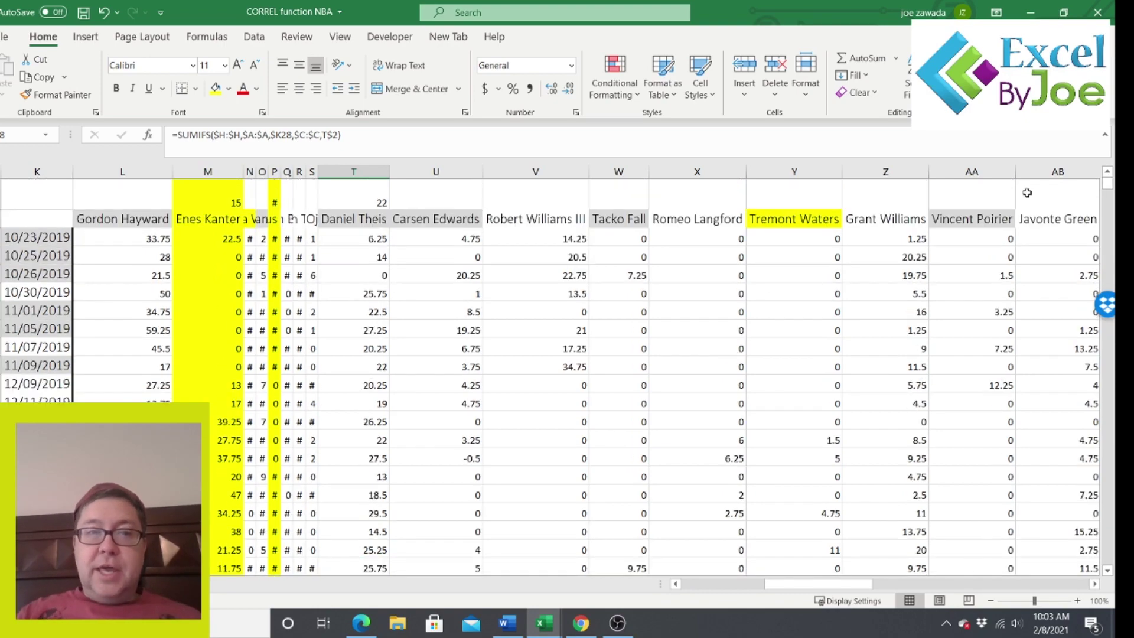
drag(778, 583, 941, 583)
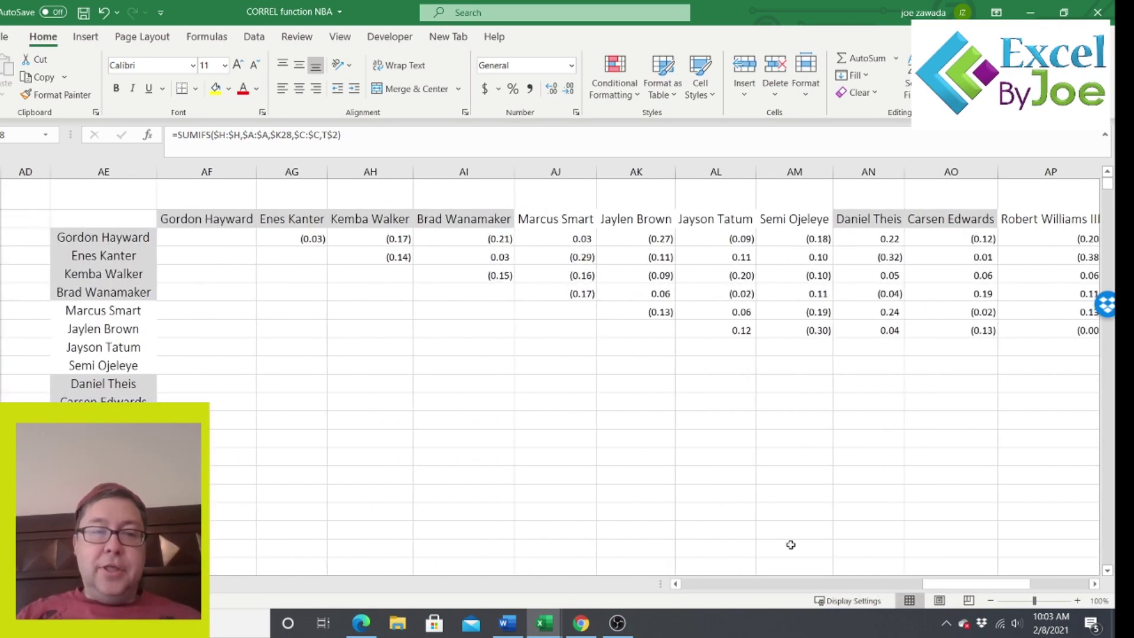
click(236, 259)
click(348, 254)
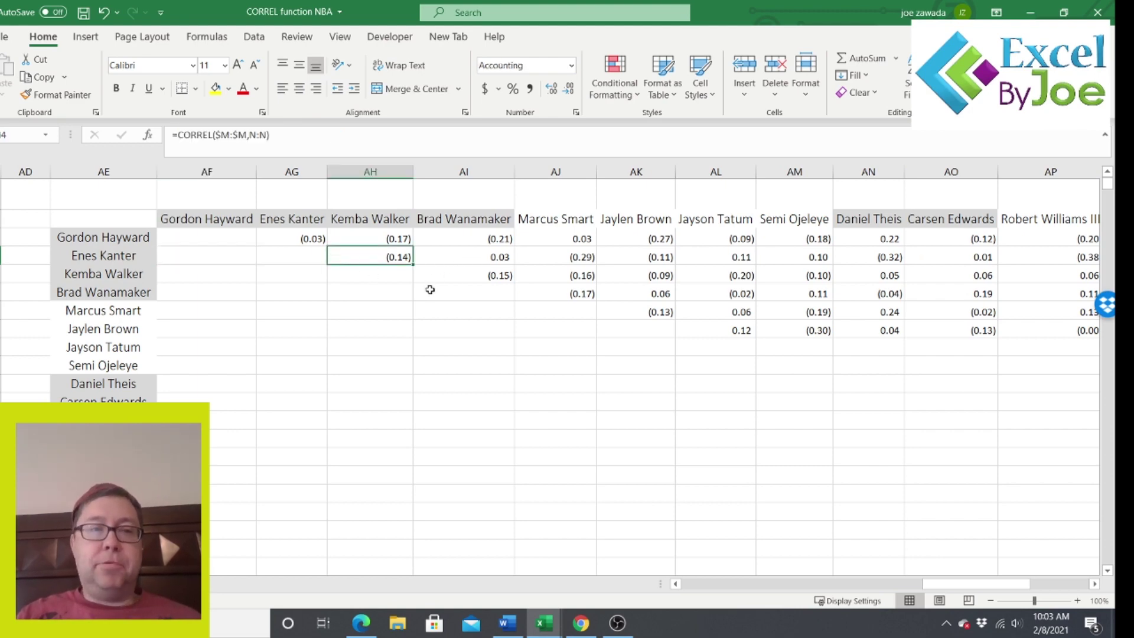
click(115, 257)
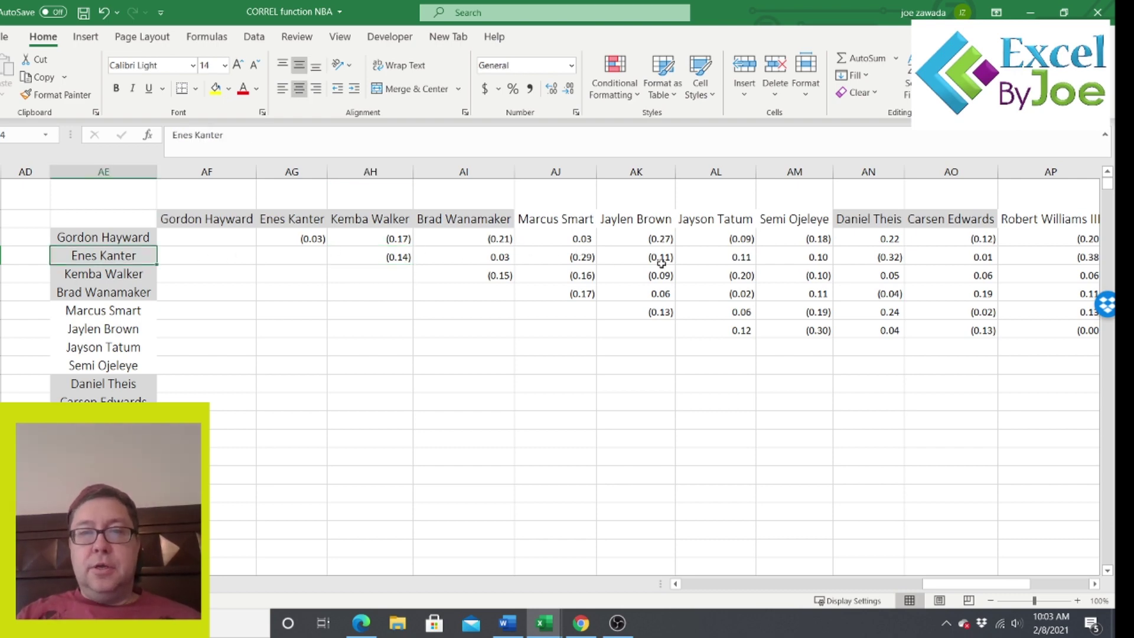
click(882, 258)
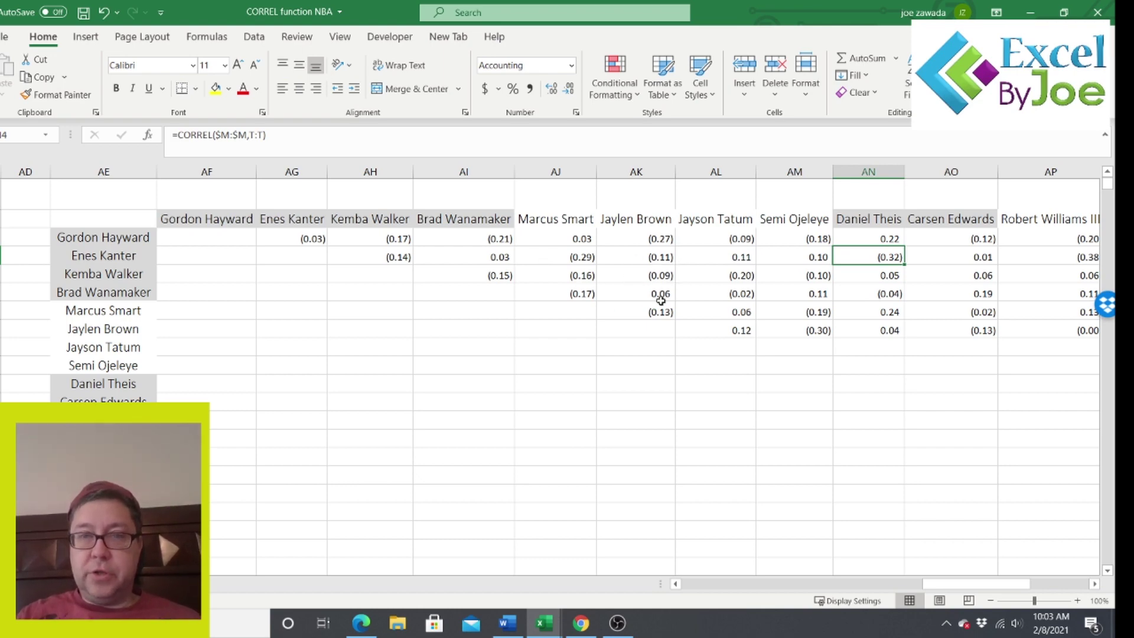
click(738, 332)
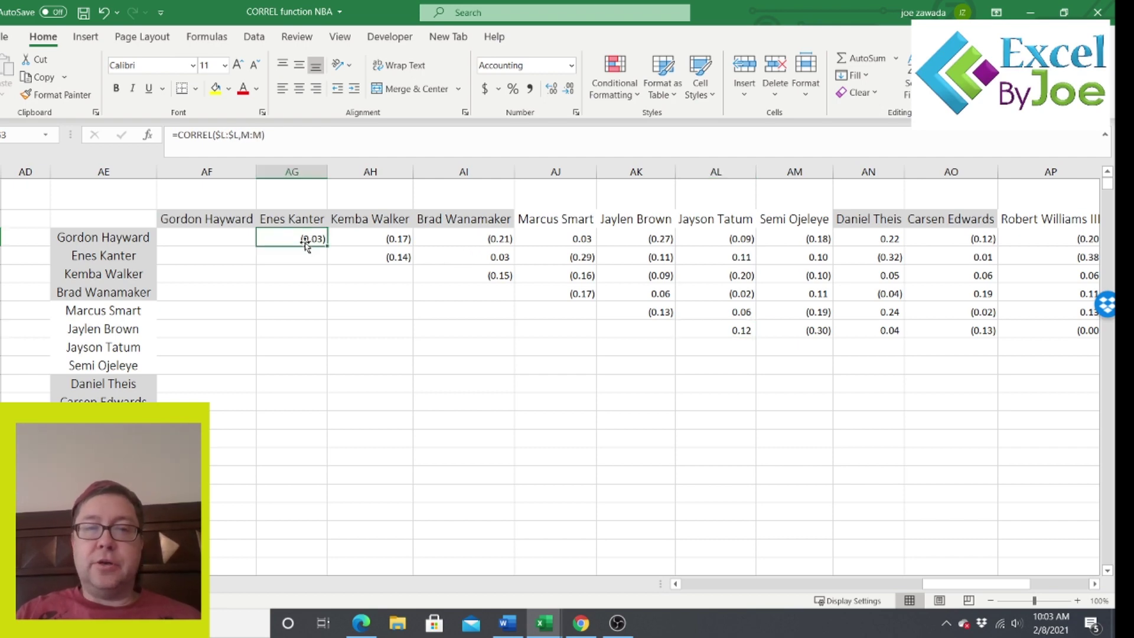
click(561, 242)
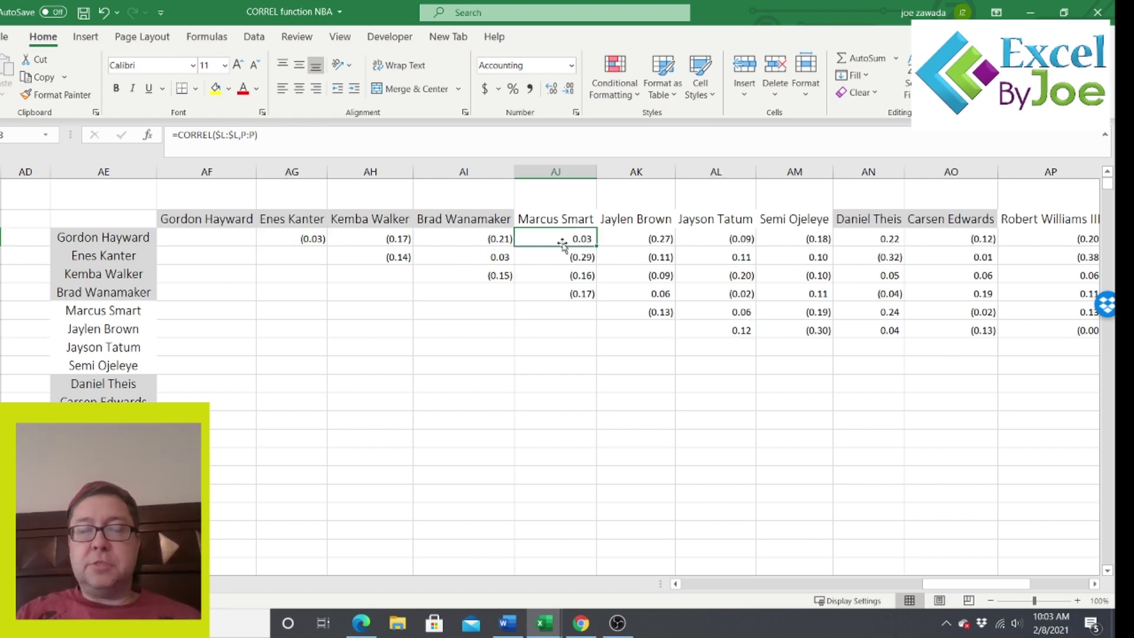
click(564, 256)
click(563, 236)
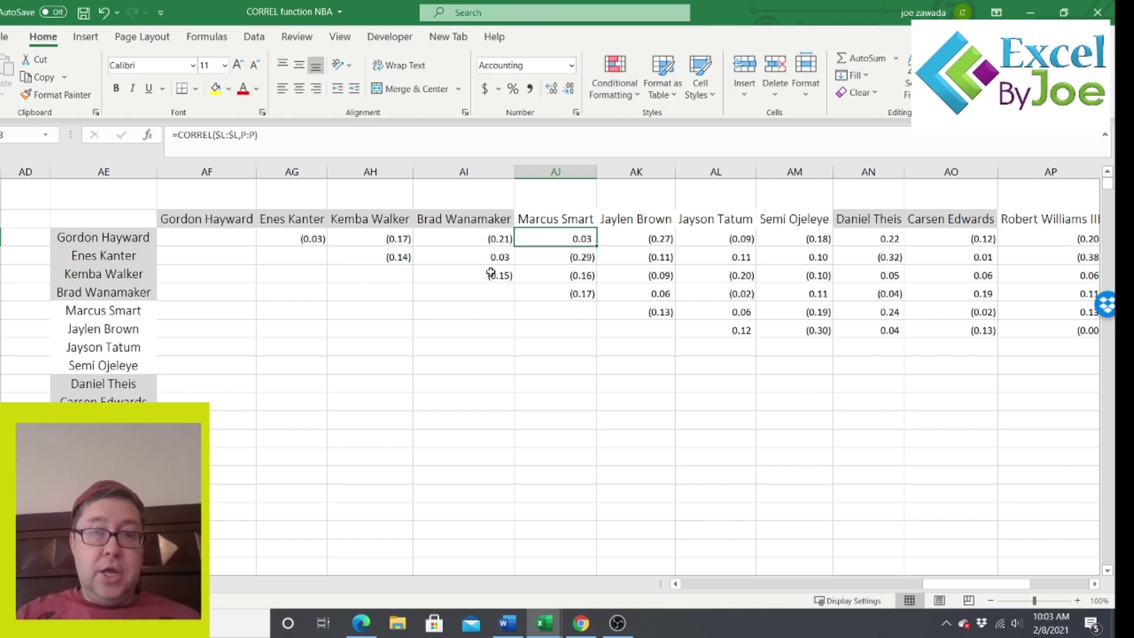
click(491, 296)
drag(483, 311, 475, 434)
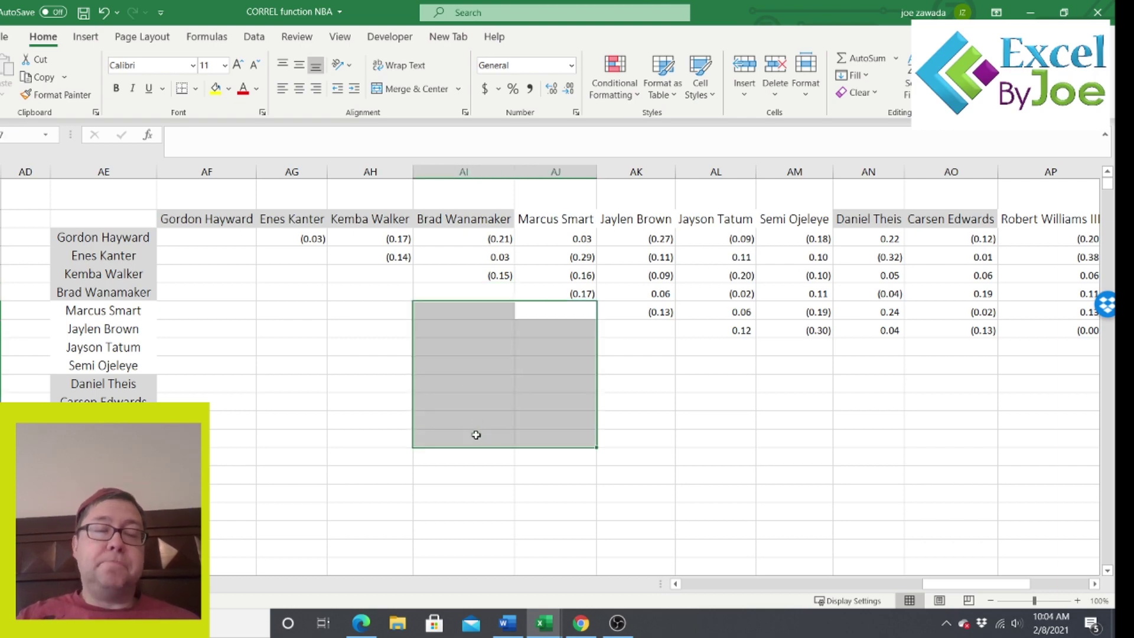